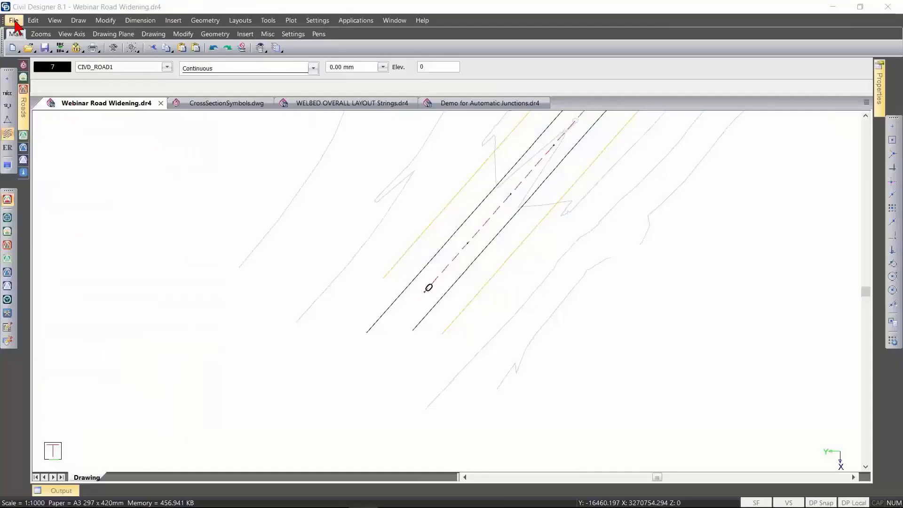
Try an IFC export with a road segment length of 20 metres, check the available IFC schemas, and cancel the export.
click(14, 20)
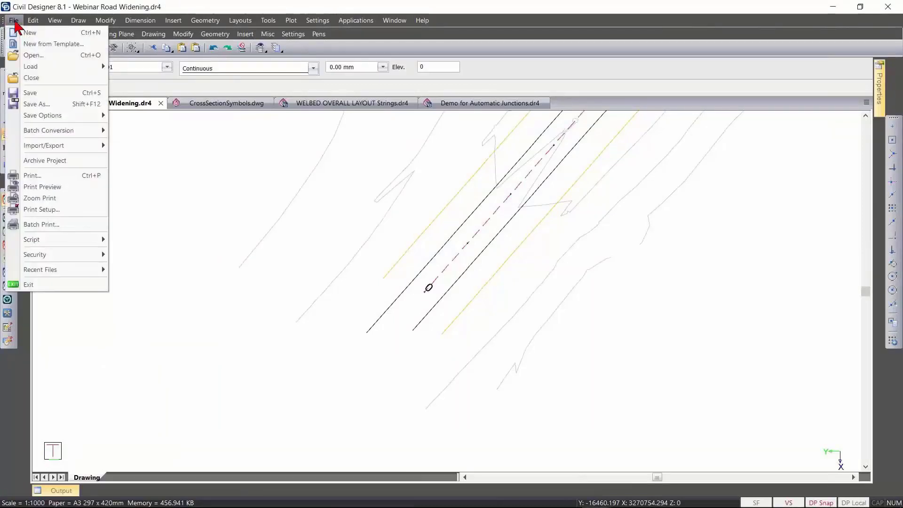
mouse_move(70, 146)
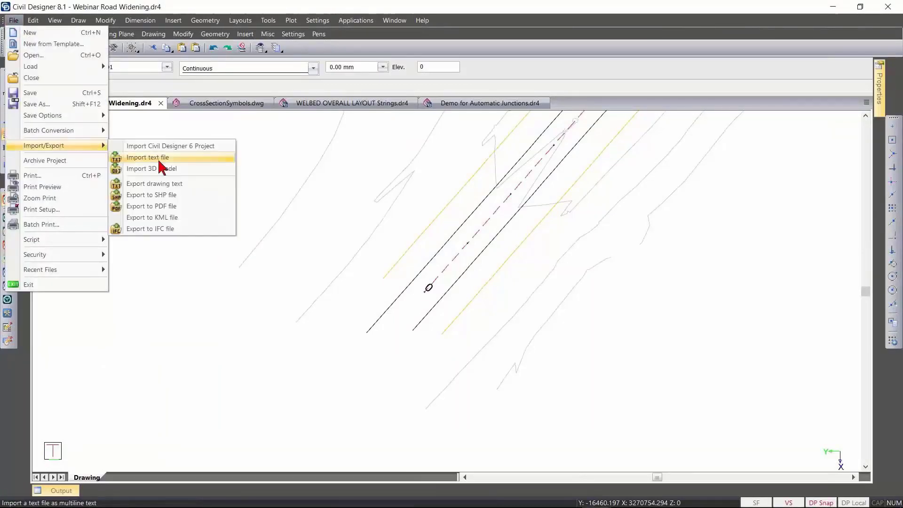
click(203, 229)
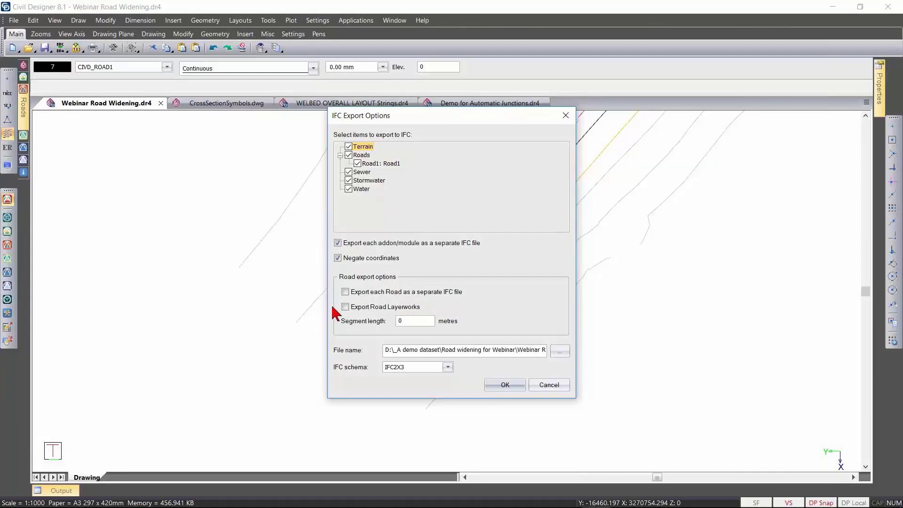
double_click(408, 321)
text(20)
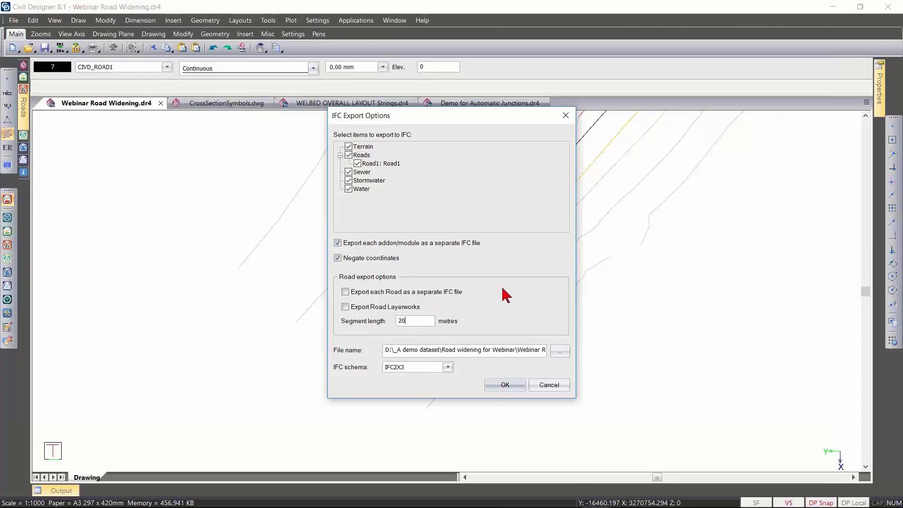
click(448, 367)
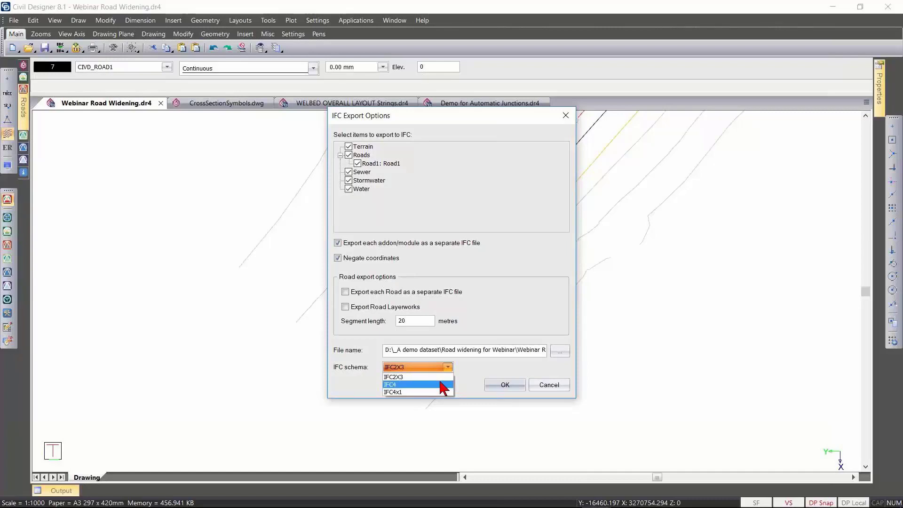
click(556, 389)
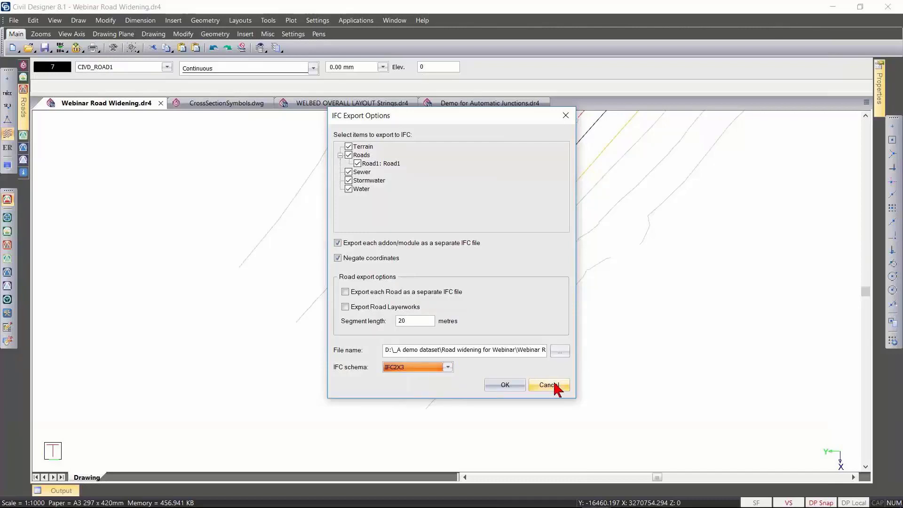
click(555, 384)
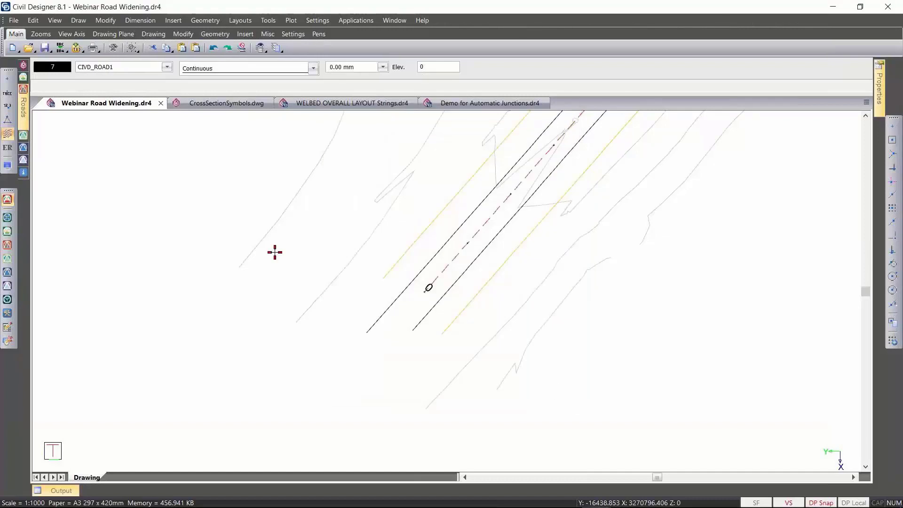
Switch the drawing to the Roads application and open the road file selection.
click(356, 20)
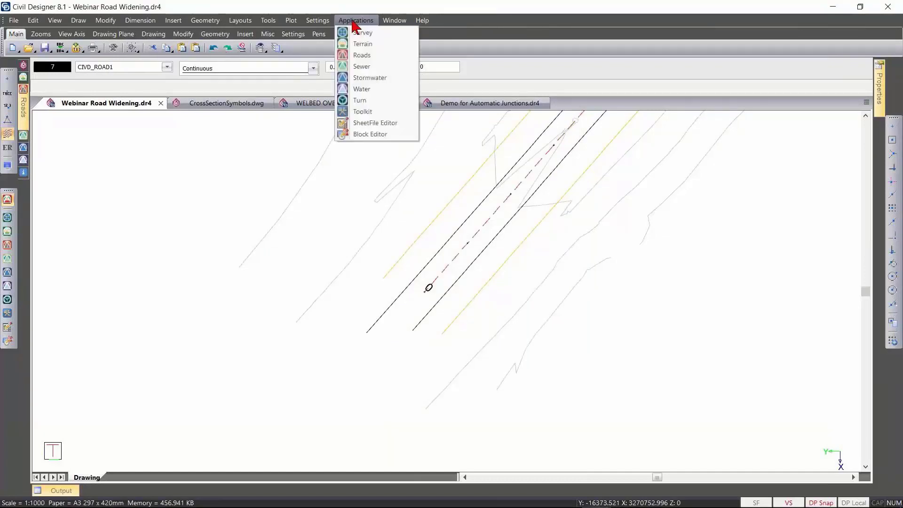
click(363, 56)
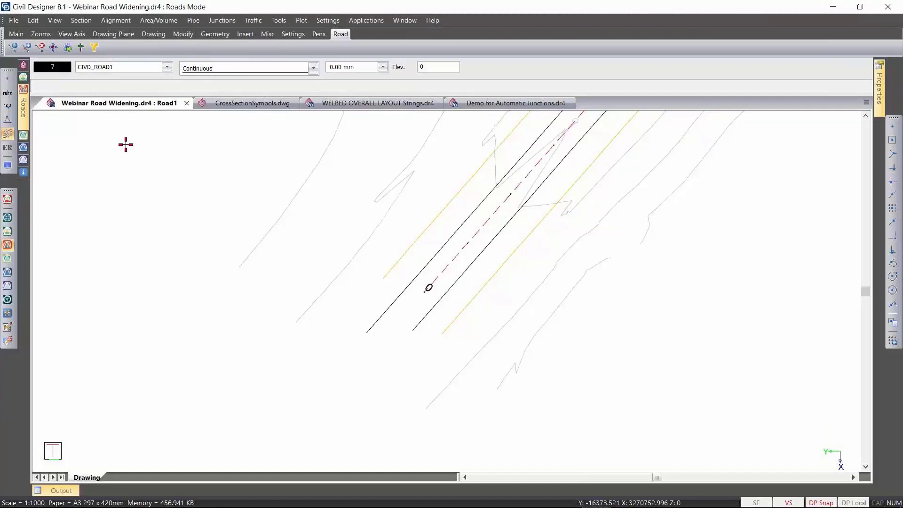
click(14, 21)
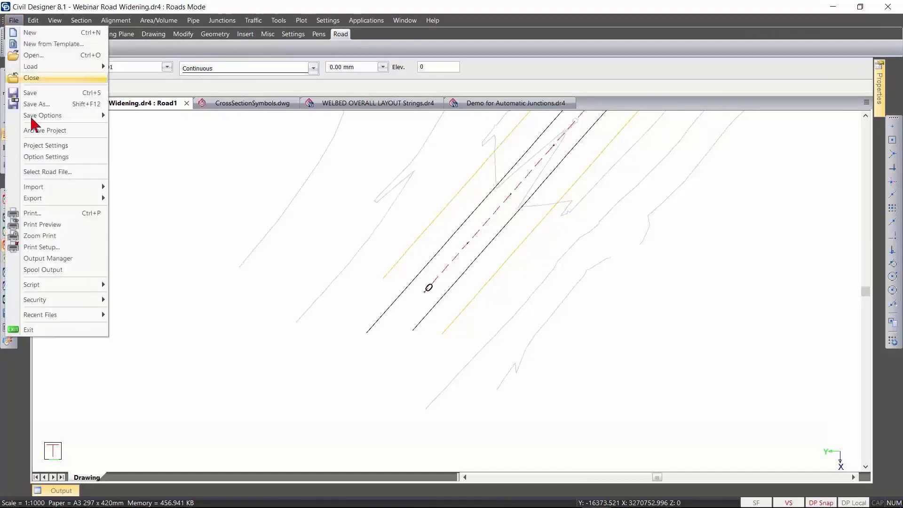
click(78, 173)
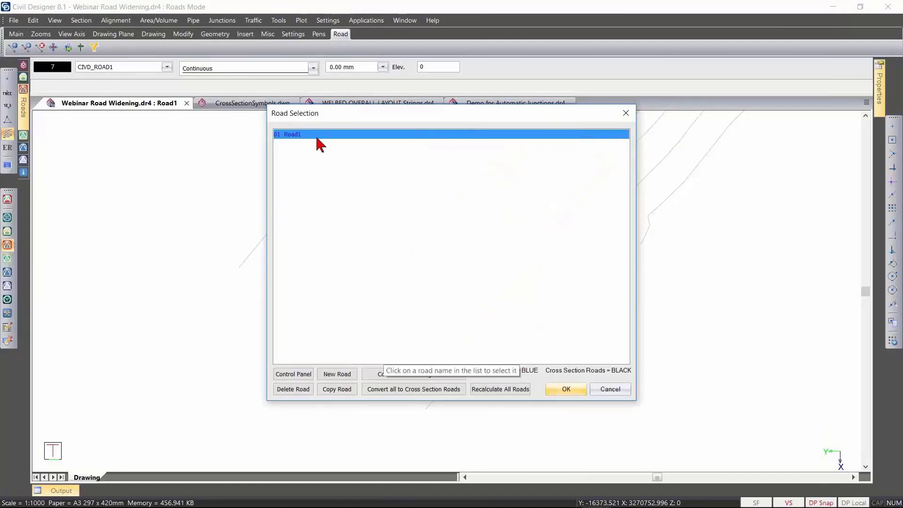
Review Road1's general template, layer and chainage display settings in its road control panel, and keep Road1 as the selected road.
click(291, 376)
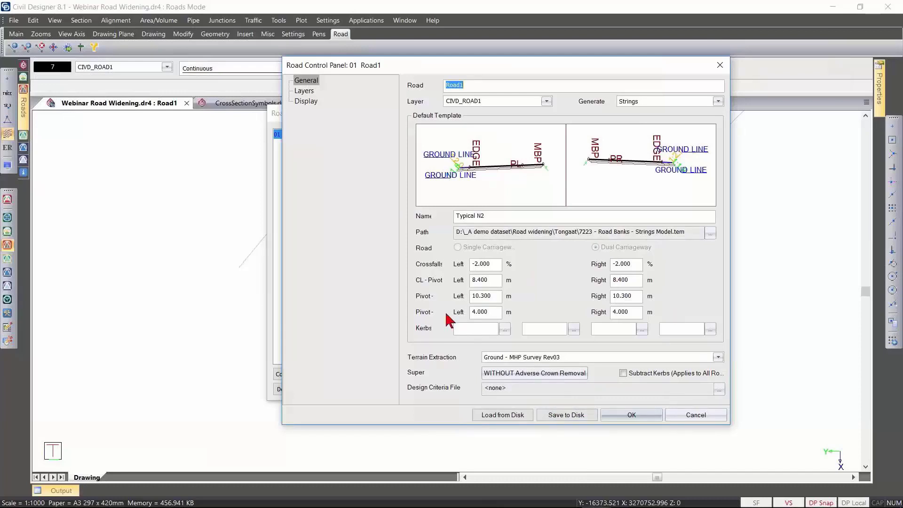
click(304, 91)
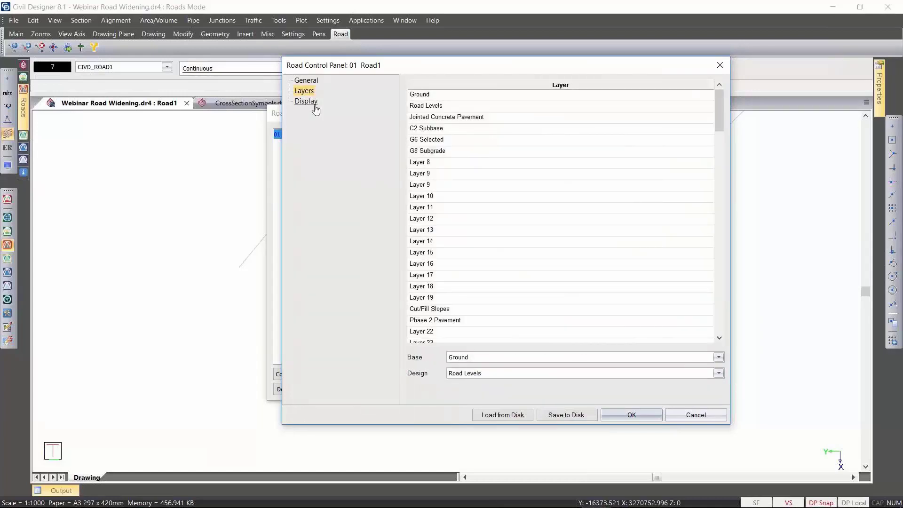
click(314, 108)
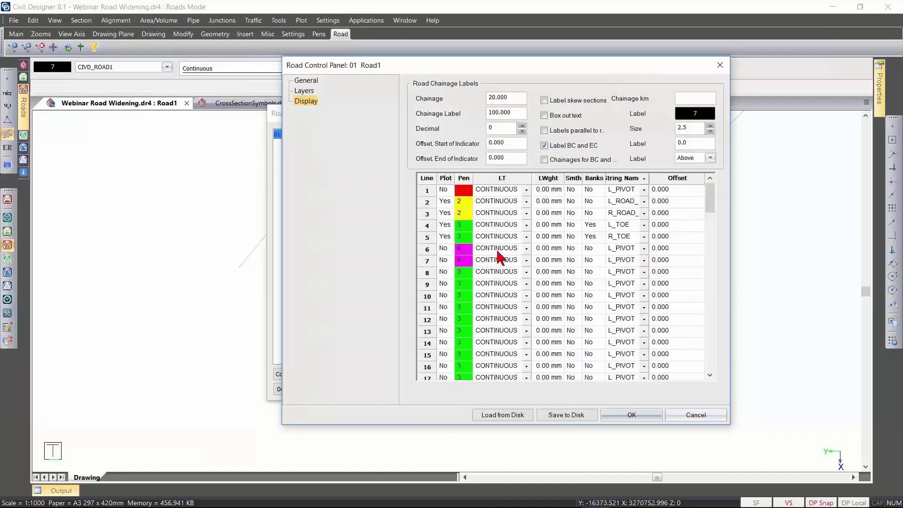
click(630, 414)
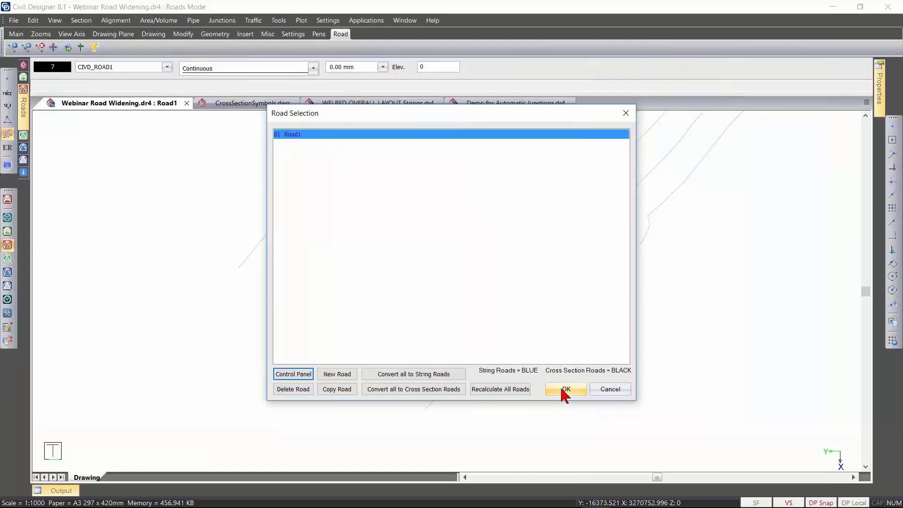
click(561, 389)
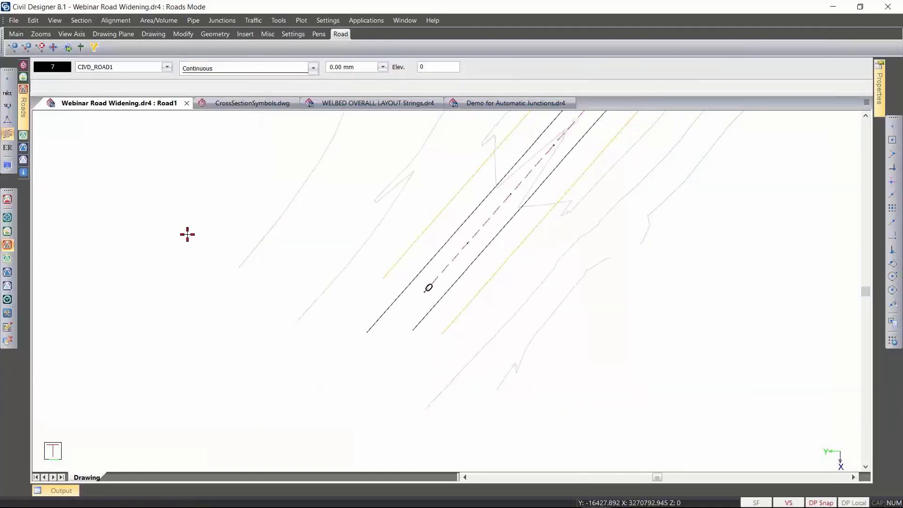
Keep the Roads string list permanently open and open the cross section at chainage 20 on the centreline for graphical editing.
click(27, 115)
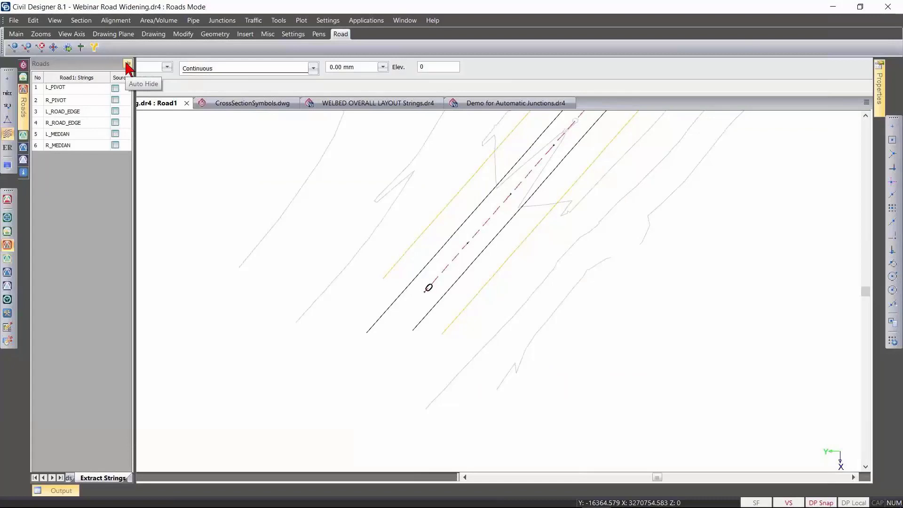
click(127, 63)
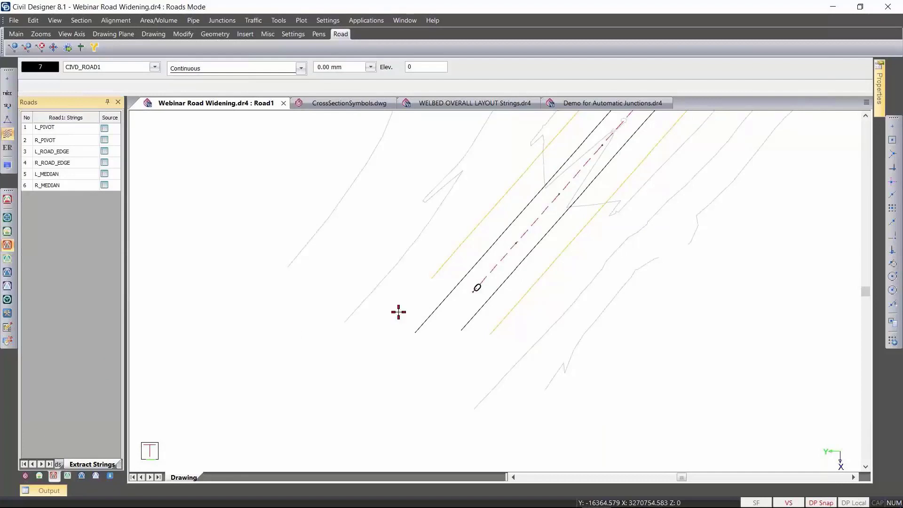
click(80, 20)
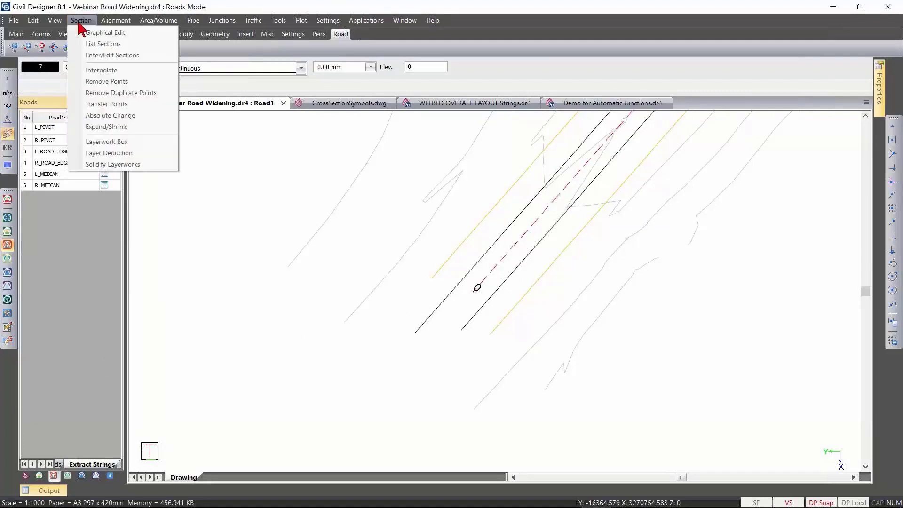
click(107, 34)
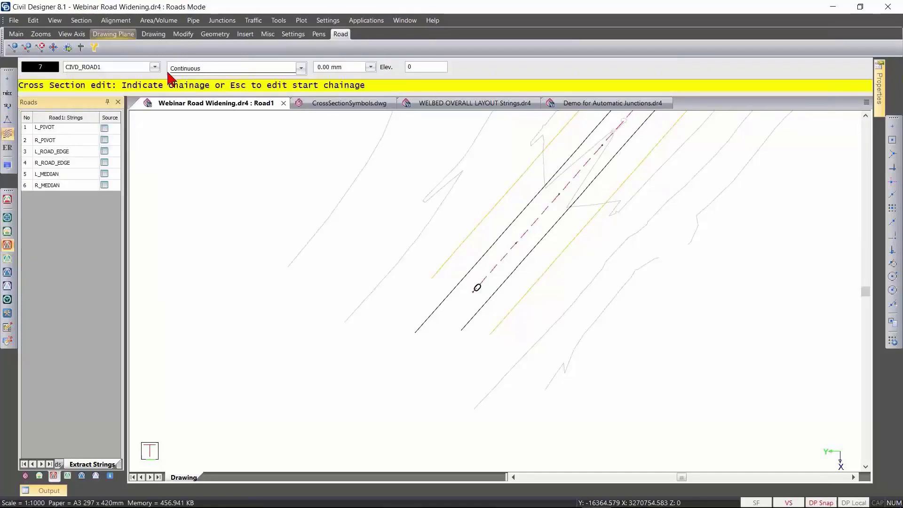
click(501, 255)
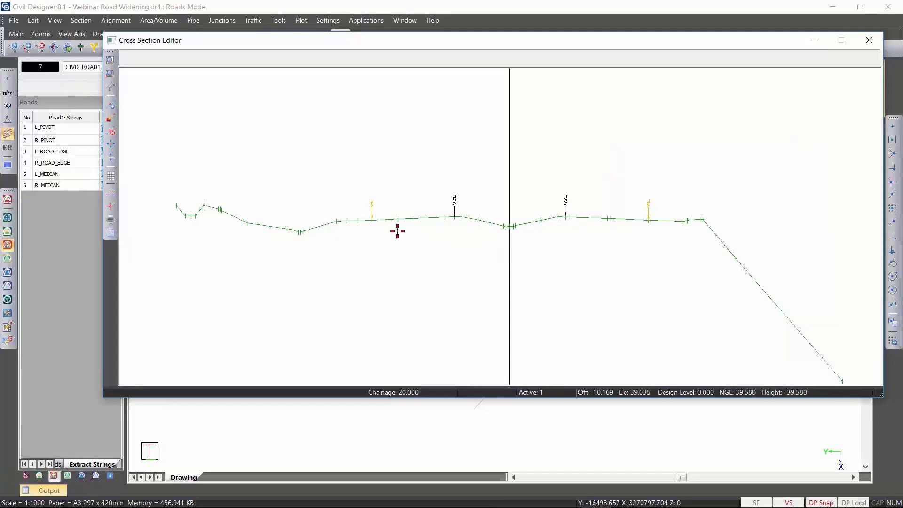
scroll(577, 216, up, 1)
scroll(500, 225, up, 1)
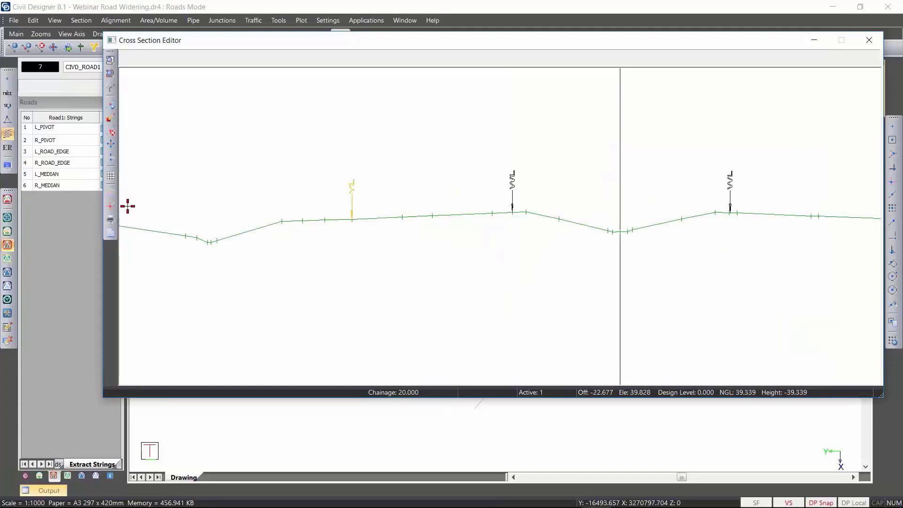
Check the section line display options and the symbols assigned to the road fixture layers, and close the cross section editor.
click(111, 193)
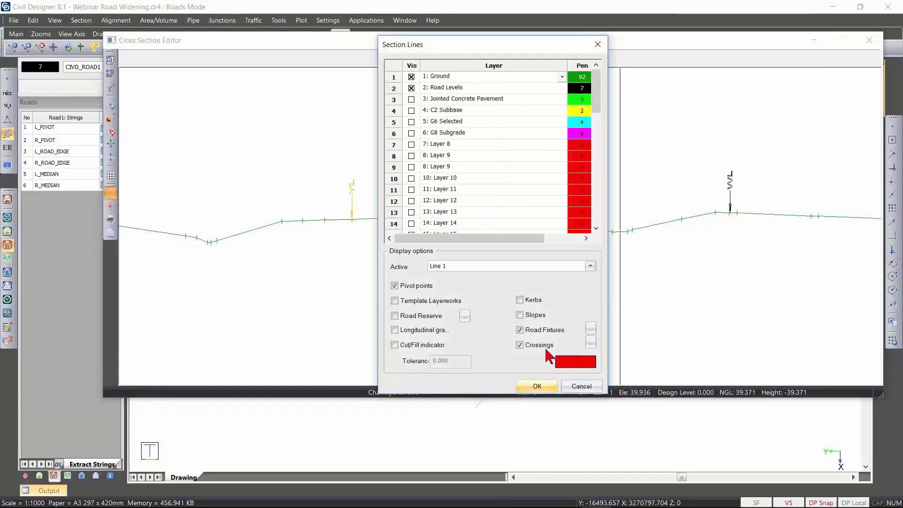
click(591, 329)
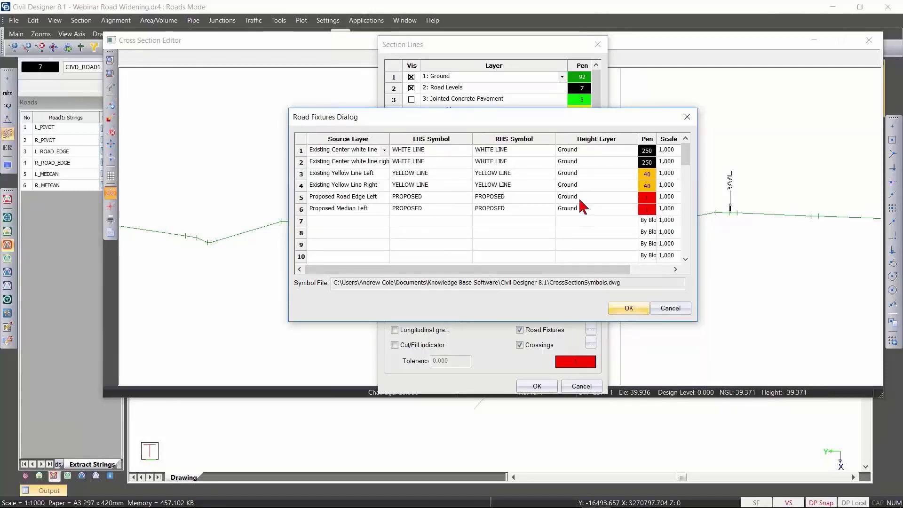
click(631, 311)
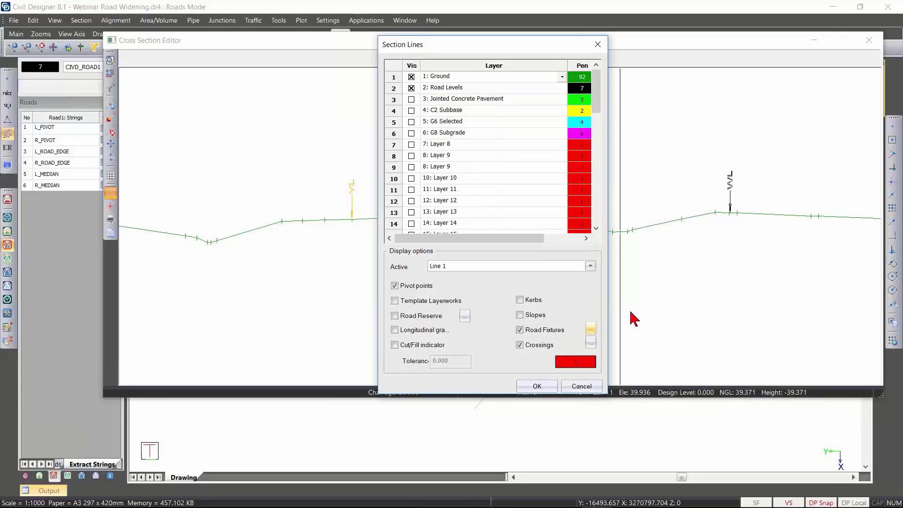
click(537, 386)
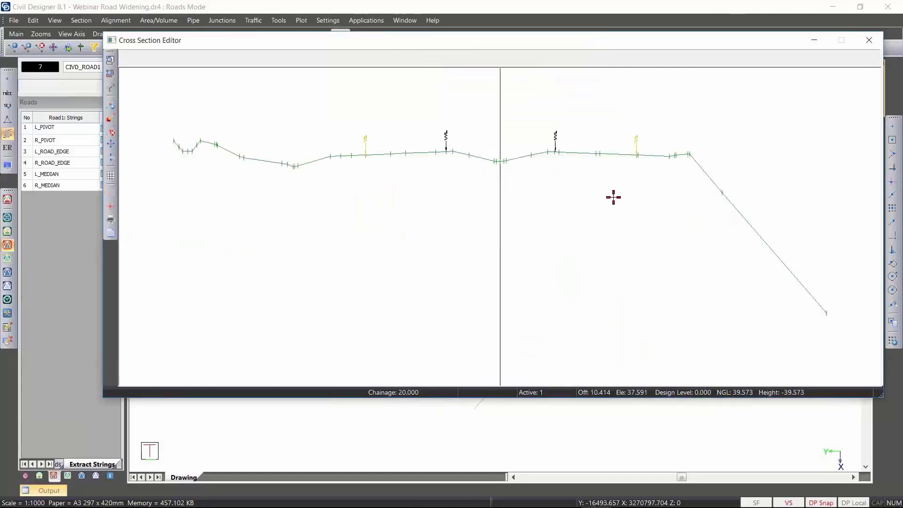
click(868, 40)
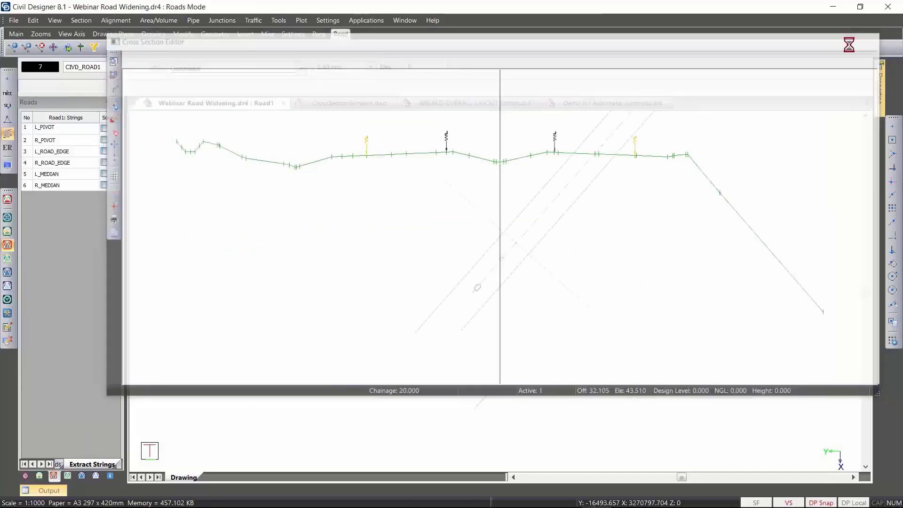
Examine the road marking, vehicle, tree and street furniture symbols in the CrossSectionSymbols.dwg drawing.
click(344, 103)
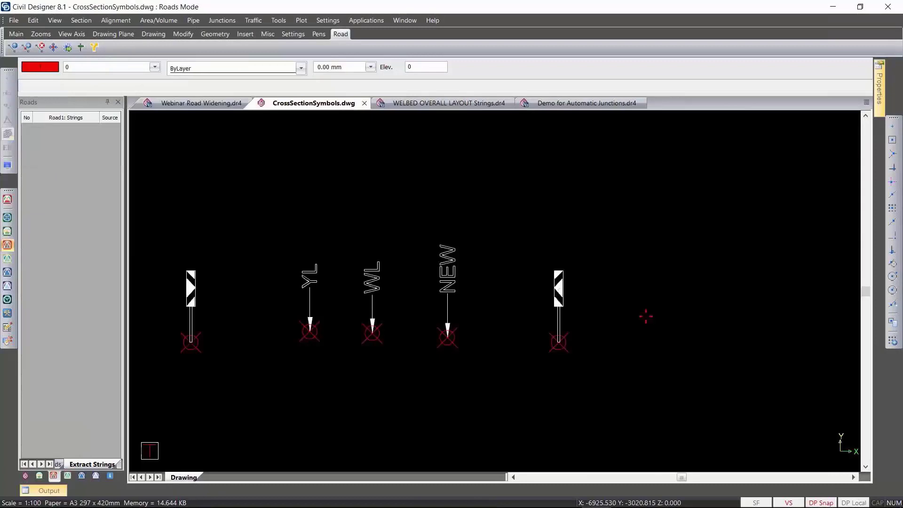
scroll(607, 312, down, 2)
middle_drag(500, 272, 513, 323)
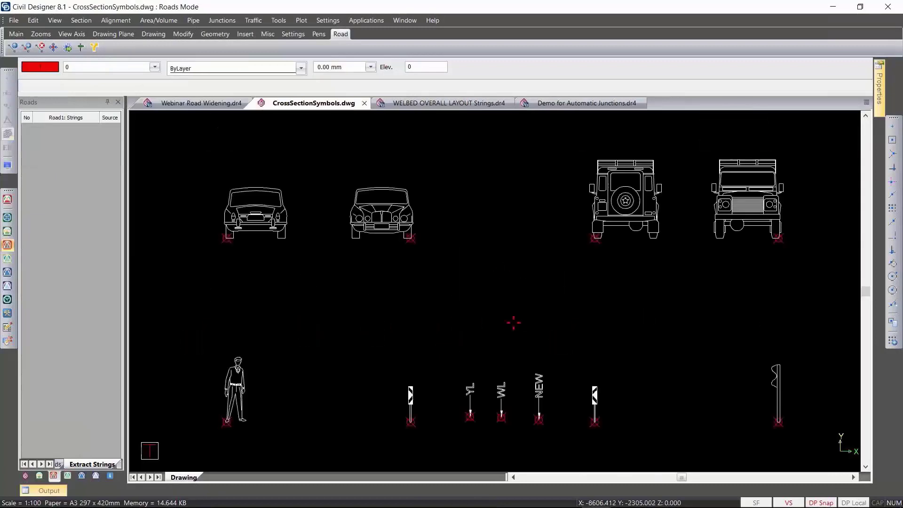
scroll(513, 323, down, 2)
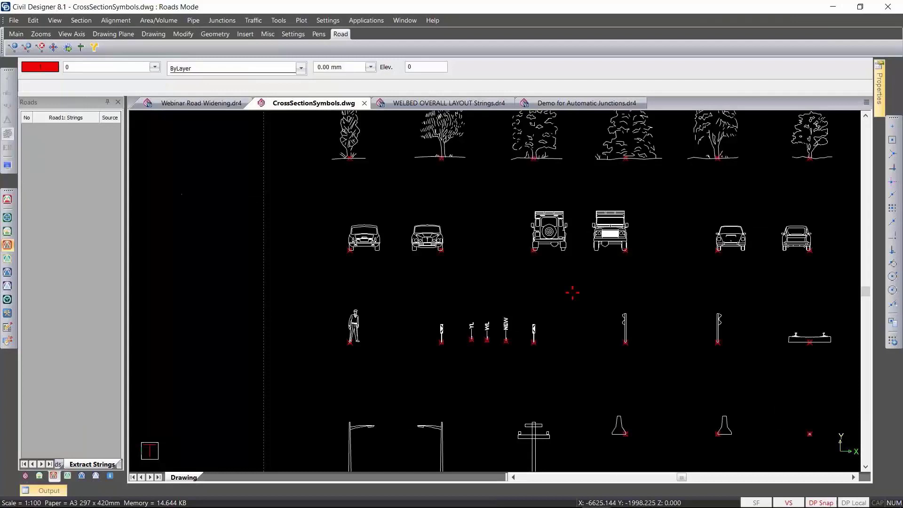
middle_drag(572, 292, 553, 277)
scroll(534, 360, up, 2)
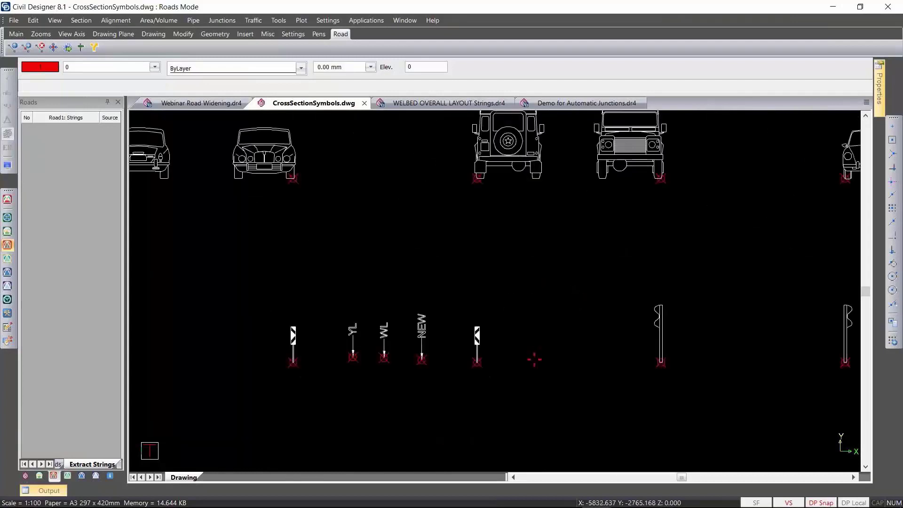
middle_drag(535, 360, 525, 317)
scroll(523, 319, up, 2)
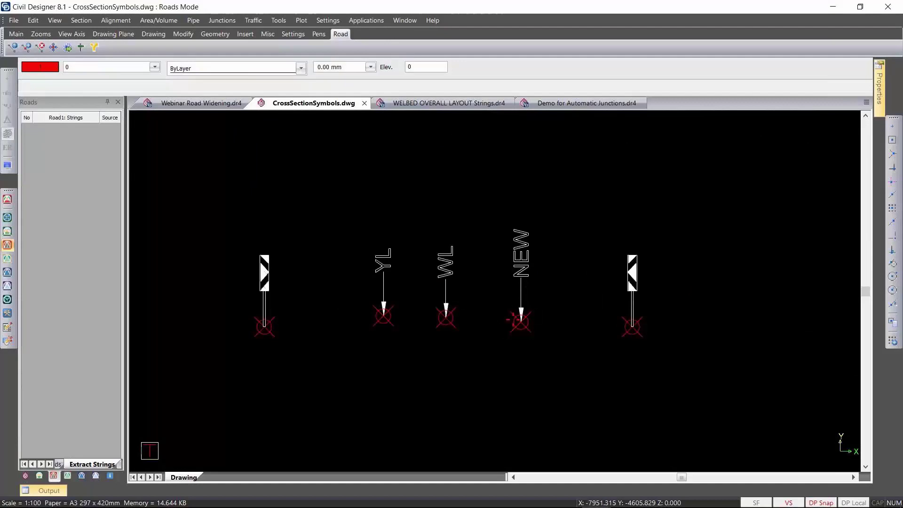
scroll(513, 320, down, 2)
scroll(500, 287, down, 2)
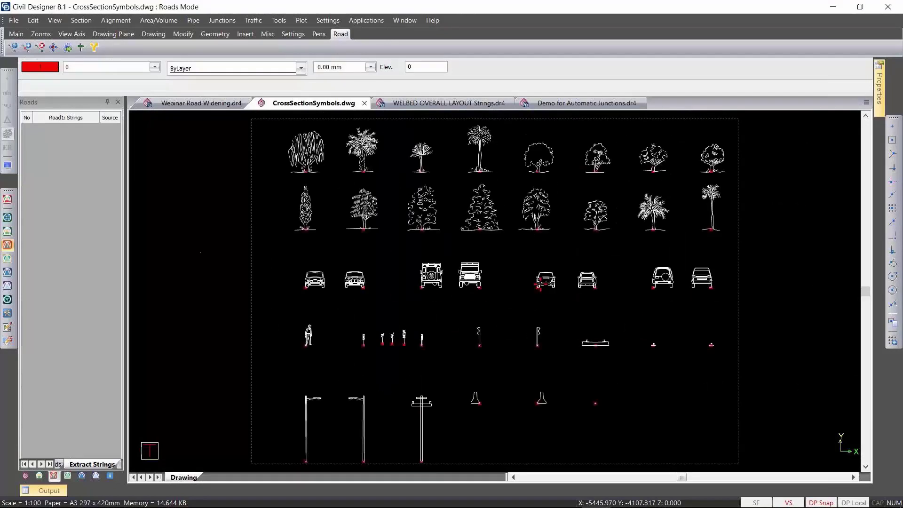
Return to the Webinar Road Widening.dr4 drawing and extract L_PIVOT from the black line left of the centreline, interpolating heights on Ground - MHP Survey.
click(187, 104)
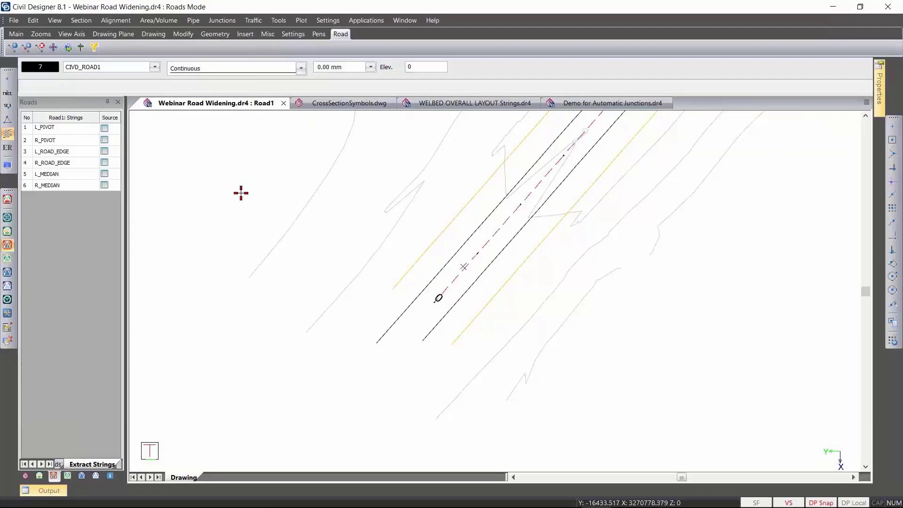
click(105, 129)
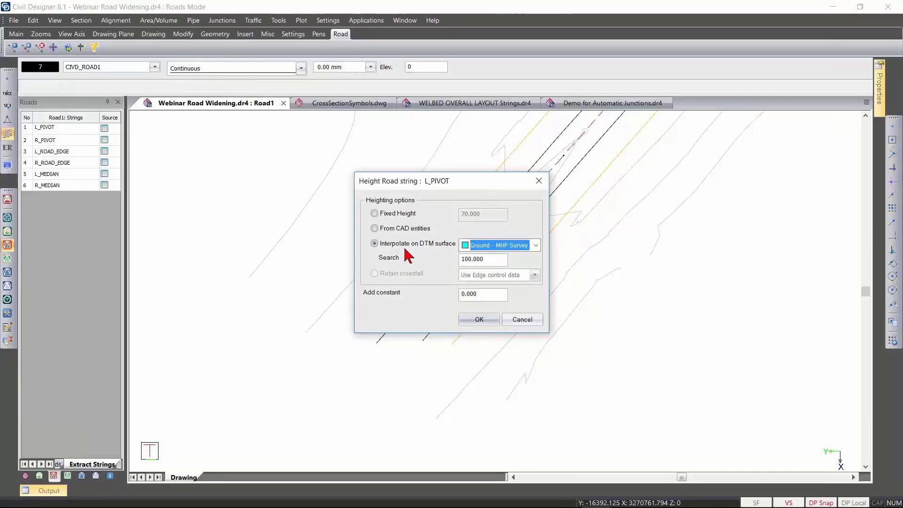
click(479, 320)
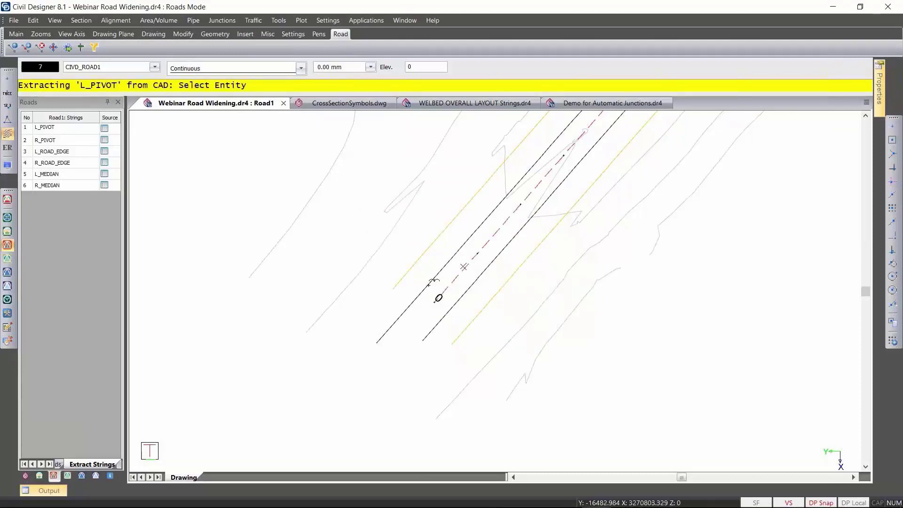
click(427, 284)
right_click(415, 280)
click(441, 285)
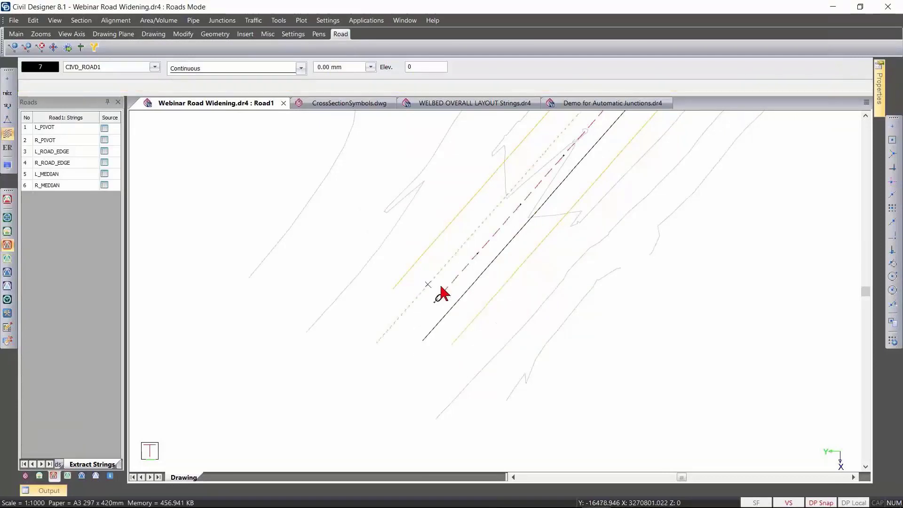
Extract the R_PIVOT string from the black line right of the centreline, interpolating its heights on the Ground - MHP Survey surface.
click(105, 141)
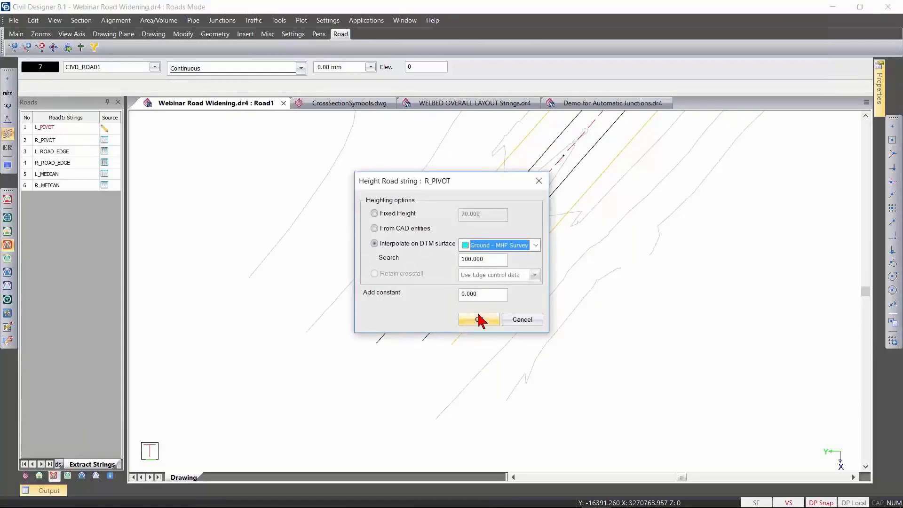
click(478, 319)
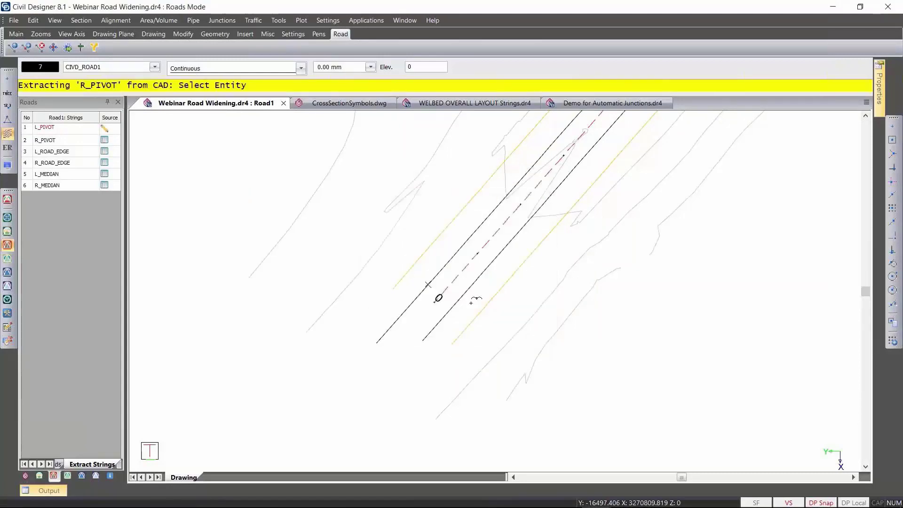
click(466, 293)
right_click(469, 294)
click(500, 303)
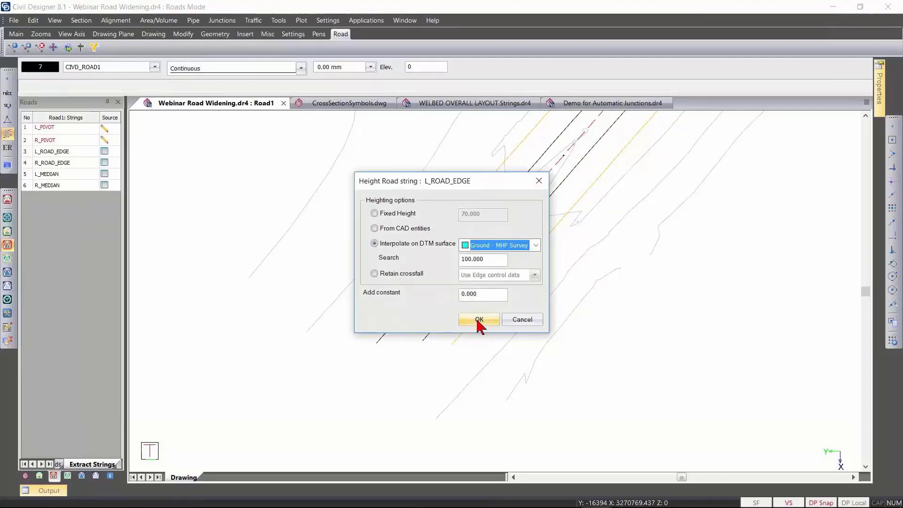
Extract L_ROAD_EDGE and R_ROAD_EDGE from the yellow lines on either side of the road, interpolating their heights on Ground - MHP Survey.
click(477, 320)
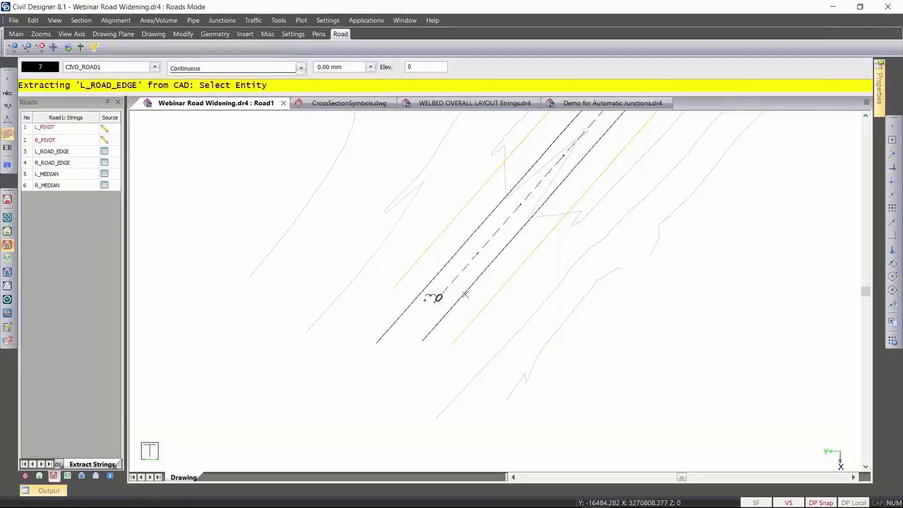
click(401, 280)
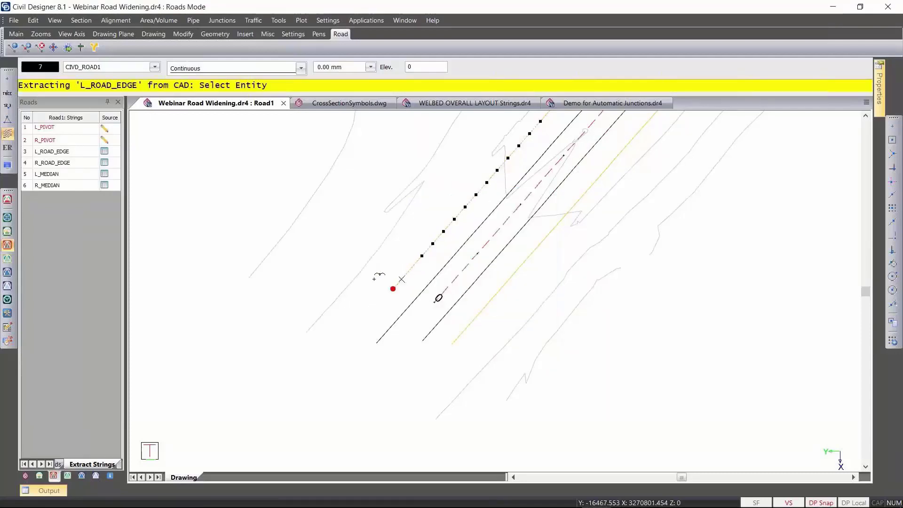
click(103, 163)
click(104, 165)
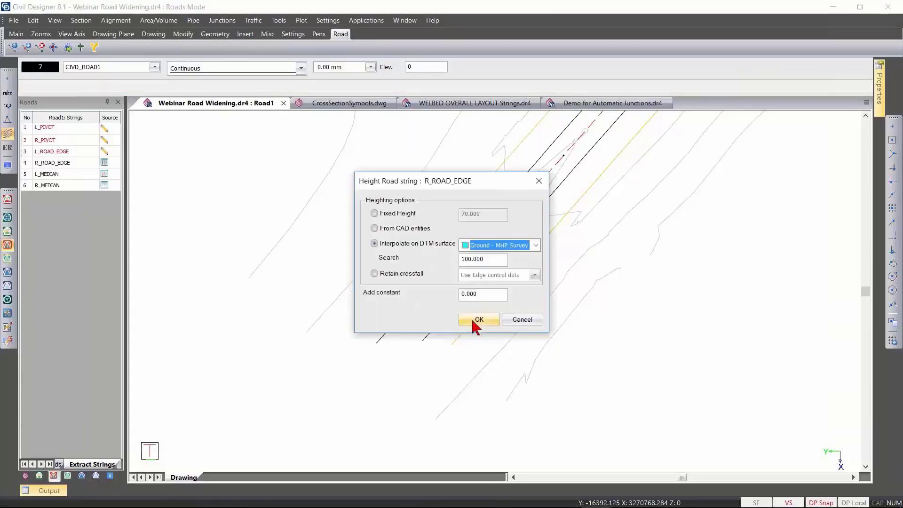
click(470, 318)
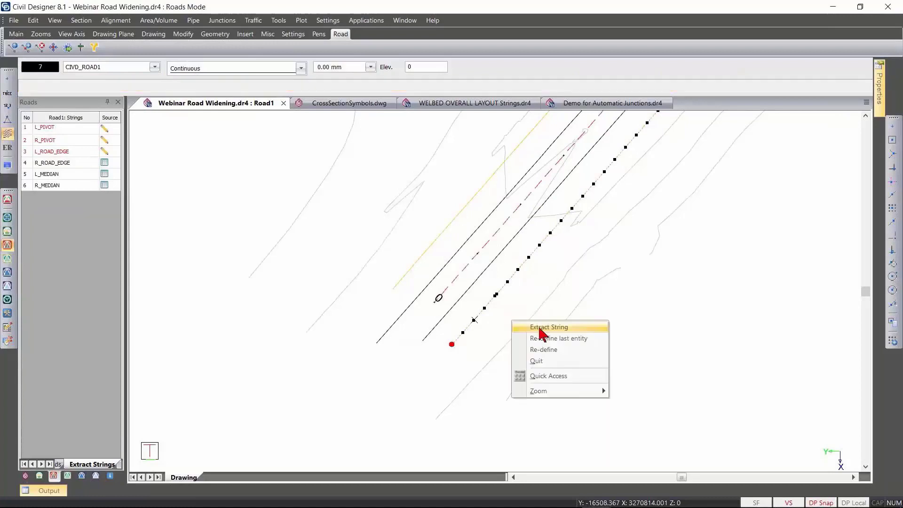
right_click(508, 319)
click(541, 329)
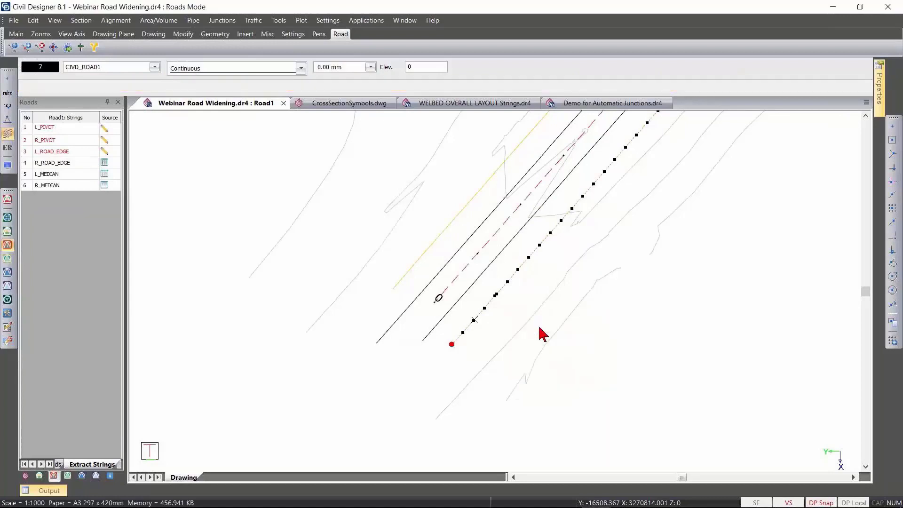
Extract L_MEDIAN and R_MEDIAN from the black lines left and right of the centreline, interpolating their heights on Ground - MHP Survey.
click(103, 176)
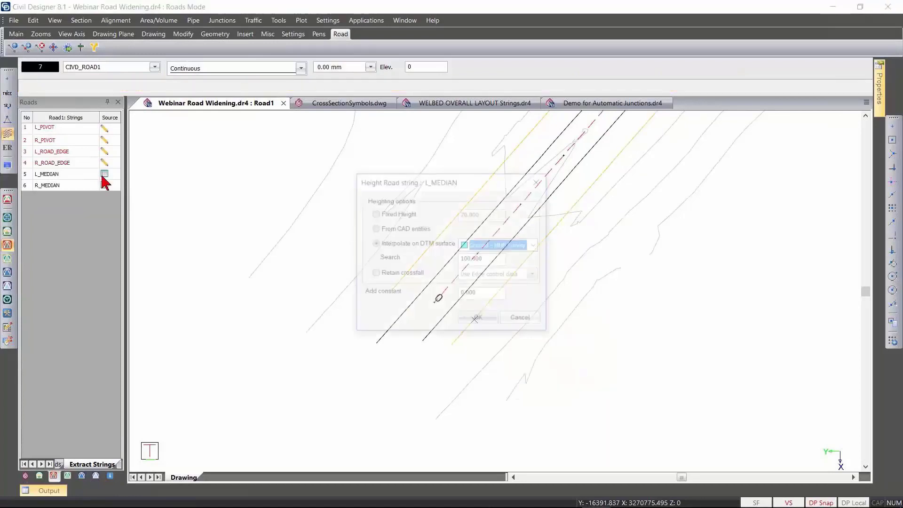
click(475, 320)
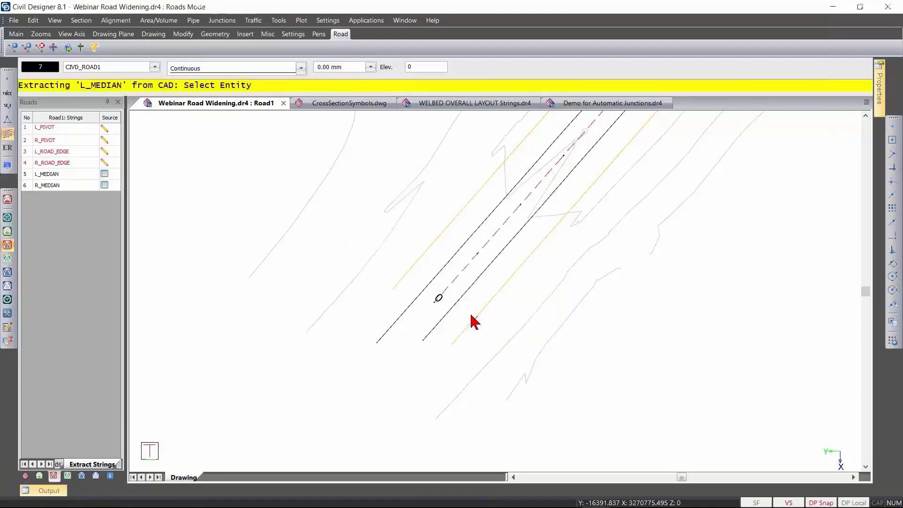
click(422, 293)
right_click(379, 311)
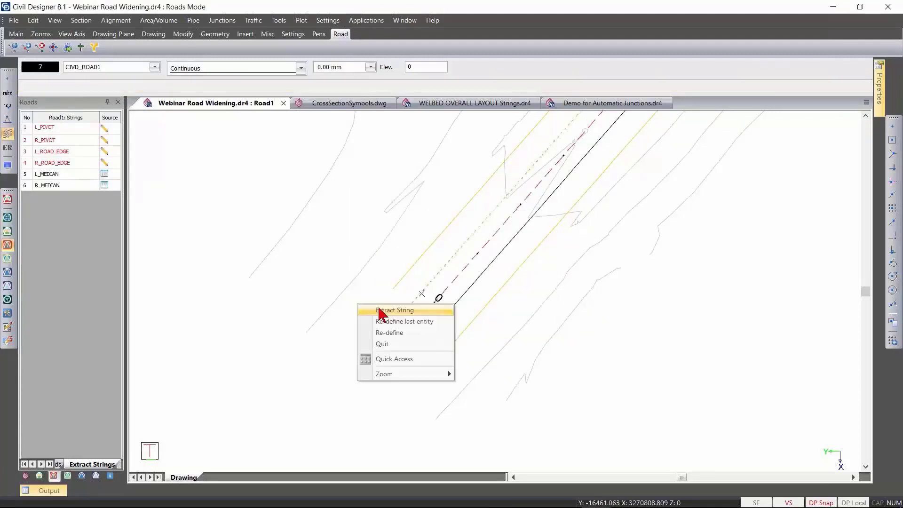
click(380, 312)
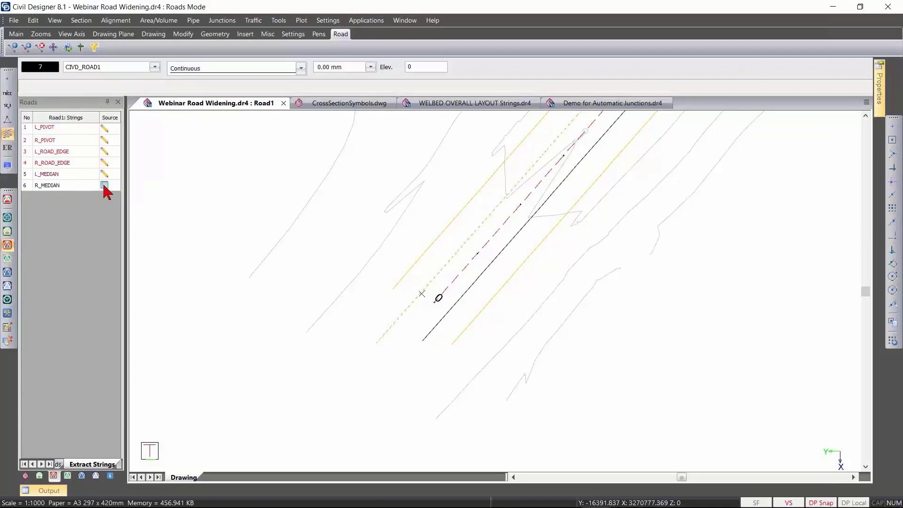
click(105, 185)
key(Return)
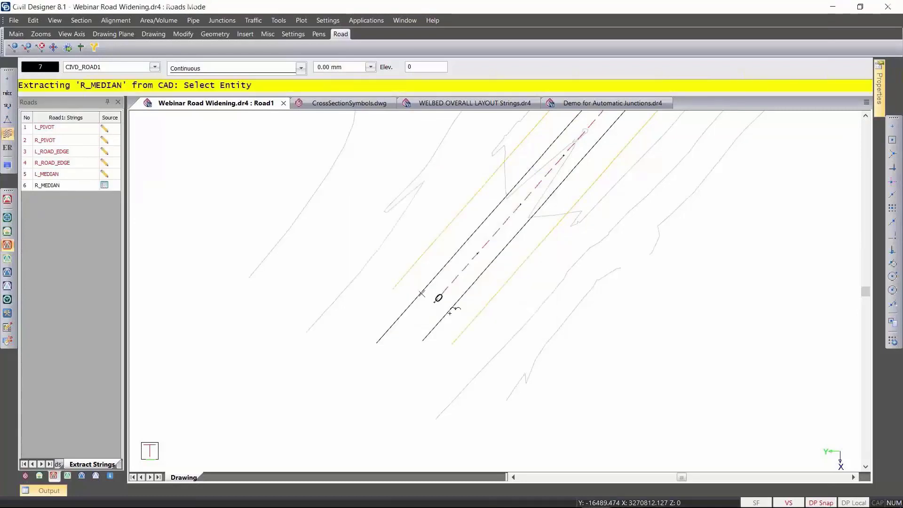
click(449, 311)
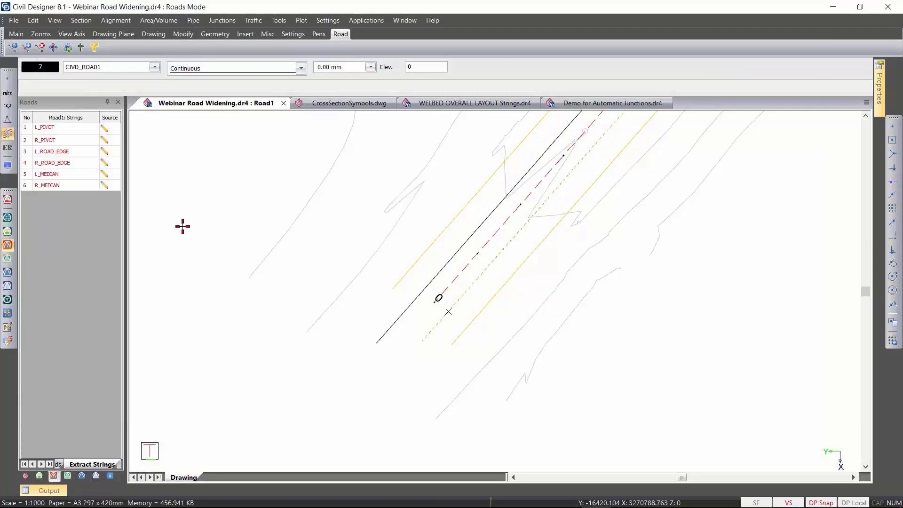
Check the R_ROAD_EDGE extraction settings, accept them, and recalculate Road1 with the extracted strings.
right_click(97, 175)
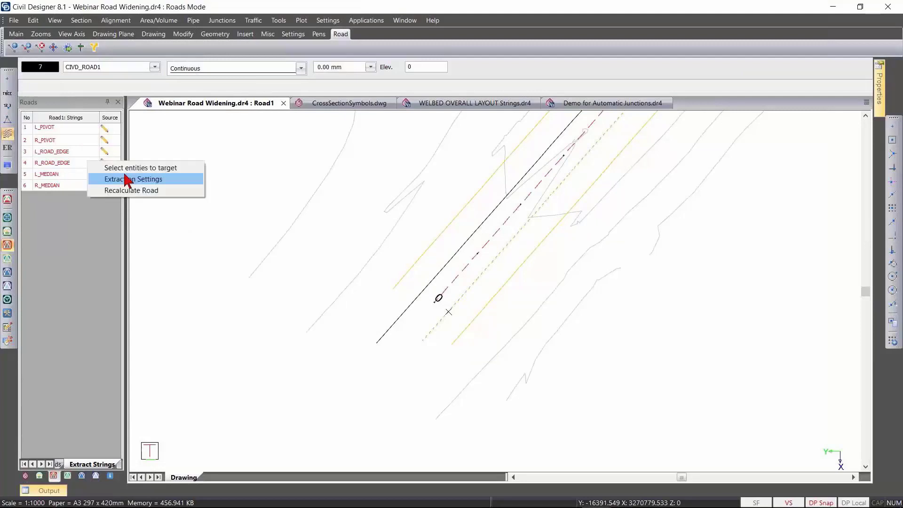
click(127, 180)
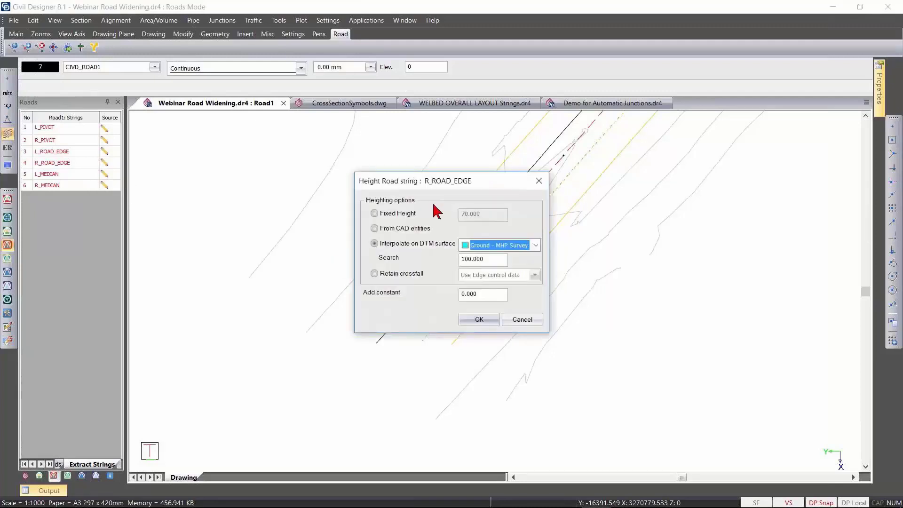
click(484, 322)
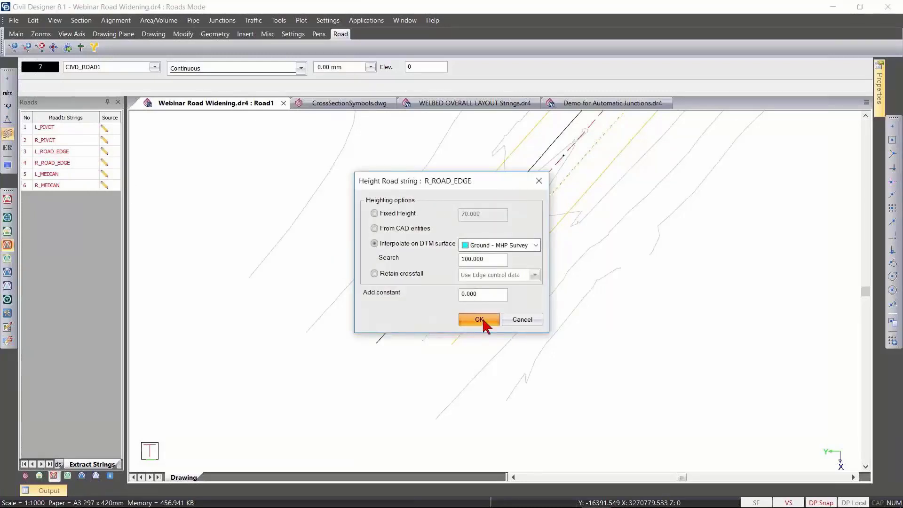
right_click(81, 175)
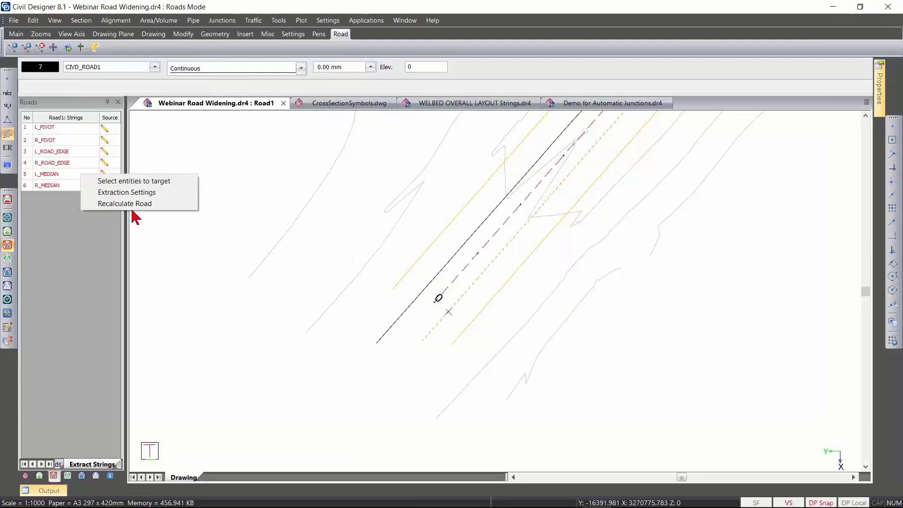
click(140, 206)
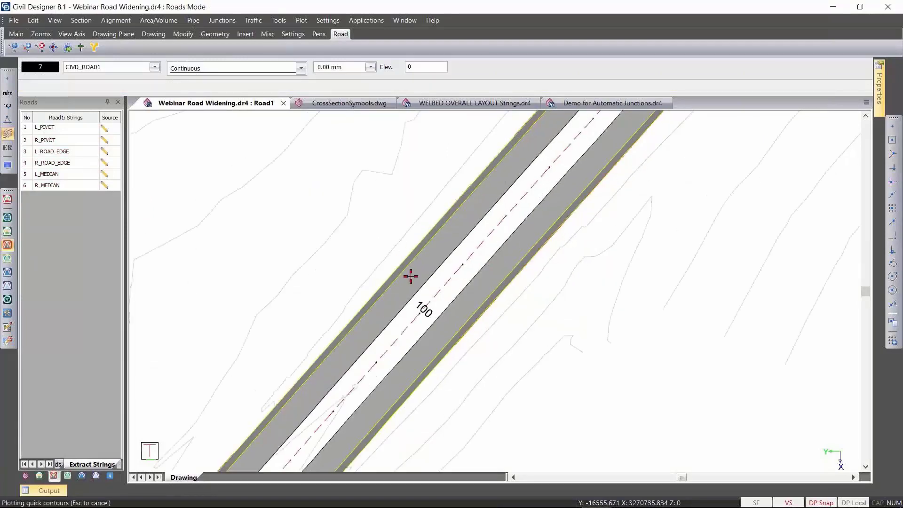
Open the cross section near chainage 100 on the centreline for graphical editing and step forward through the sections to chainage 460.
click(82, 23)
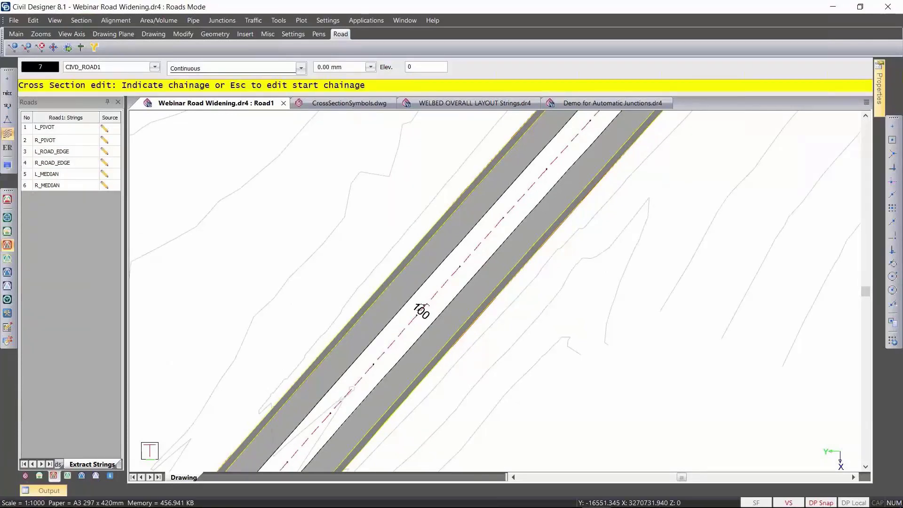
click(424, 306)
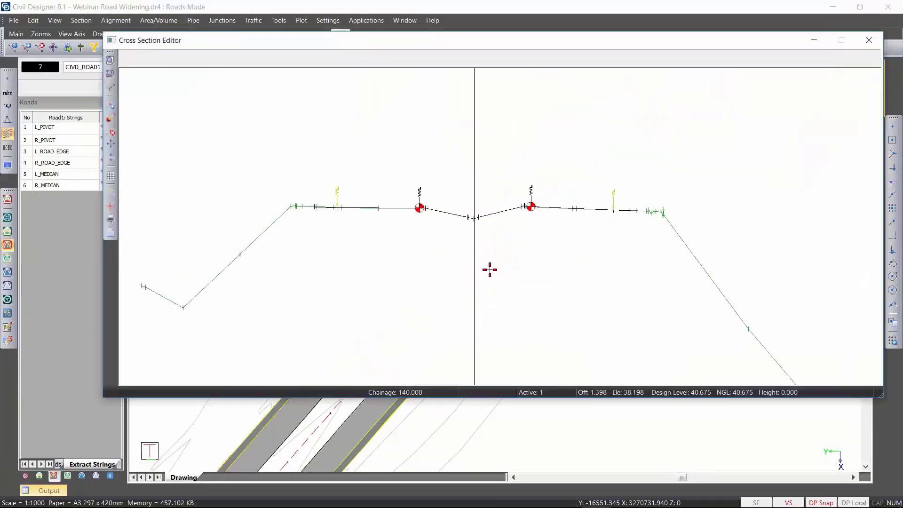
key(Page_Down)
key(Page_Down)
key(Page_Down)
key(Page_Down)
key(Page_Down)
key(Page_Down)
key(Page_Down)
key(Page_Down)
key(Page_Down)
key(Page_Down)
key(Page_Down)
key(Page_Down)
key(Page_Down)
key(Page_Down)
key(Page_Down)
key(Page_Down)
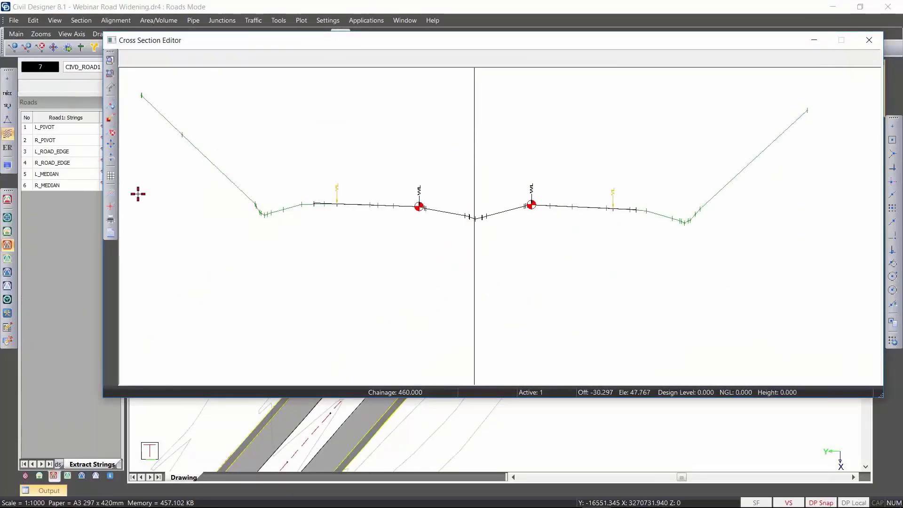
Turn on the template layerworks in the section line display options.
click(110, 193)
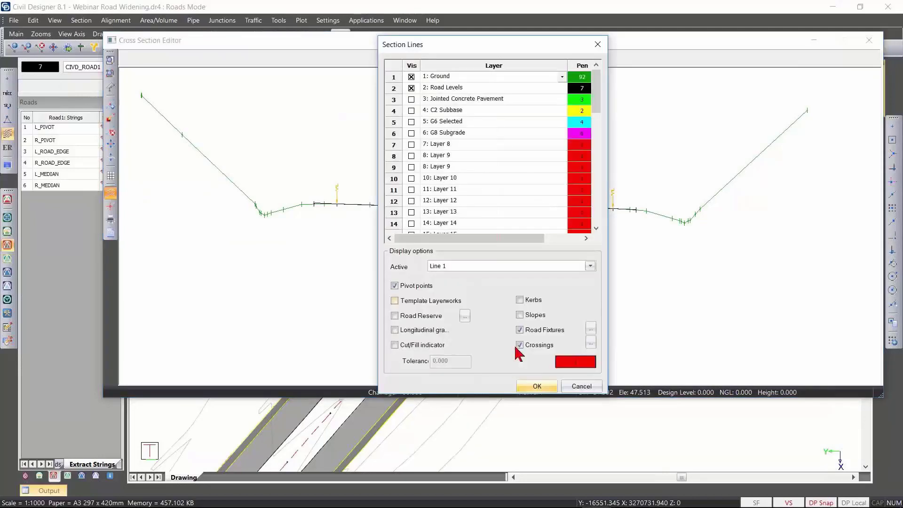
click(433, 301)
click(537, 386)
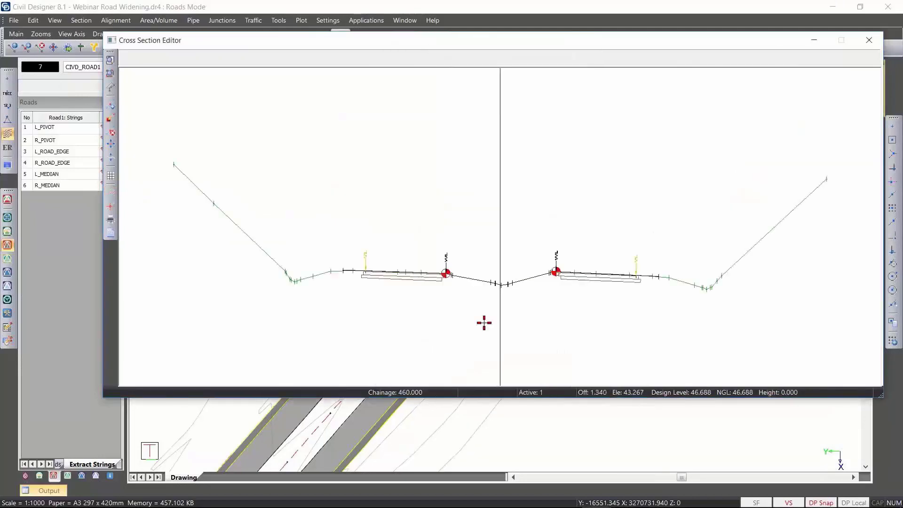
Step through the cross sections from chainage 460 to 960, examining the pavement layerworks under both carriageways.
key(Page_Down)
key(Page_Down)
key(Page_Down)
key(Page_Down)
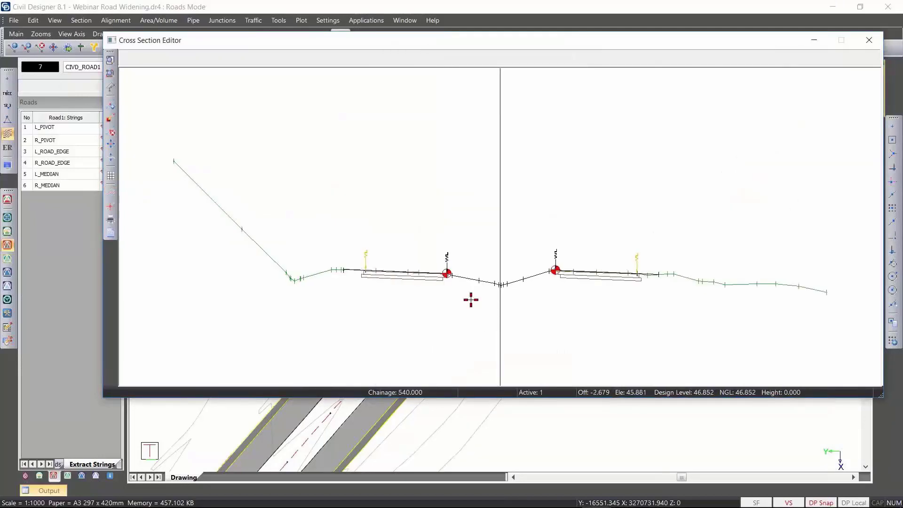
key(Page_Down)
key(Page_Down)
key(Page_Down)
key(Page_Down)
key(Page_Down)
key(Page_Down)
key(Page_Down)
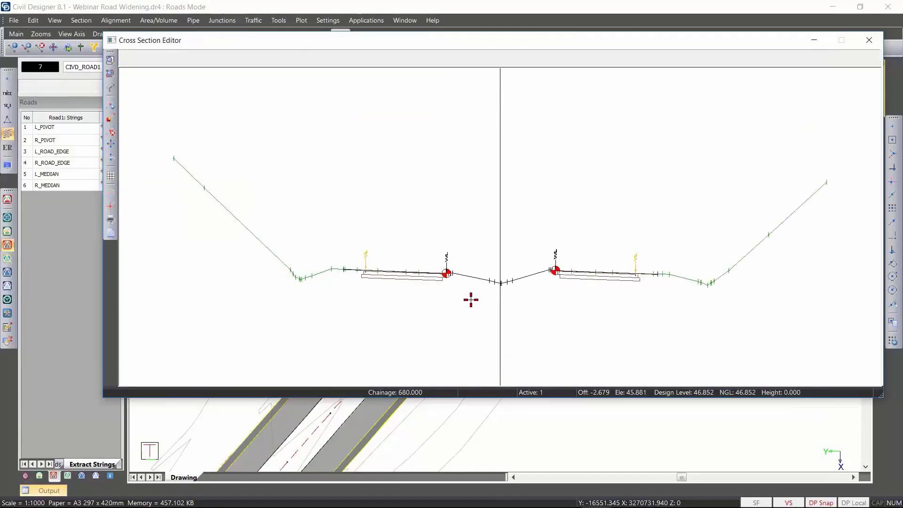
key(Page_Down)
key(Page_Down)
key(Page_Down)
key(Page_Down)
key(Page_Down)
key(Page_Down)
key(Page_Down)
key(Page_Down)
key(Page_Down)
key(Page_Down)
key(Page_Down)
key(Page_Down)
key(Page_Down)
key(Page_Down)
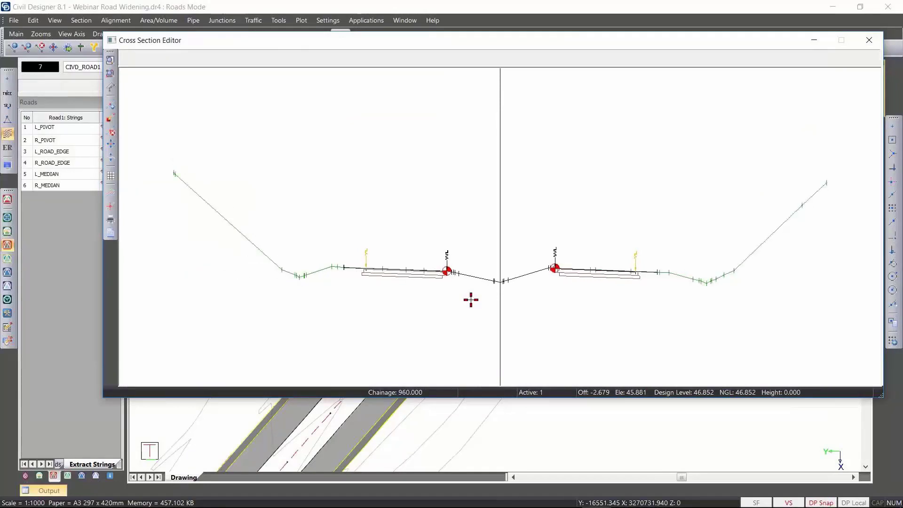
Inspect the median, right pivot point and road edge up close from chainage 960 through to chainage 1180.
scroll(494, 284, up, 2)
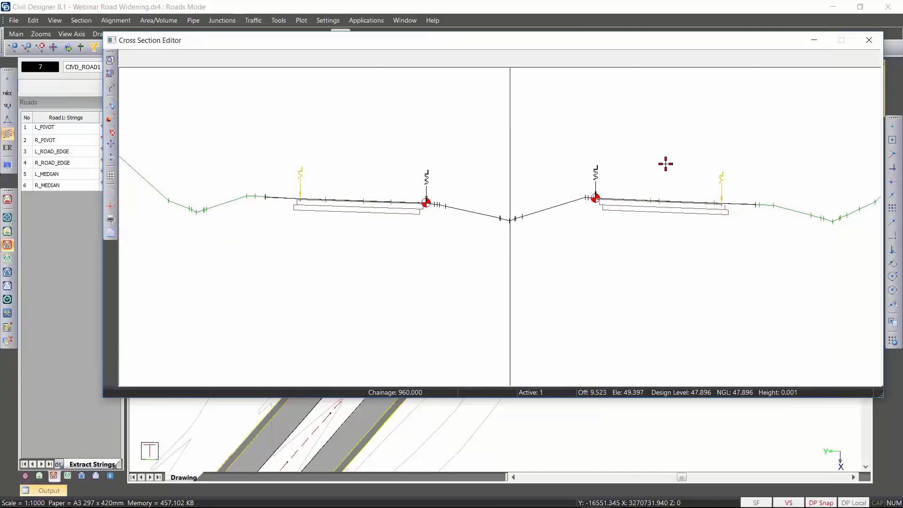
scroll(501, 224, up, 3)
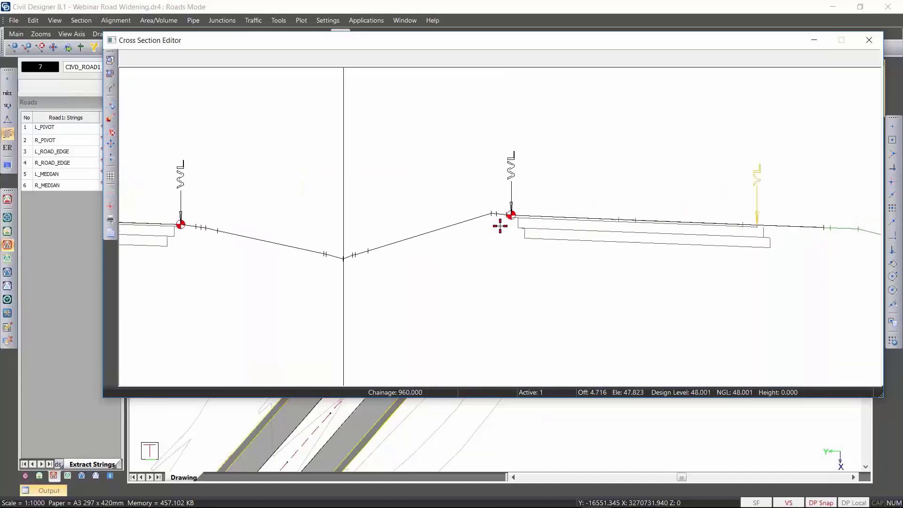
key(Page_Down)
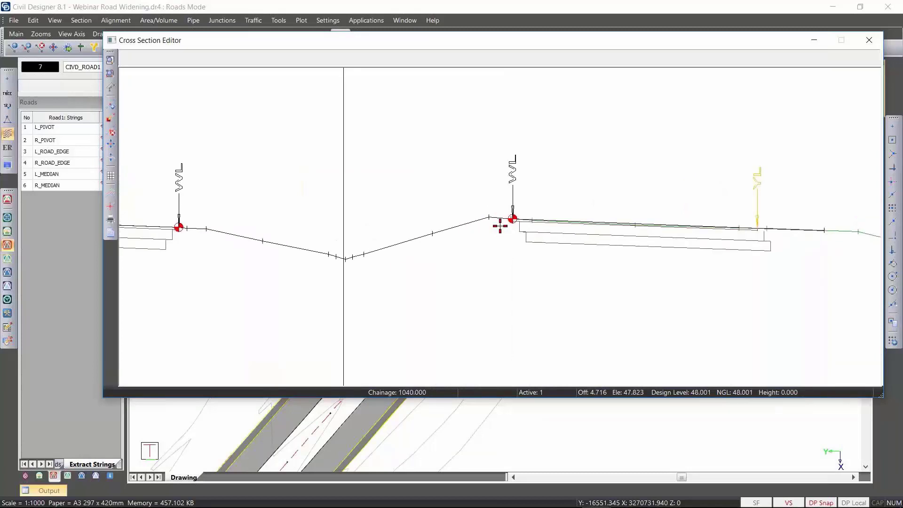
key(Page_Down)
key(Page_Down)
key(Page_Up)
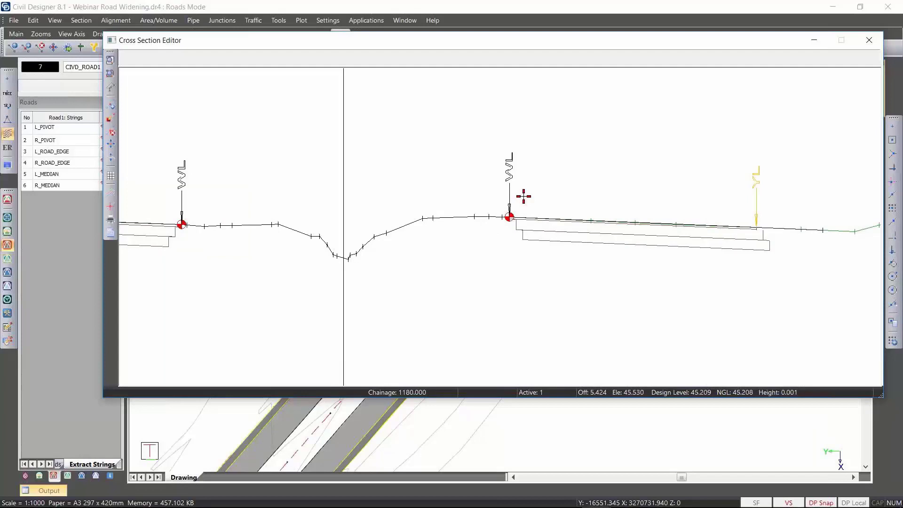
Step through the cross sections from chainage 1180 to 1240 and close the Cross Section Editor.
key(Page_Down)
key(Page_Down)
key(Page_Down)
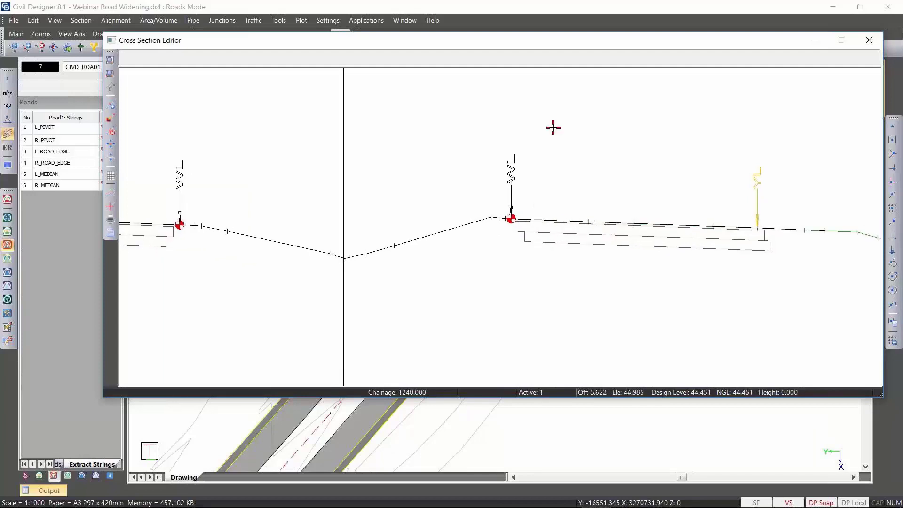
click(867, 40)
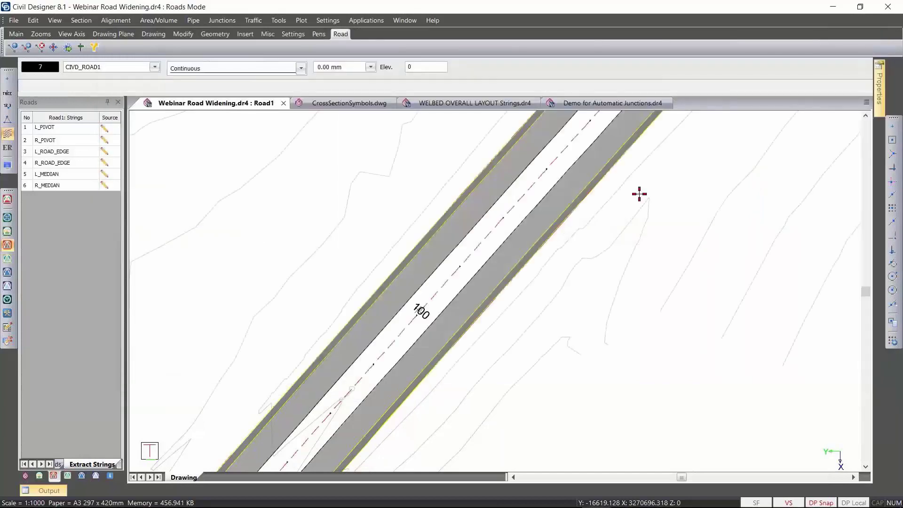
Open Road1's Typical N2 template, 7223 - Road Banks - Strings Model.tem, in the Template Editor through its road template path.
scroll(635, 203, down, 2)
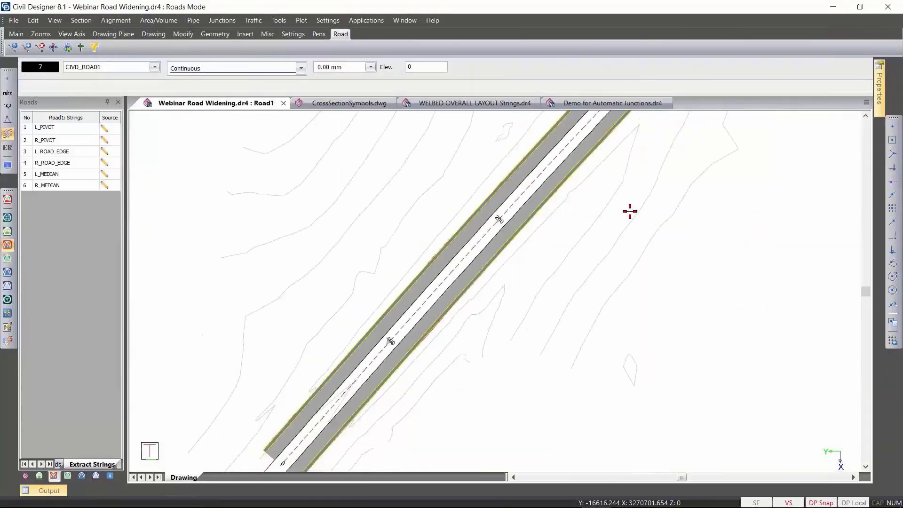
middle_drag(364, 230, 347, 183)
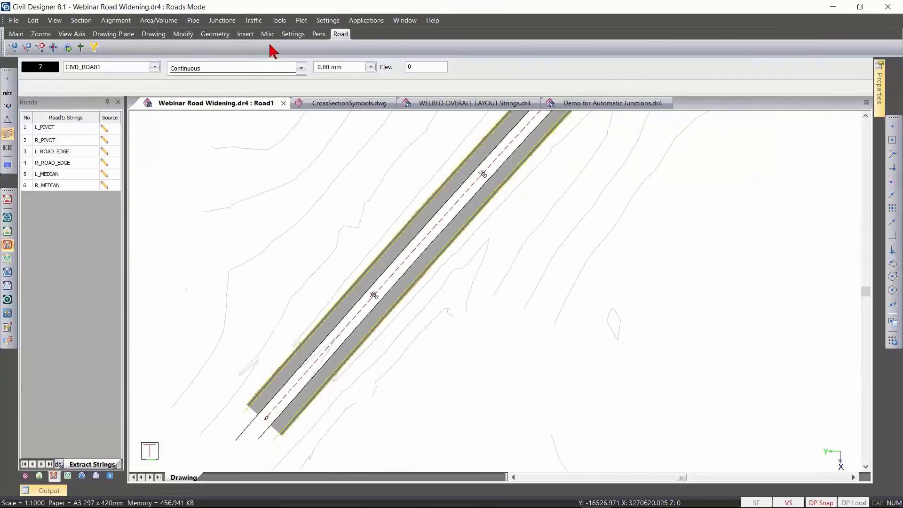
click(279, 20)
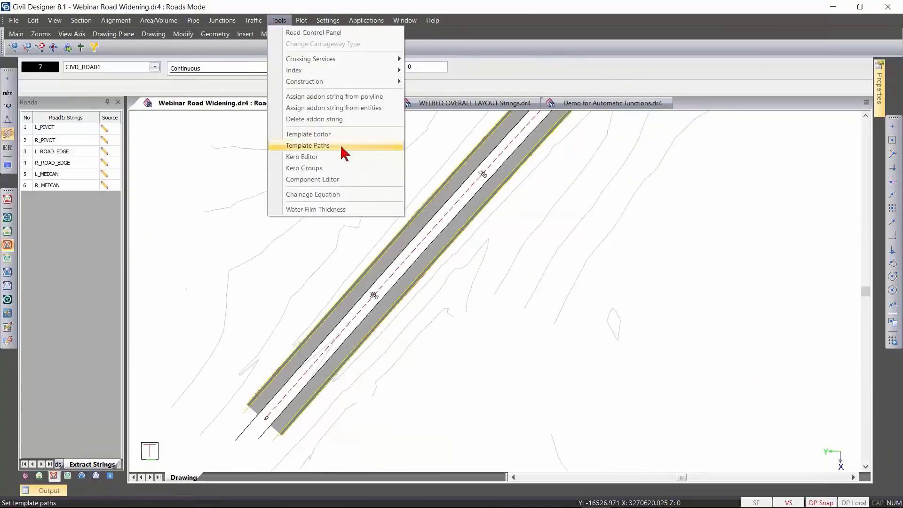
click(339, 146)
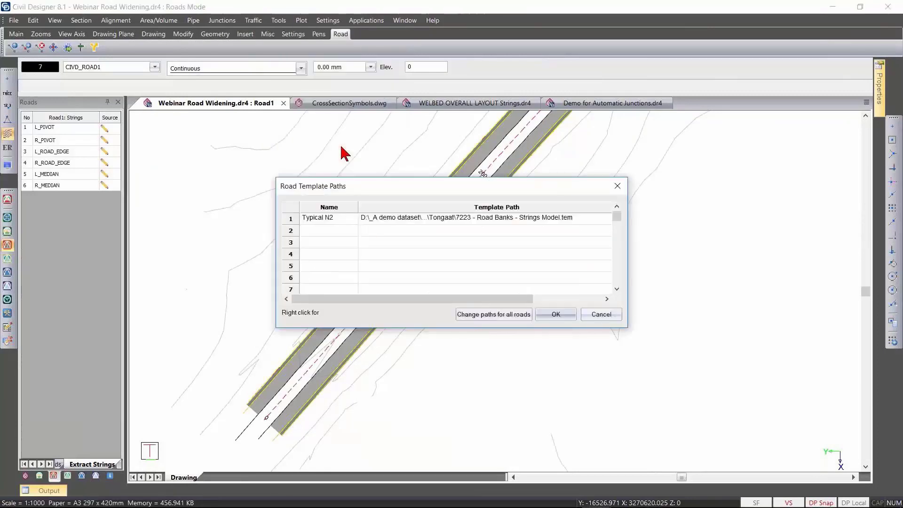
right_click(423, 217)
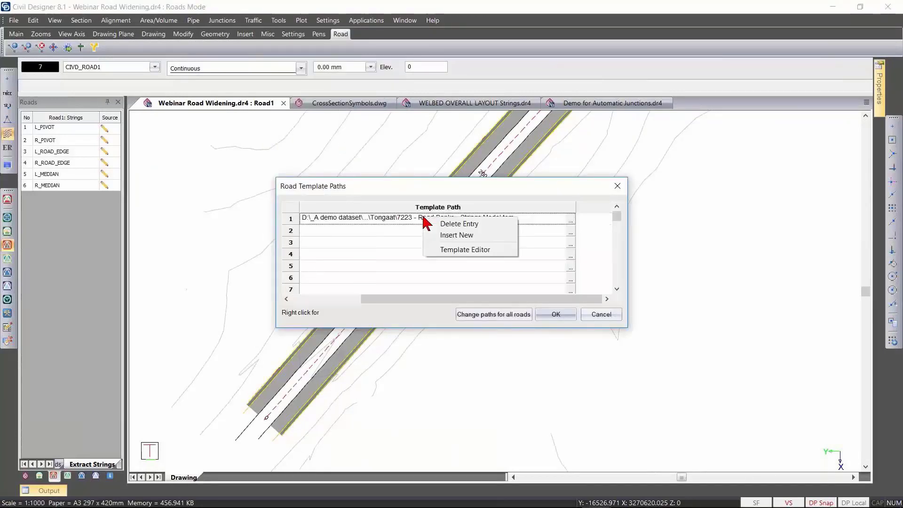
click(450, 250)
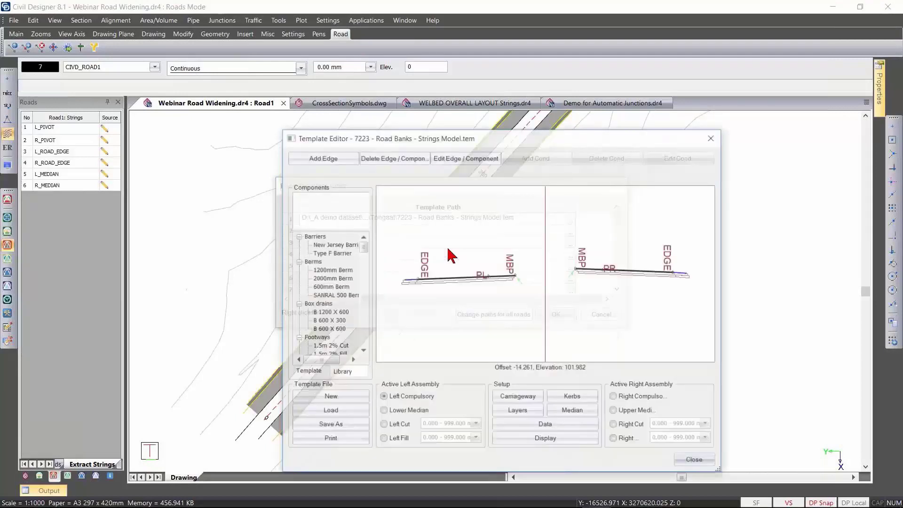
drag(512, 144, 512, 113)
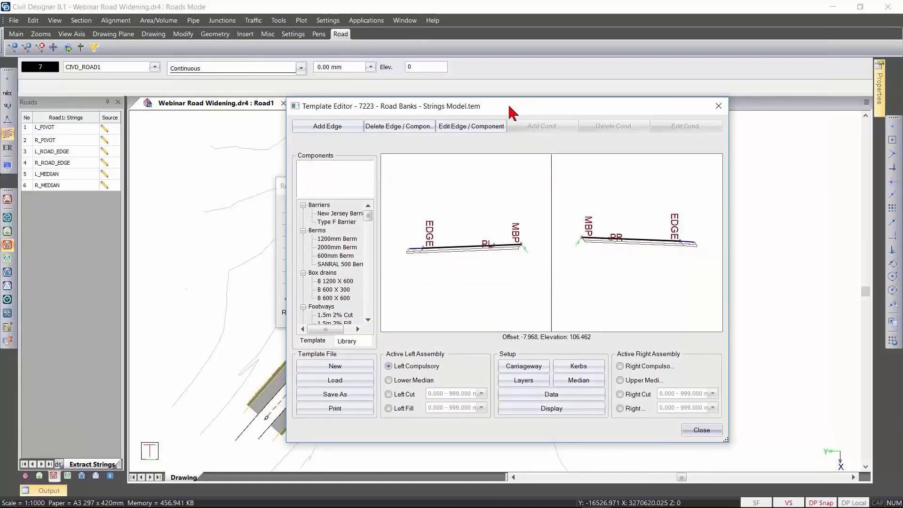
In the template's median setup, try the Standard (Straight) and Slope (1:X) median joins, then select Slope + Extract.
click(582, 383)
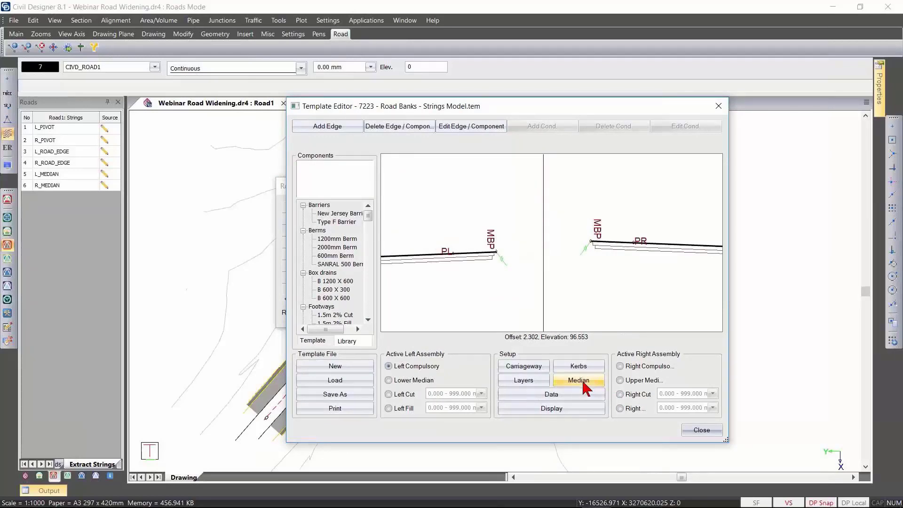
click(581, 379)
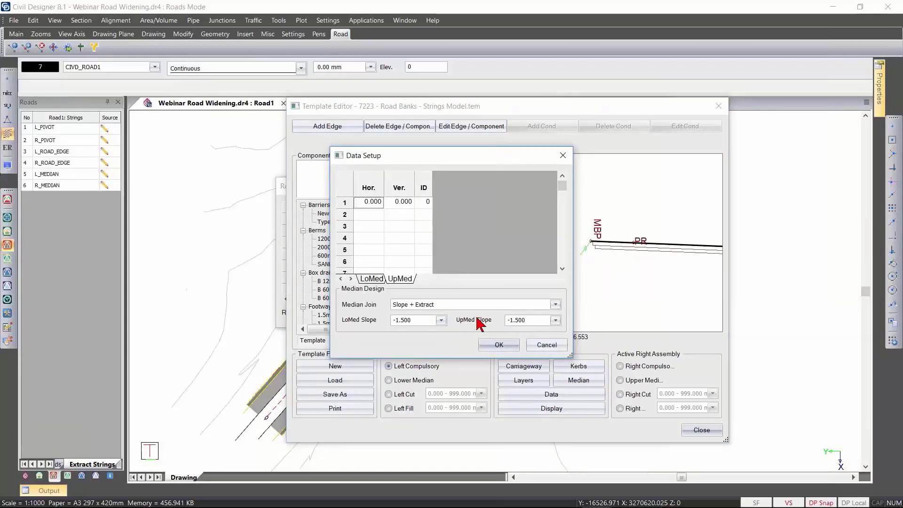
click(555, 305)
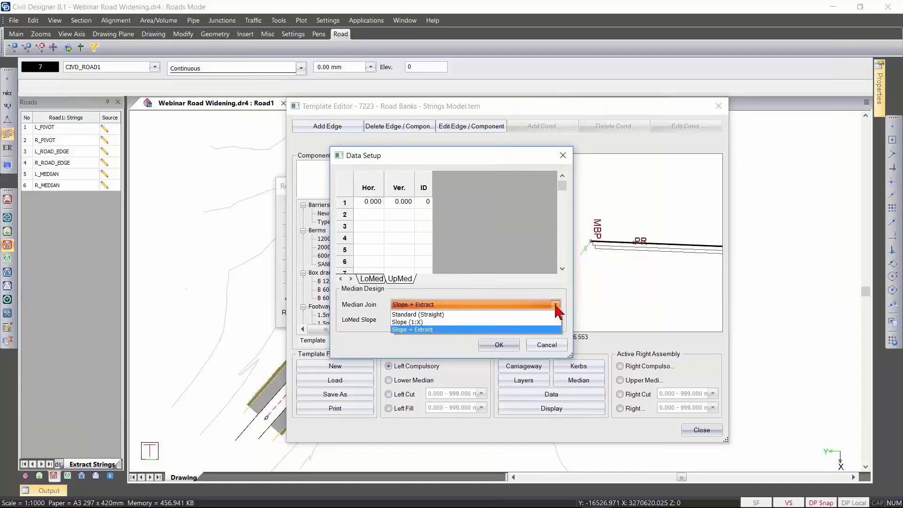
click(491, 315)
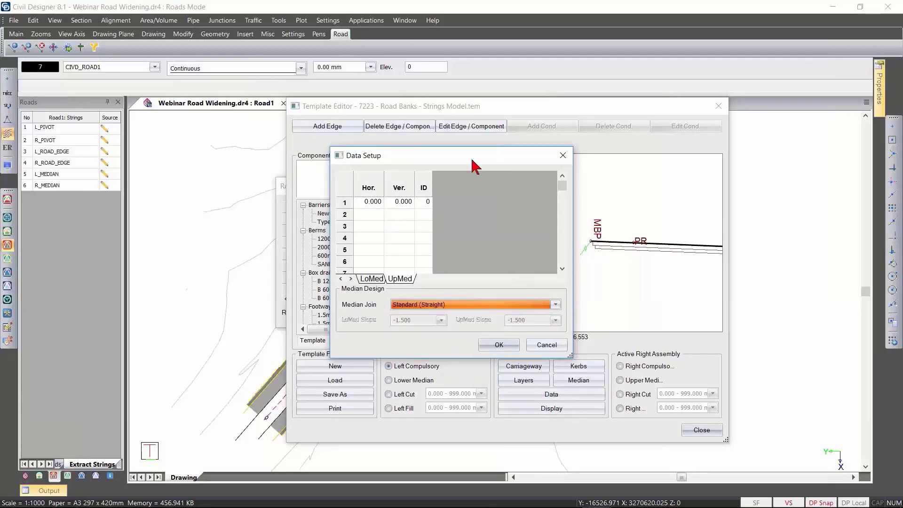
drag(472, 160, 485, 189)
click(533, 337)
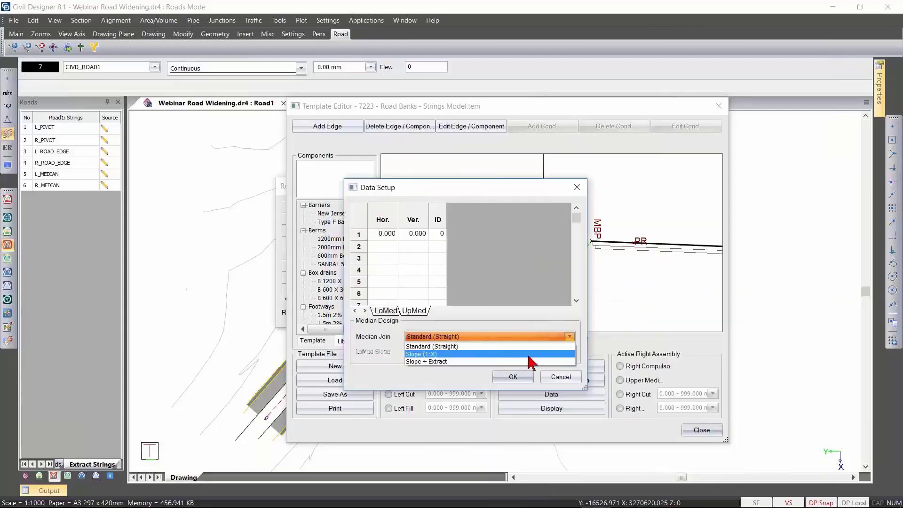
click(531, 354)
click(570, 337)
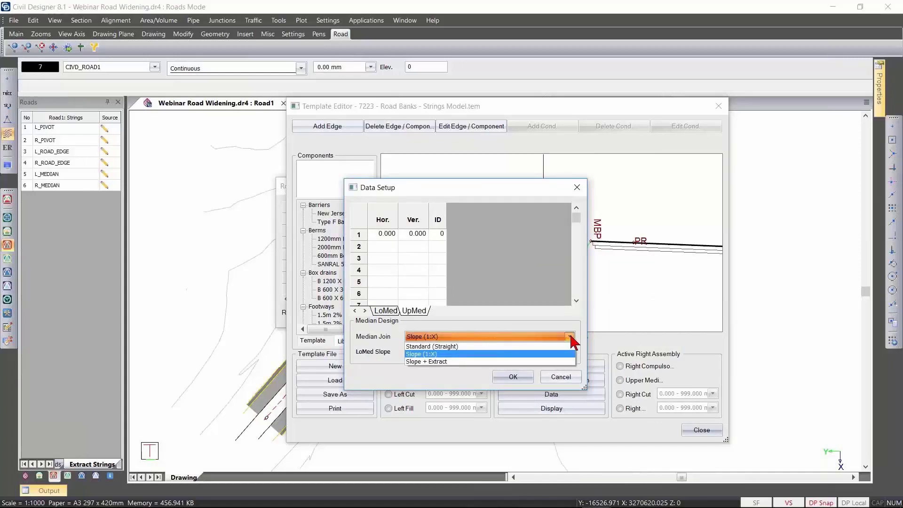
click(546, 361)
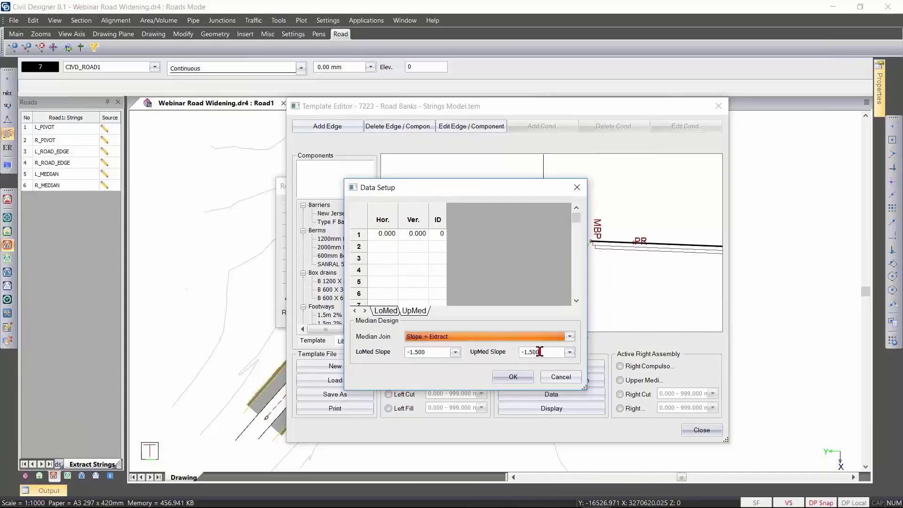
Set the median's LoMed Slope to Cross Fall Grade and apply the setup.
click(454, 352)
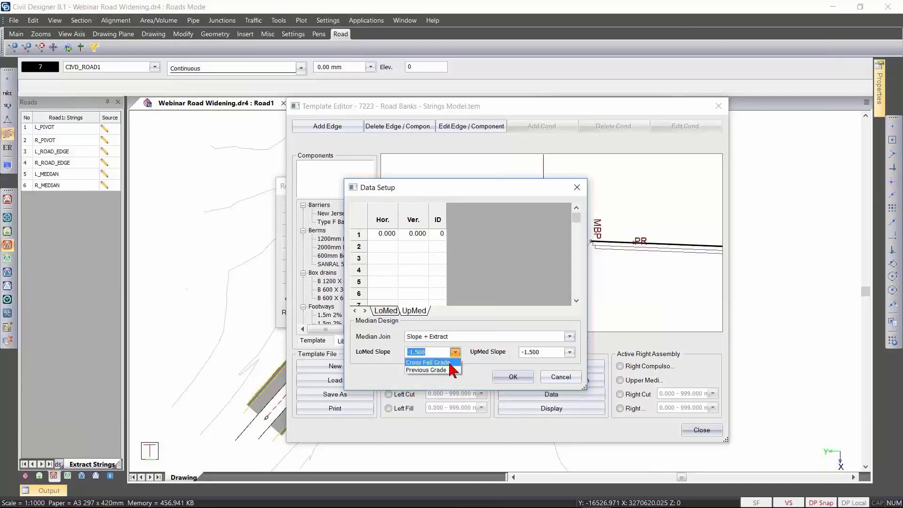
click(450, 363)
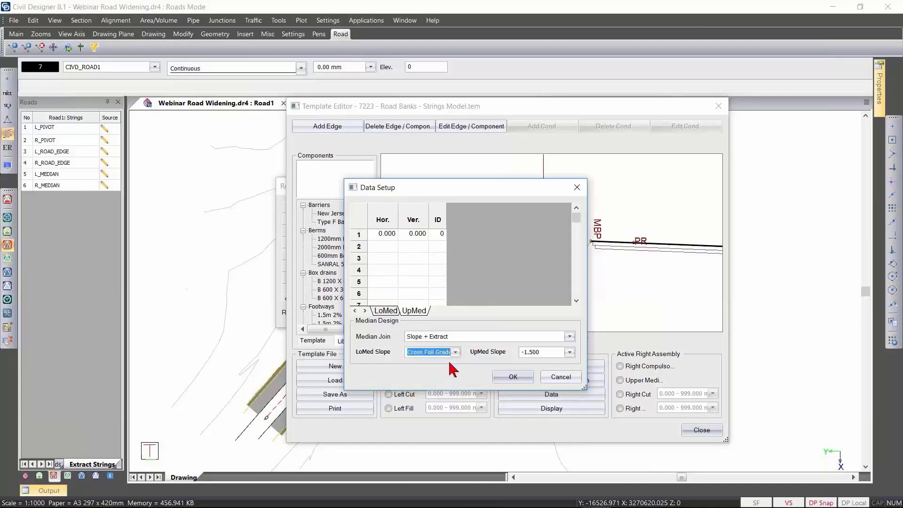
click(511, 378)
Add a test ground line that starts above the left carriageway, dips through the median and rises past the right median break point.
right_click(523, 282)
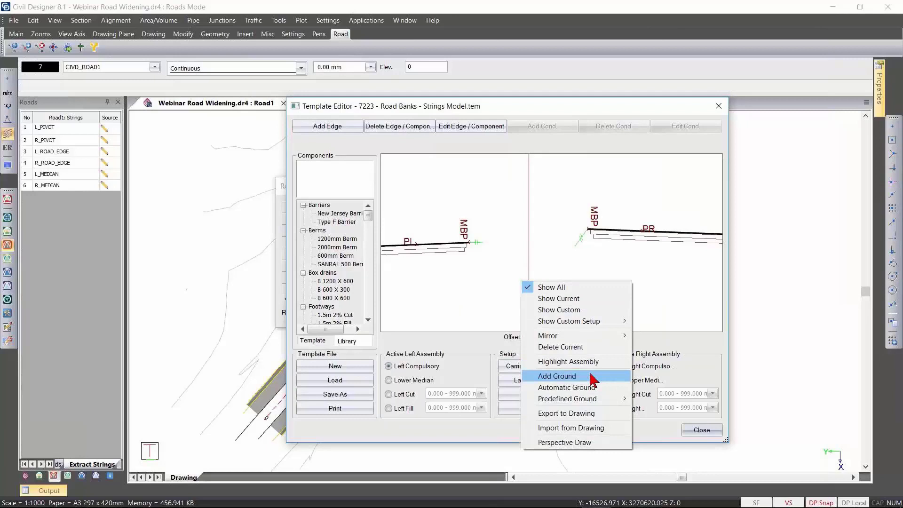
click(564, 376)
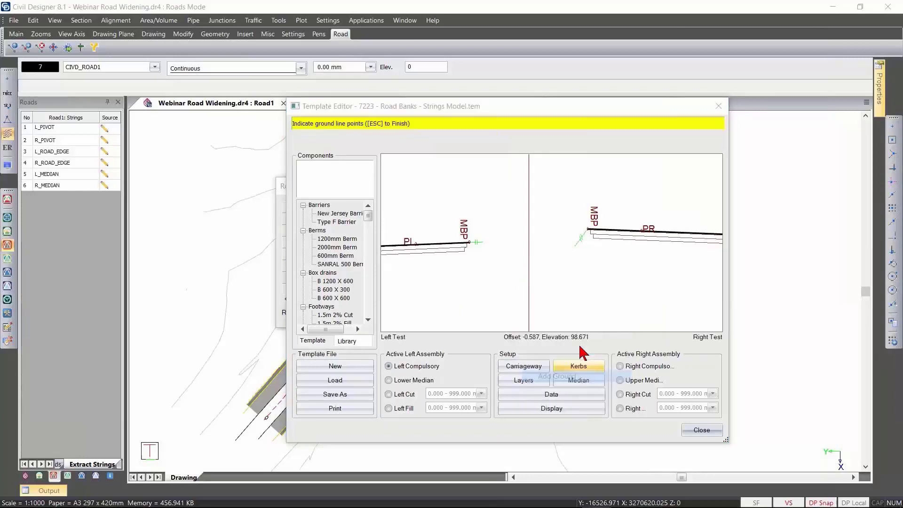
click(431, 238)
click(489, 234)
click(501, 242)
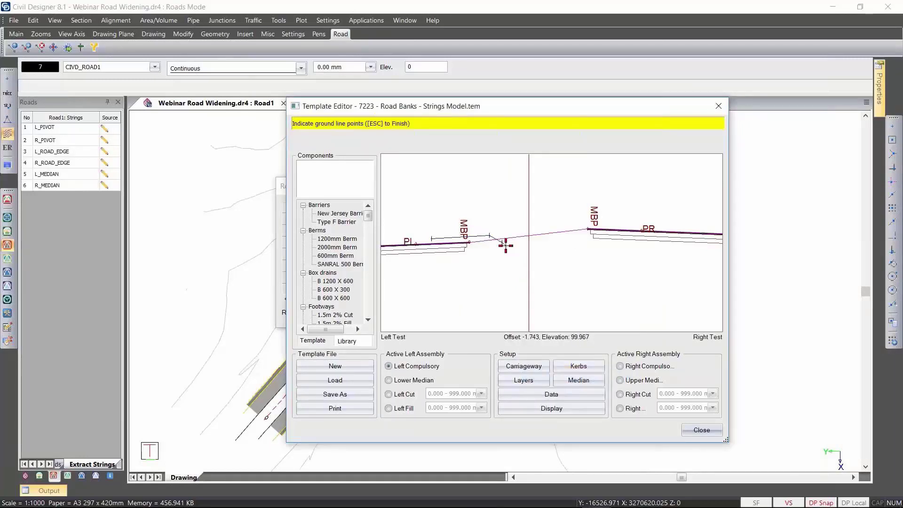
click(517, 256)
click(533, 261)
click(546, 260)
click(561, 255)
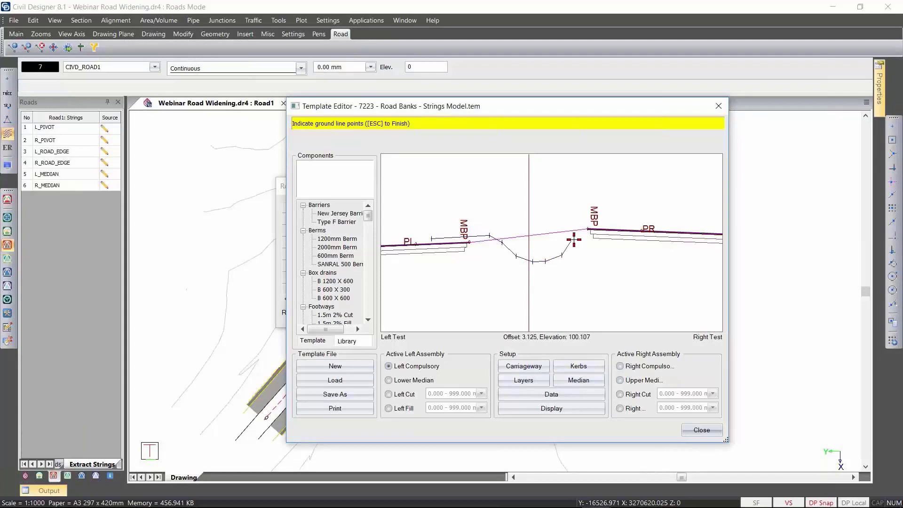
click(574, 239)
click(587, 228)
key(Escape)
Change the median's LoMed Slope to Previous Grade and apply the setup.
scroll(571, 240, up, 1)
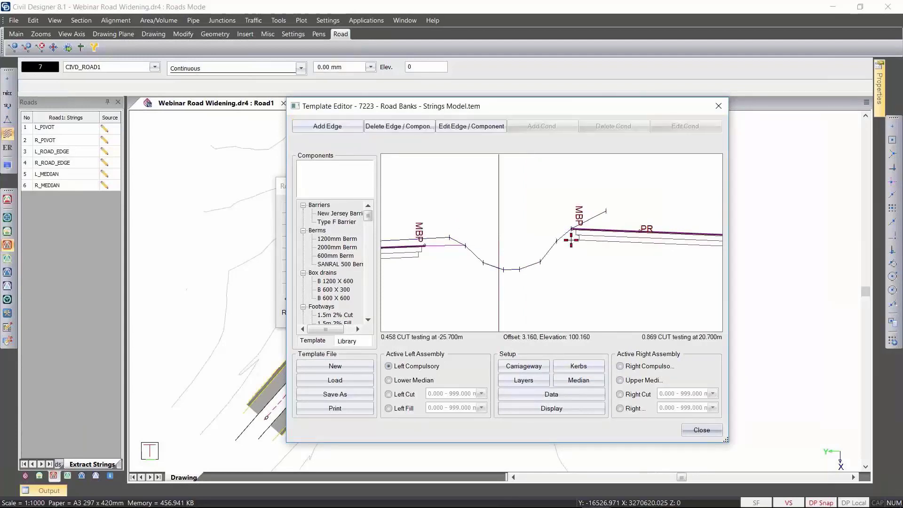
scroll(517, 259, up, 2)
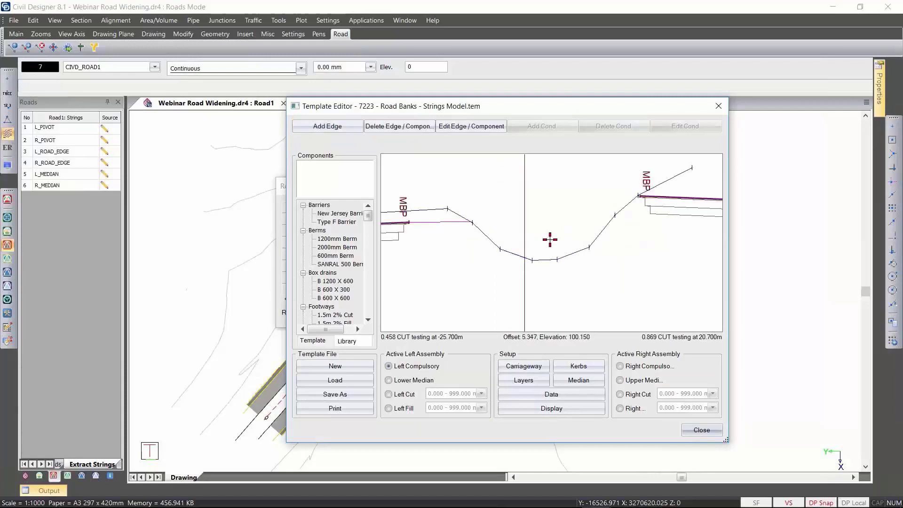
scroll(550, 240, up, 3)
scroll(580, 249, down, 2)
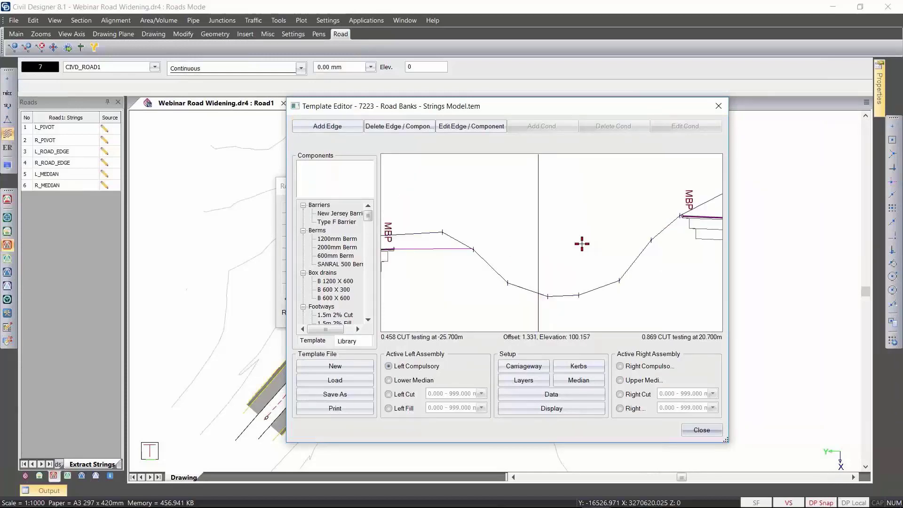
scroll(581, 243, down, 1)
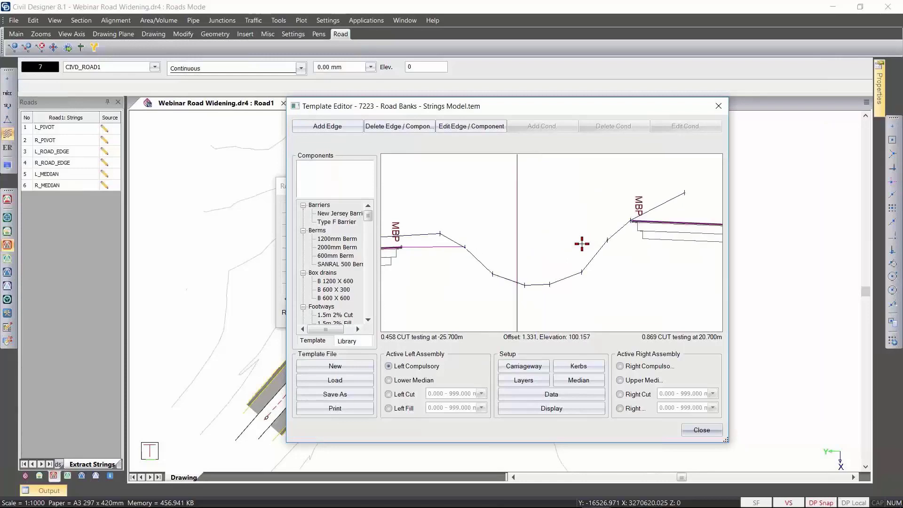
click(579, 381)
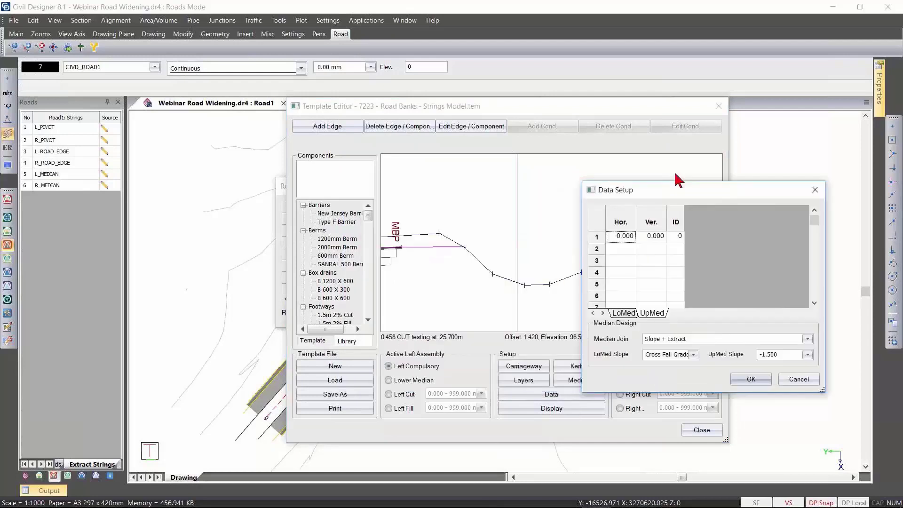
click(630, 328)
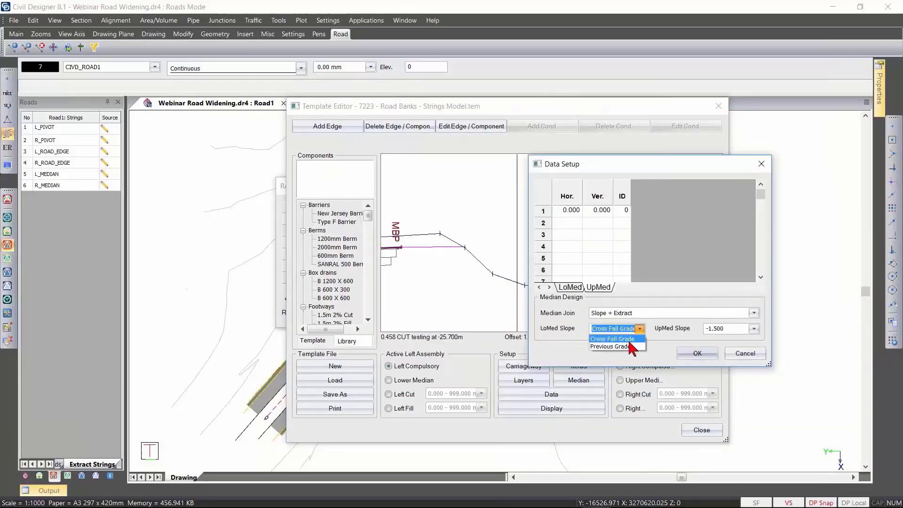
click(632, 350)
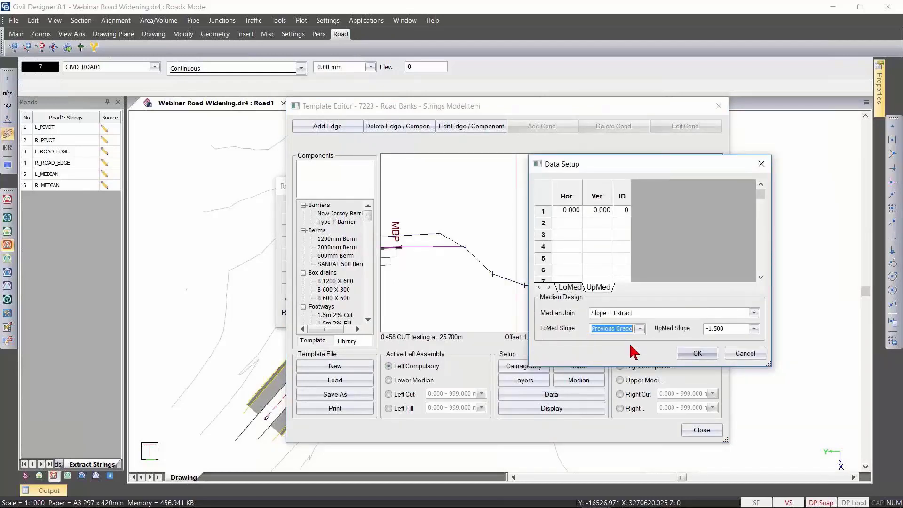
click(696, 353)
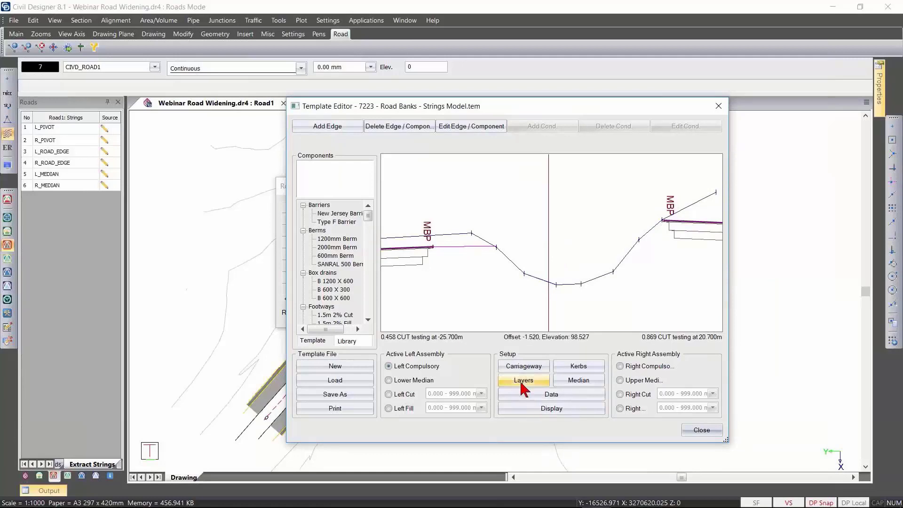
Set the median's LoMed Slope to -1.5, apply it and check the left median slope against the ground line.
click(582, 383)
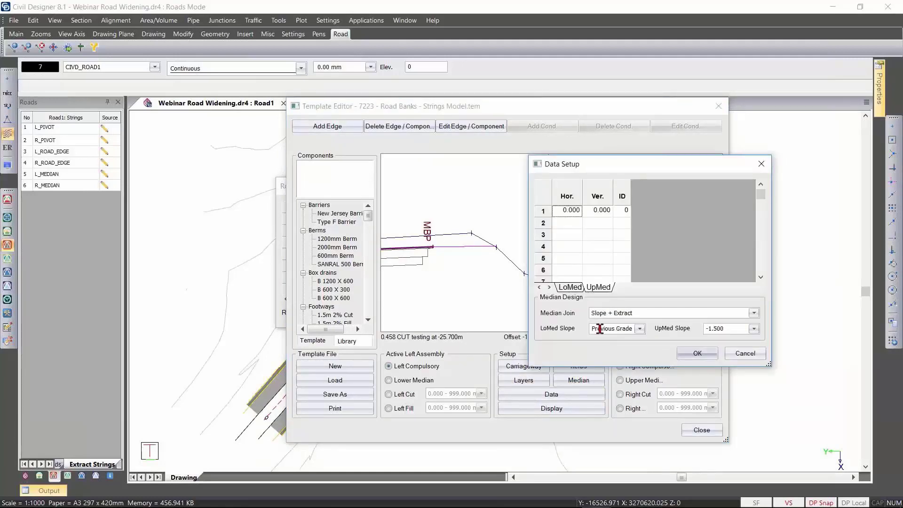
click(597, 327)
text(-1.5)
key(Tab)
click(698, 354)
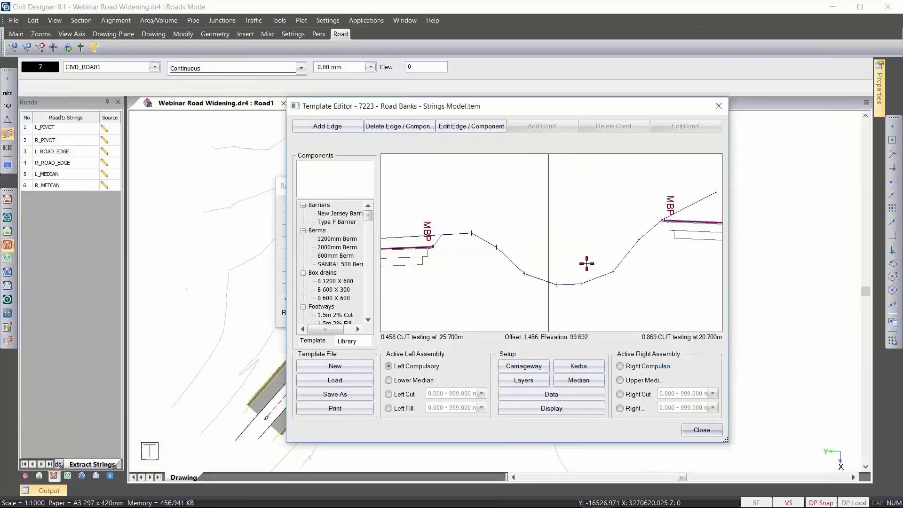
scroll(570, 283, down, 1)
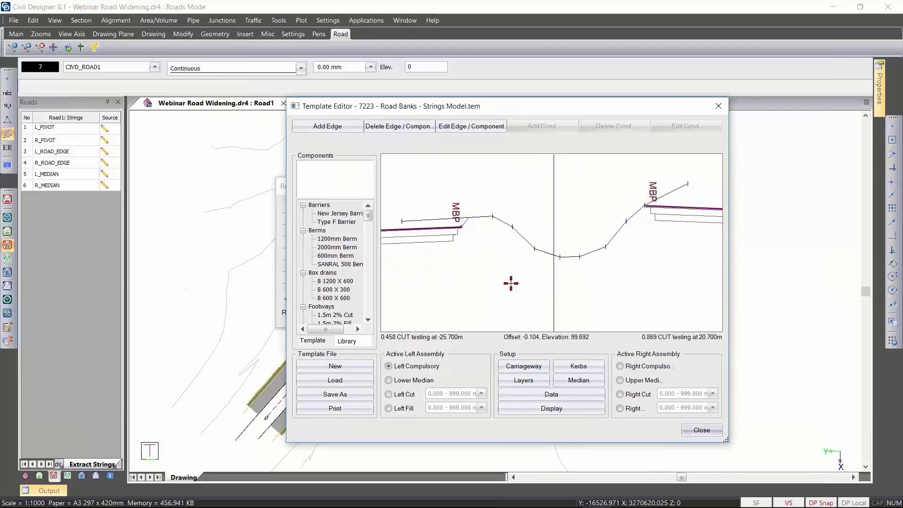
scroll(448, 246, up, 1)
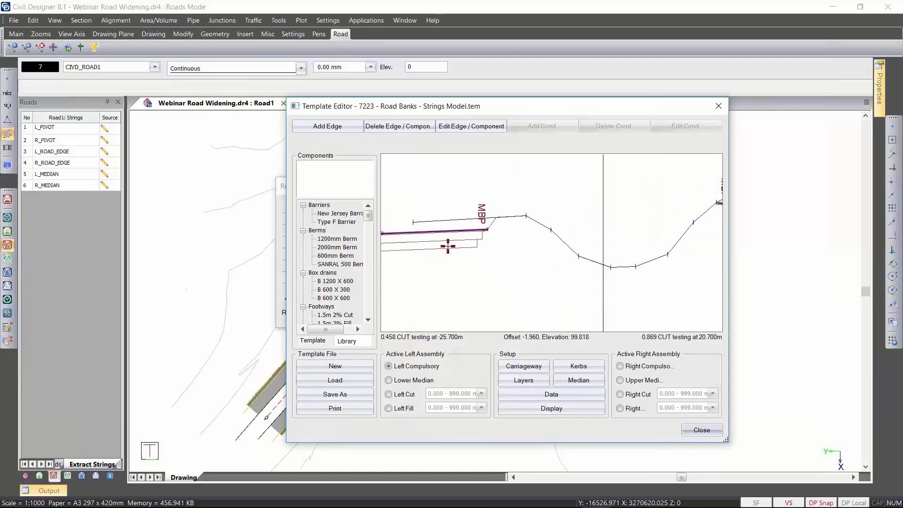
scroll(549, 243, down, 1)
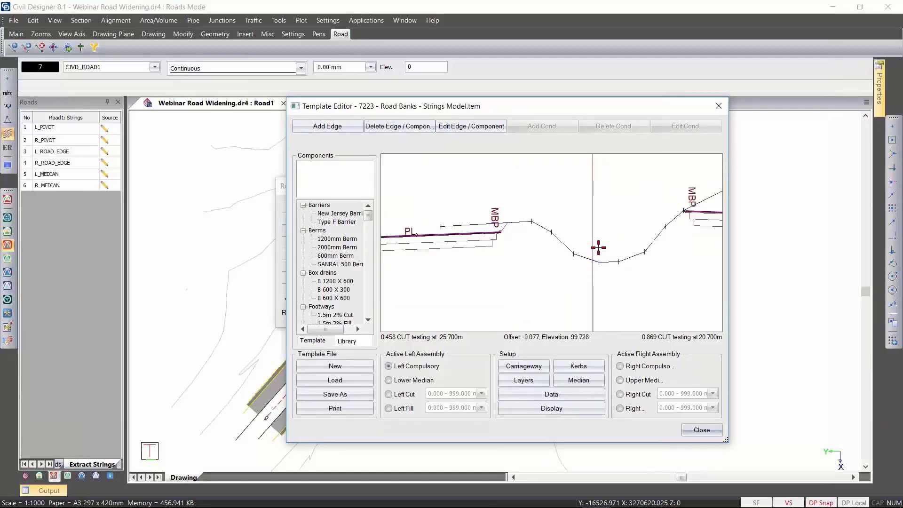
Replace the test ground line with one that starts on the left carriageway, dips through the median and rises past the right median break point.
middle_drag(598, 247, 566, 250)
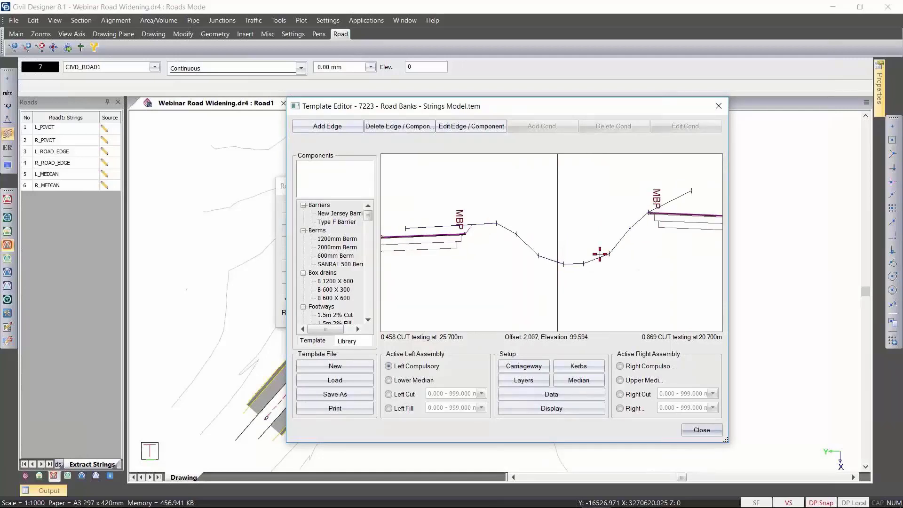
right_click(600, 254)
click(628, 350)
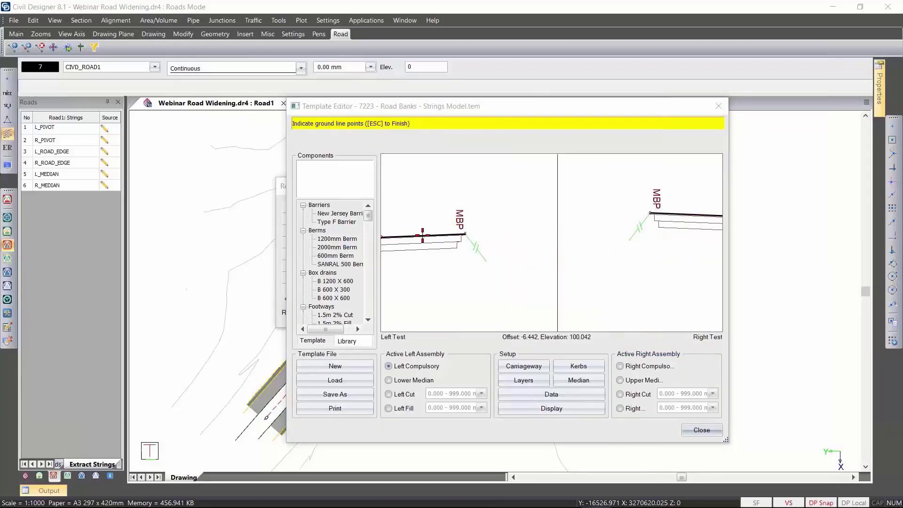
click(618, 242)
click(642, 224)
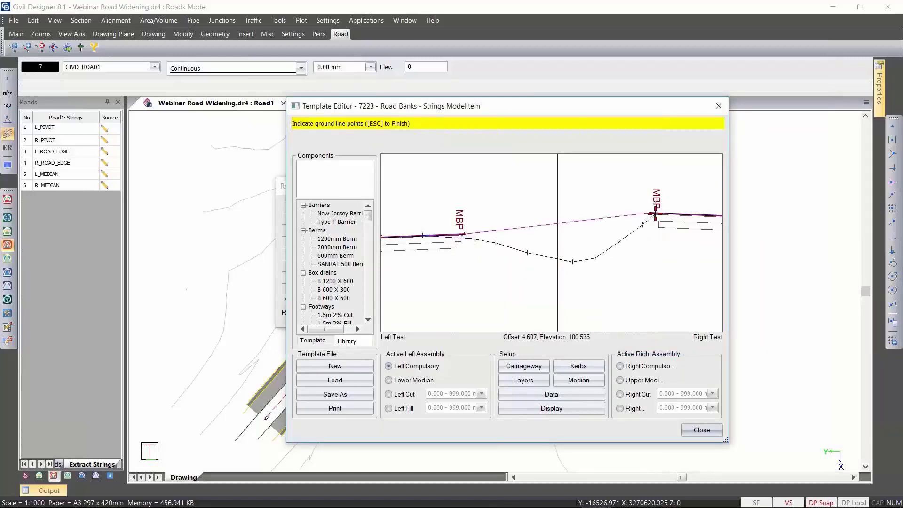
click(700, 200)
key(Escape)
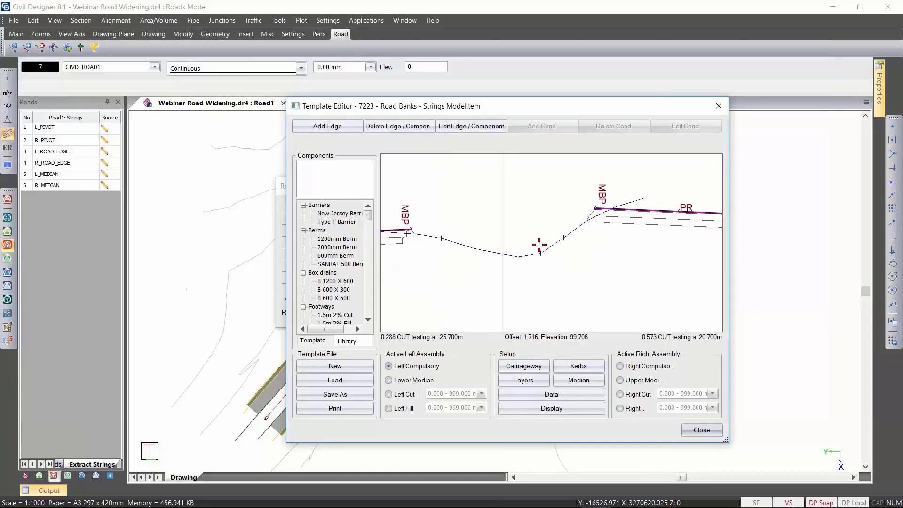
Close the template editor without saving the template changes and accept the road template paths.
click(701, 430)
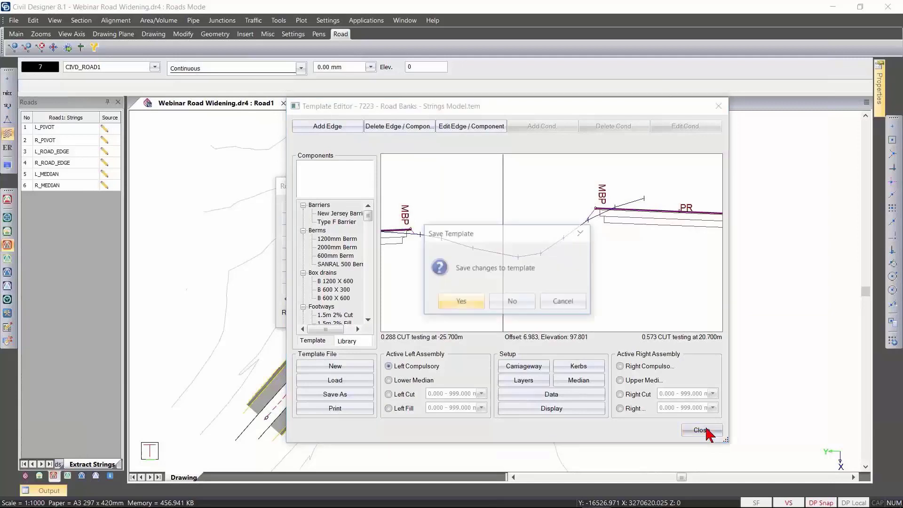
click(502, 305)
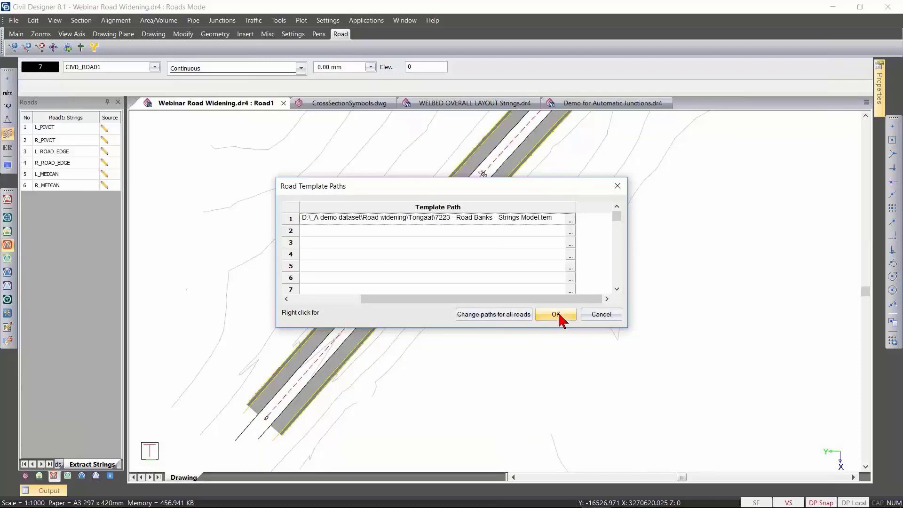
click(556, 314)
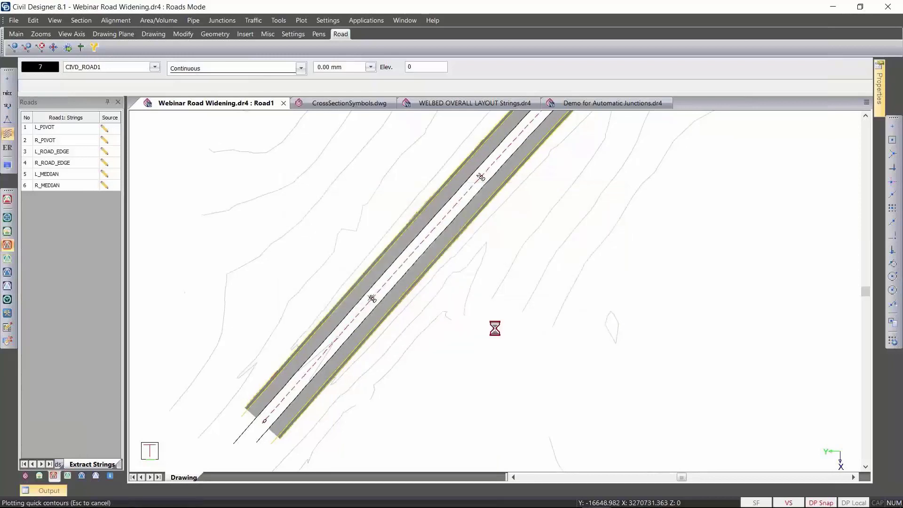
Open Road1's cross sections from the start chainage, examine the median and carriageways through chainage 760, and close the editor.
click(79, 20)
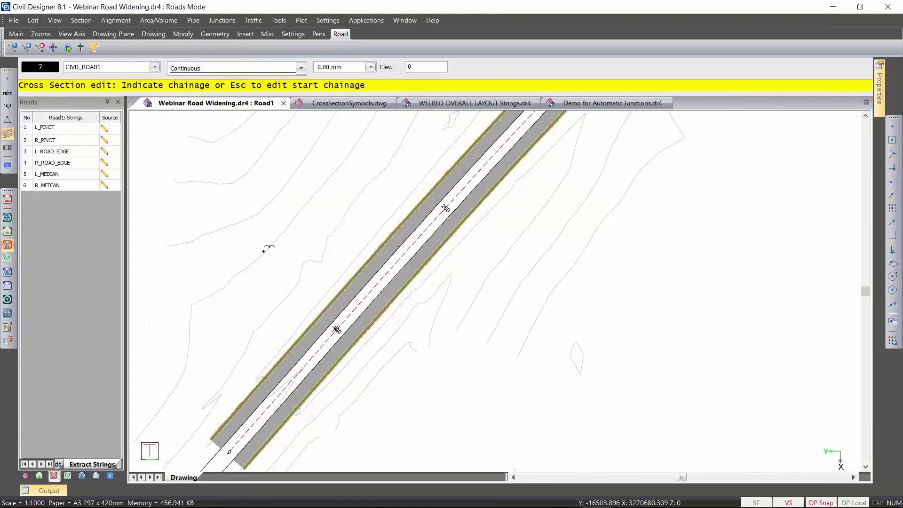
key(Escape)
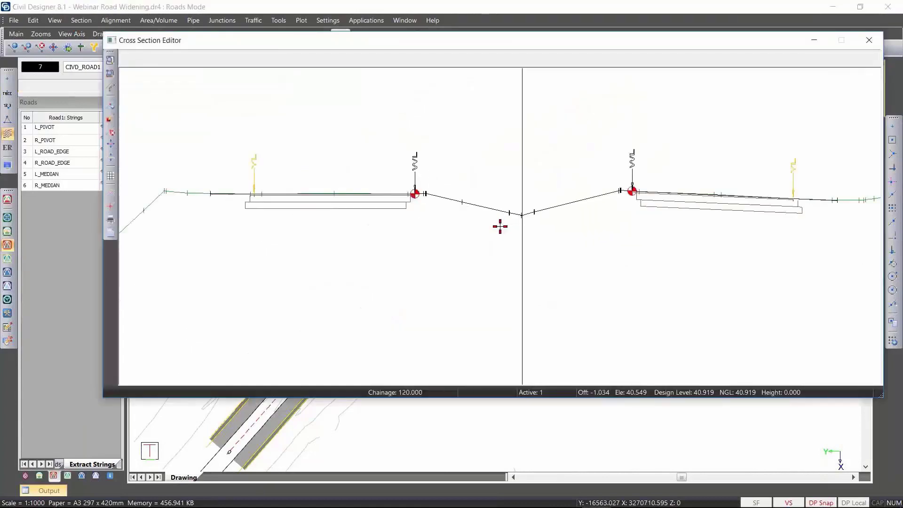
scroll(426, 203, up, 1)
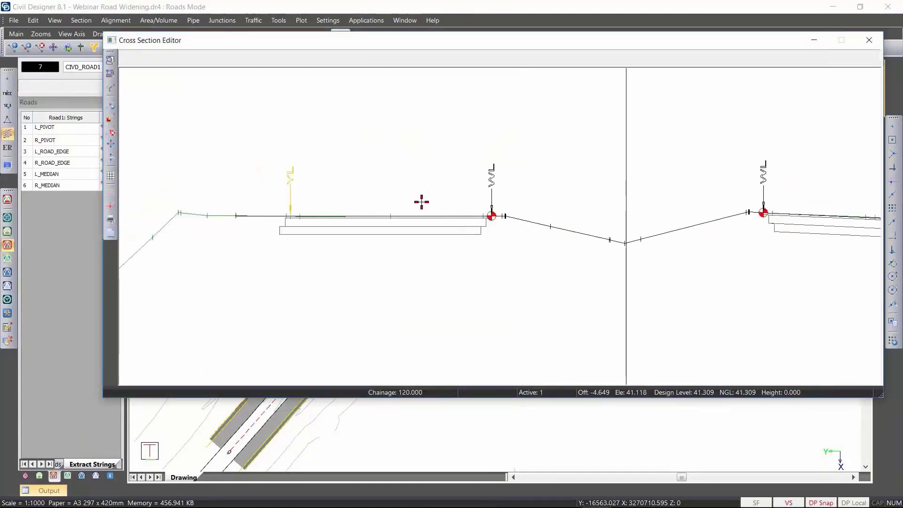
key(Page_Down)
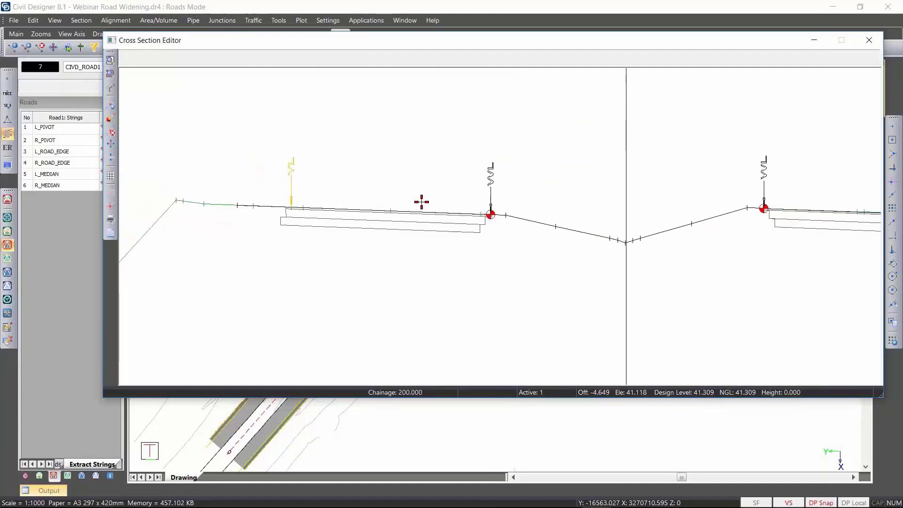
key(Page_Down)
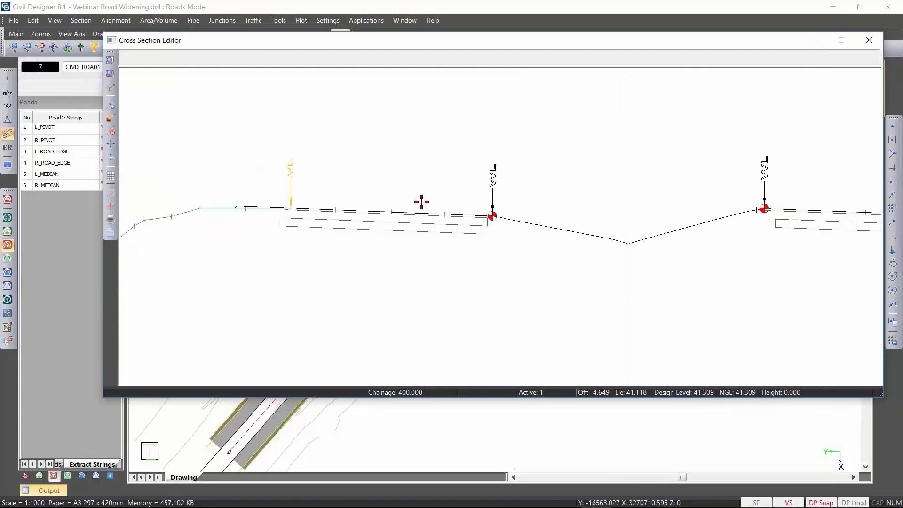
scroll(479, 240, down, 2)
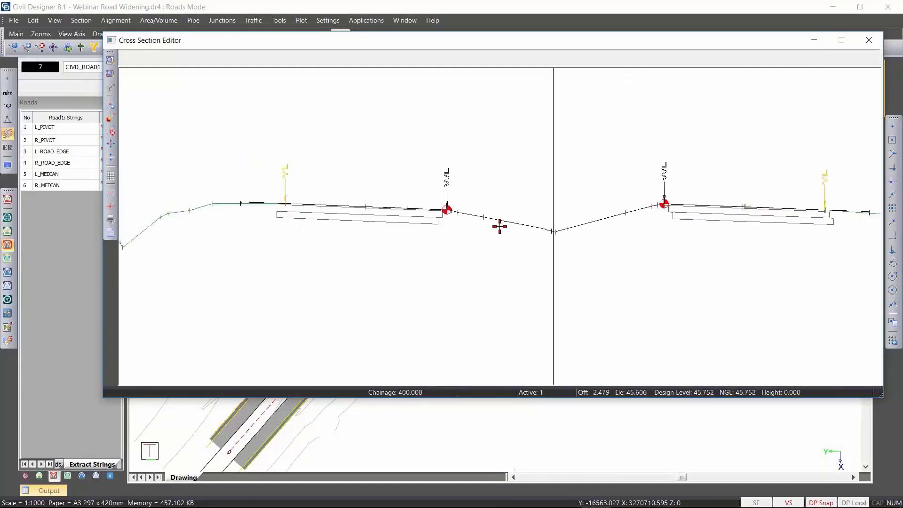
middle_drag(549, 241, 516, 262)
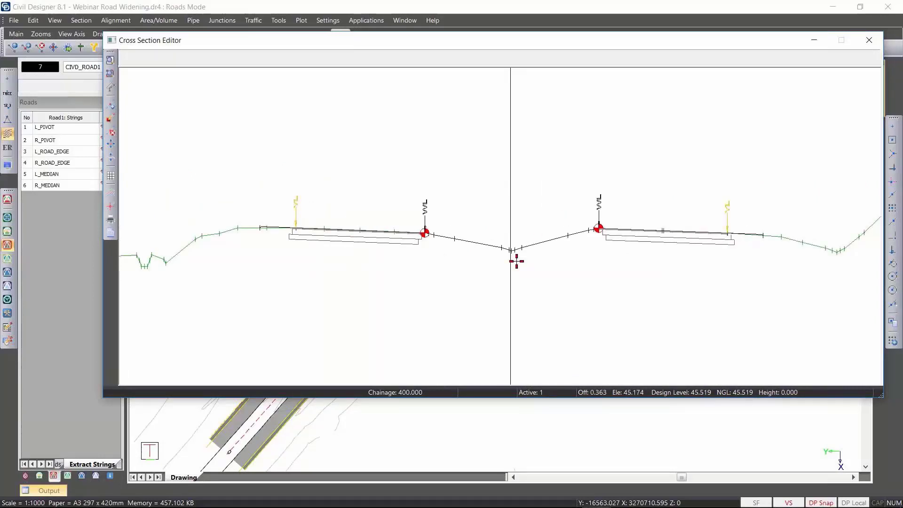
key(Page_Down)
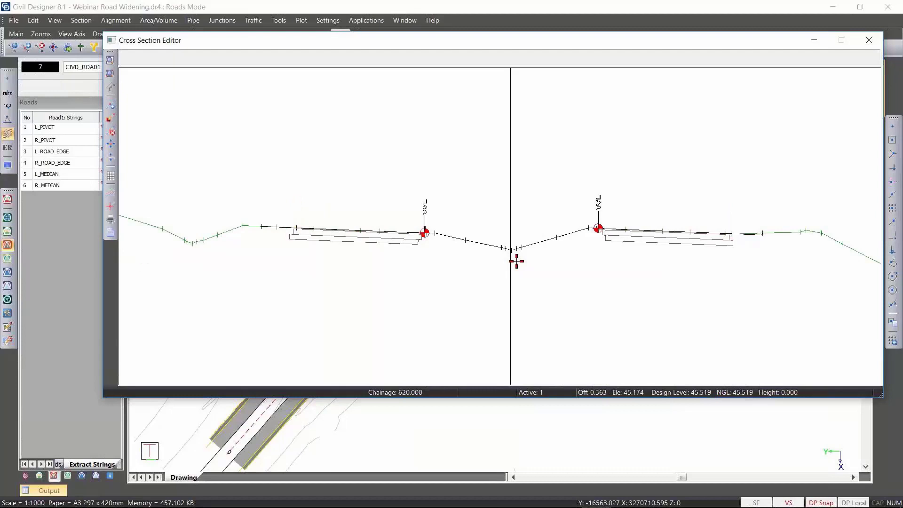
key(Page_Down)
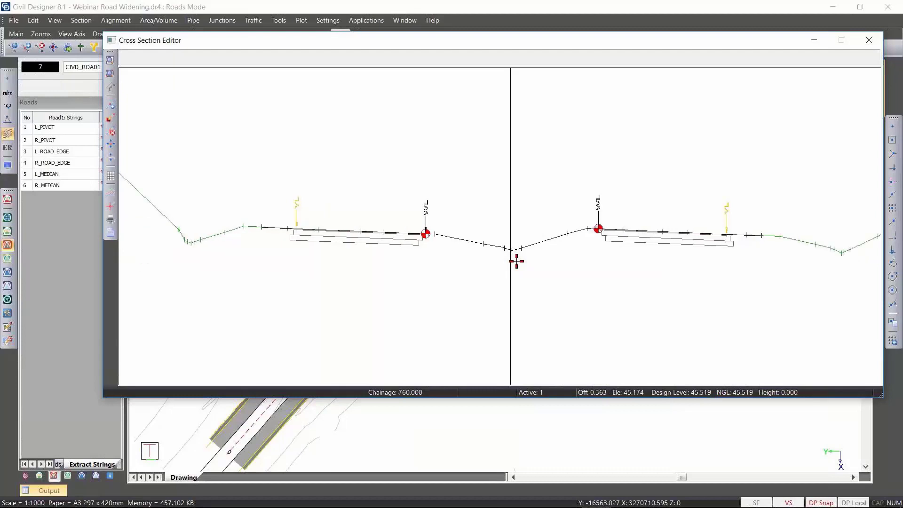
click(868, 42)
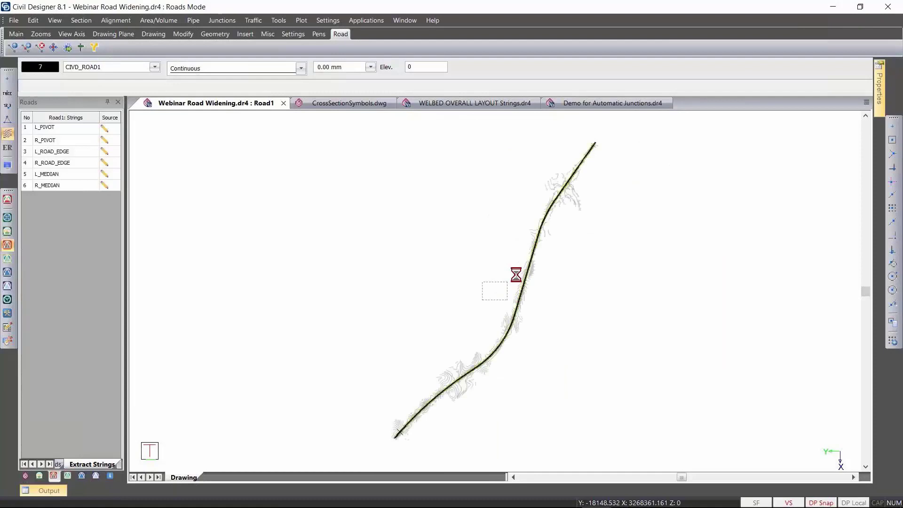
Open the cross section at chainage 1640, between the 1600 and 1700 labels on the plan.
scroll(526, 296, up, 2)
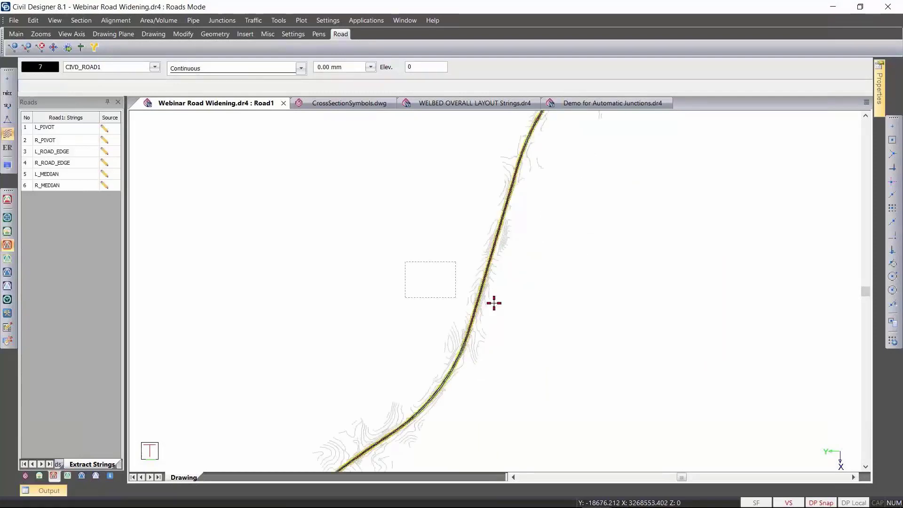
scroll(494, 302, up, 5)
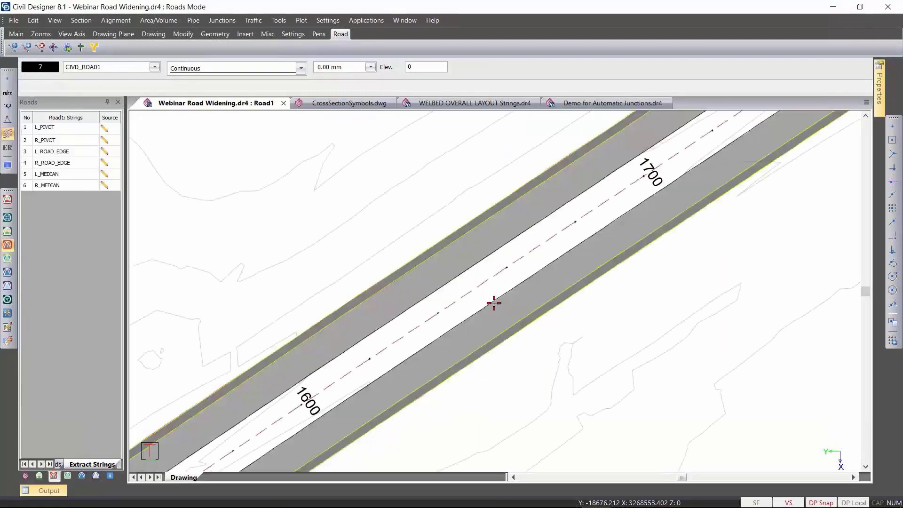
scroll(493, 303, down, 2)
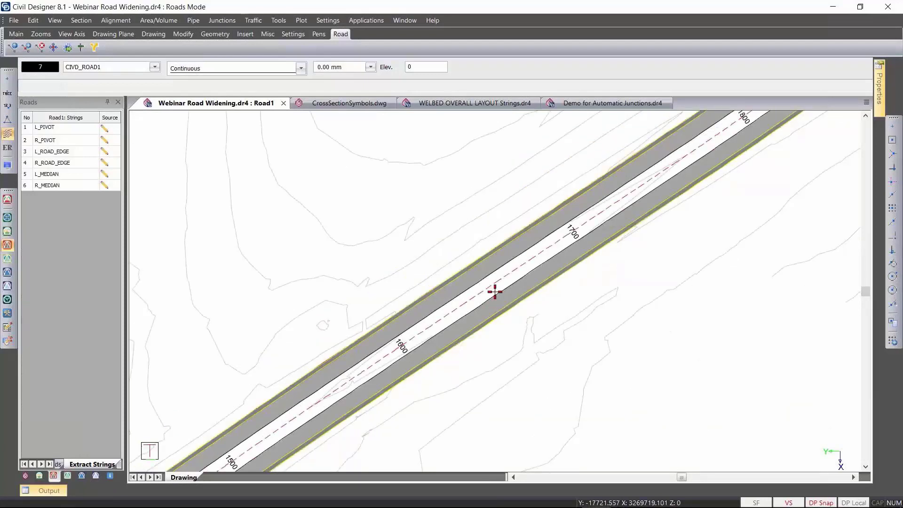
scroll(494, 292, up, 2)
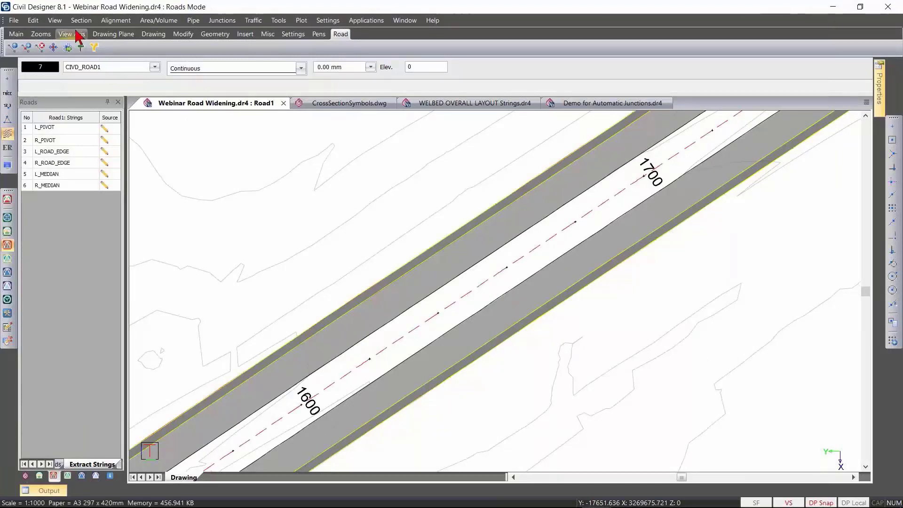
click(67, 47)
click(401, 329)
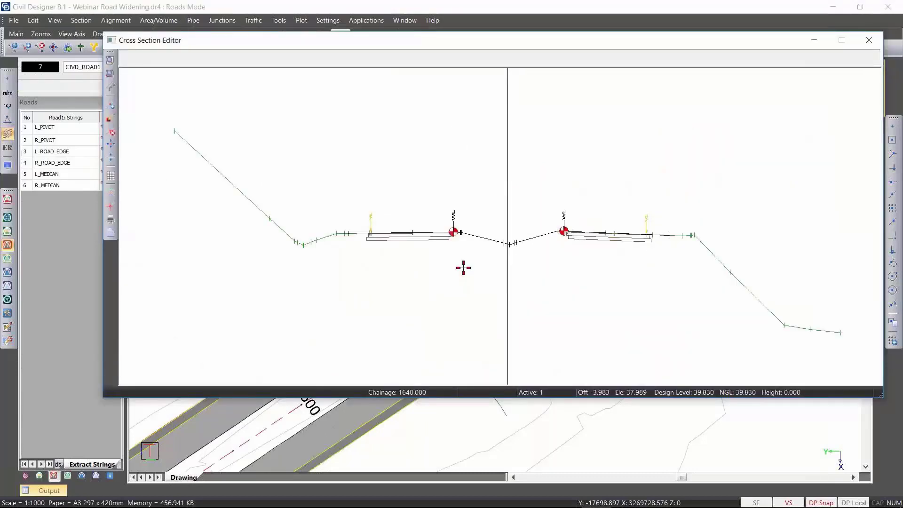
Make Line 2, the road levels, the active section line.
click(111, 195)
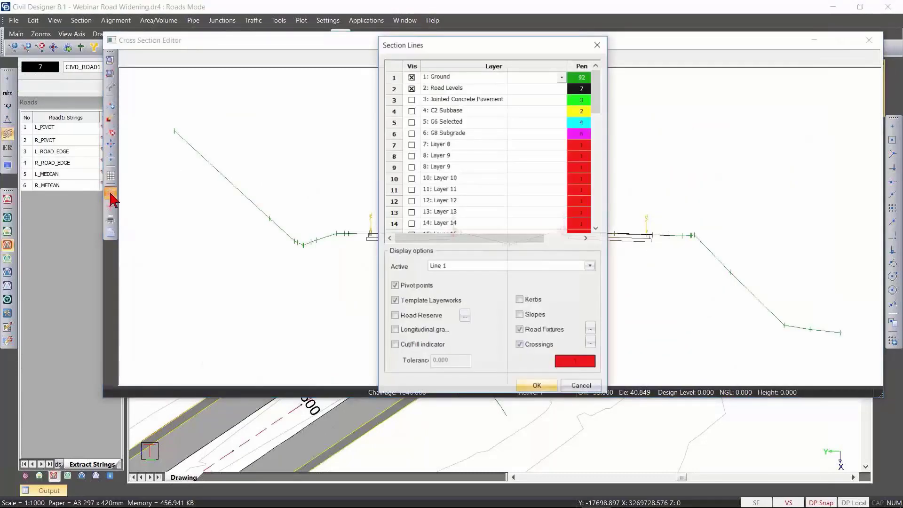
scroll(430, 268, down, 1)
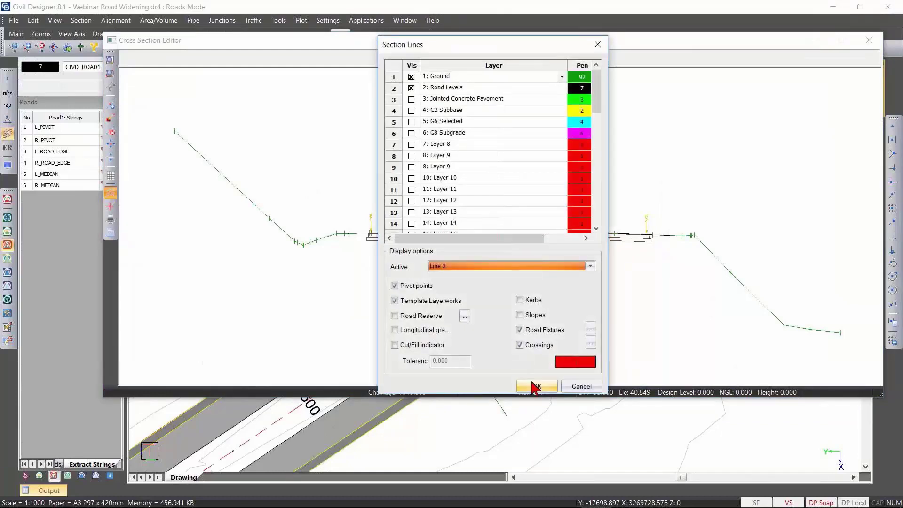
click(535, 386)
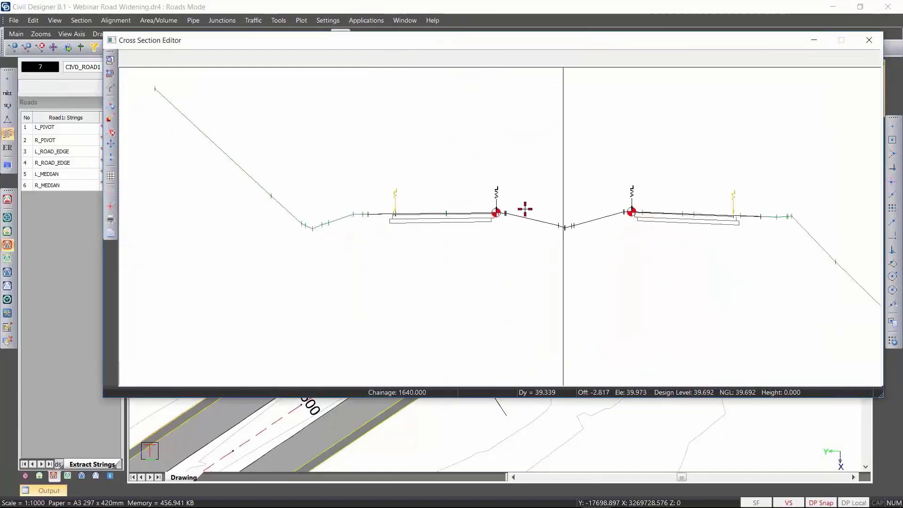
Inspect the point details of Line 2 at the left yellow line and around the left pivot, including their assigned strings.
right_click(525, 208)
click(545, 214)
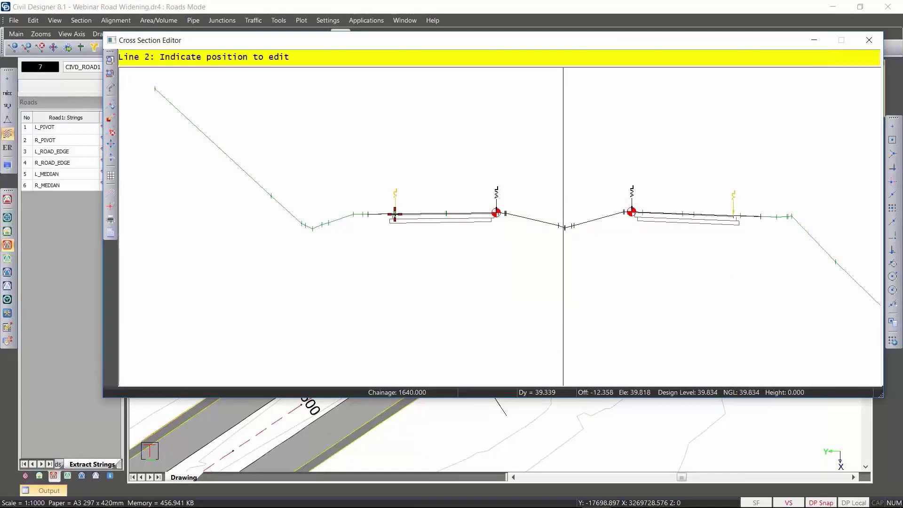
click(394, 214)
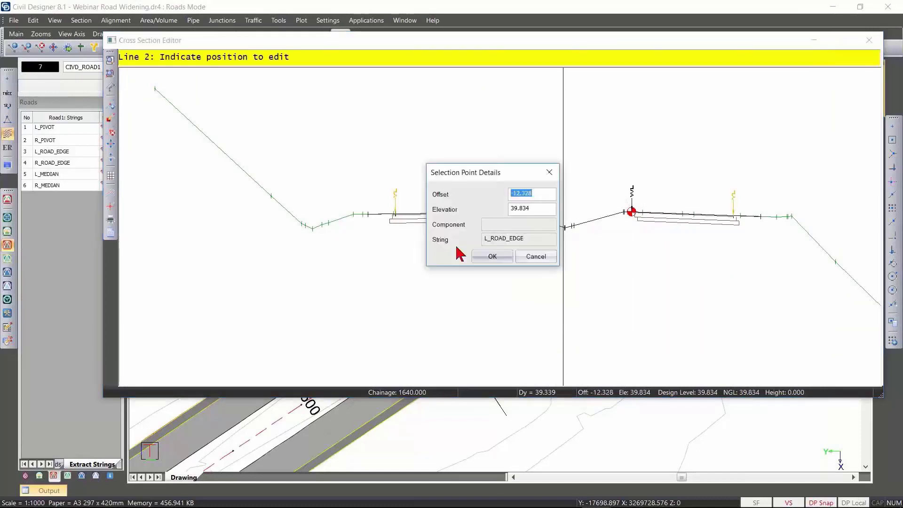
click(491, 257)
click(496, 211)
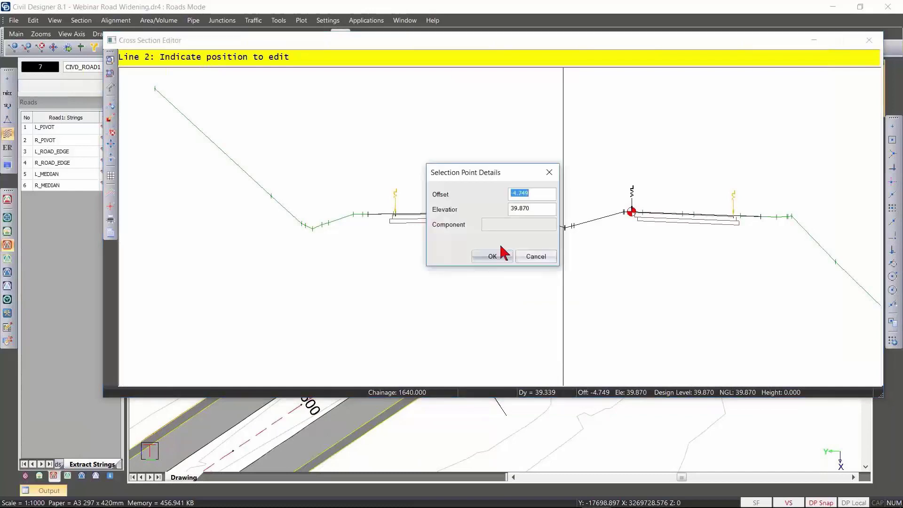
click(492, 257)
click(497, 227)
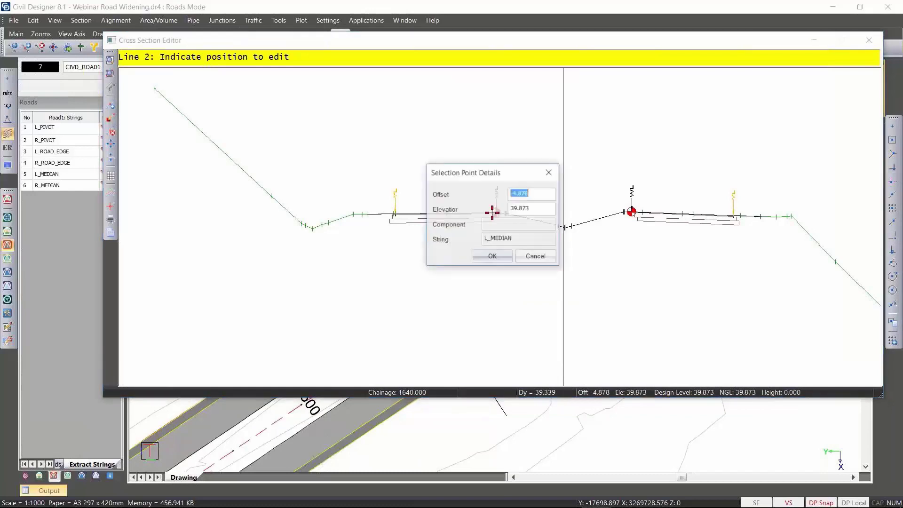
click(497, 256)
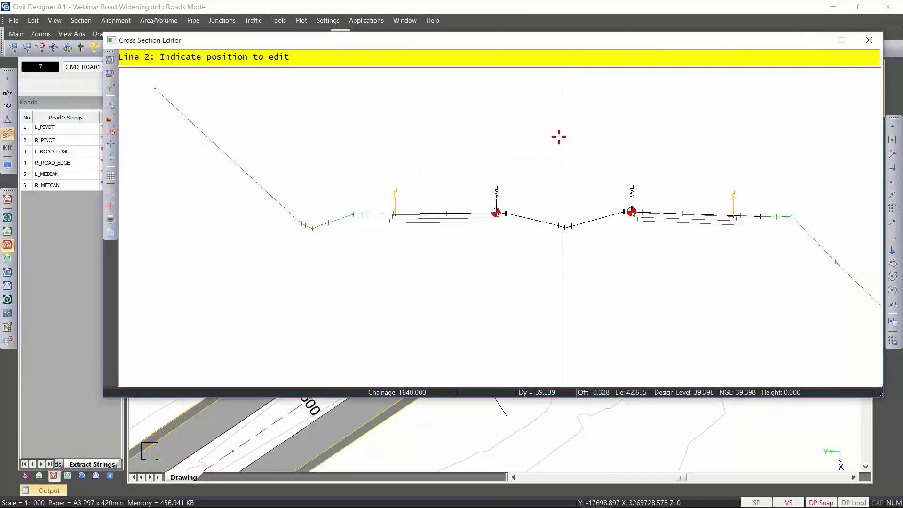
Review the whole section at chainage 1640 and close the cross section editor without saving the section.
scroll(503, 247, up, 1)
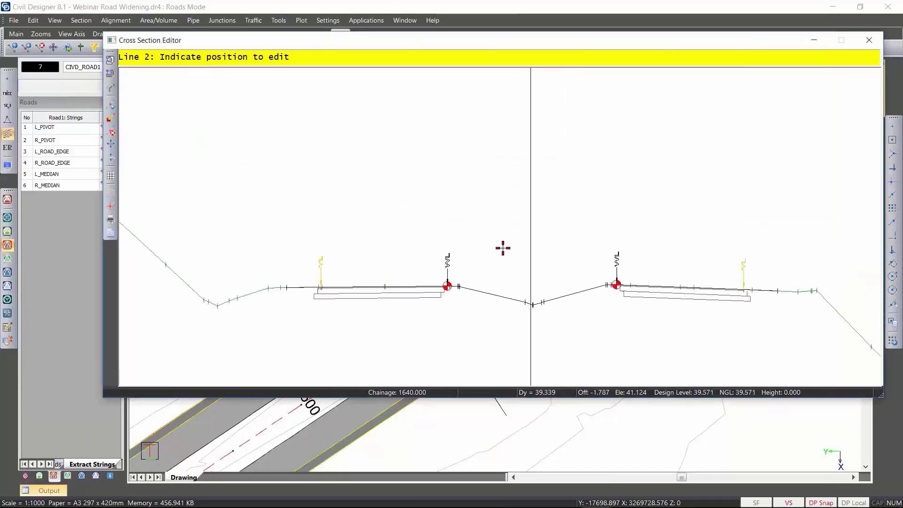
middle_drag(503, 248, 433, 260)
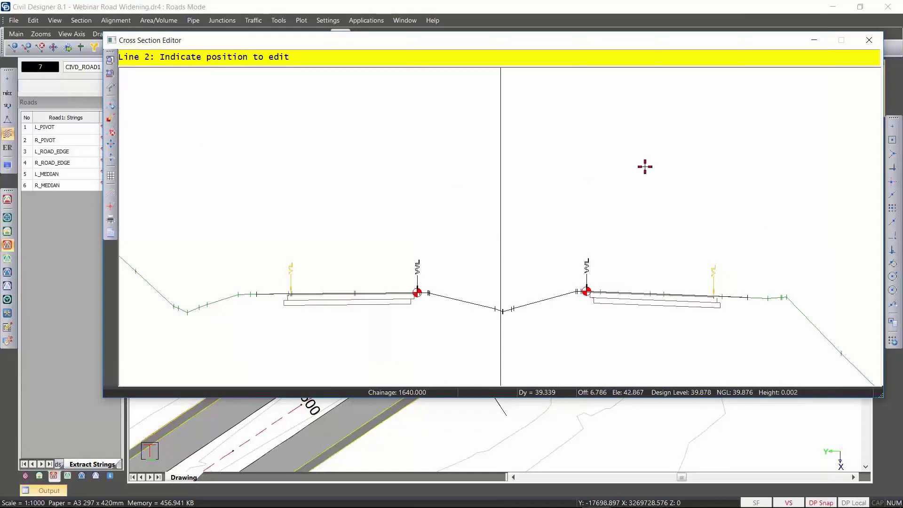
click(868, 46)
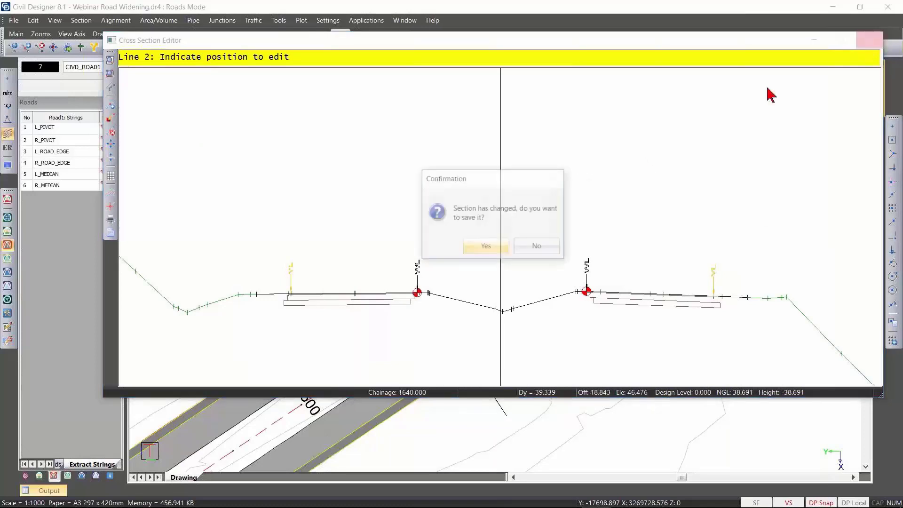
click(545, 248)
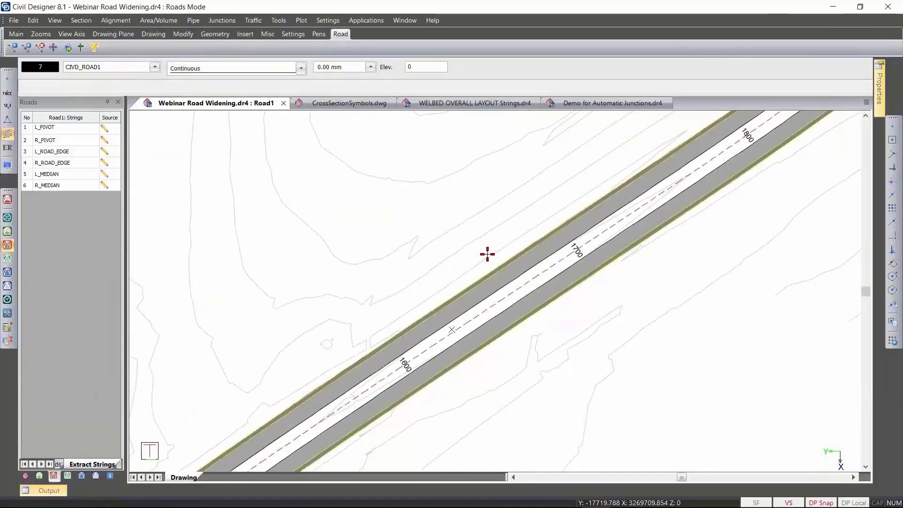
Turn on the visibility of the Proposed Median Left and Proposed Road Edge Left layers.
click(107, 66)
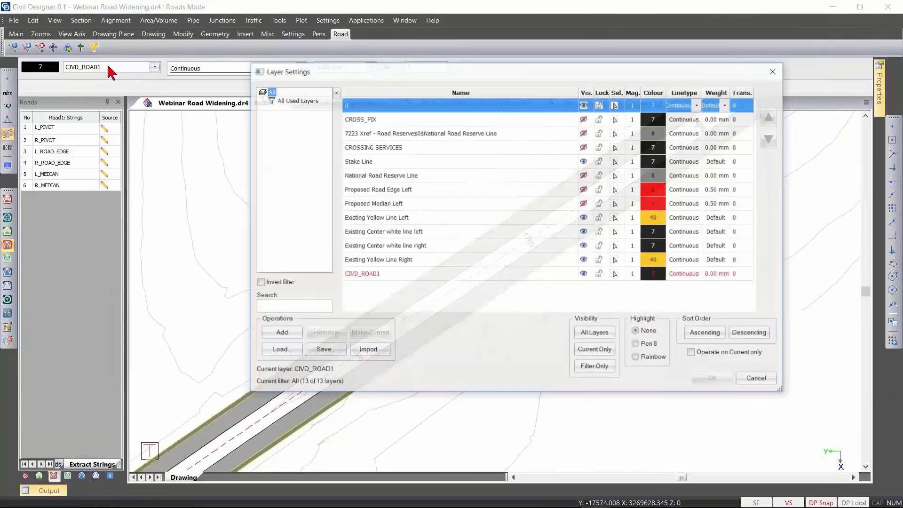
click(586, 206)
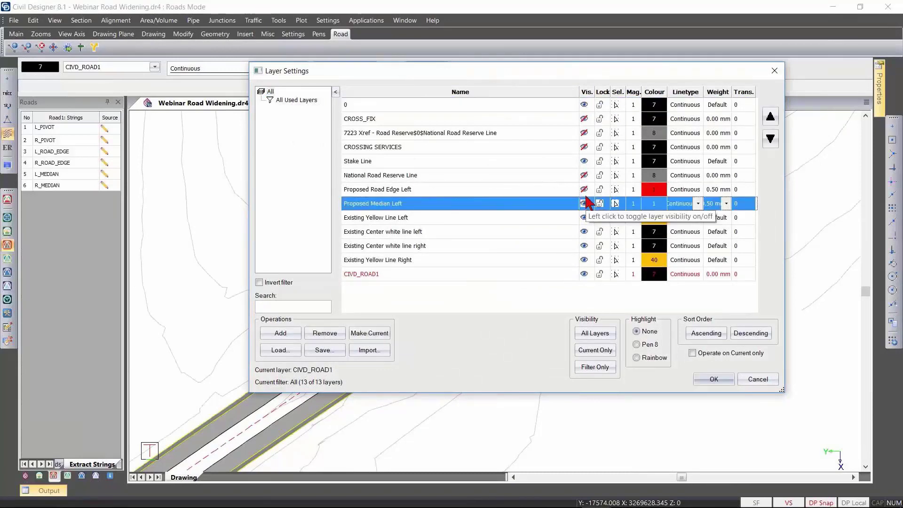
click(585, 192)
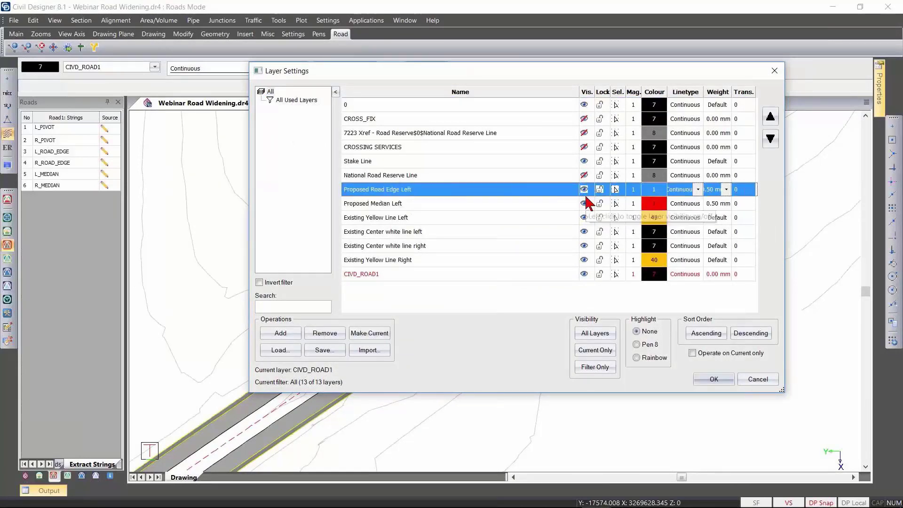
key(Return)
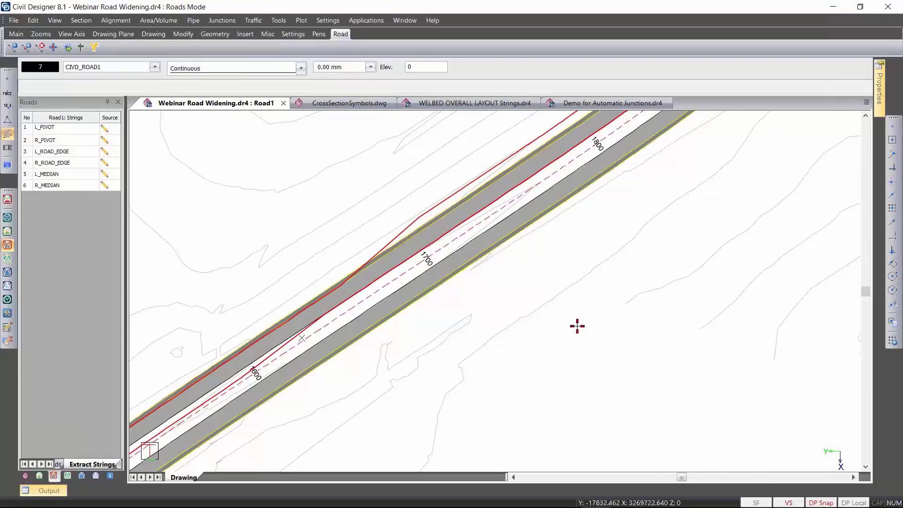
Review the cross sections at chainages 1700 to 1840, examining the NEW line markers around the left carriageway, and close the editor.
click(461, 272)
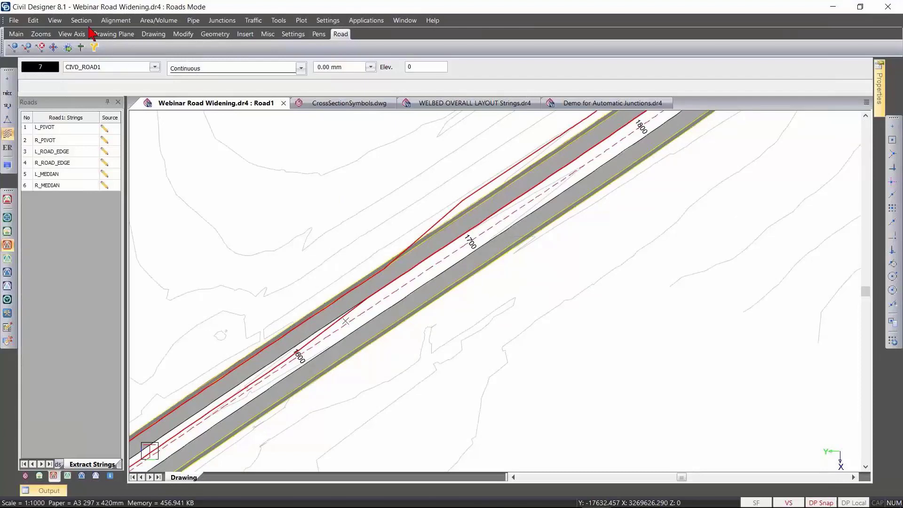
click(94, 47)
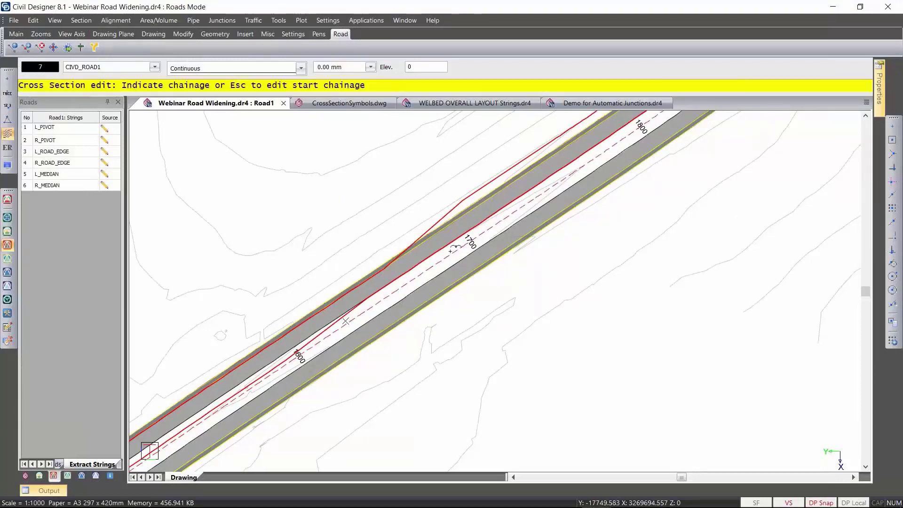
click(452, 249)
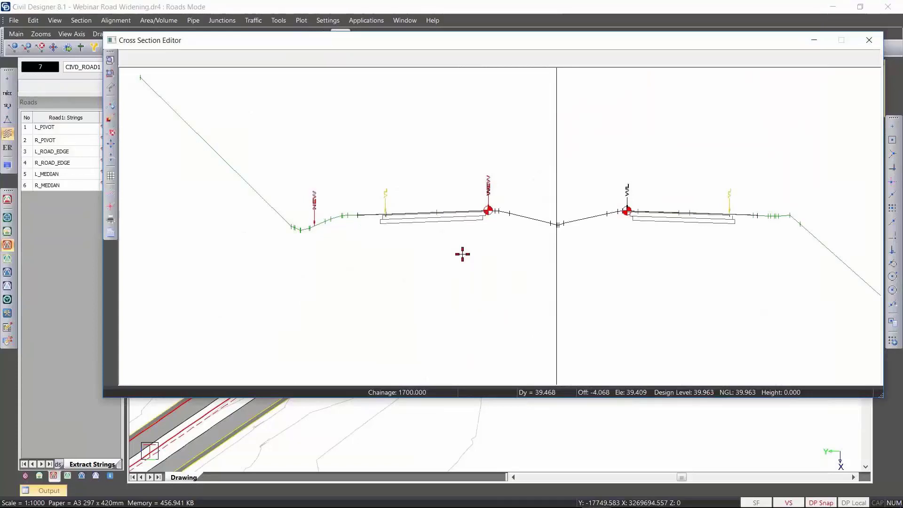
scroll(501, 227, up, 2)
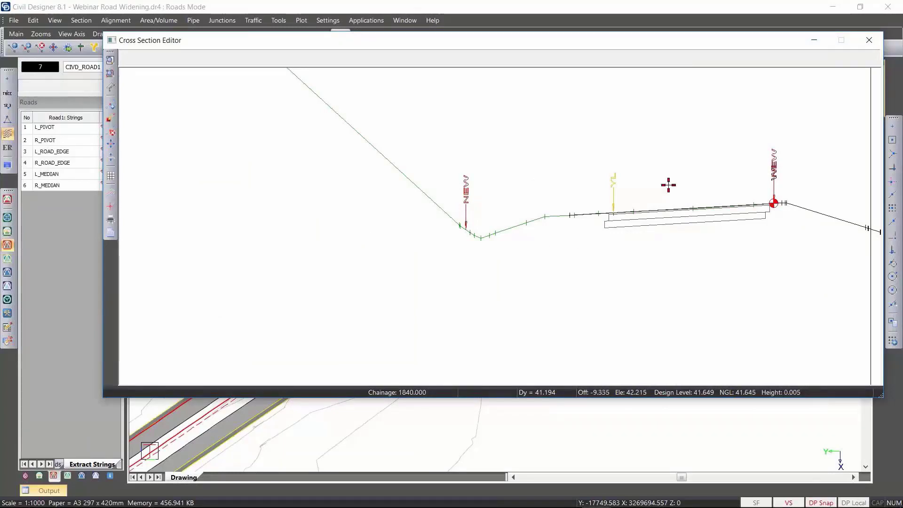
click(868, 41)
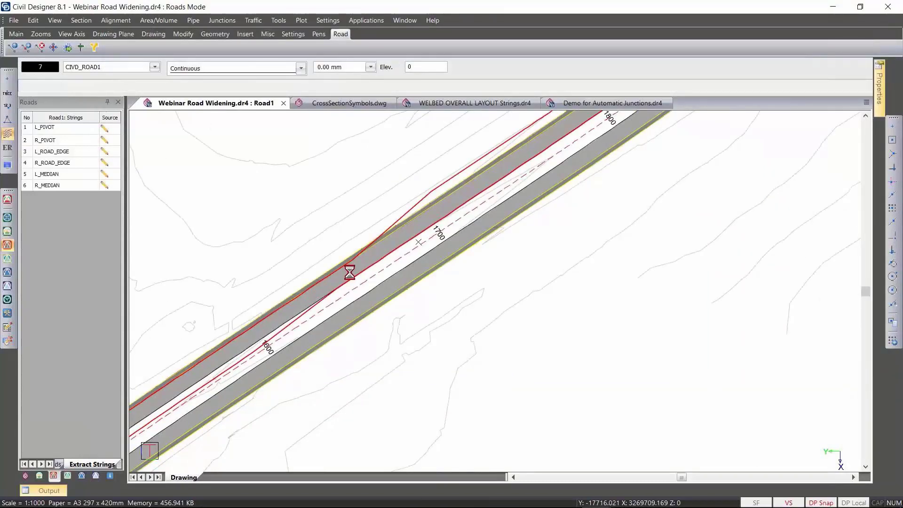
Target the L_ROAD_EDGE string to the red proposed left road edge line in the drawing.
click(76, 151)
right_click(78, 151)
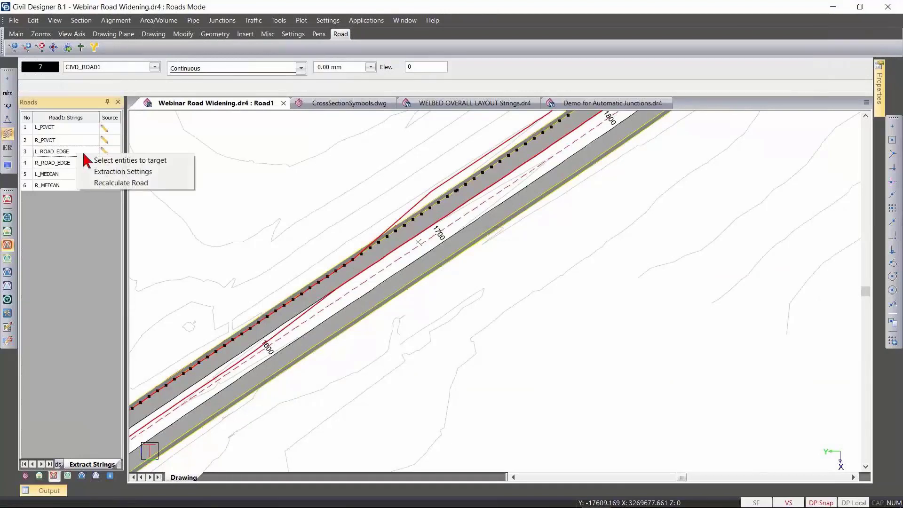
click(167, 161)
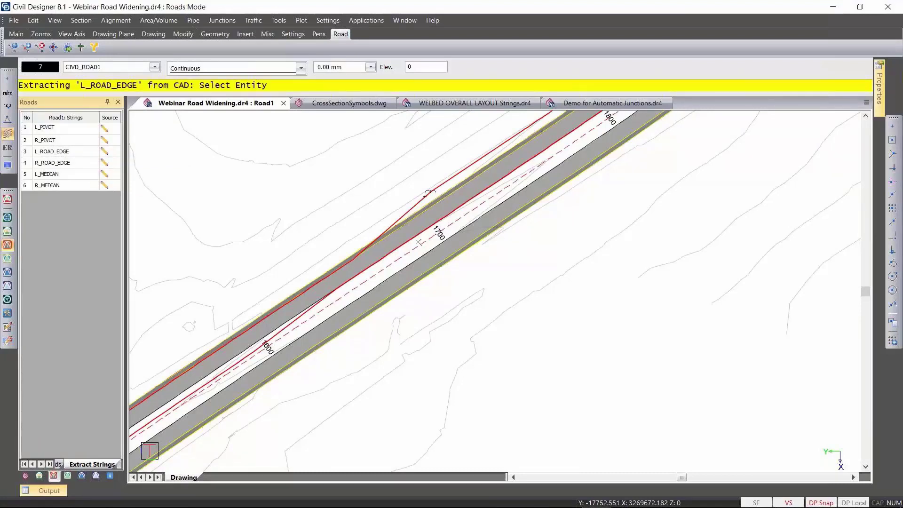
click(425, 195)
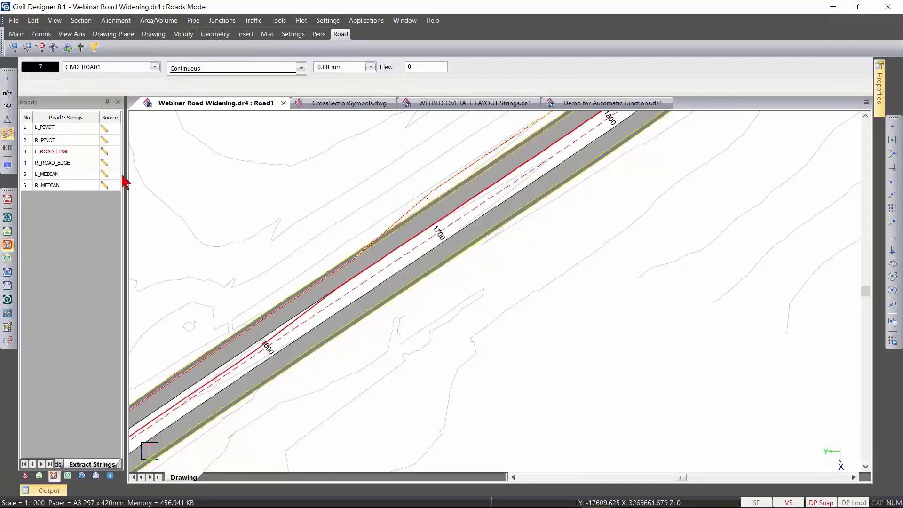
Target the L_MEDIAN string to the red proposed left median line near the 1600 label and finish the selection.
click(82, 174)
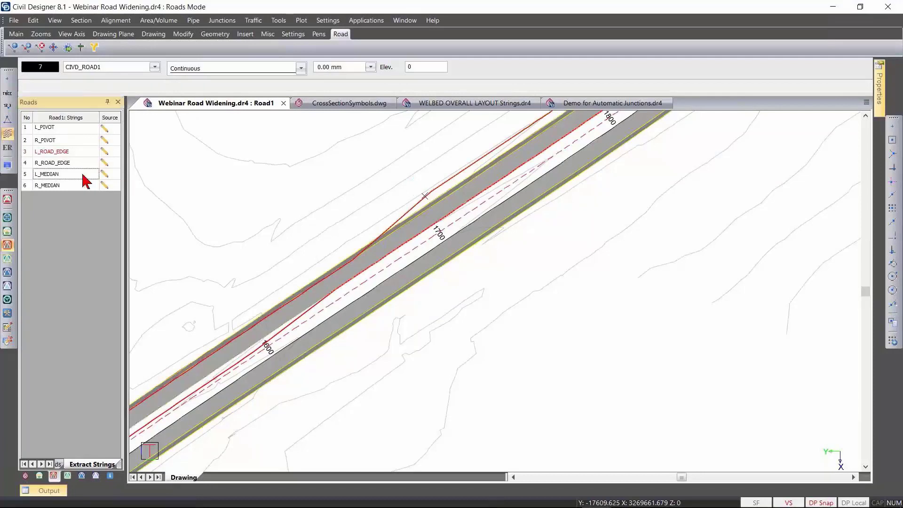
right_click(86, 181)
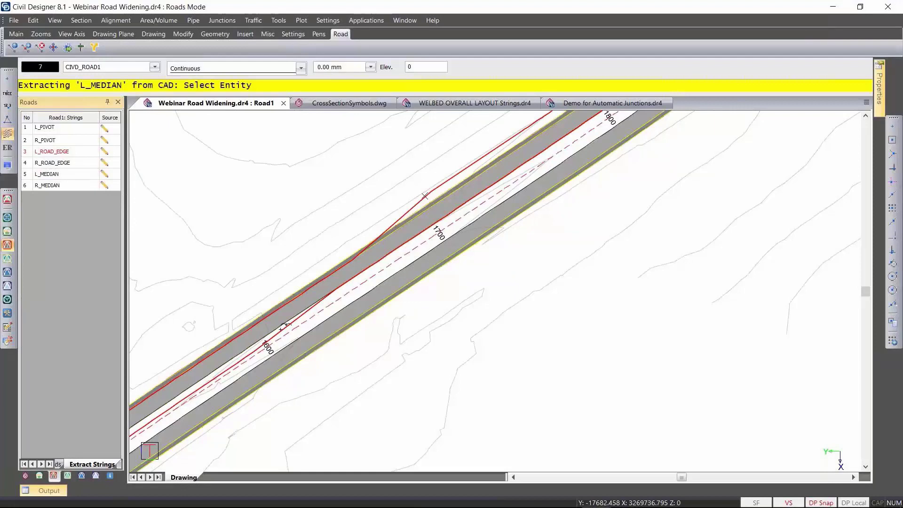
click(281, 328)
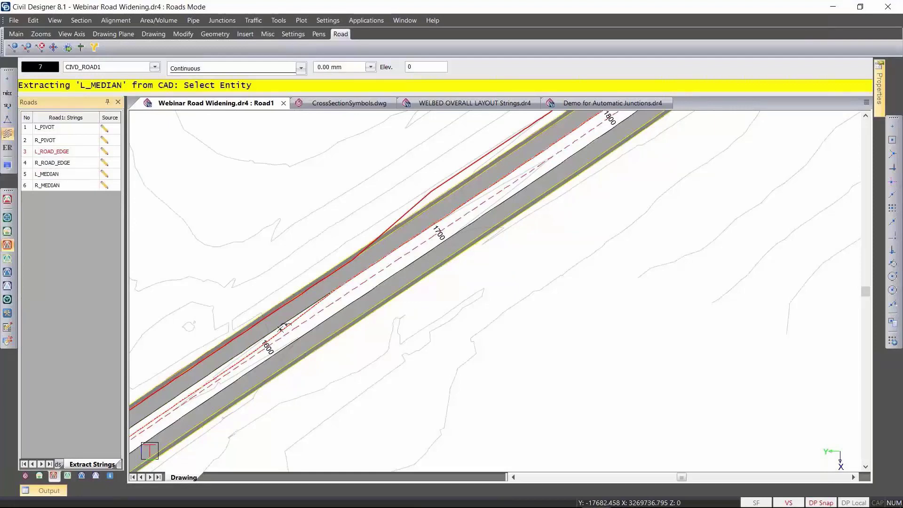
right_click(272, 283)
click(306, 288)
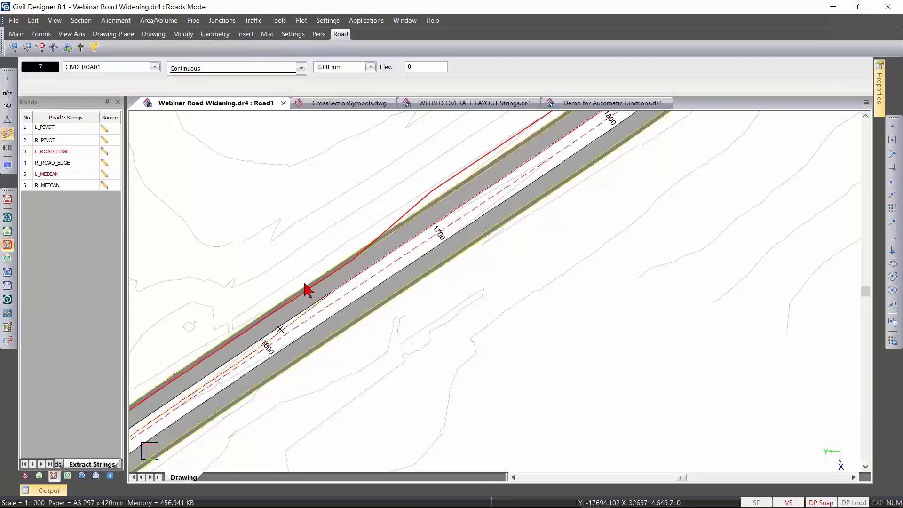
Set the L_MEDIAN string's heighting to retain crossfall using the current string slopes.
right_click(79, 174)
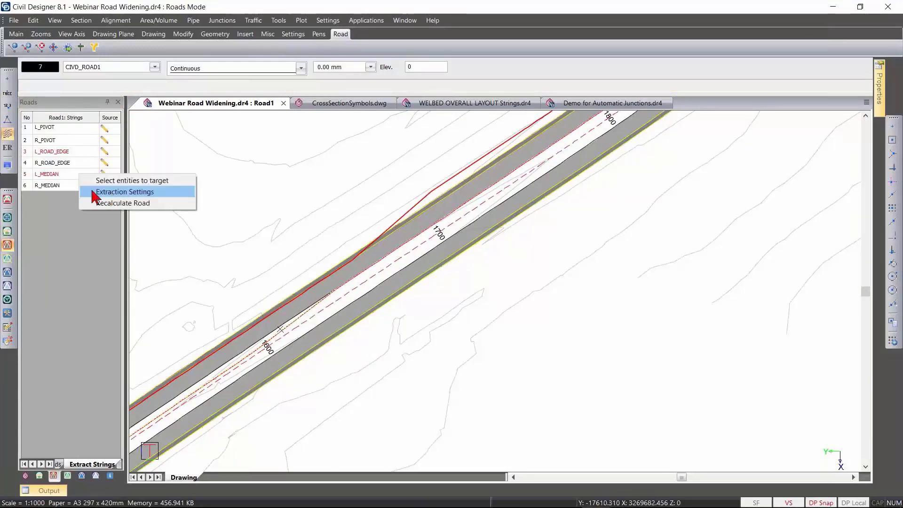
click(94, 192)
click(535, 275)
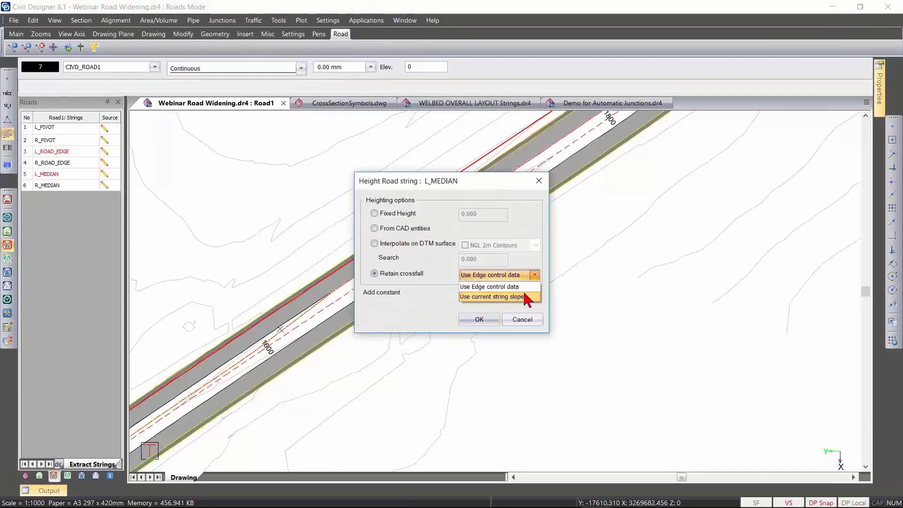
click(528, 297)
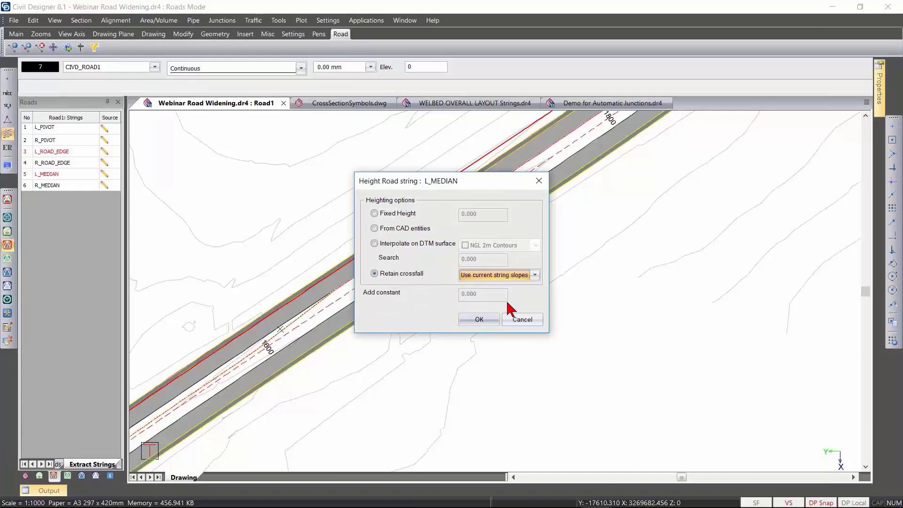
click(488, 320)
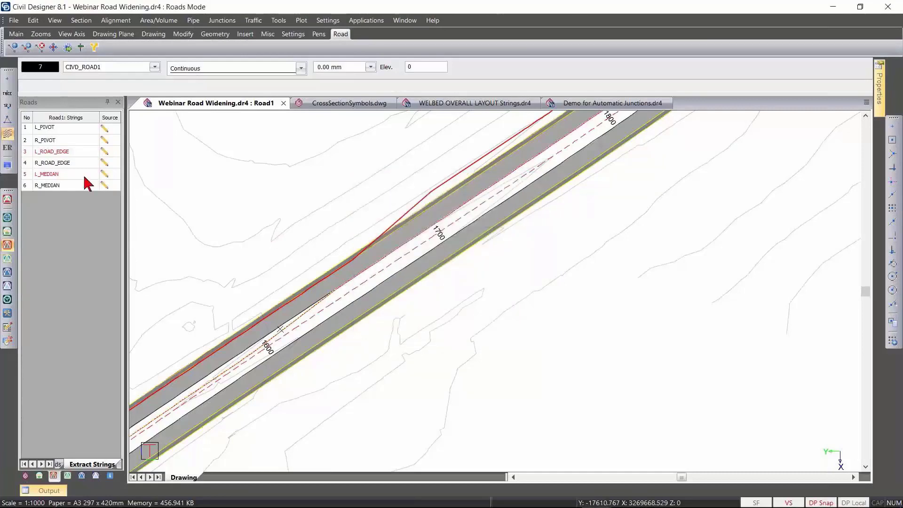
Set the L_ROAD_EDGE string's heighting to retain crossfall using the current string slopes, and recalculate the road.
click(76, 157)
right_click(76, 158)
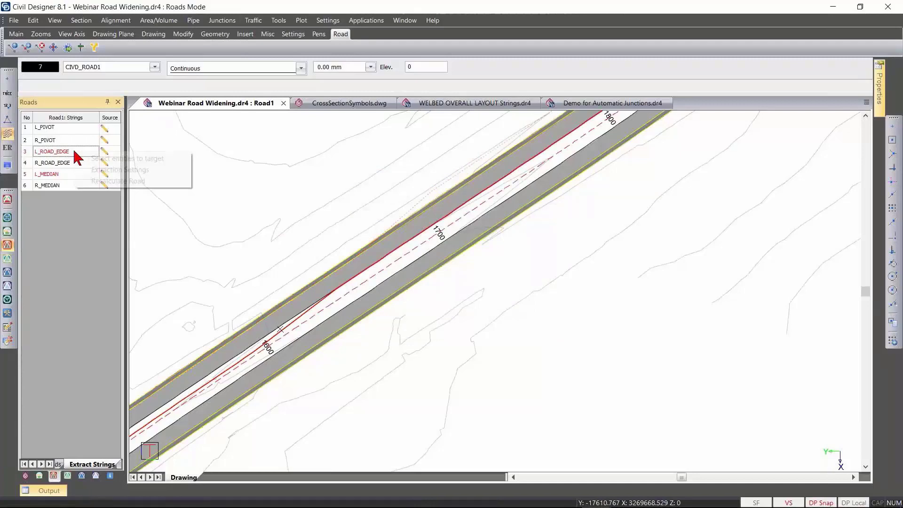
click(108, 169)
click(535, 274)
click(535, 283)
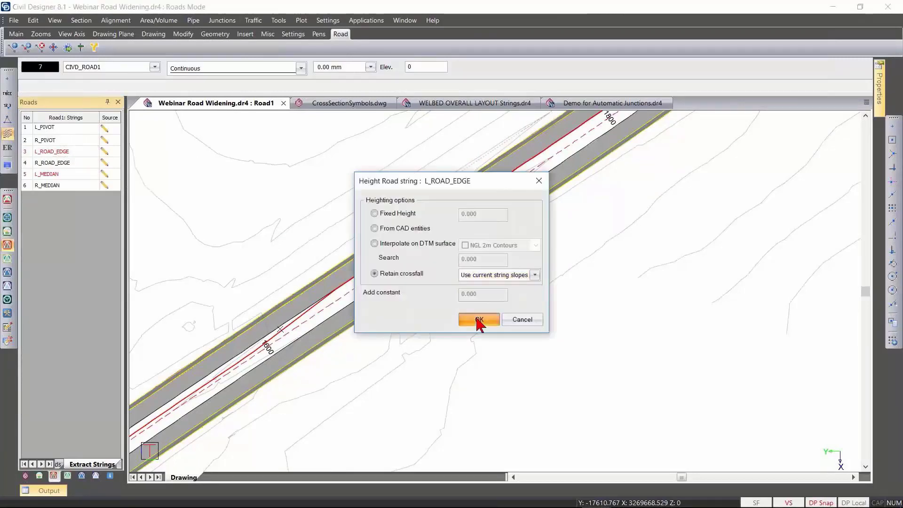
click(479, 319)
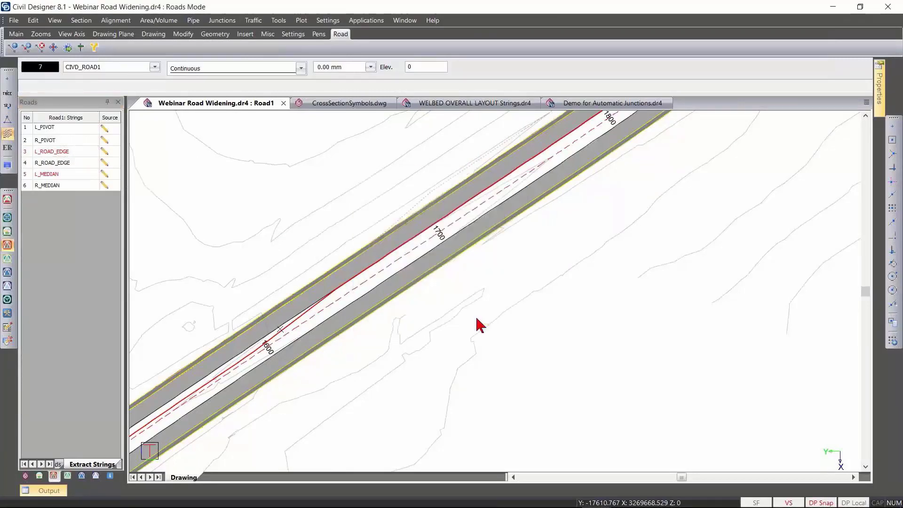
right_click(70, 175)
click(97, 207)
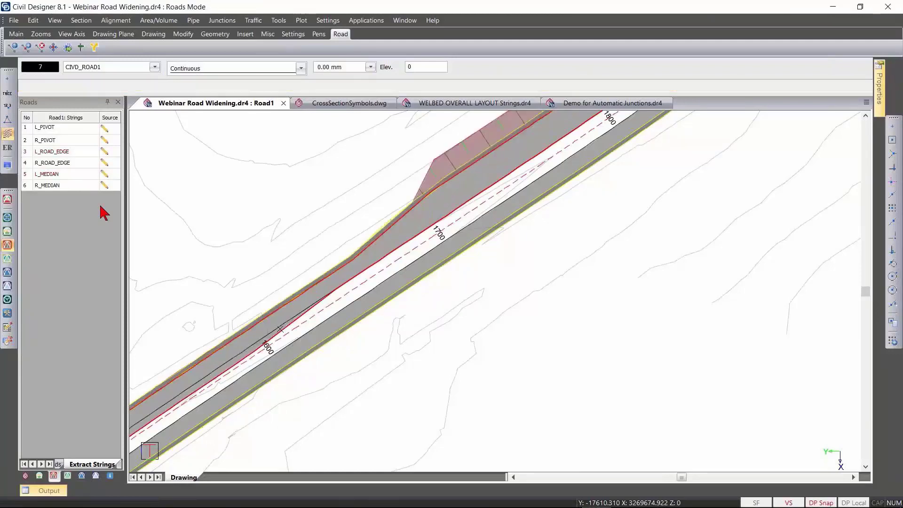
Examine the widened left carriageway in the cross sections from chainage 1600 to 1740 and close the editor.
scroll(484, 297, up, 2)
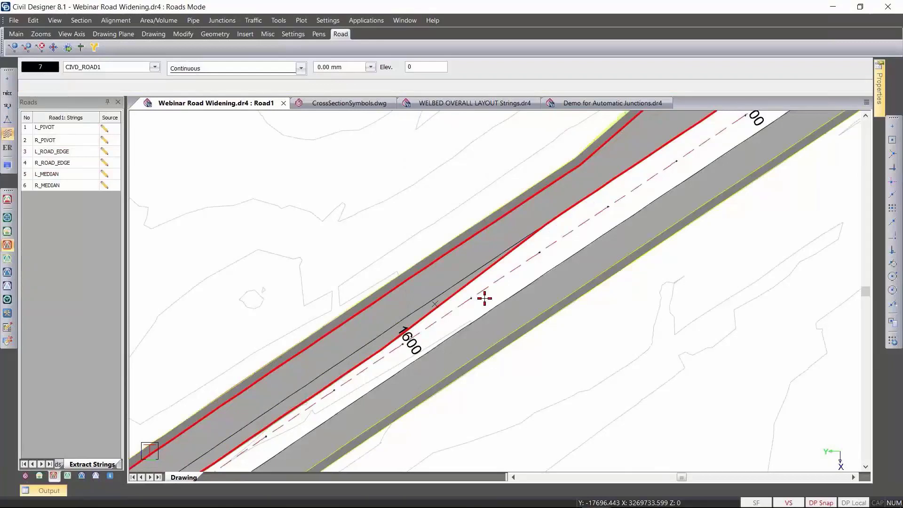
middle_drag(485, 298, 411, 298)
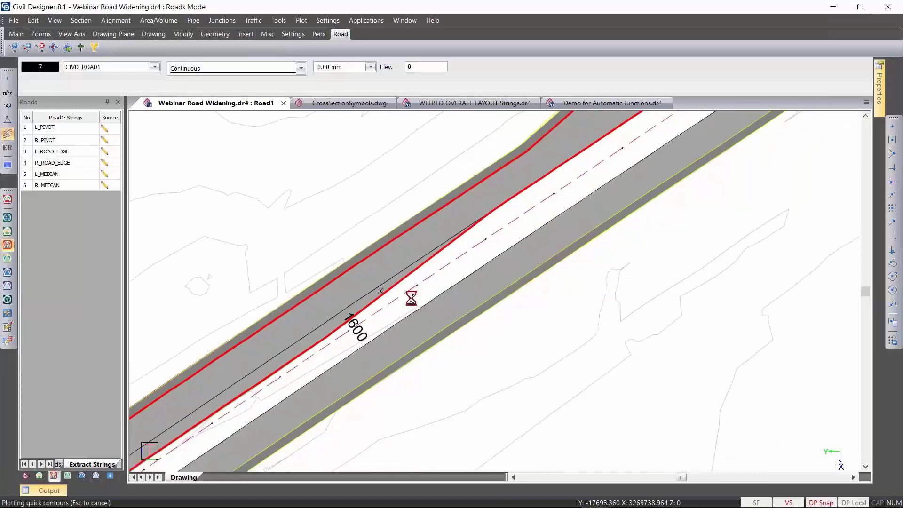
click(411, 298)
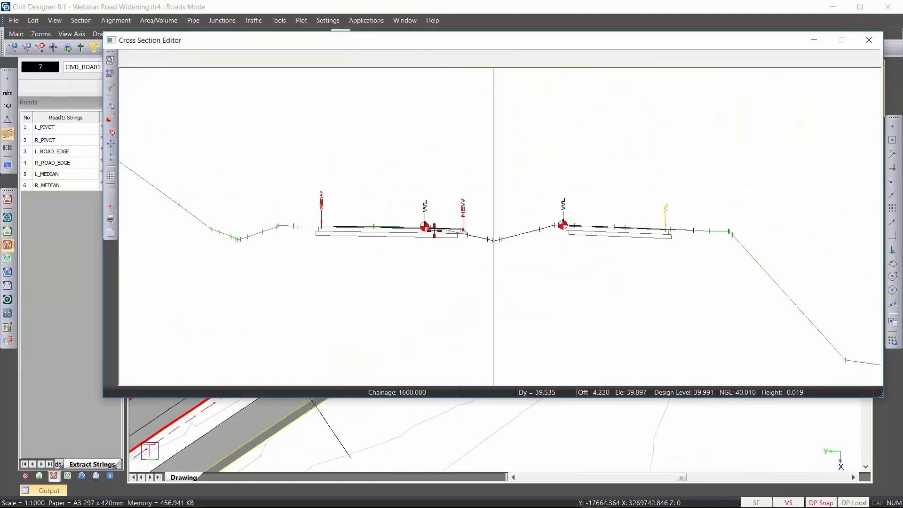
key(Page_Down)
key(Page_Down)
key(Page_Down)
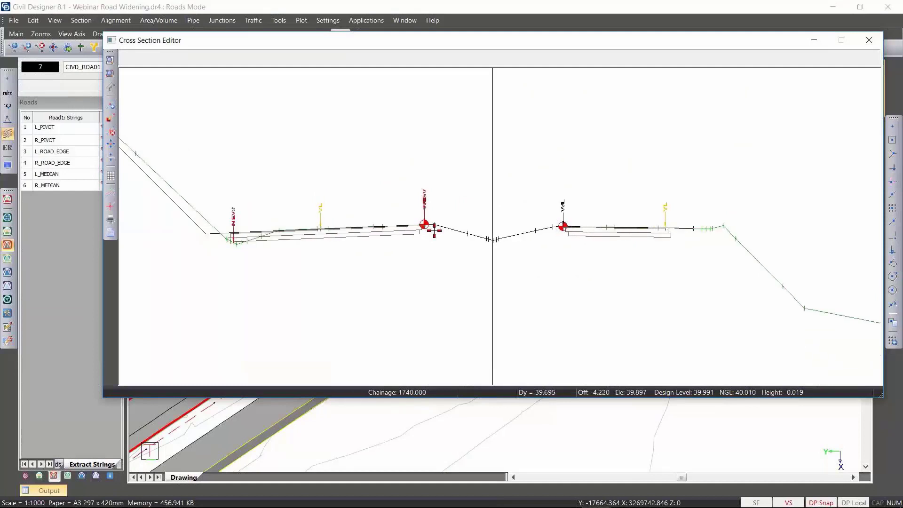
scroll(434, 231, up, 2)
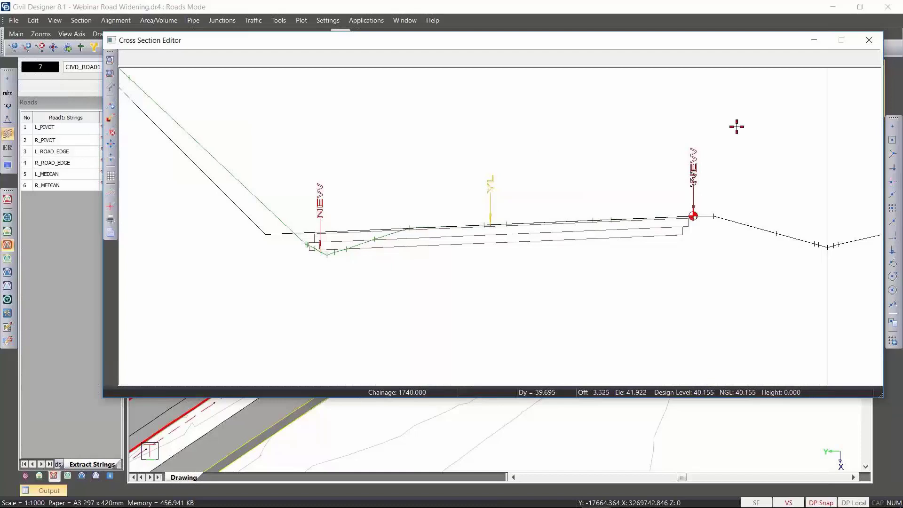
click(868, 40)
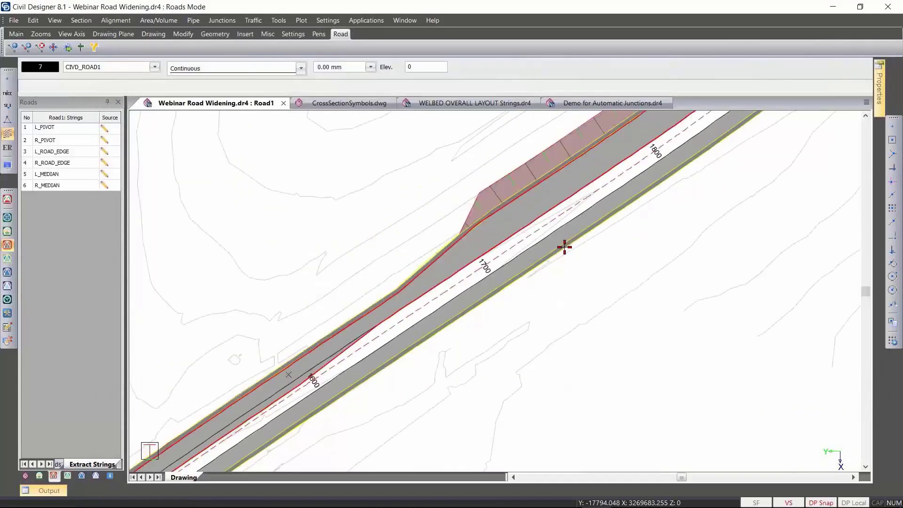
Start extracting layerworks from CAD and target the left carriageway's right layerwork edge to Existing Yellow Line Left.
middle_drag(564, 247, 501, 314)
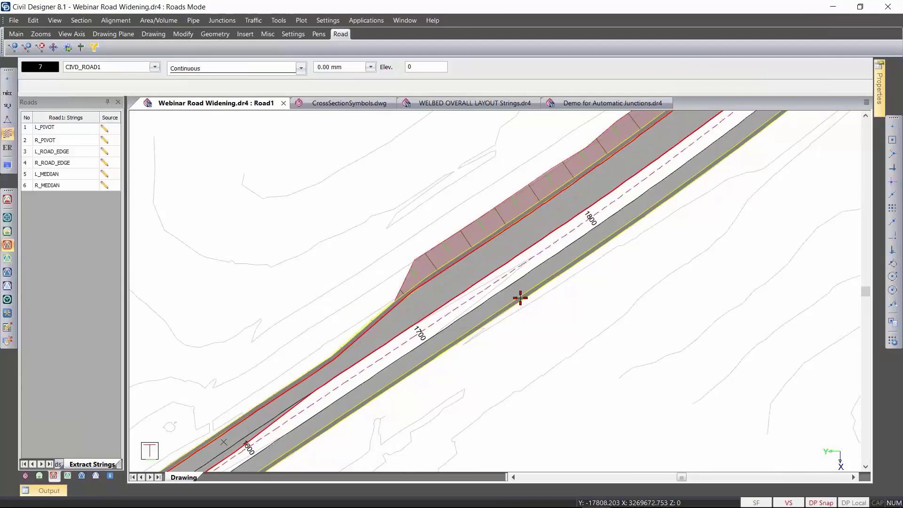
mouse_move(496, 303)
middle_down()
mouse_move(532, 295)
mouse_move(457, 314)
middle_up()
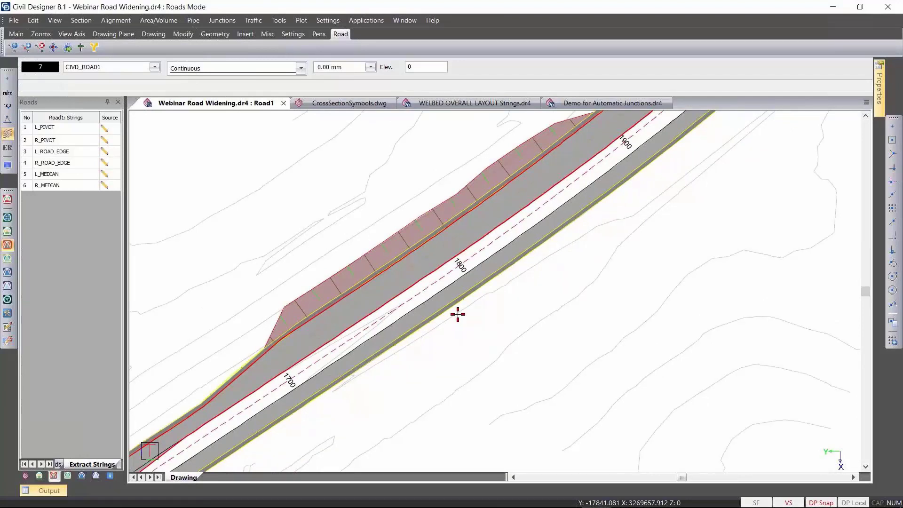
click(121, 23)
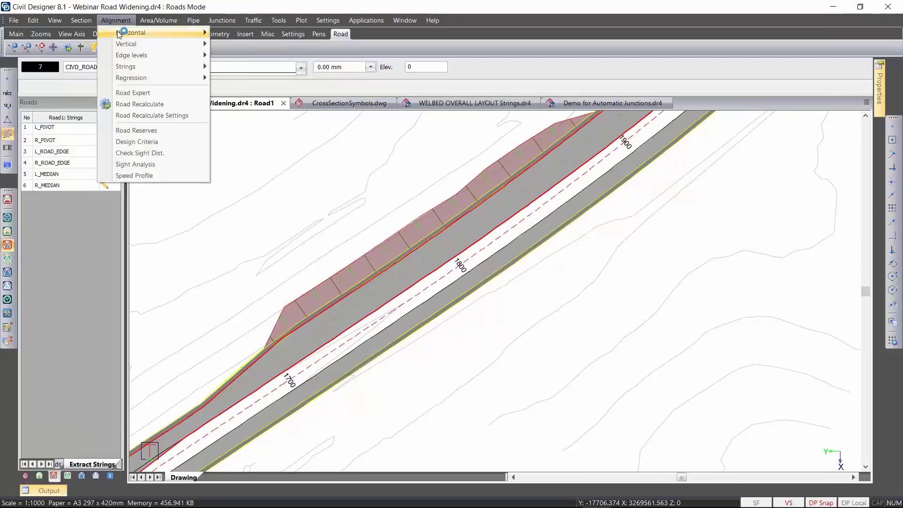
mouse_move(142, 81)
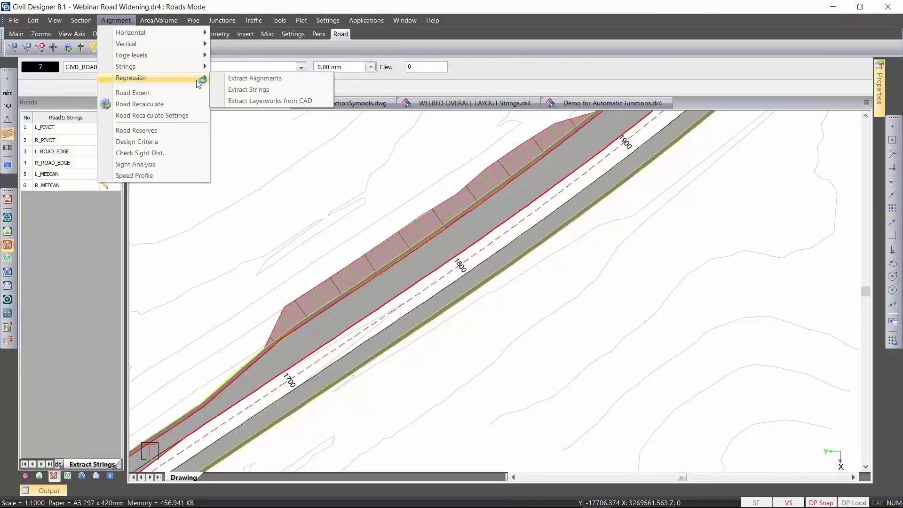
click(266, 102)
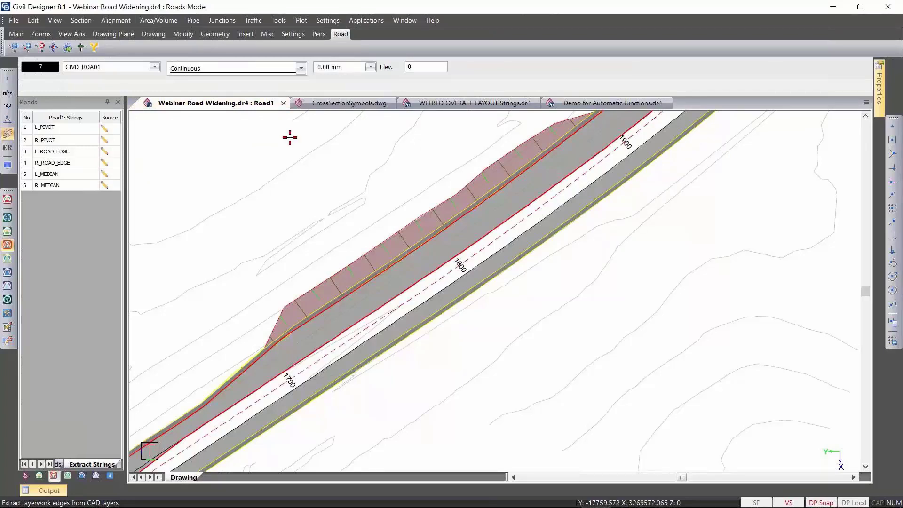
click(116, 20)
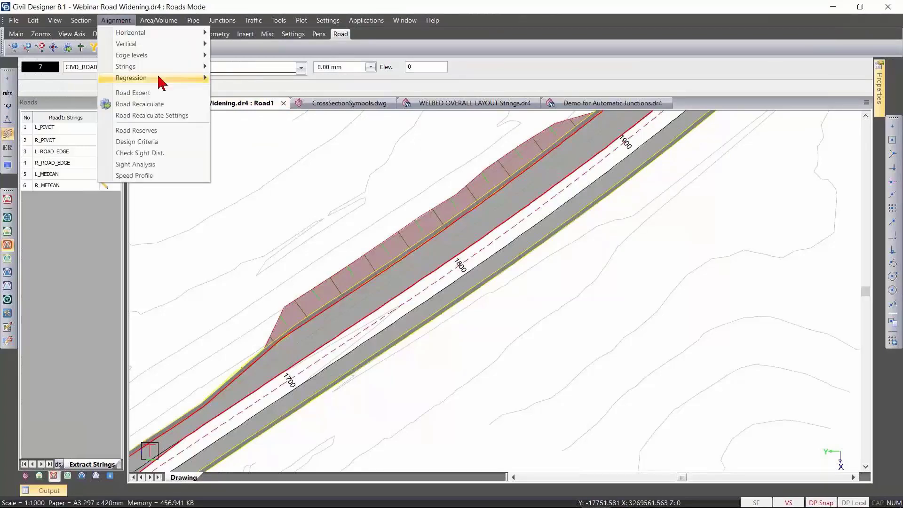
click(252, 100)
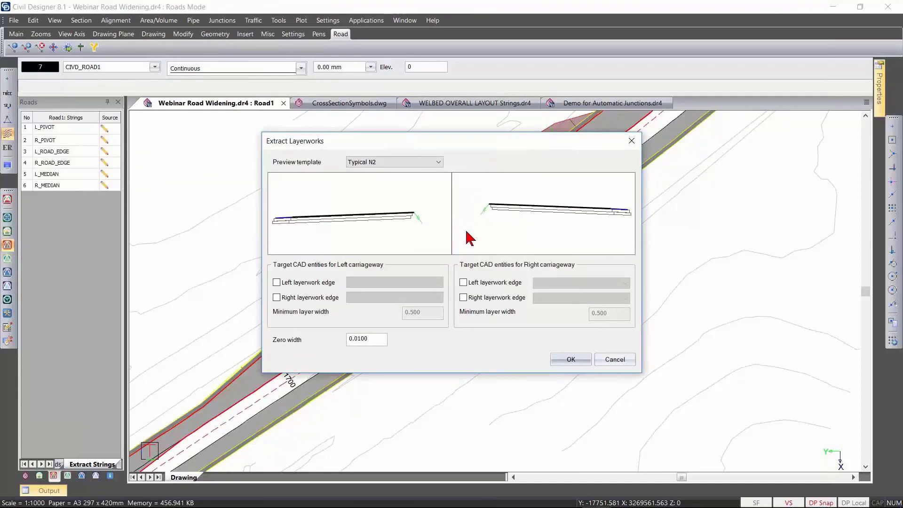
click(277, 297)
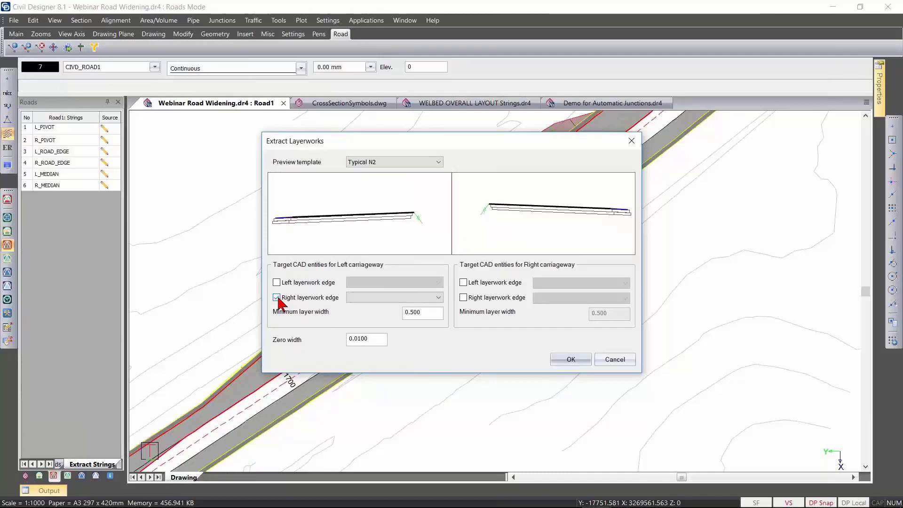
click(432, 298)
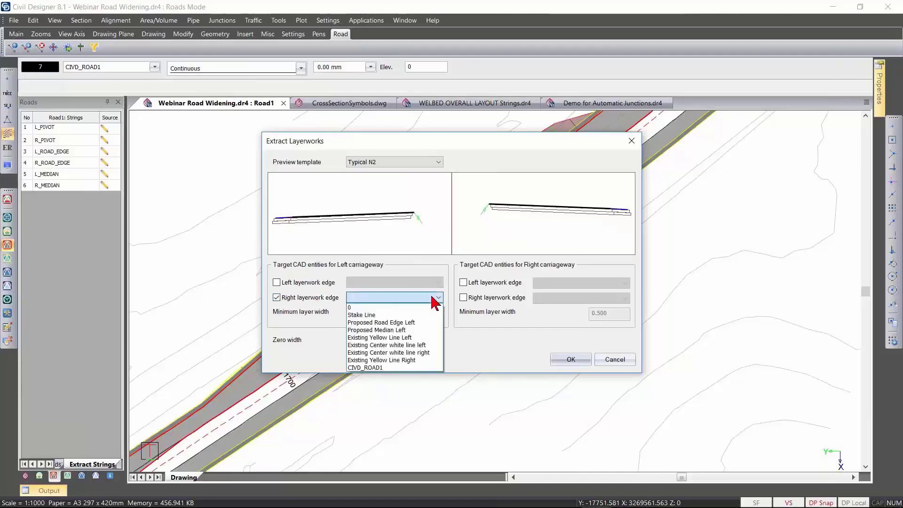
click(407, 338)
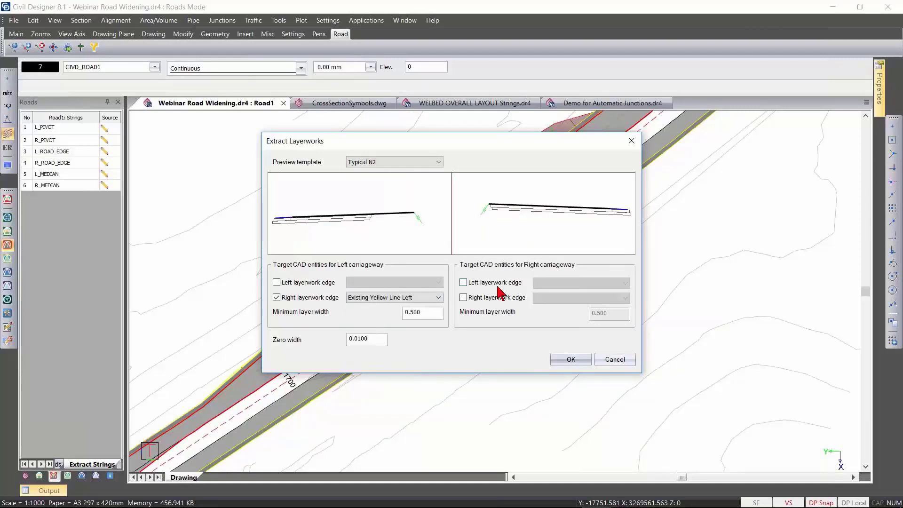
Target the right carriageway's left layerwork edge to Existing Yellow Line Right and run the layerworks extraction.
click(465, 284)
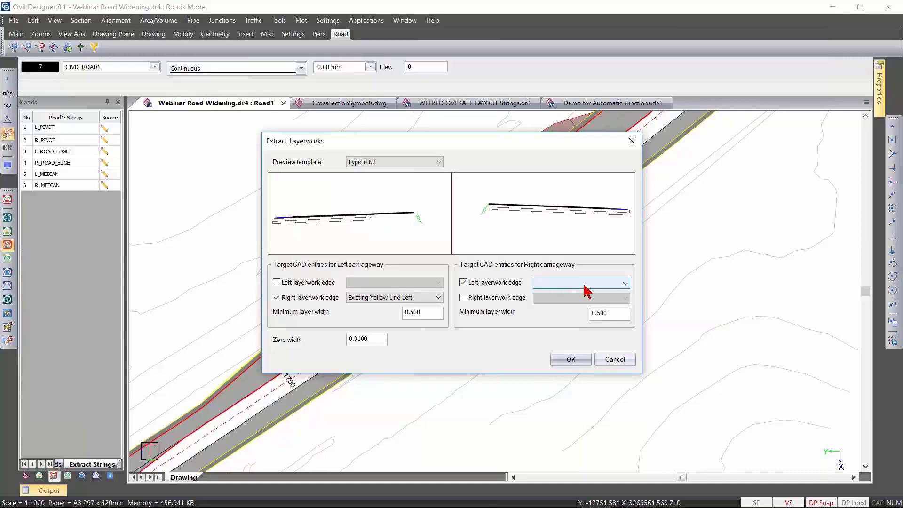
click(583, 283)
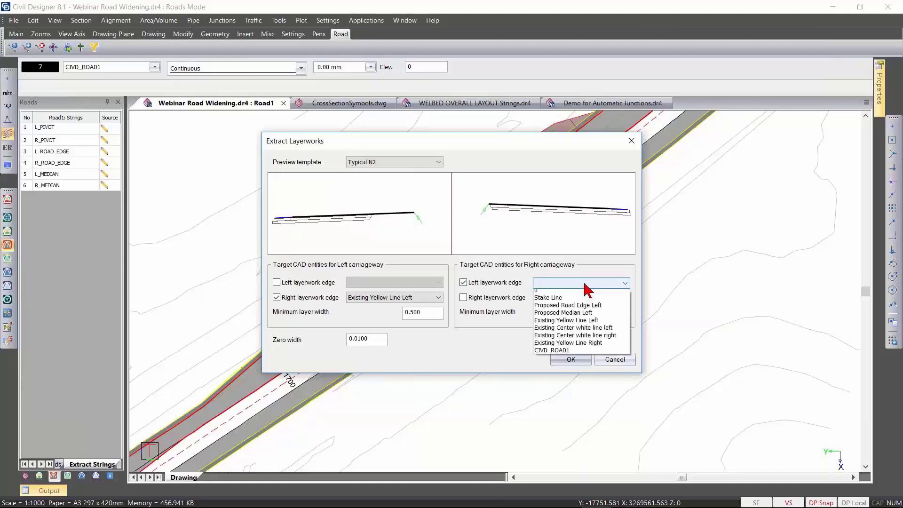
click(588, 346)
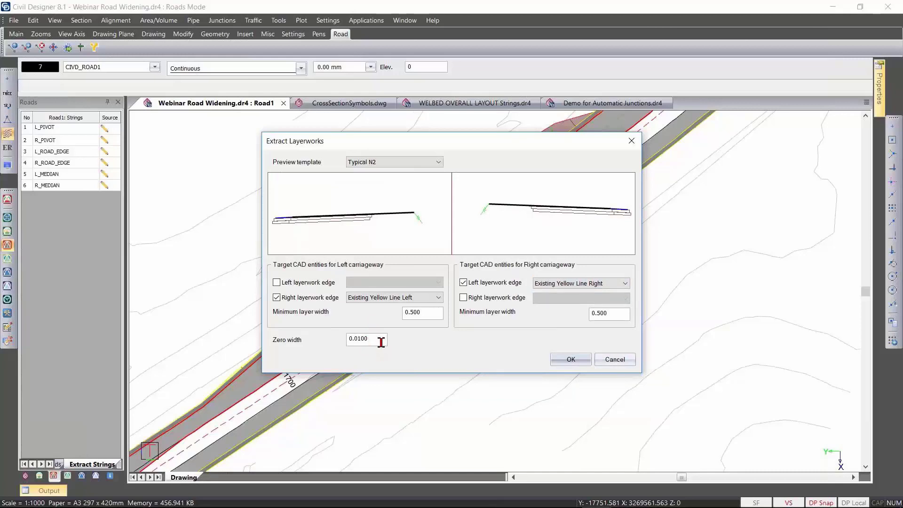
click(564, 355)
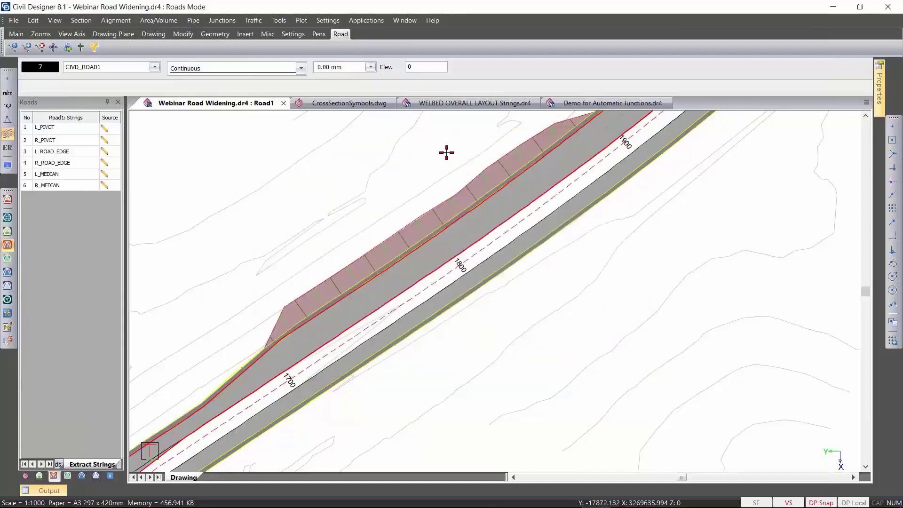
Examine the layerworks on both carriageways in the cross sections from chainage 1740 to 1780, and close the editor.
click(81, 21)
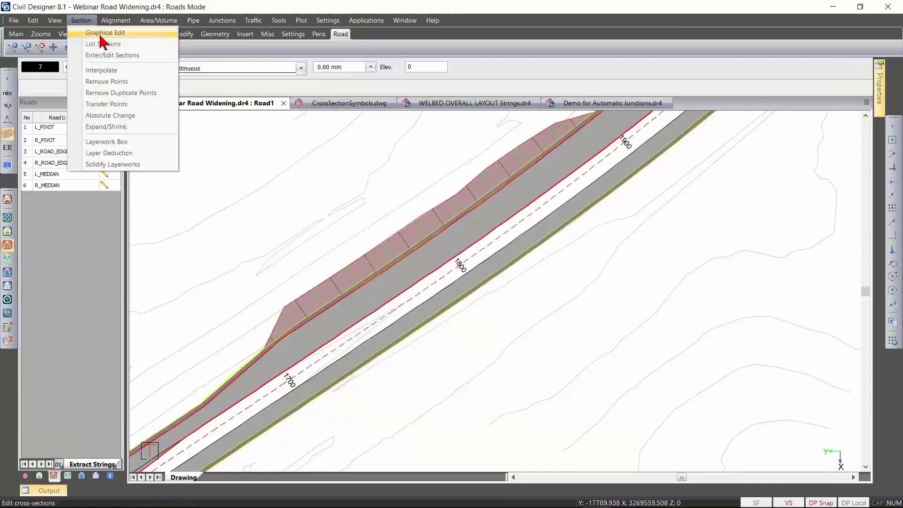
click(105, 32)
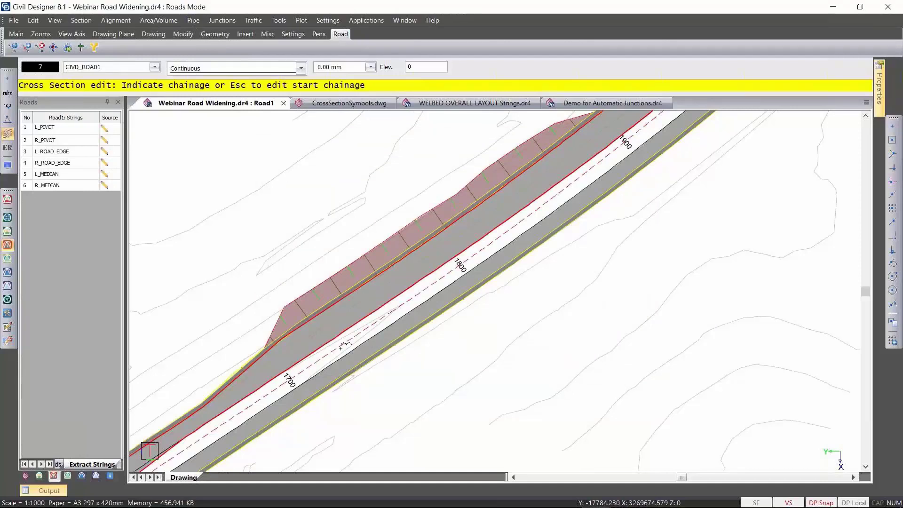
click(342, 346)
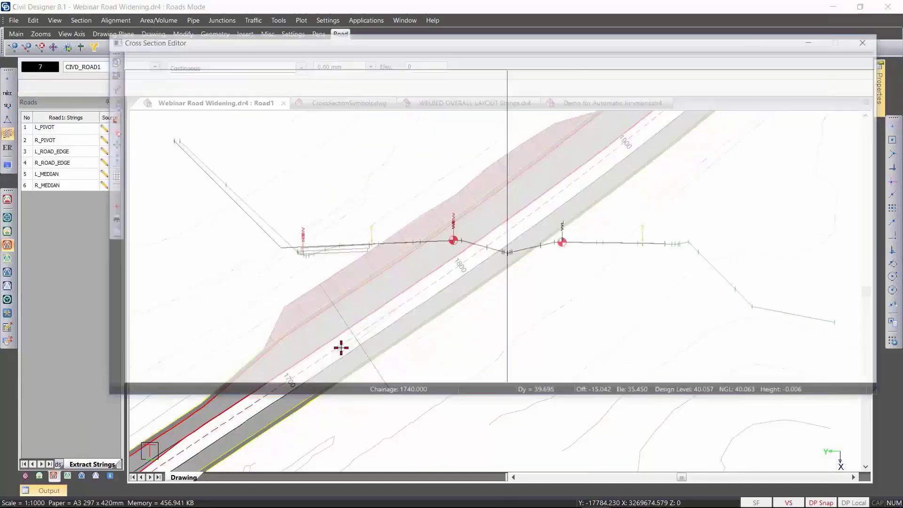
key(Page_Down)
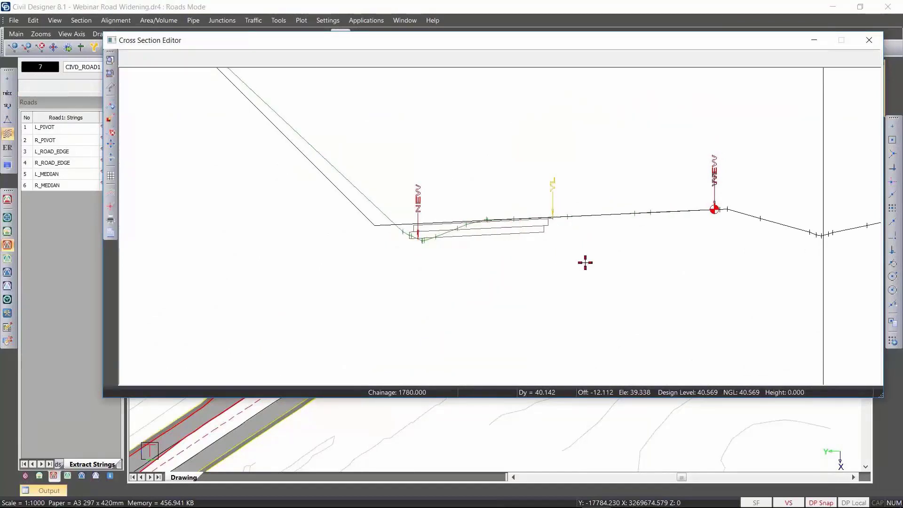
middle_drag(526, 245, 515, 247)
scroll(515, 247, down, 1)
middle_drag(816, 251, 448, 227)
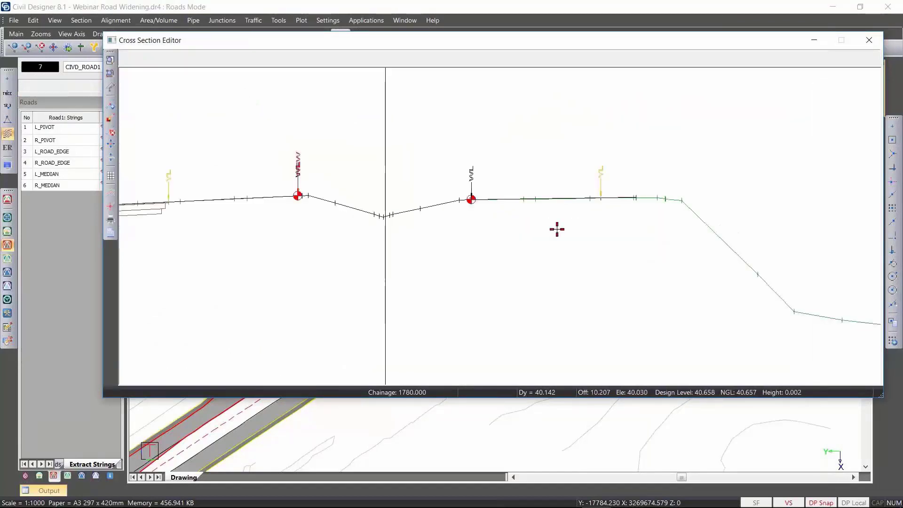
scroll(520, 207, up, 1)
scroll(520, 207, up, 1)
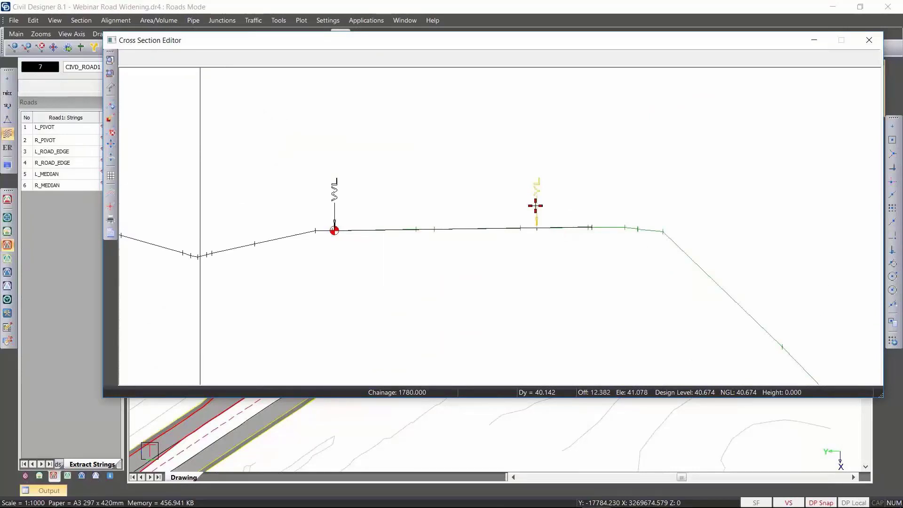
middle_drag(140, 246, 346, 246)
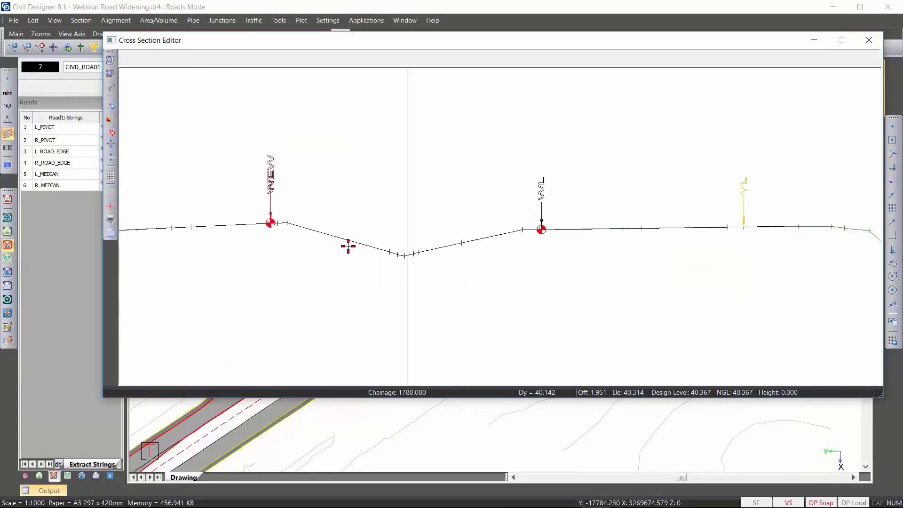
scroll(396, 235, down, 2)
middle_drag(190, 244, 429, 225)
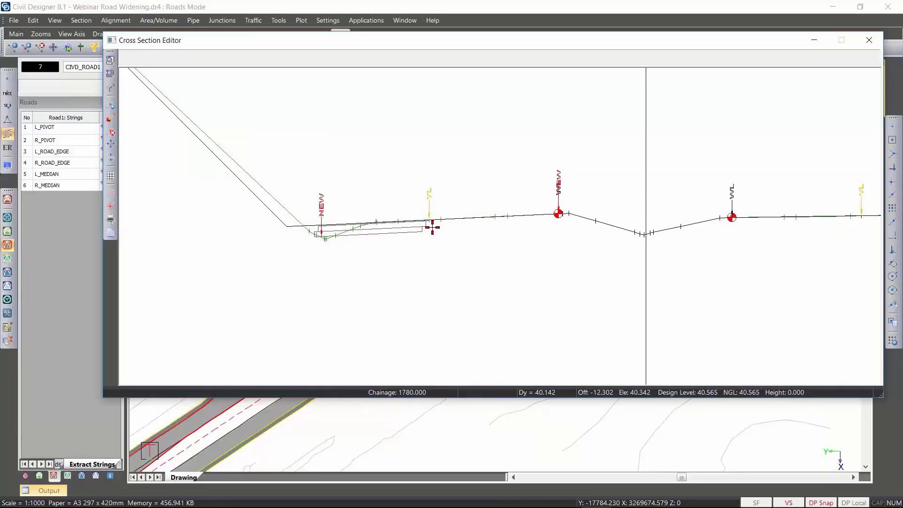
click(869, 42)
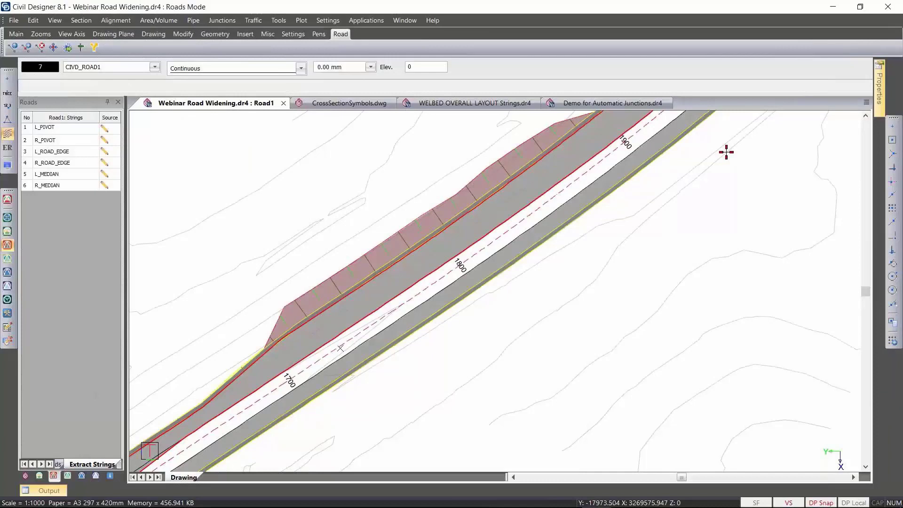
View the layerworks in the cross section at chainage 1800 and close the editor.
middle_drag(725, 152, 671, 194)
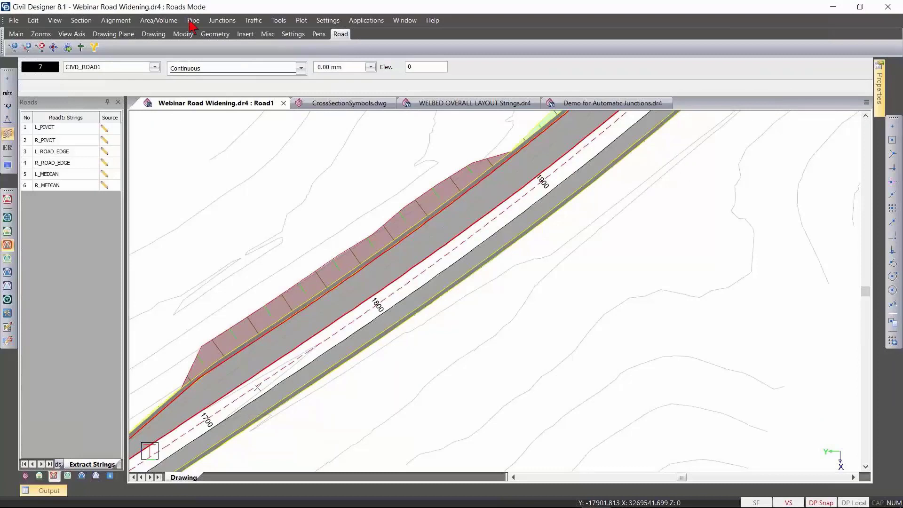
click(81, 20)
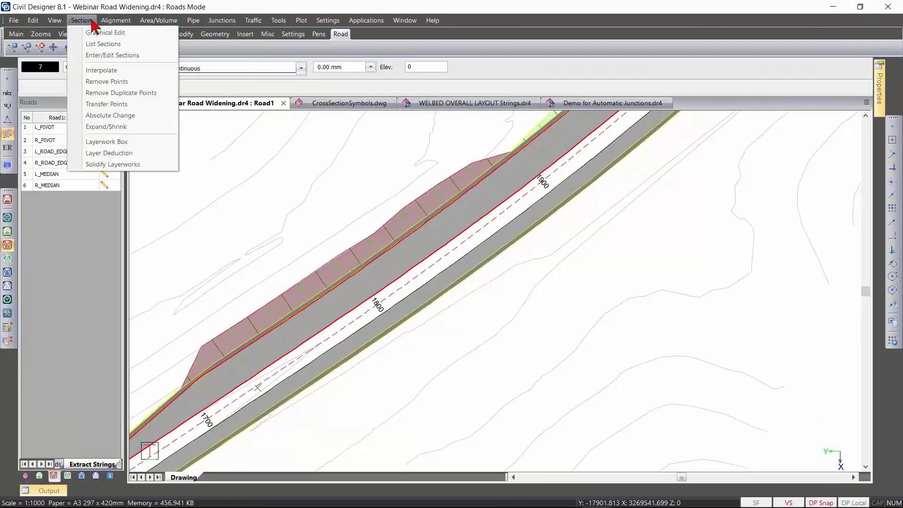
click(99, 33)
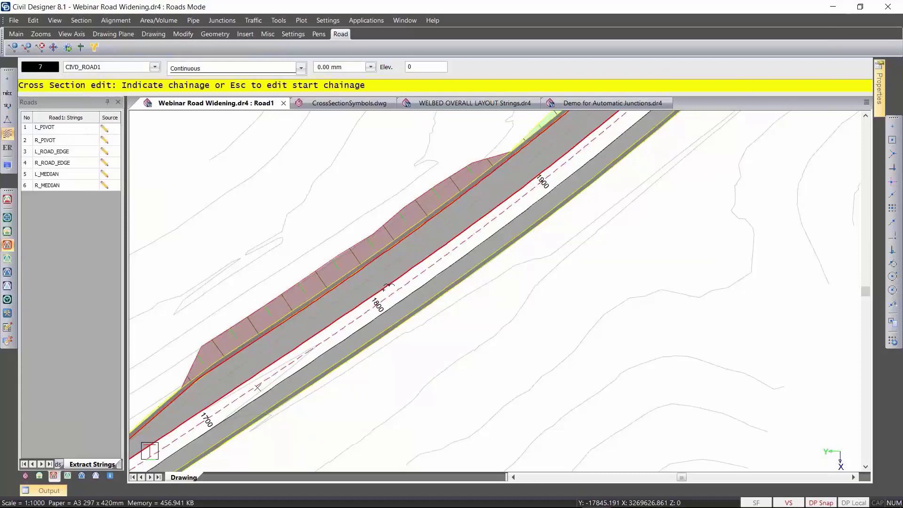
click(384, 288)
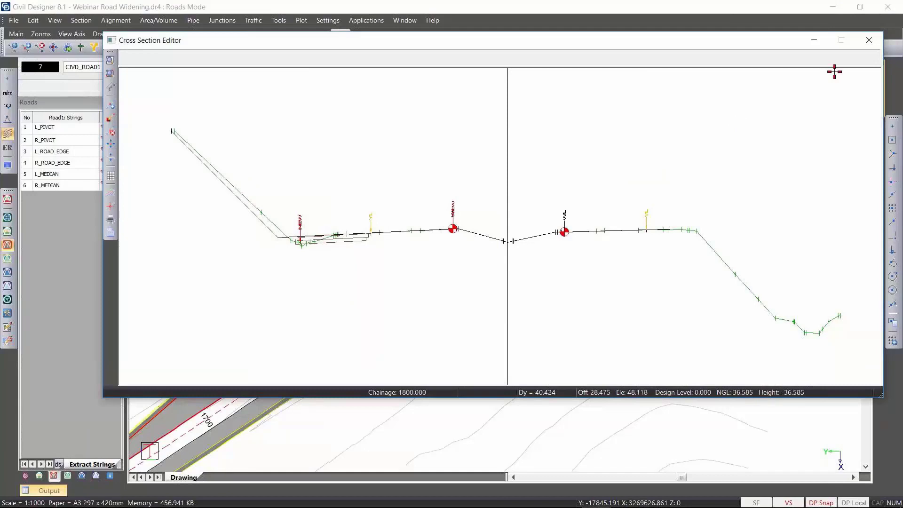
key(Escape)
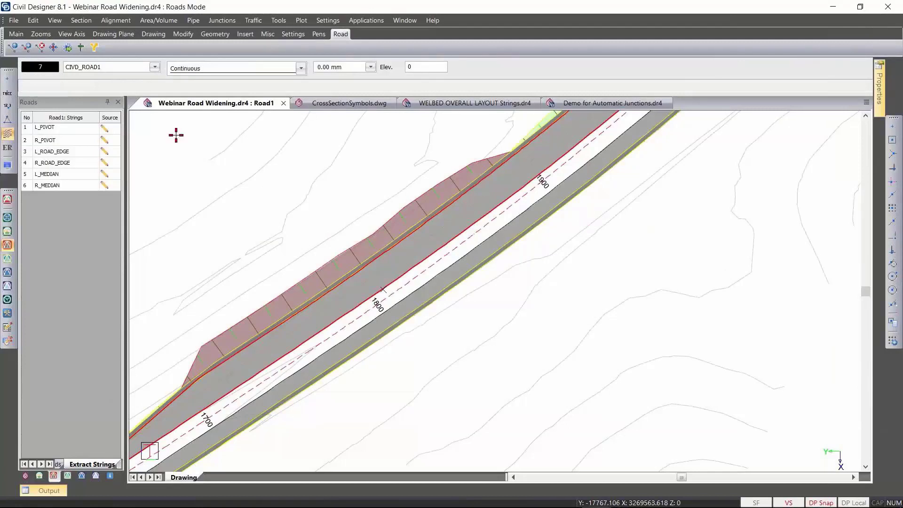
Append a component column to the left cut/fill table in Road1's edge levels.
click(116, 21)
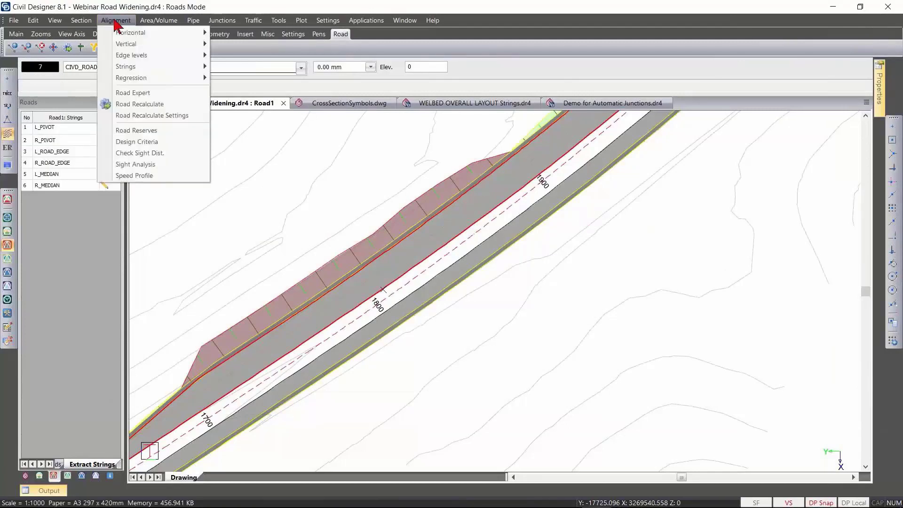
mouse_move(127, 55)
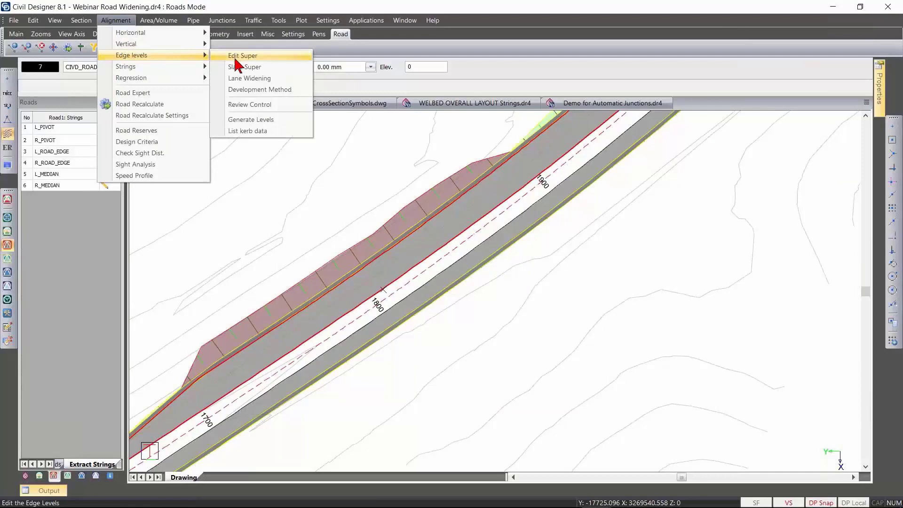
click(250, 55)
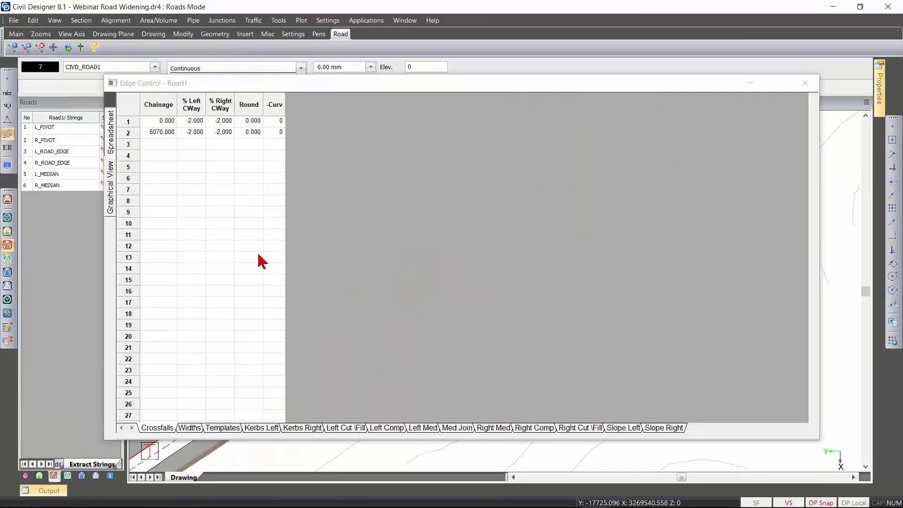
click(345, 428)
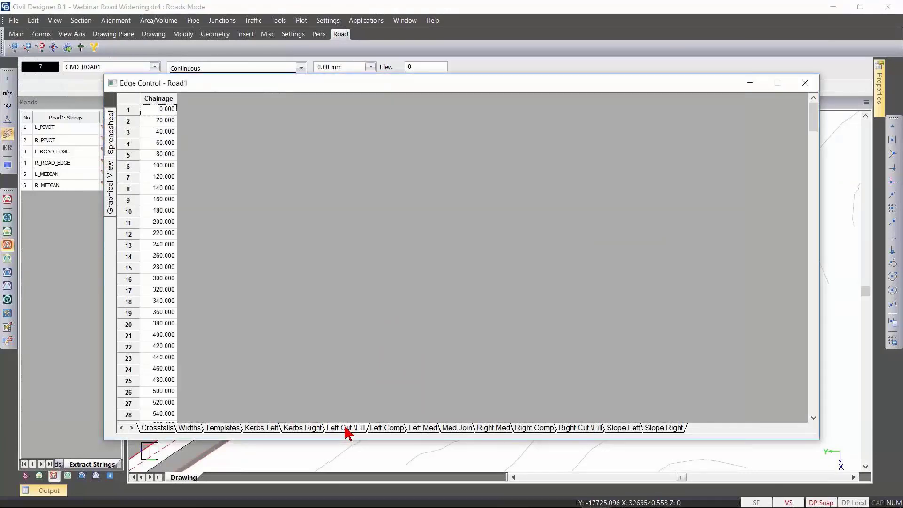
right_click(157, 336)
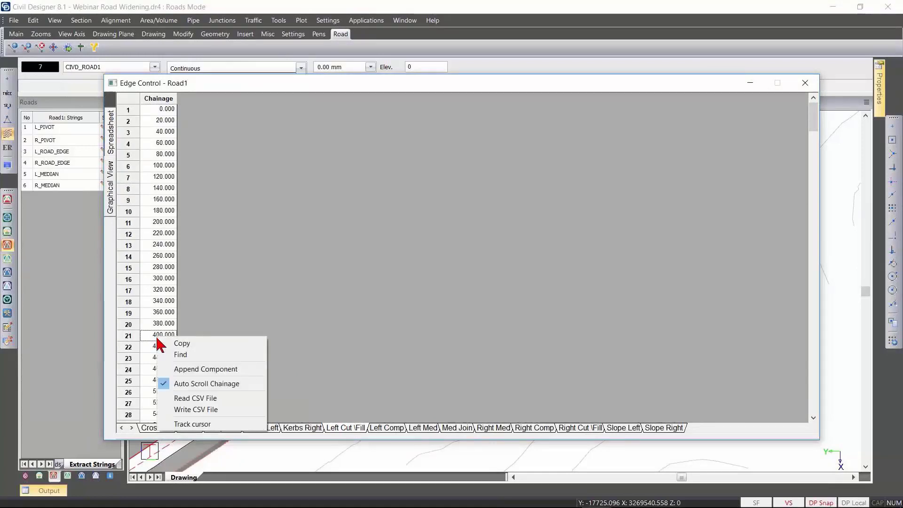
click(189, 369)
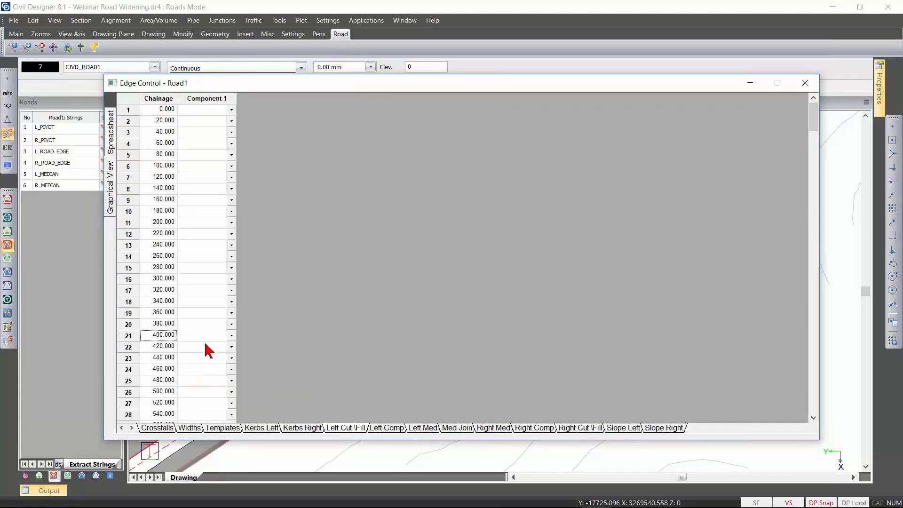
Select the Component 1 cells from chainage 1720 to 1860 in the left cut/fill table by indicating the range on plan.
right_click(204, 349)
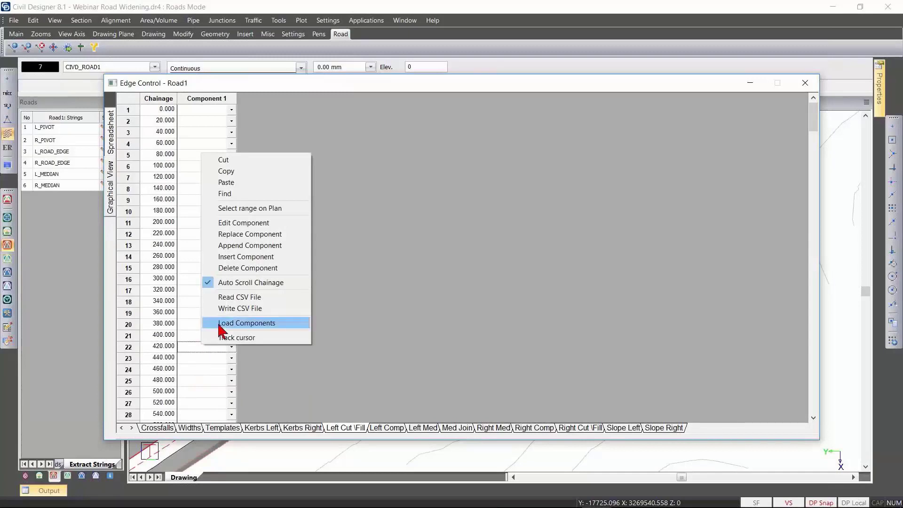
click(253, 209)
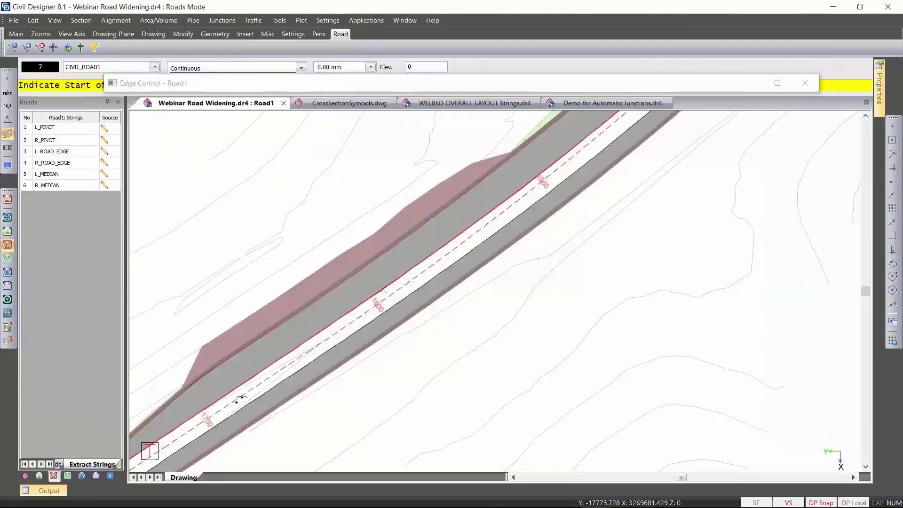
click(234, 400)
click(475, 231)
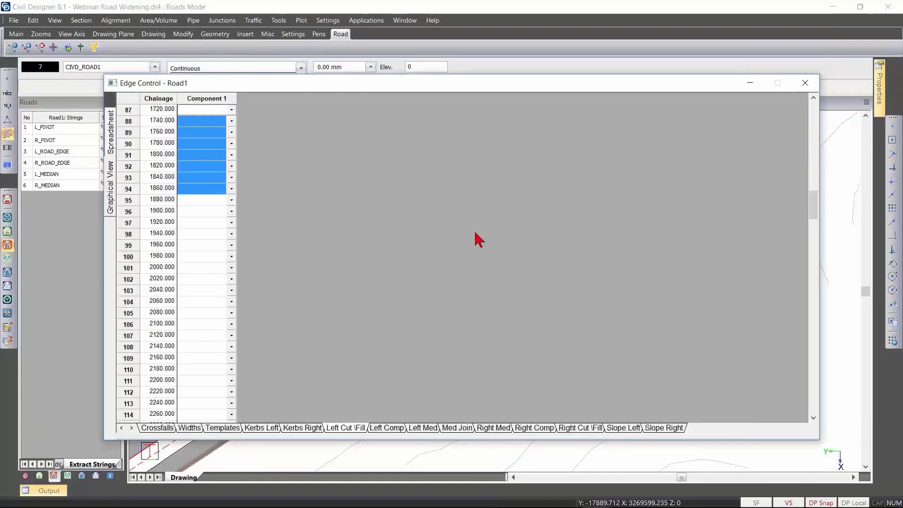
drag(459, 91, 477, 113)
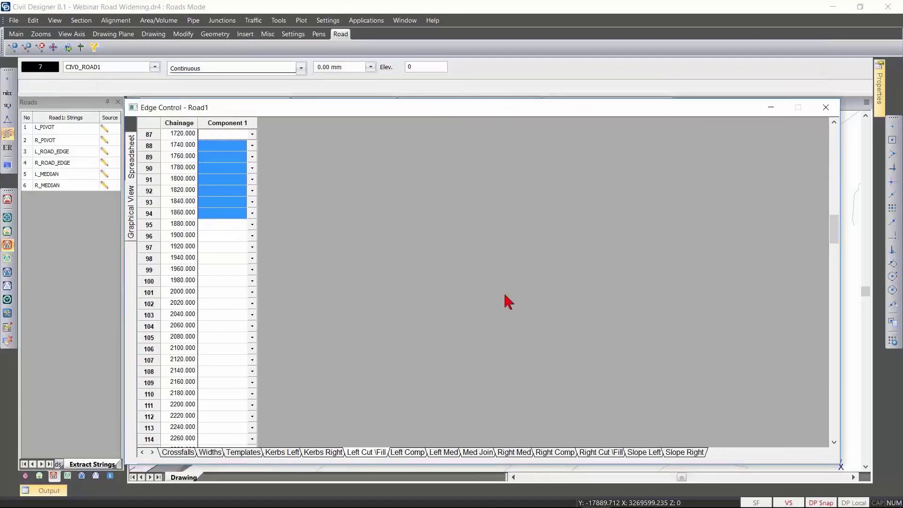
Load the Retaining Wall Cut and SANRAL 500 V components from the component library.
right_click(228, 198)
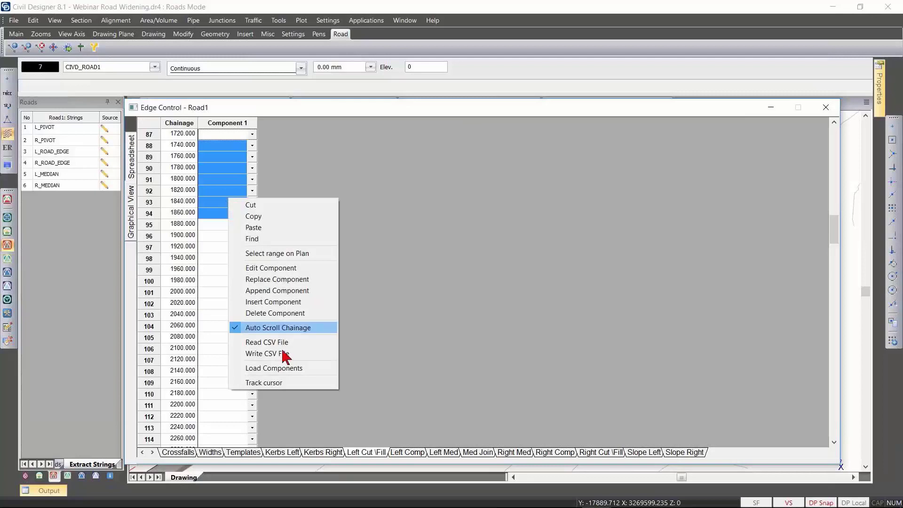
click(298, 370)
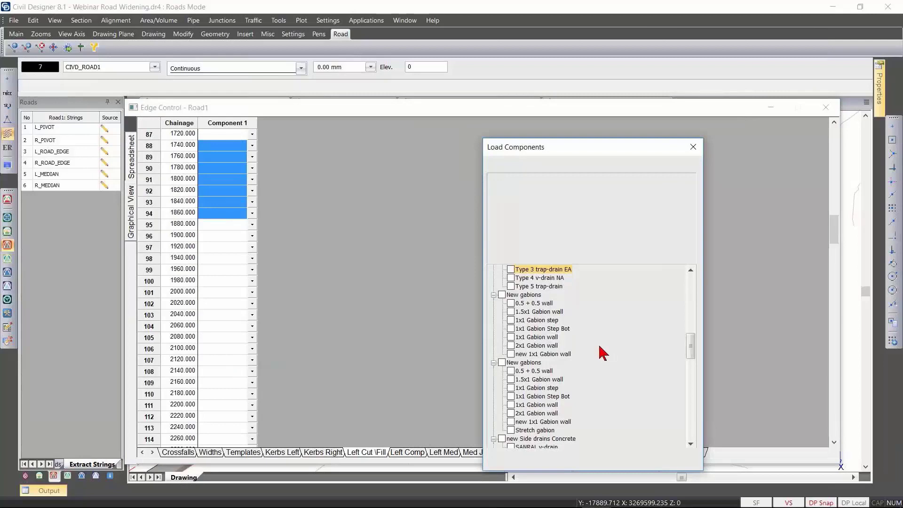
scroll(603, 352, down, 7)
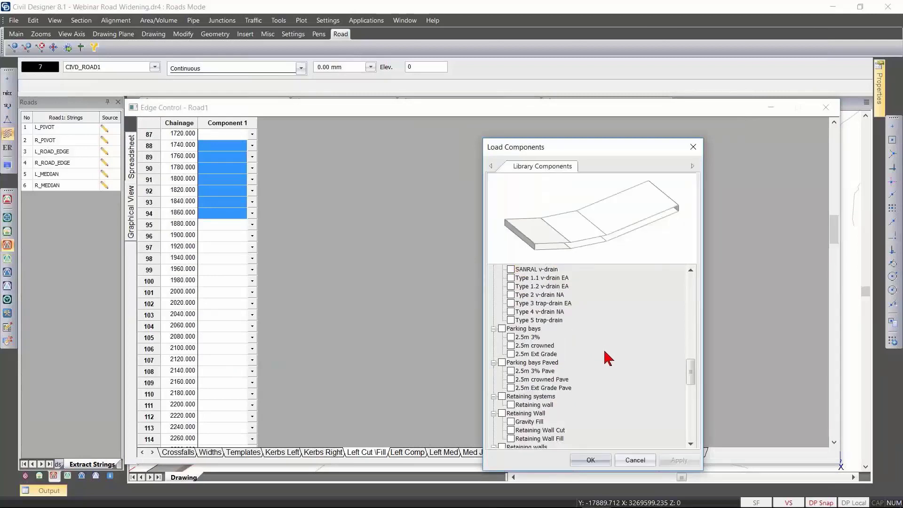
scroll(608, 359, down, 1)
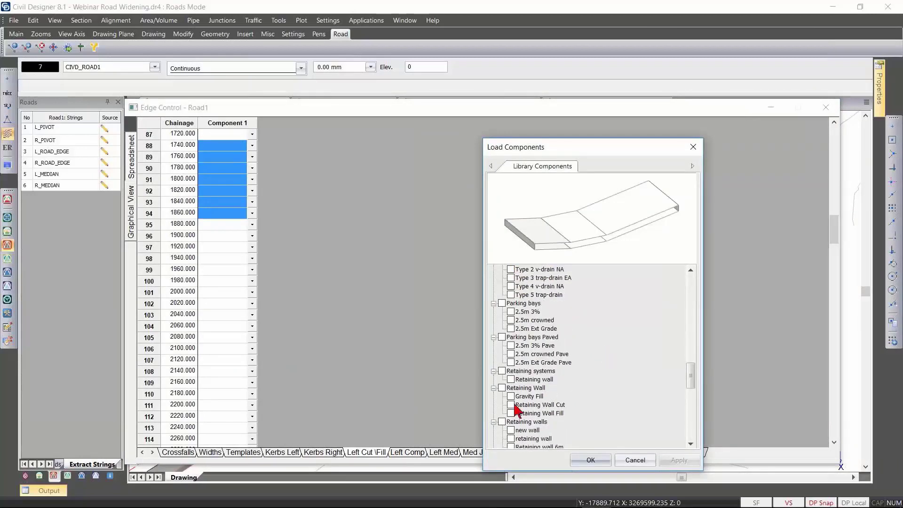
click(512, 404)
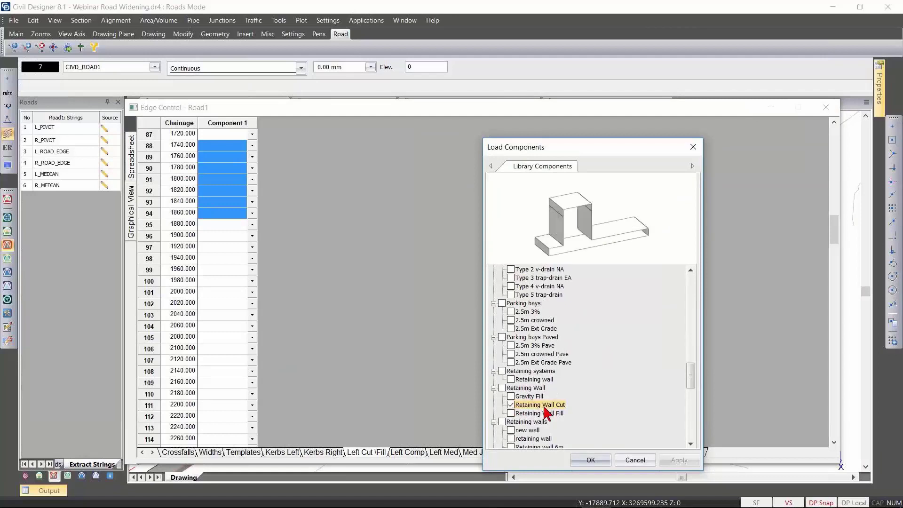
scroll(547, 407, down, 4)
scroll(549, 402, down, 10)
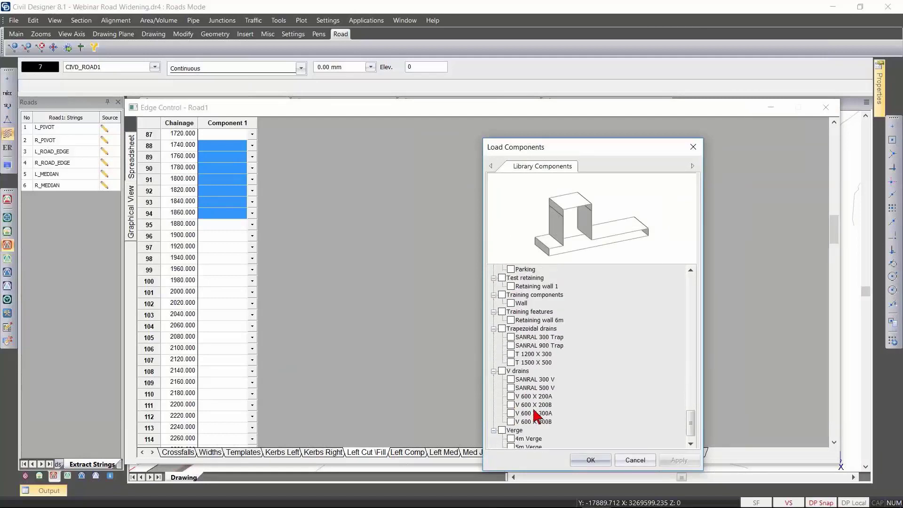
click(512, 388)
click(511, 388)
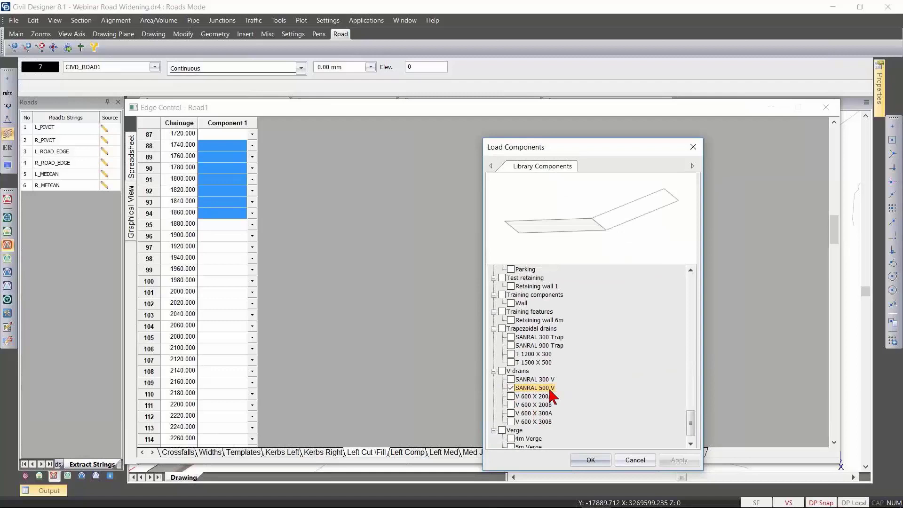
click(591, 460)
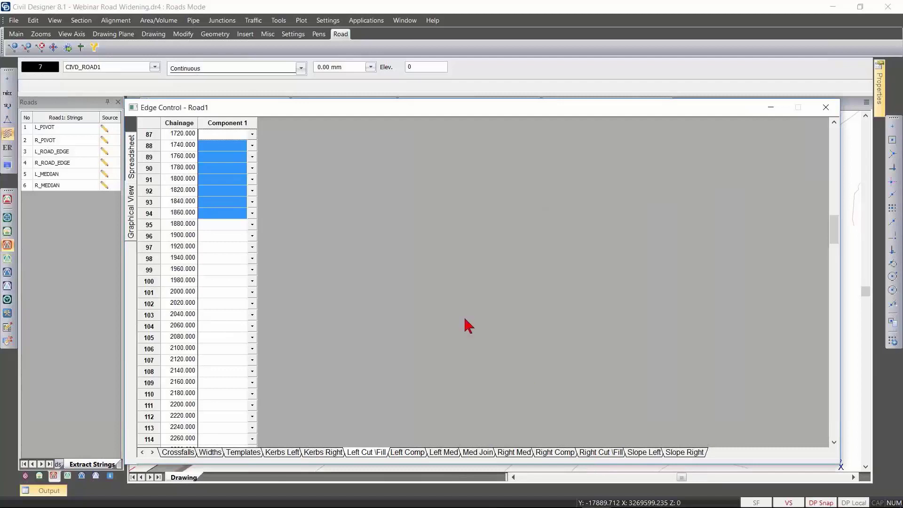
Assign SANRAL 500 V as Component 1 for the selected chainages 1720 to 1860.
right_click(227, 196)
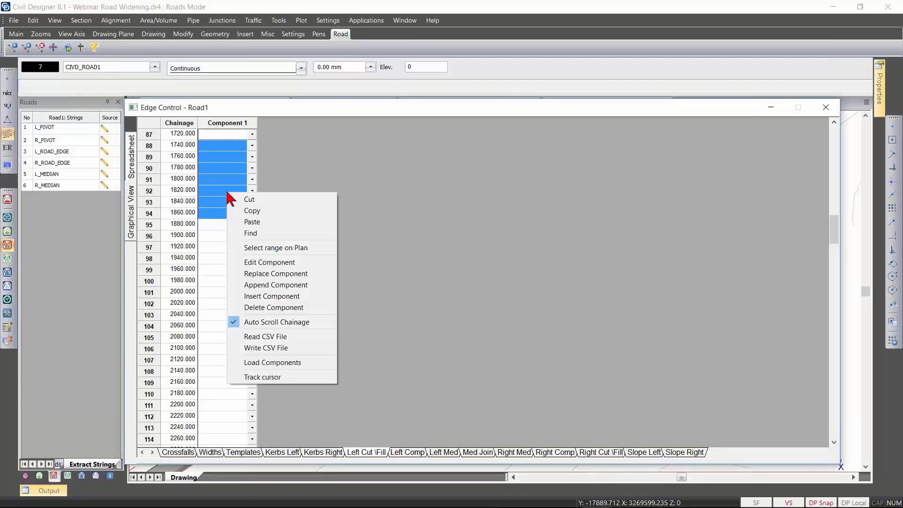
click(271, 263)
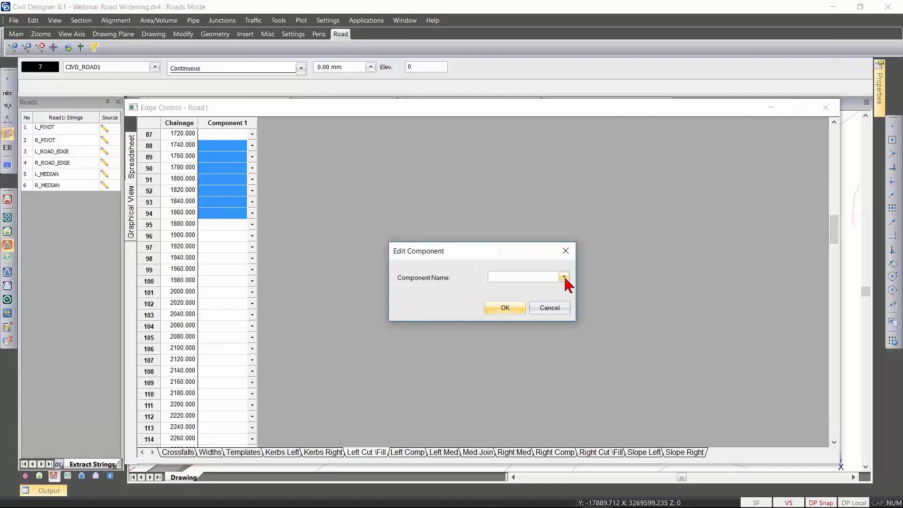
click(563, 277)
click(522, 286)
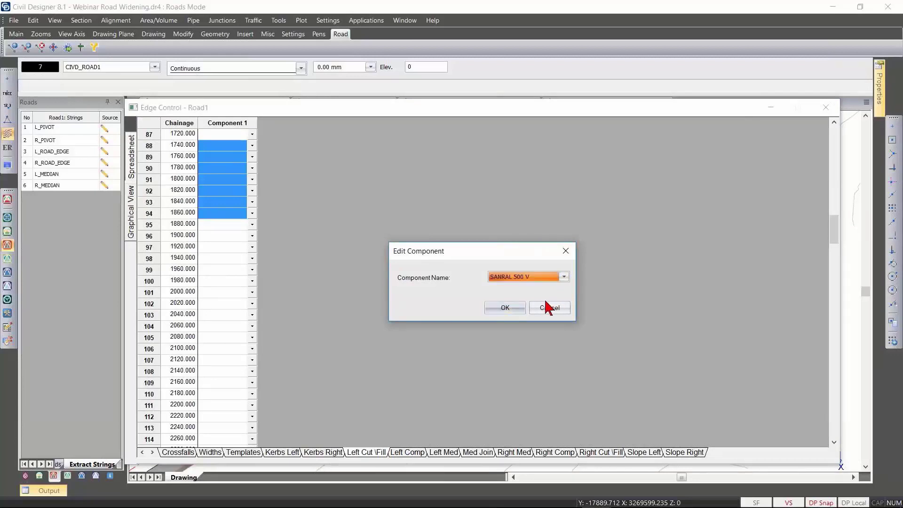
click(504, 308)
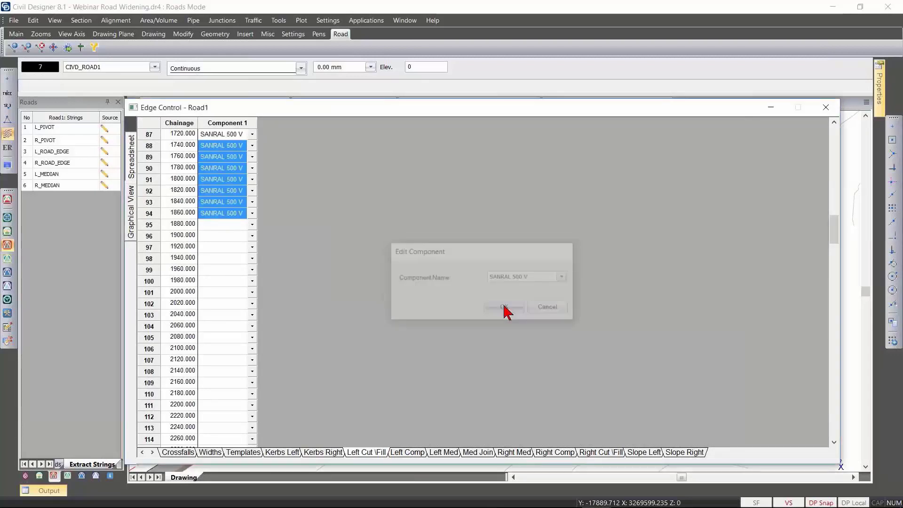
Append a second left cut/fill component column and assign Retaining Wall Cut to it from chainage 1740 to 1860.
right_click(228, 213)
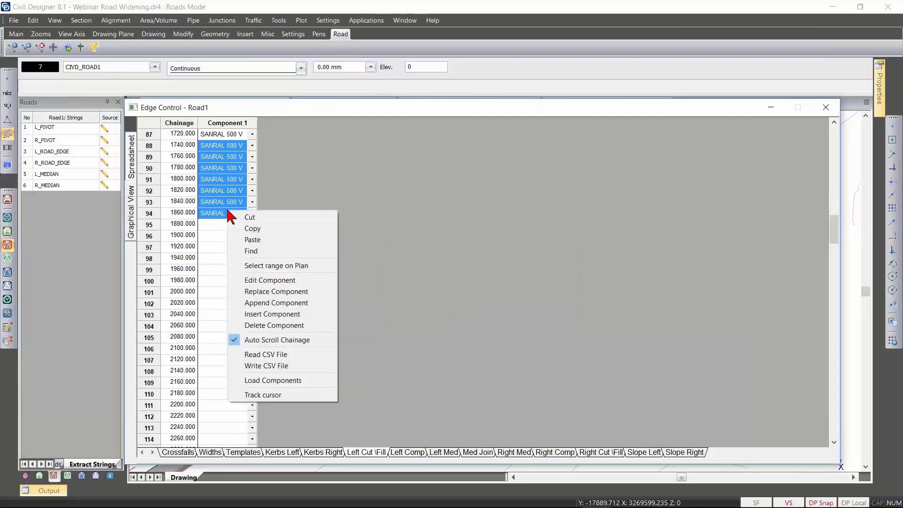
click(290, 309)
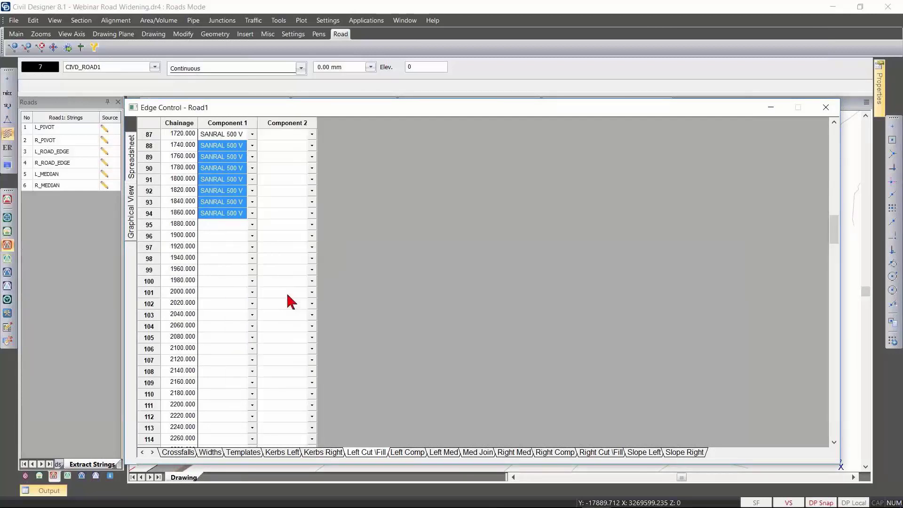
click(284, 147)
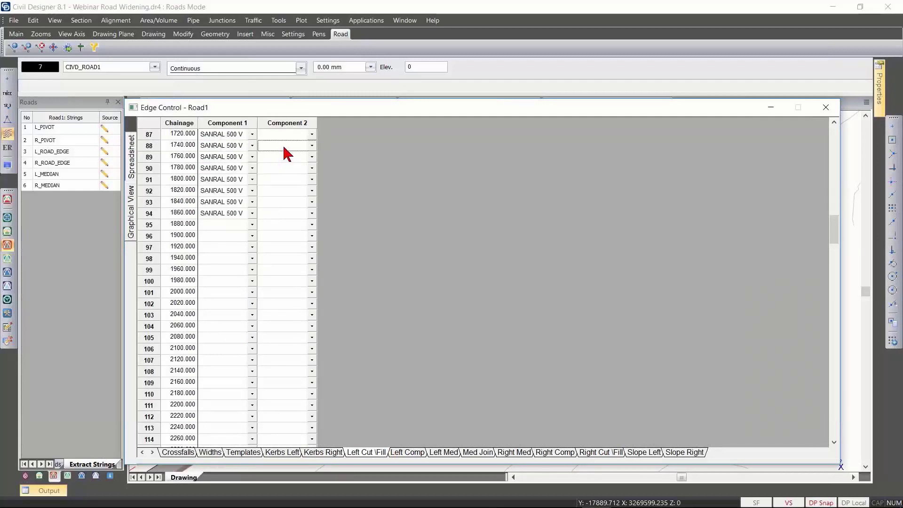
drag(282, 157, 293, 216)
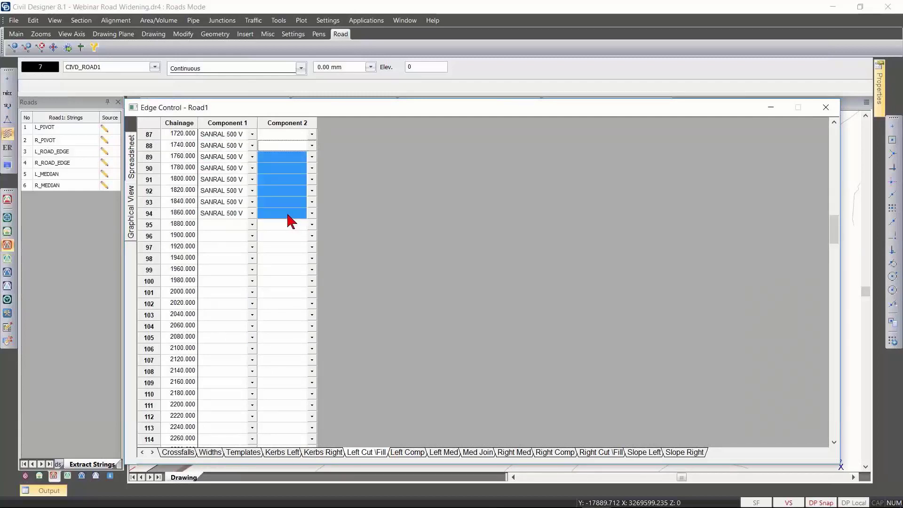
right_click(290, 194)
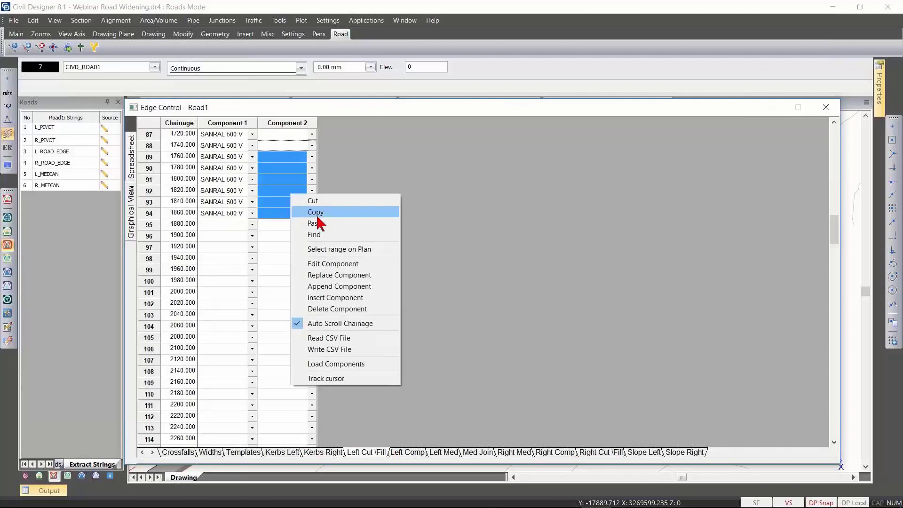
click(340, 265)
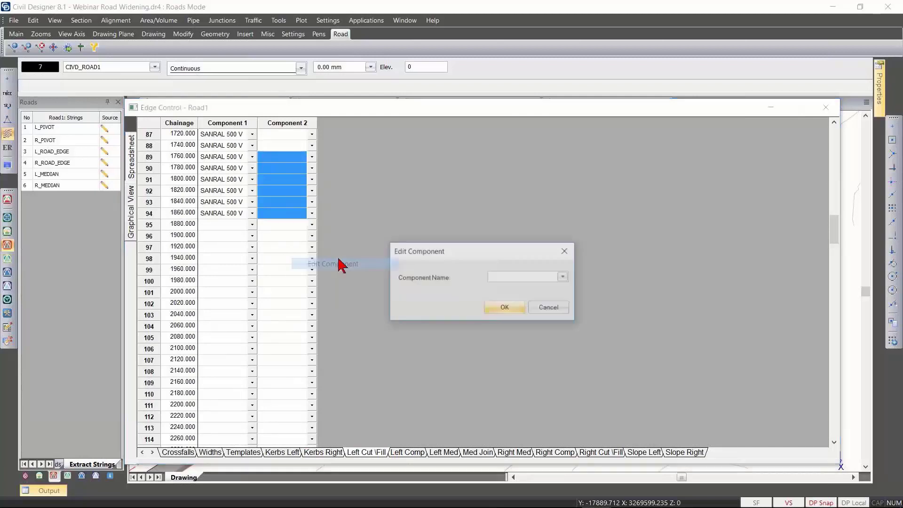
click(565, 278)
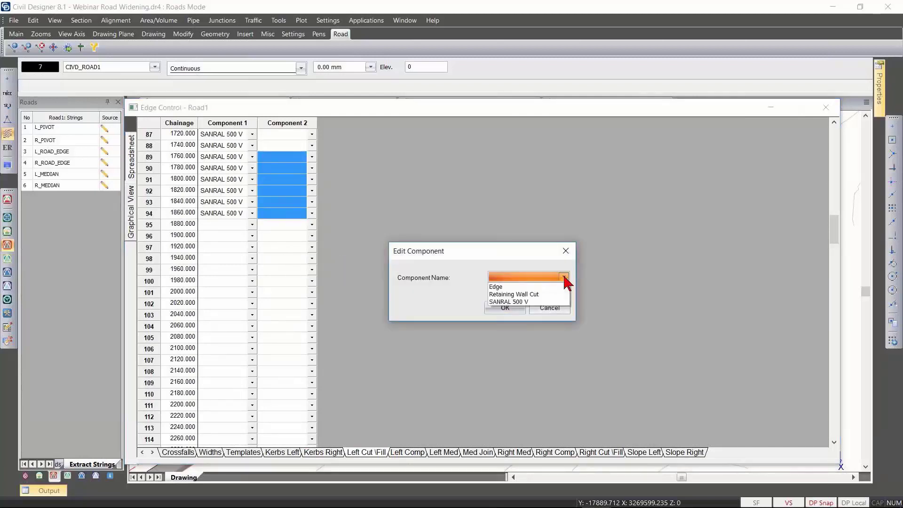
click(541, 293)
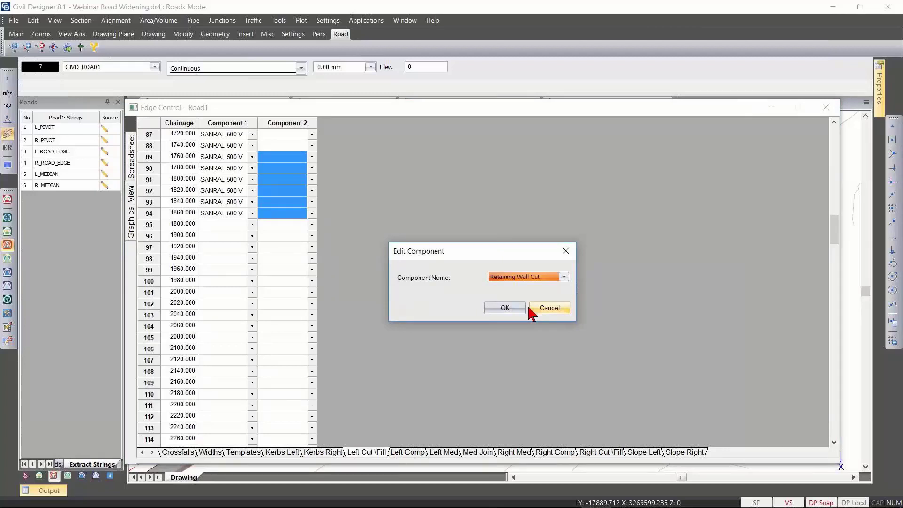
click(497, 306)
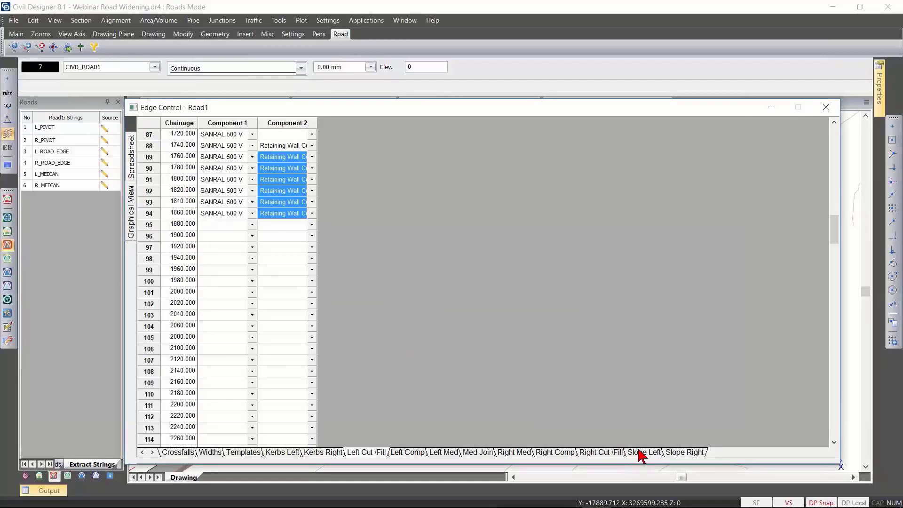
Set the left slope values to 0 from chainage 1720 onward along the retaining wall range.
click(642, 452)
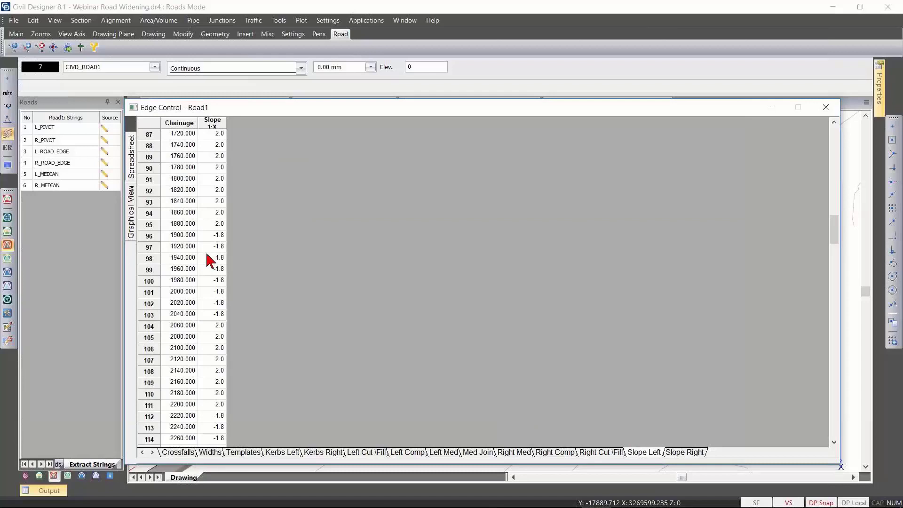
scroll(207, 254, up, 1)
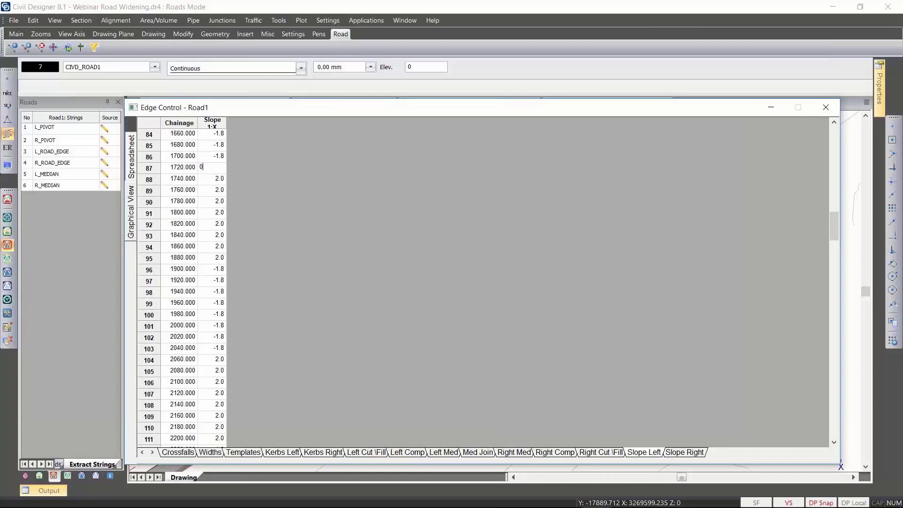
key(Return)
text(0)
key(Return)
text(0)
click(219, 203)
text(0)
key(Return)
text(0)
click(219, 223)
key(Return)
text(0)
Close and save the edge control data, and generate the edge levels using only the template specification.
click(825, 107)
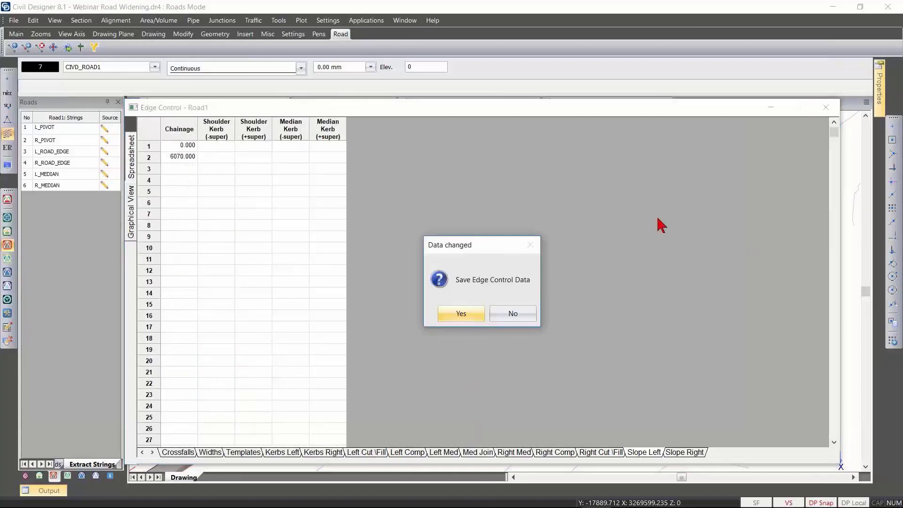
click(463, 313)
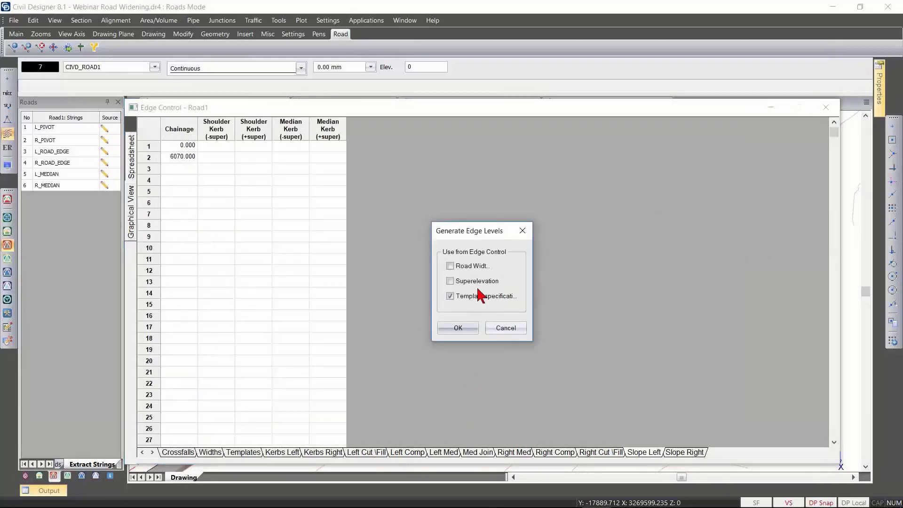
click(458, 328)
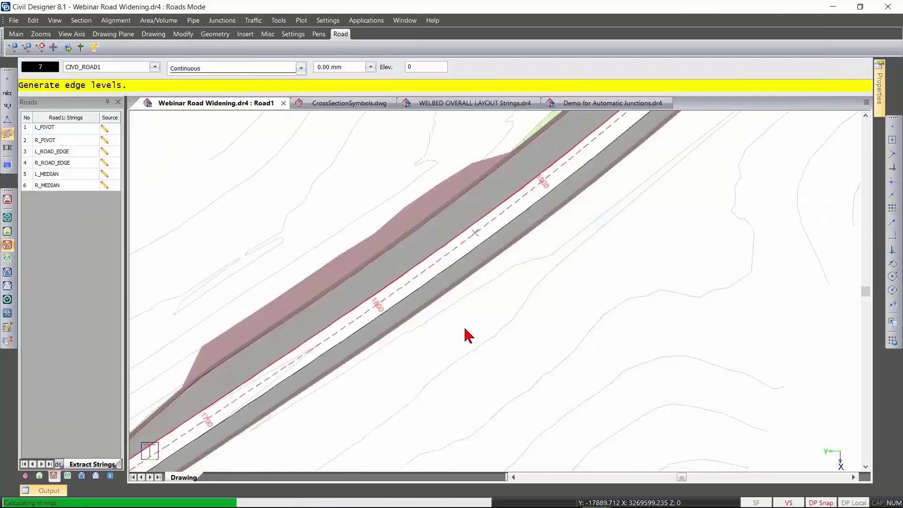
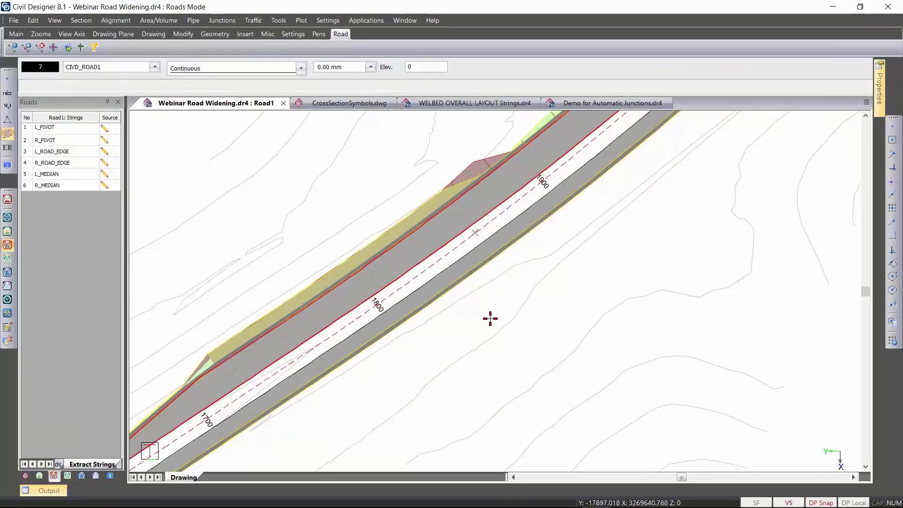
Examine the left drain and retaining wall in the cross sections from chainage 1740 to 1880.
click(81, 20)
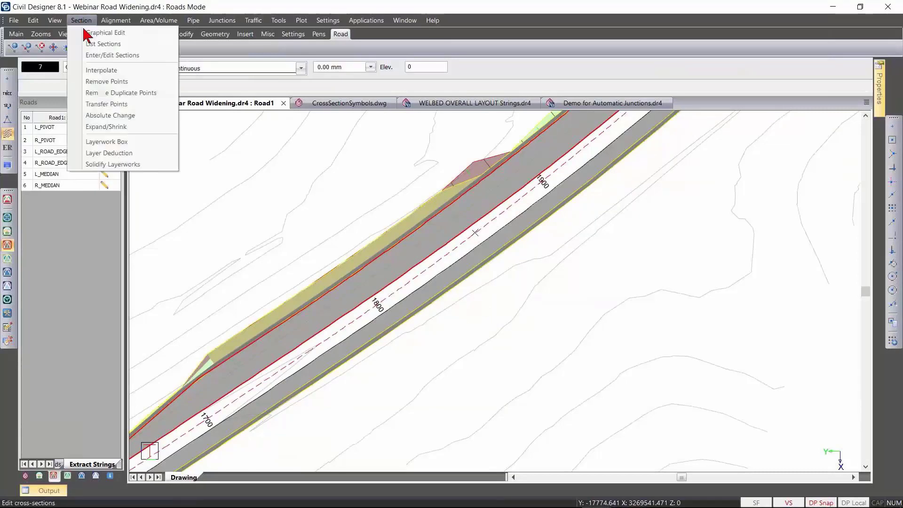
click(87, 31)
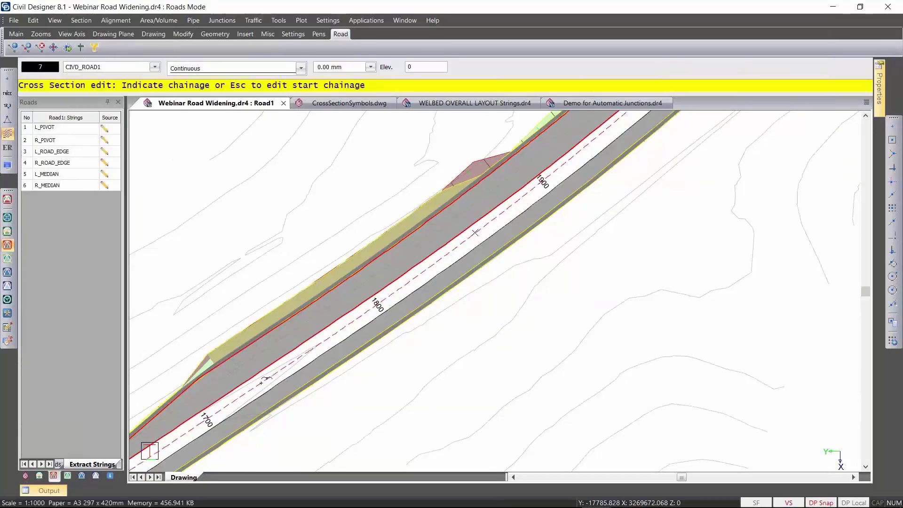
click(262, 381)
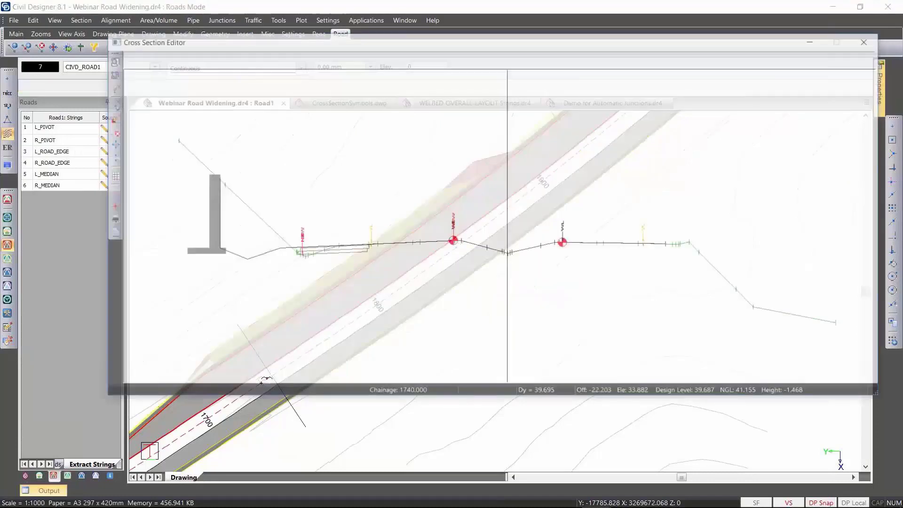
key(Page_Down)
key(Page_Down)
key(Page_Down)
key(Page_Down)
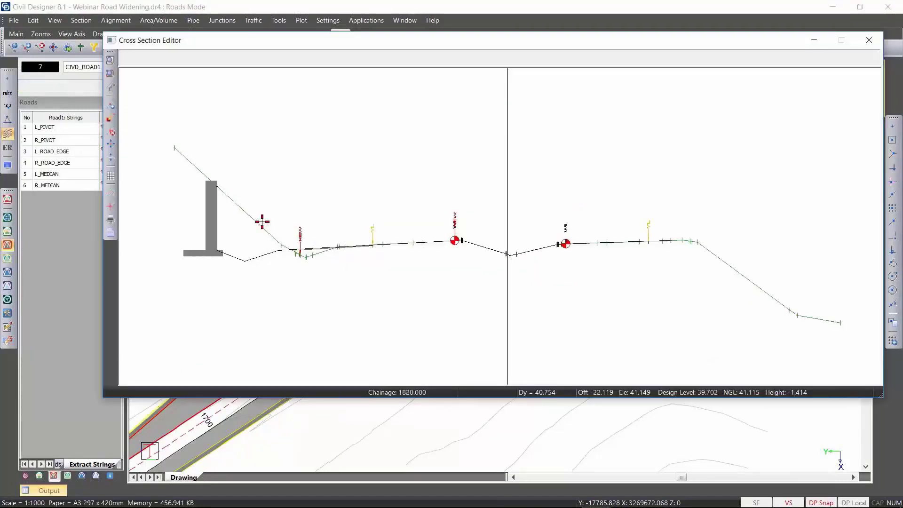
key(Page_Down)
key(Page_Down)
key(Page_Down)
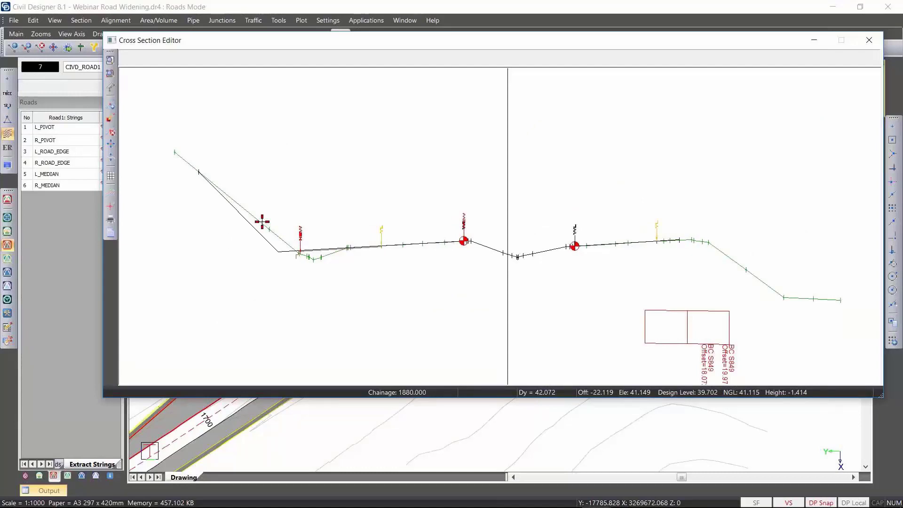
Step through the cross sections between chainages 1700 and 1880 to check the left side for retaining walls, and close the editor.
key(Page_Up)
key(Page_Up)
key(Page_Up)
key(Page_Up)
key(Page_Up)
key(Page_Up)
key(Page_Up)
key(Page_Up)
key(Page_Up)
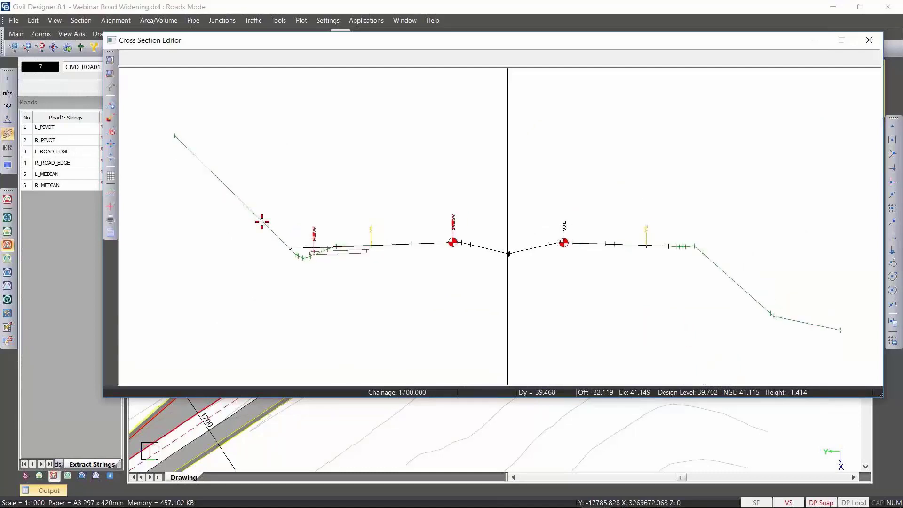
key(Page_Down)
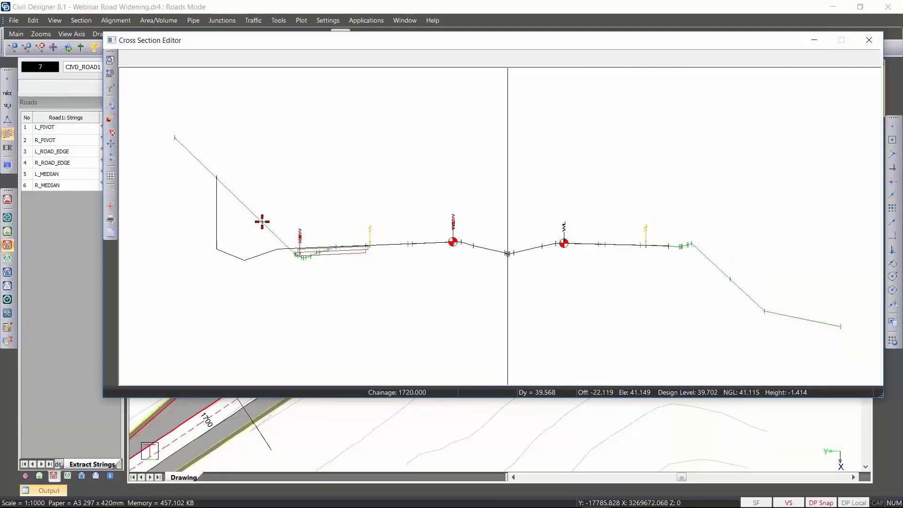
key(Page_Down)
key(Page_Down)
key(Page_Down)
key(Page_Down)
key(Page_Down)
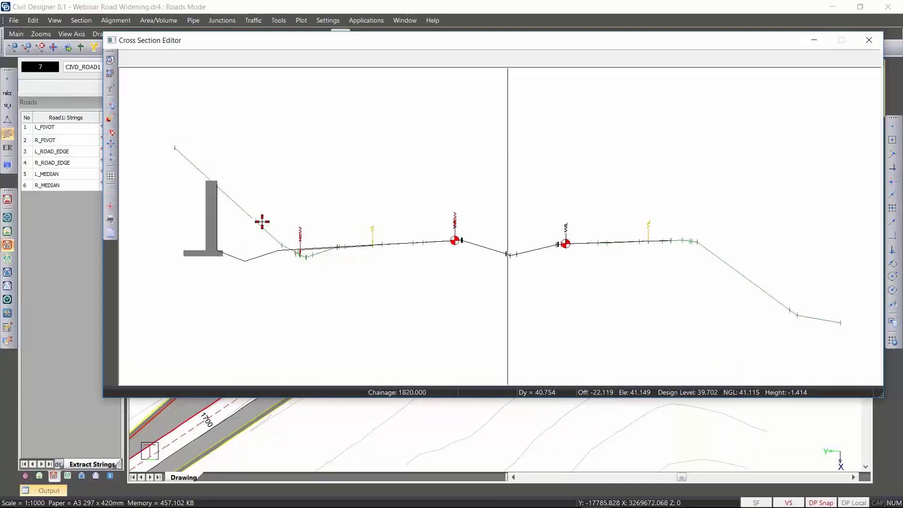
key(Page_Down)
key(Page_Down)
key(Page_Down)
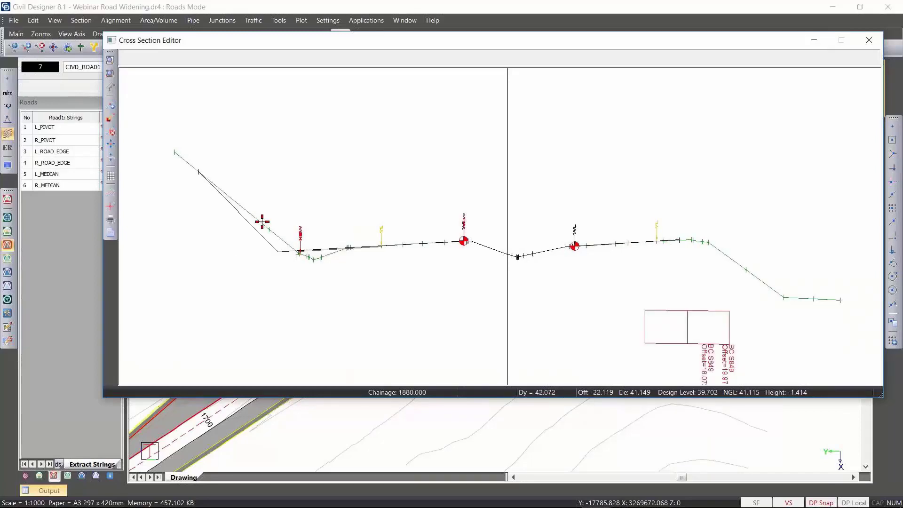
click(870, 42)
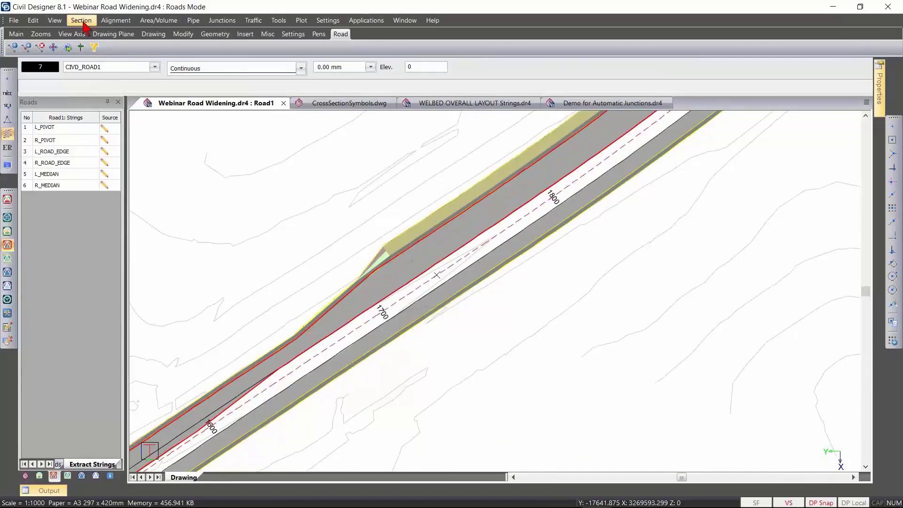
Open the cross section at chainage 1720 and add a second Left Cut \ Fill component set to Retaining Wall Cut.
click(83, 21)
click(430, 279)
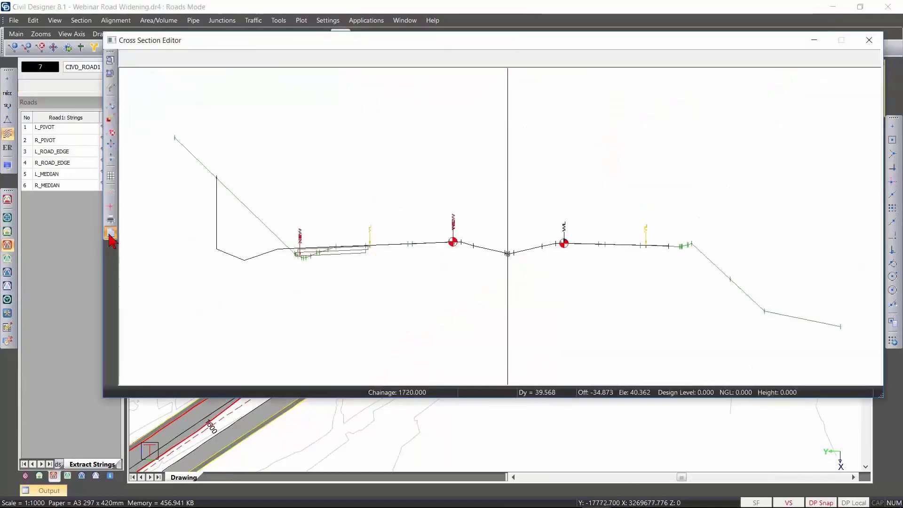
click(111, 233)
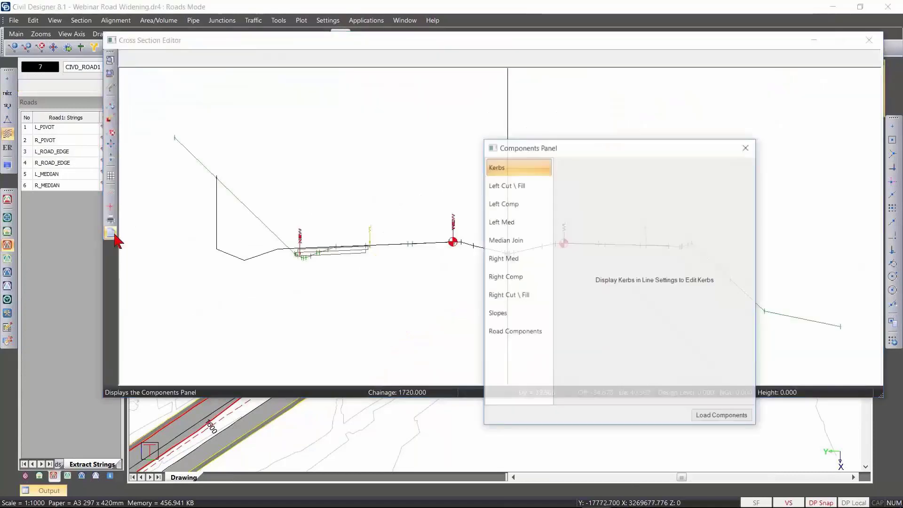
click(508, 185)
right_click(617, 172)
click(635, 179)
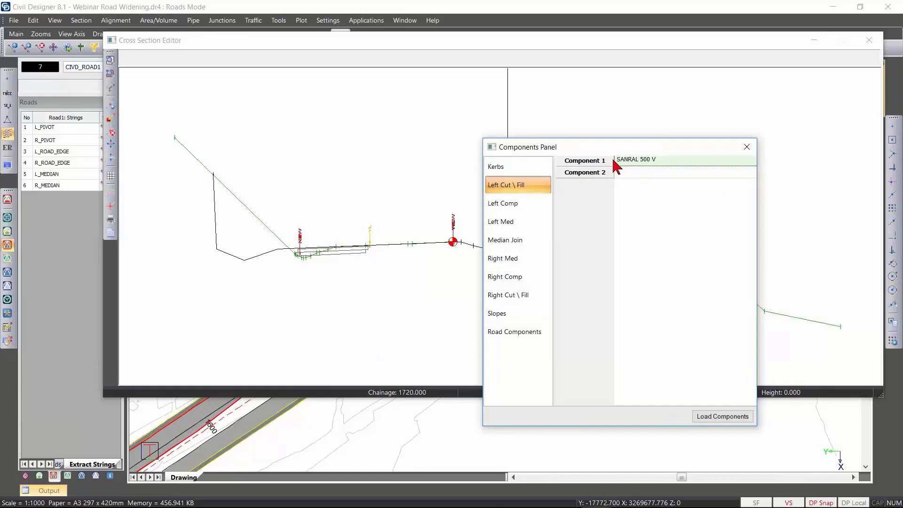
drag(613, 159, 598, 159)
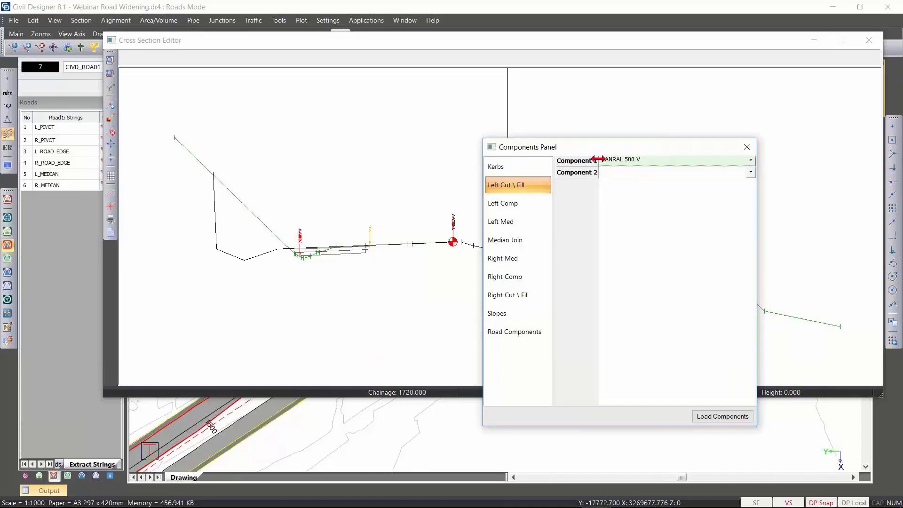
click(750, 172)
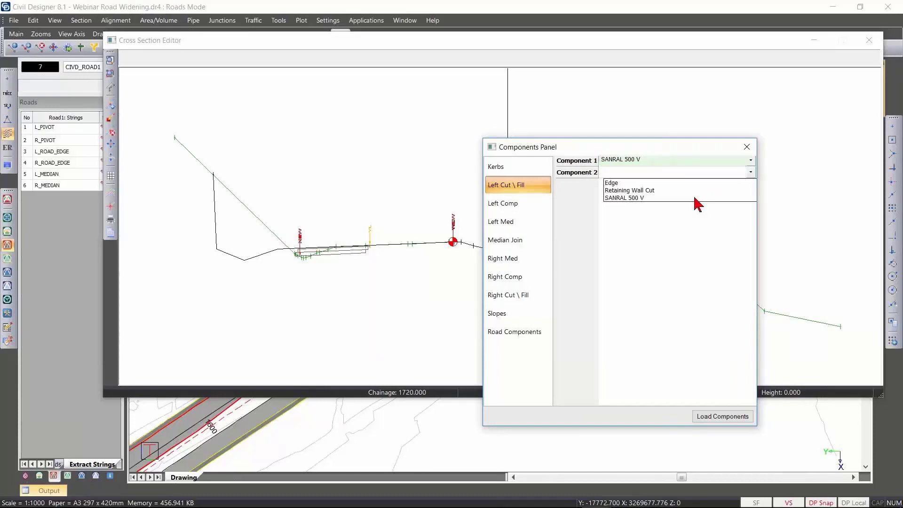
click(643, 190)
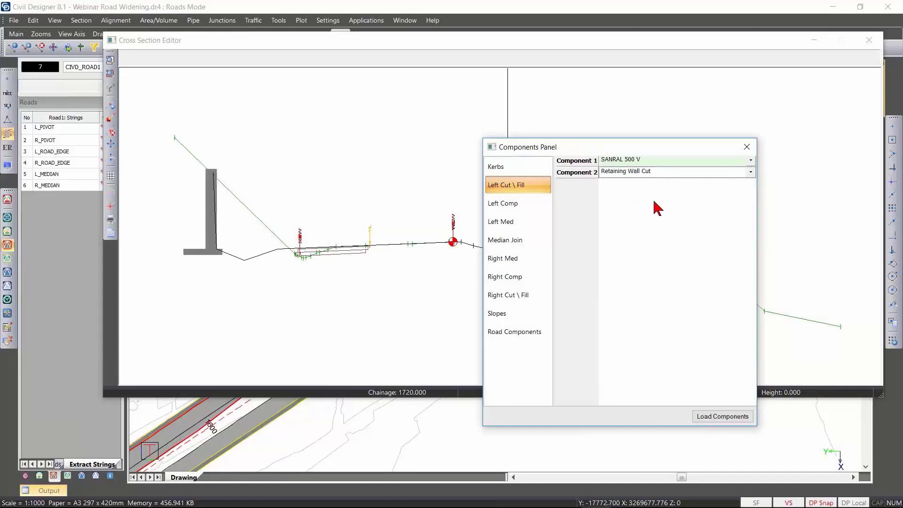
Check the left and right slopes of the section at chainage 1720 and save the changed section.
click(503, 316)
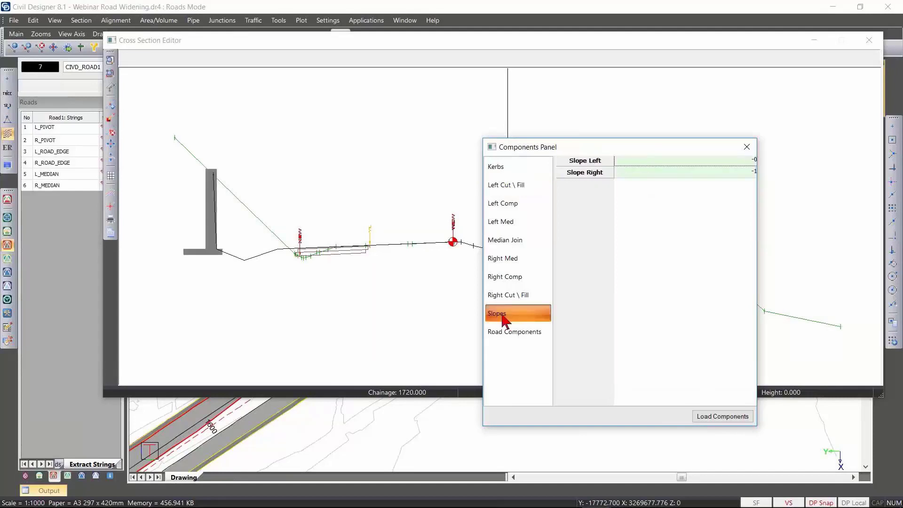
drag(614, 160, 606, 160)
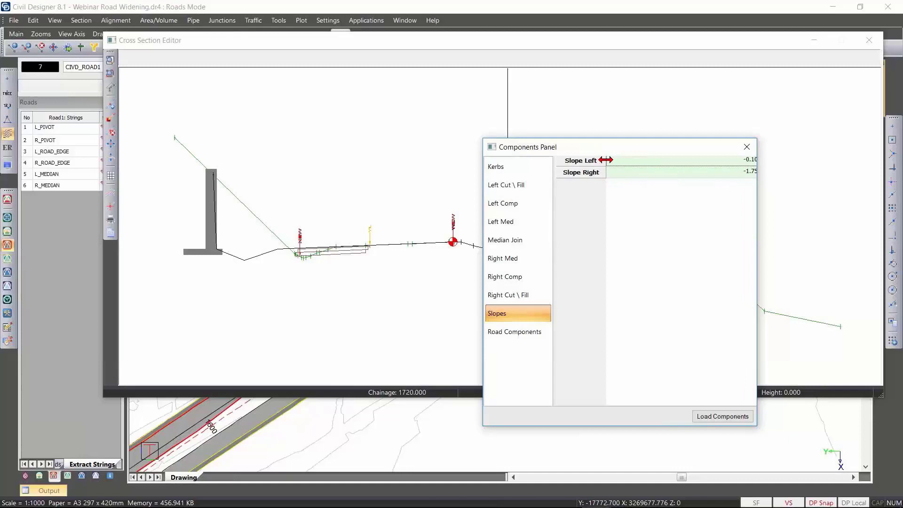
click(708, 416)
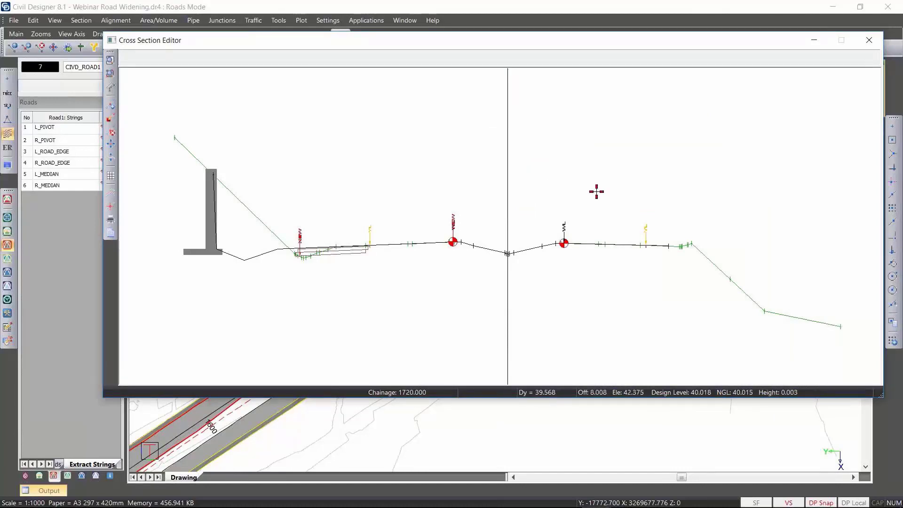
key(Escape)
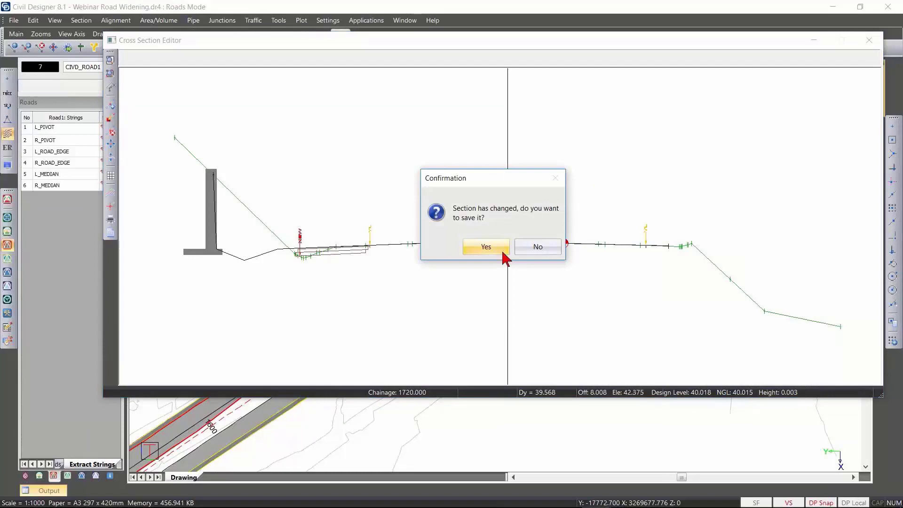
click(501, 251)
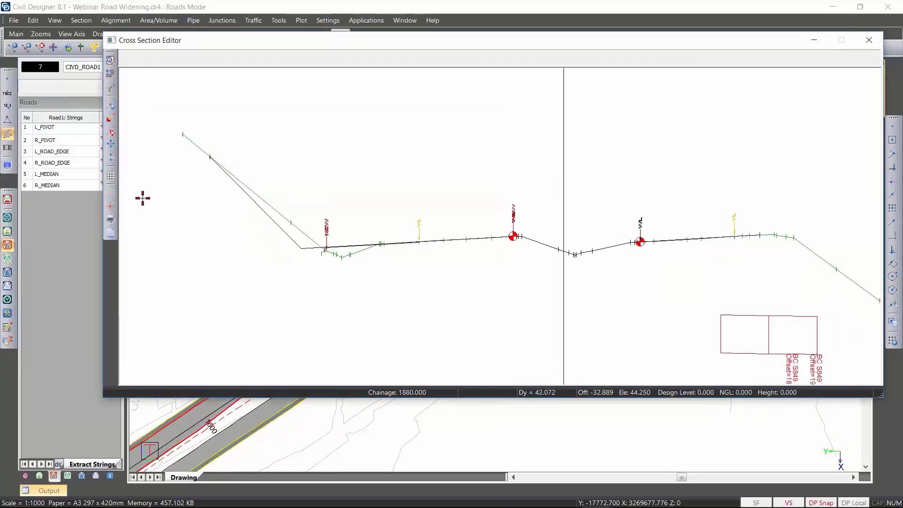
Insert two Left Cut \ Fill components in the cross section at chainage 1880.
click(112, 235)
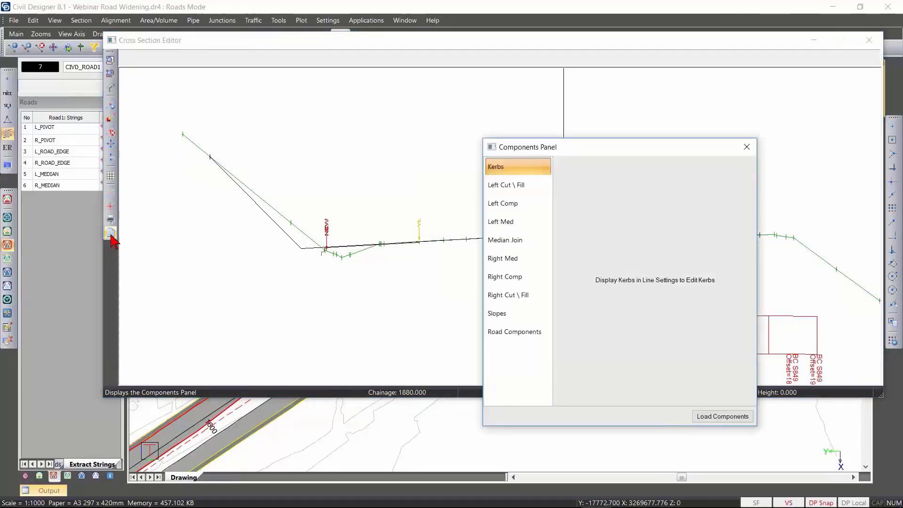
click(515, 184)
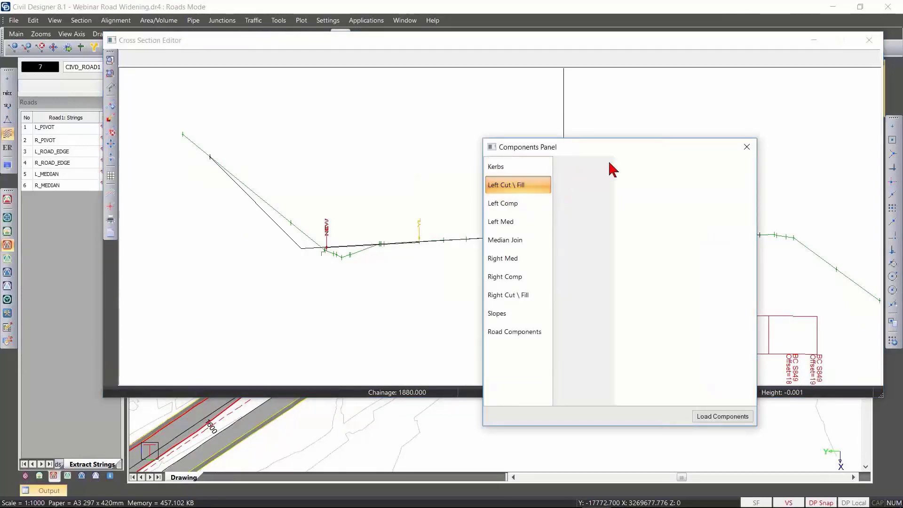
right_click(629, 165)
click(648, 170)
right_click(619, 177)
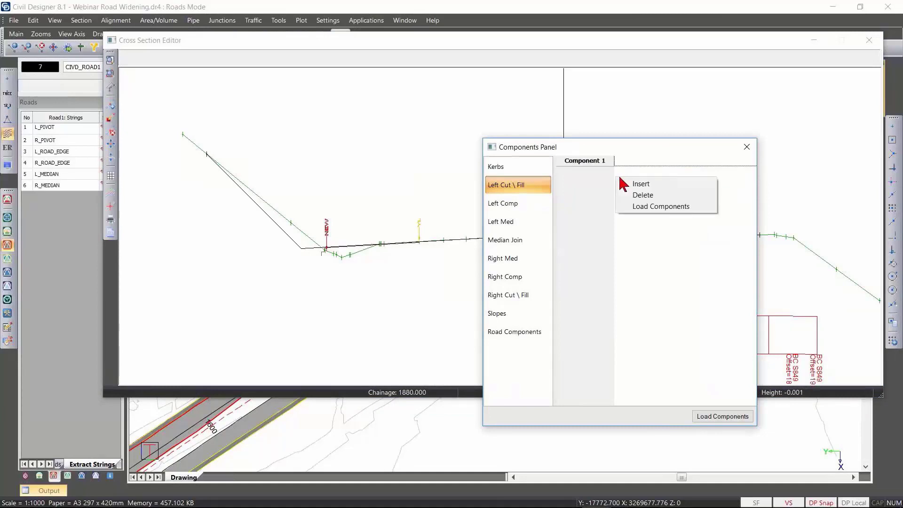
click(638, 184)
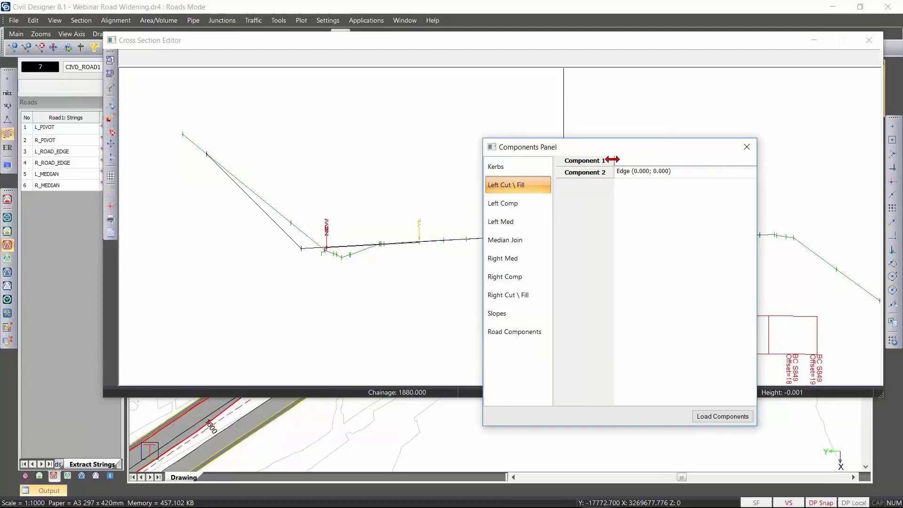
Assign SANRAL 500 V to component 1 and Retaining Wall Cut to component 2 of the left cut/fill.
drag(614, 160, 600, 160)
click(752, 160)
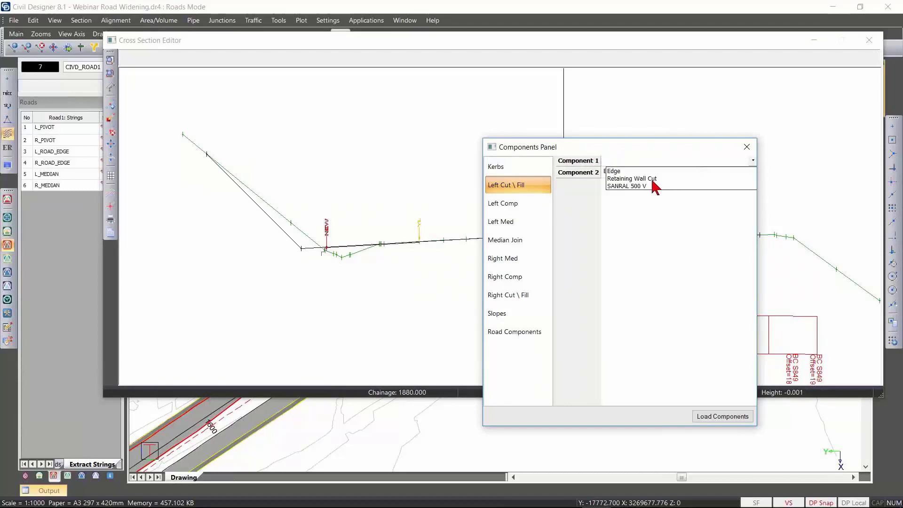
click(653, 186)
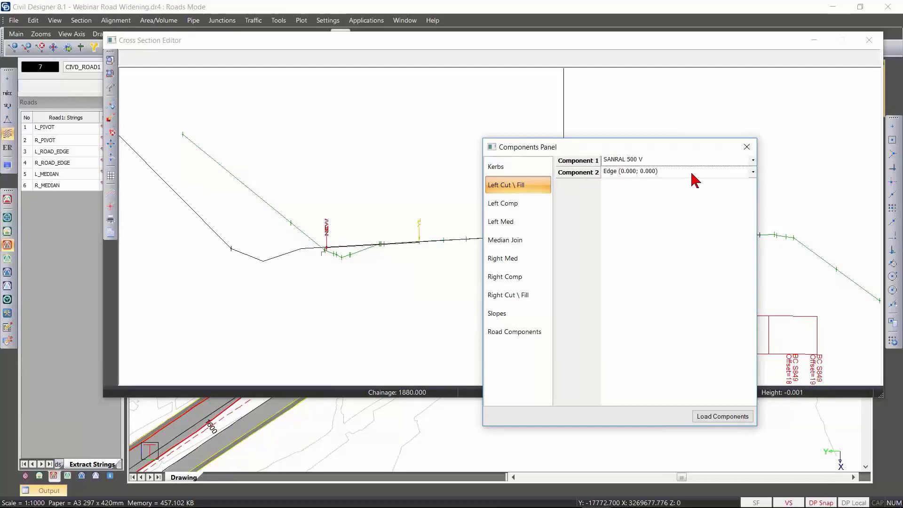
click(752, 172)
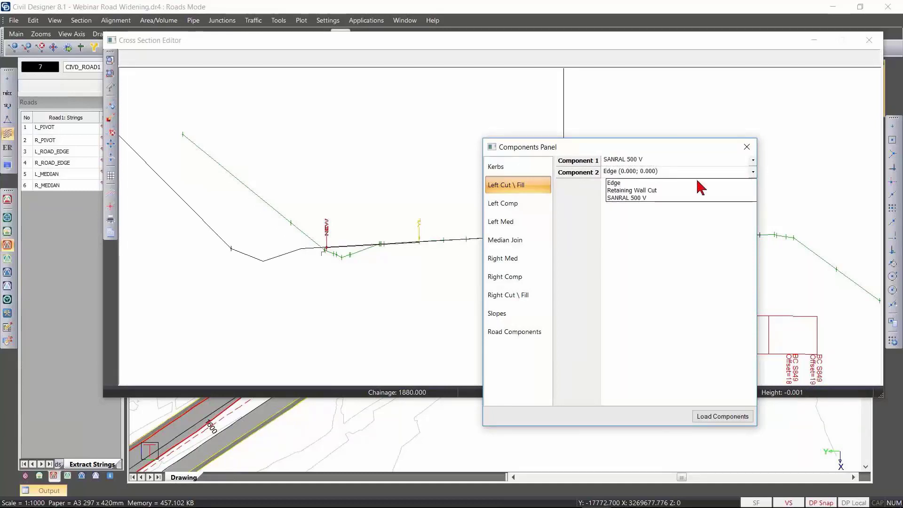
click(651, 190)
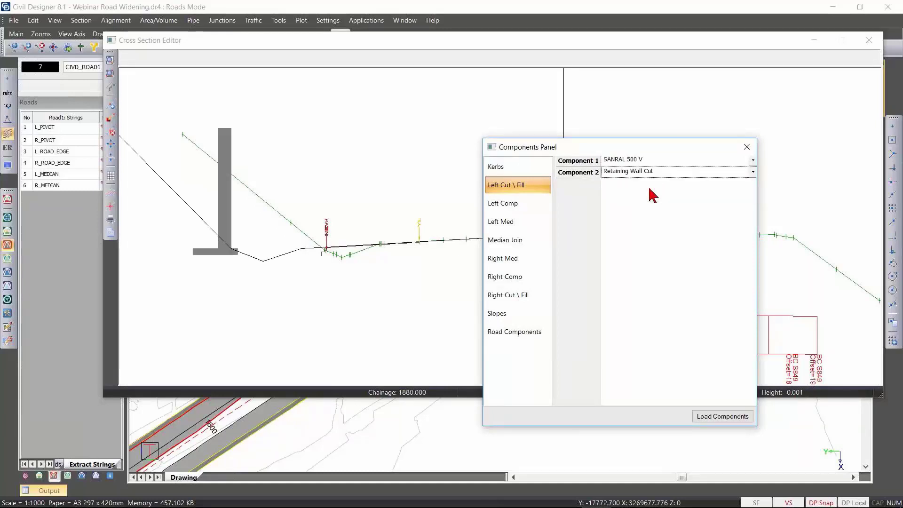
Set the left slope at chainage 1880 to 0 and save the changed section on leaving the editor.
click(496, 313)
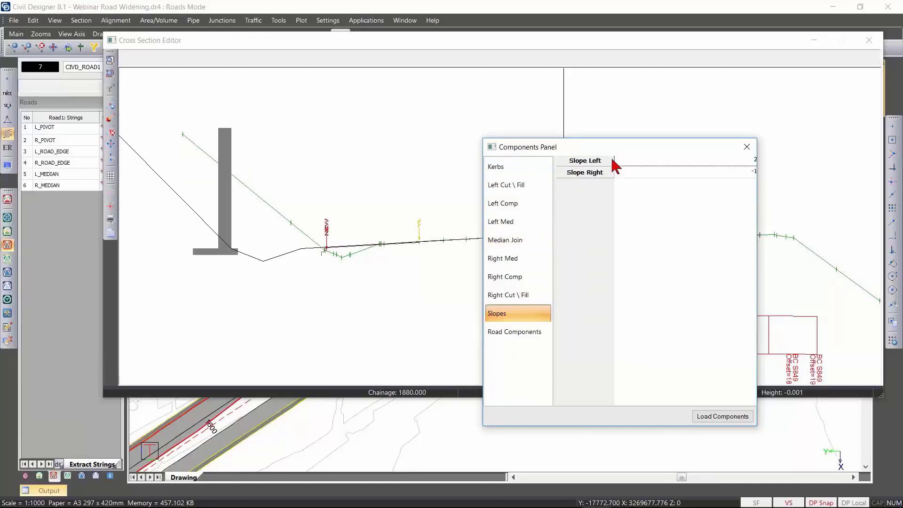
click(733, 160)
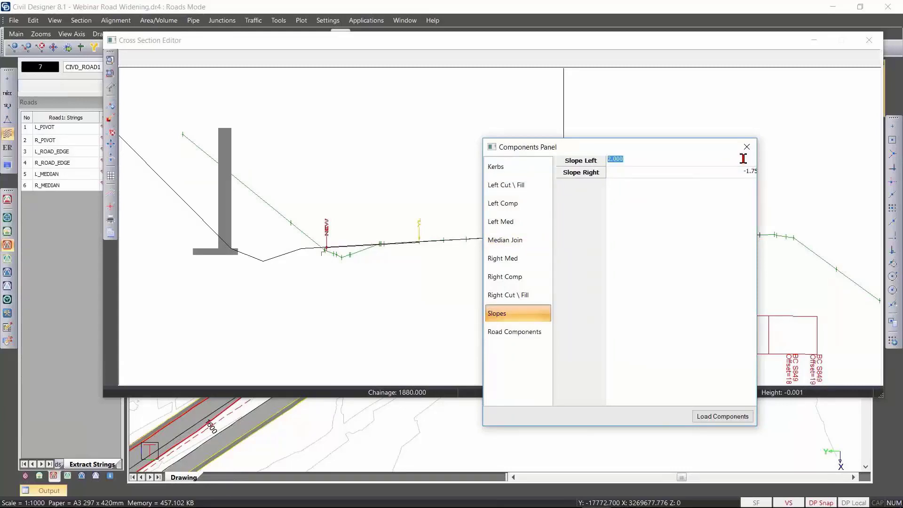
text(0)
click(673, 171)
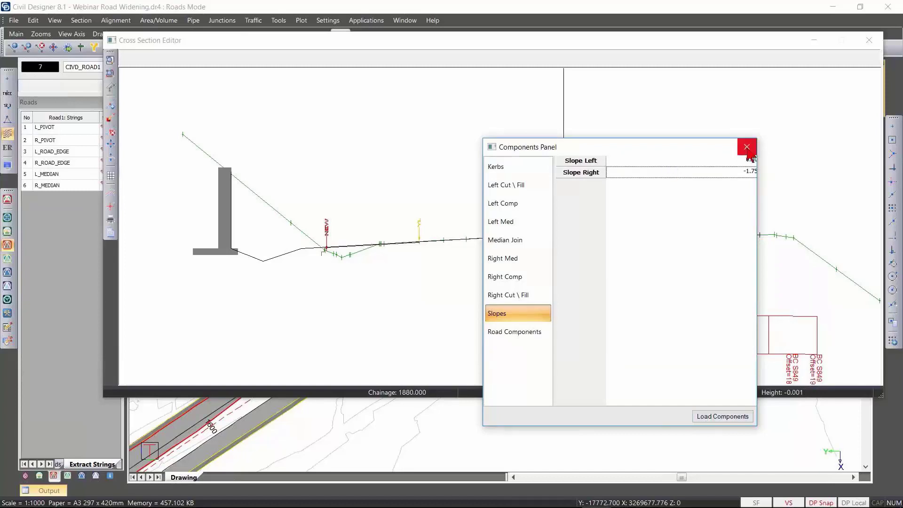
click(747, 148)
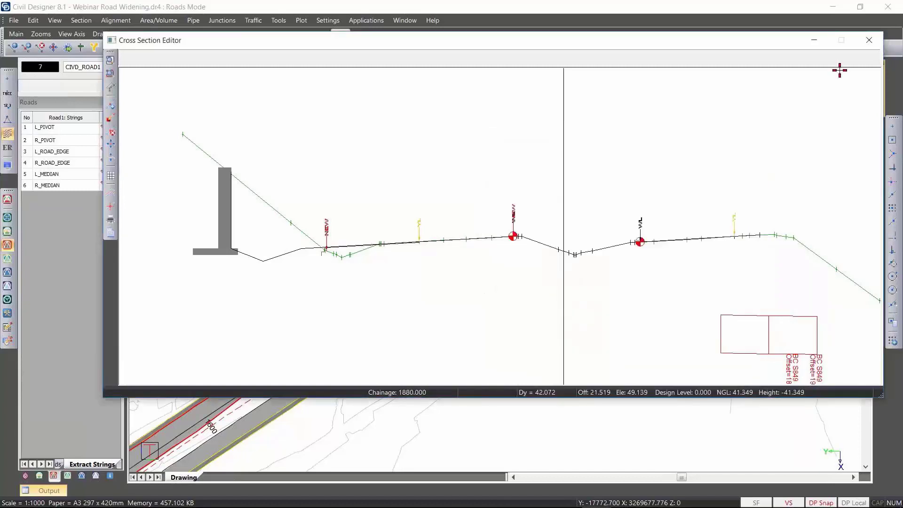
click(869, 42)
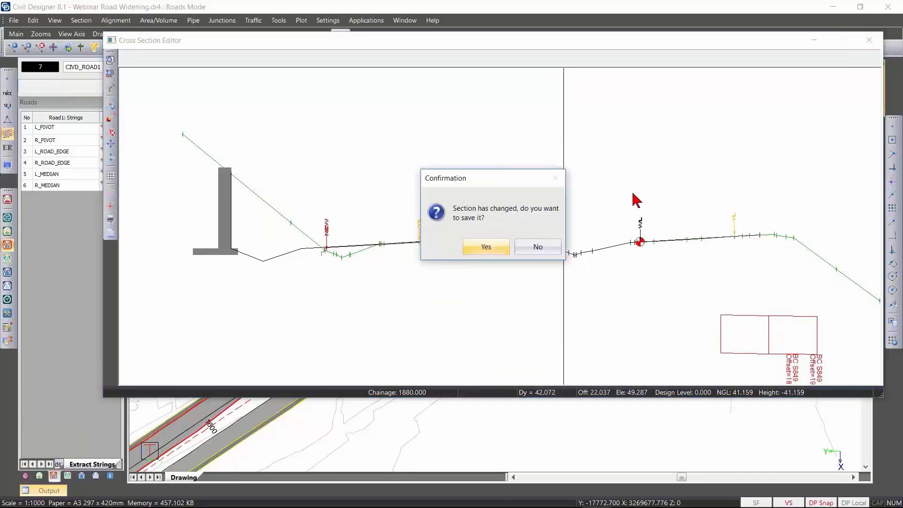
click(486, 246)
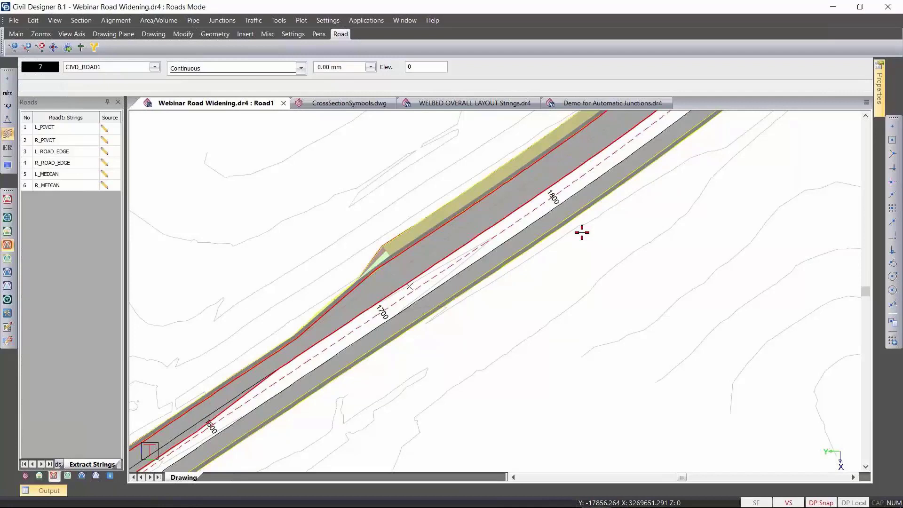
Reopen the graphical cross section editor and step through the sections up to chainage 1900 to check the retaining wall's continuity.
scroll(527, 293, up, 1)
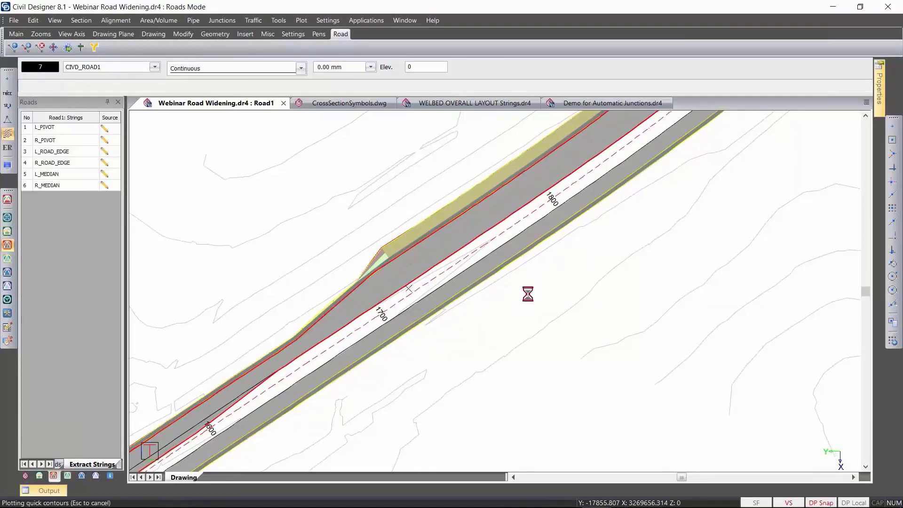
click(81, 21)
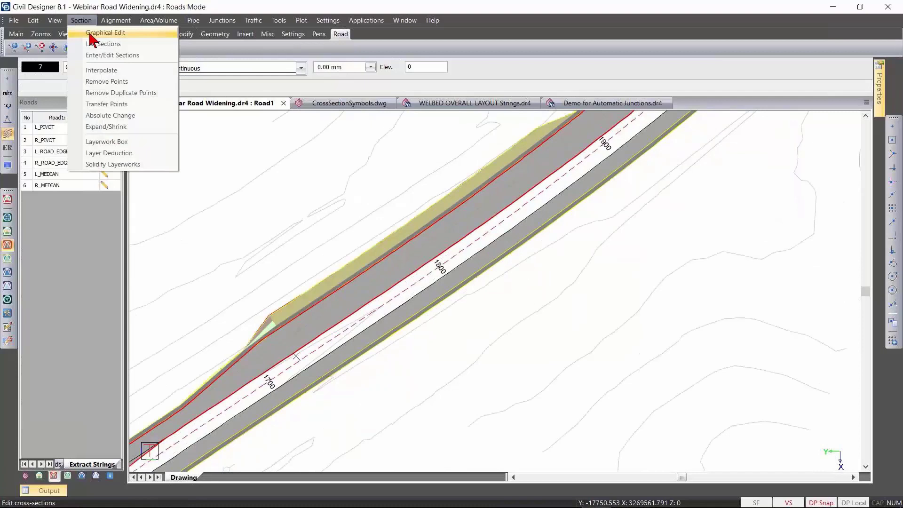
click(92, 33)
key(Page_Down)
key(Page_Down)
key(Page_Down)
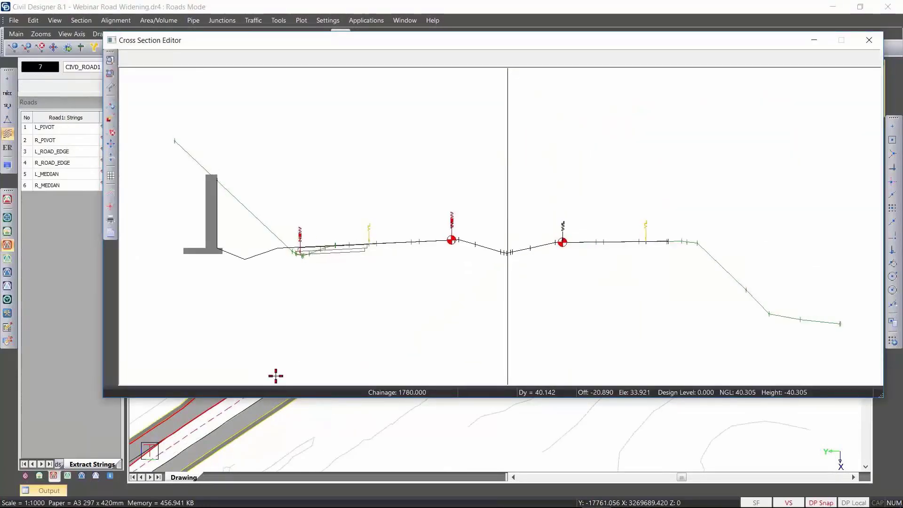
key(Page_Down)
key(Page_Down)
key(Page_Down)
key(Page_Down)
key(Page_Down)
key(Page_Down)
key(Page_Down)
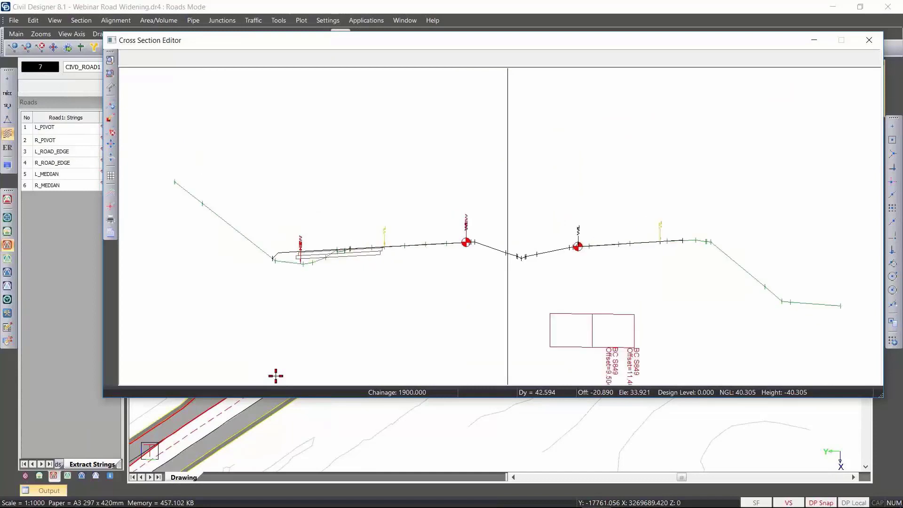
key(Page_Up)
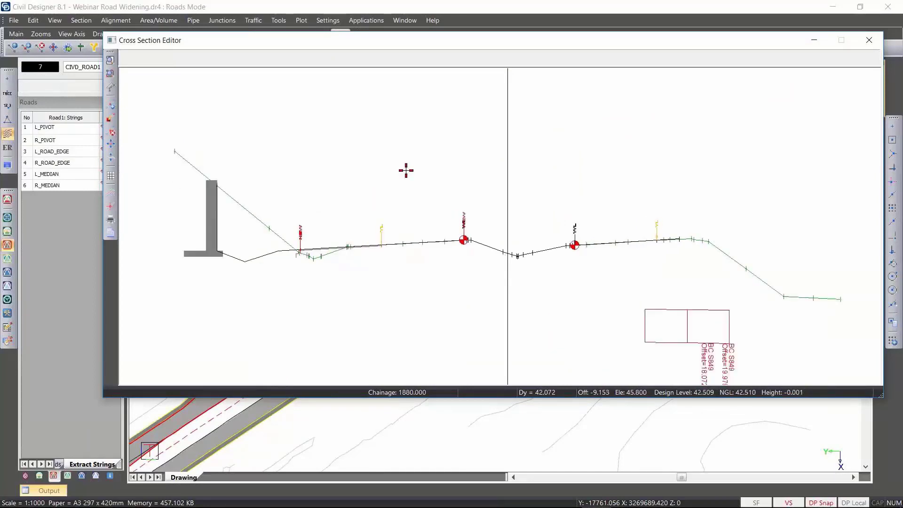
Check the cross section at chainage 1900 and leave the cross section editor to return to the road plan.
key(Page_Down)
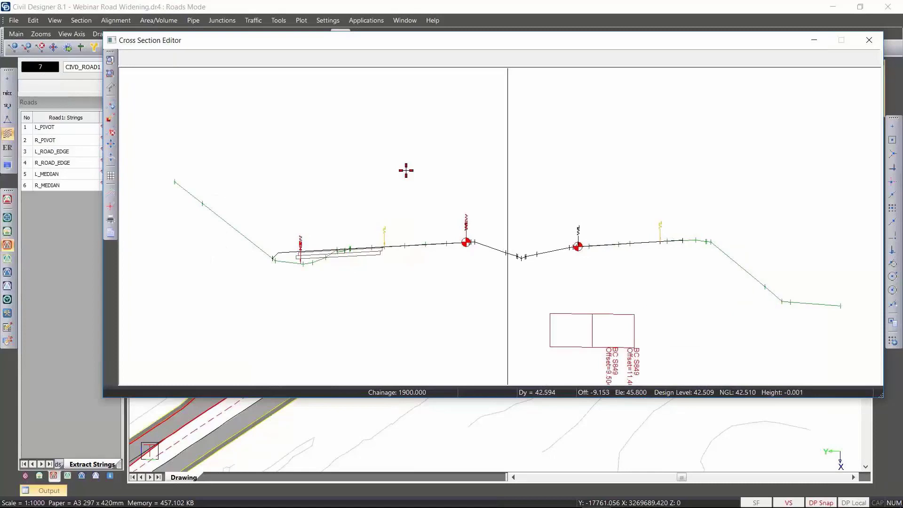
click(869, 40)
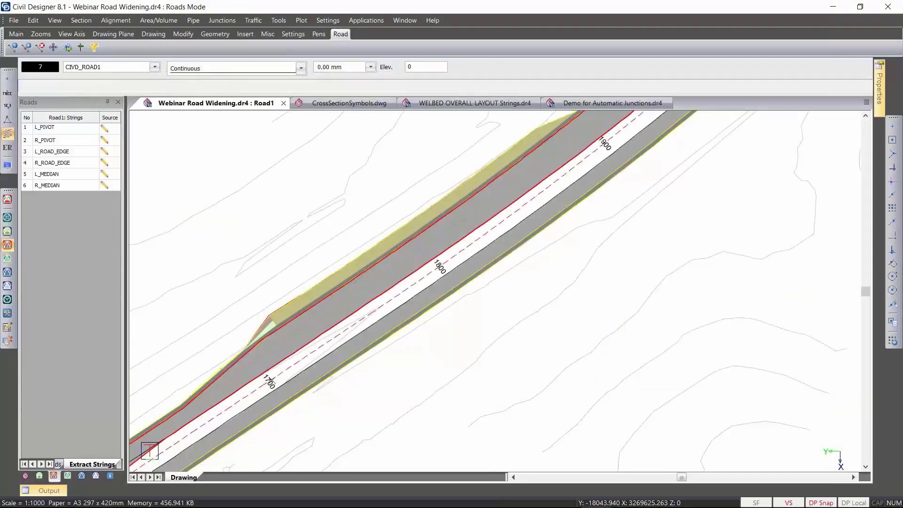
middle_drag(546, 360, 533, 383)
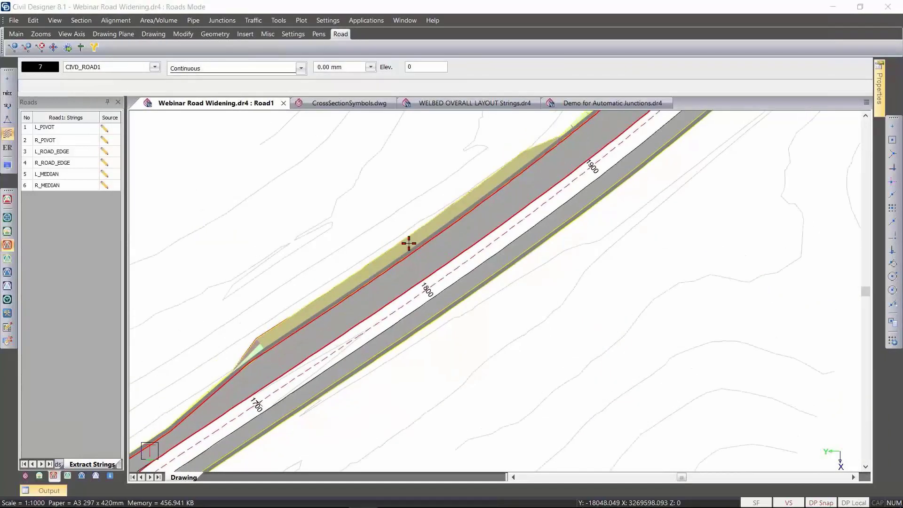
Open the Typical N2 road template from the template paths for editing and activate its Left Cut assembly.
click(278, 21)
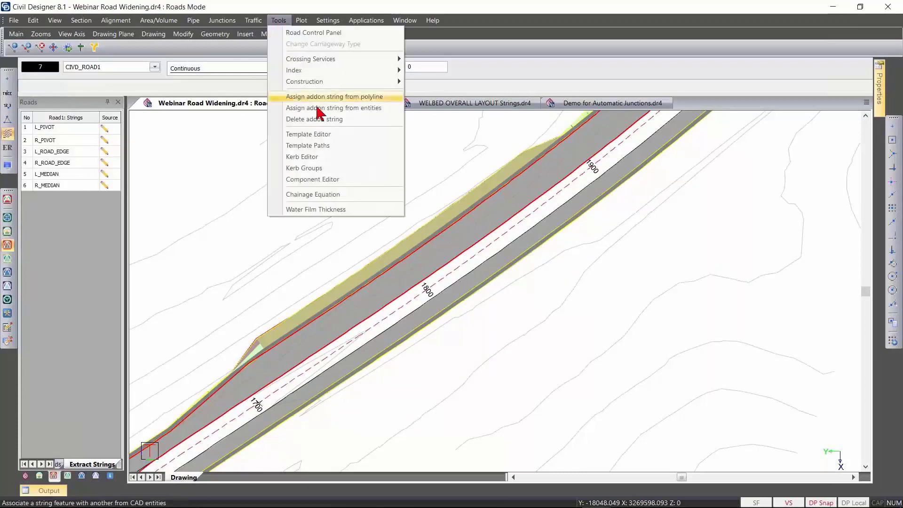
click(336, 150)
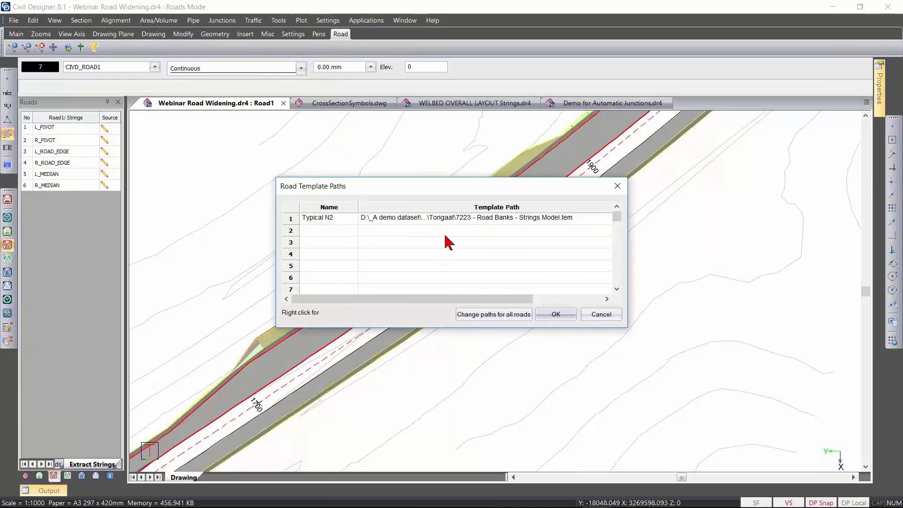
right_click(456, 215)
click(493, 255)
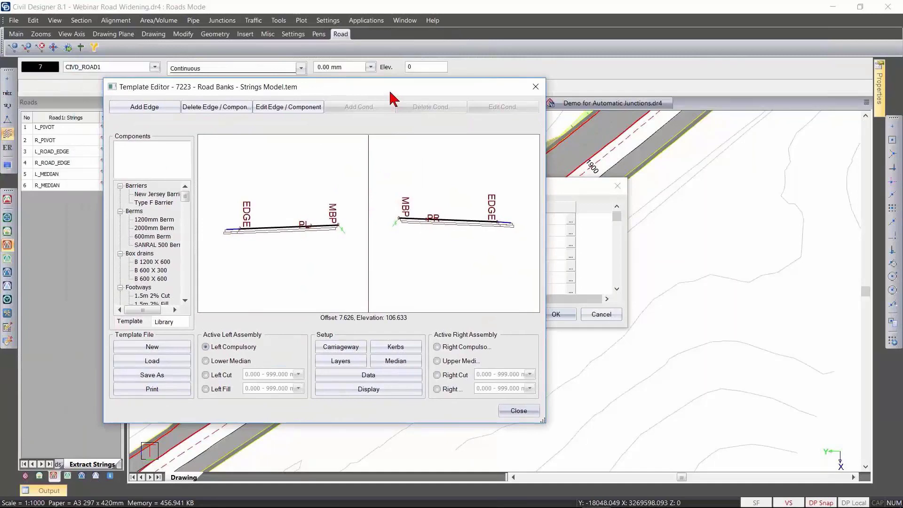
click(336, 263)
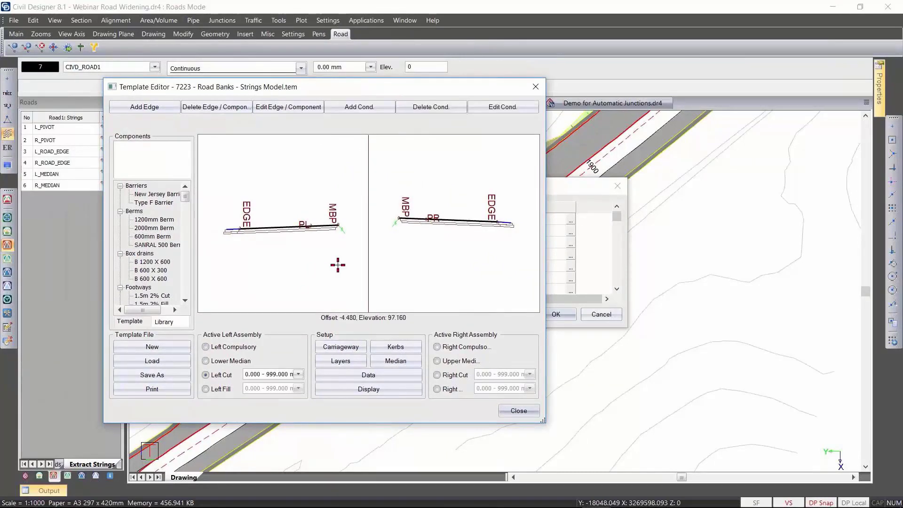
Add a left cut edge with slope 1:0 and Ground Intersect as its vertical value, and check its row in the data setup.
middle_drag(278, 241, 315, 254)
scroll(279, 248, up, 1)
scroll(373, 217, up, 1)
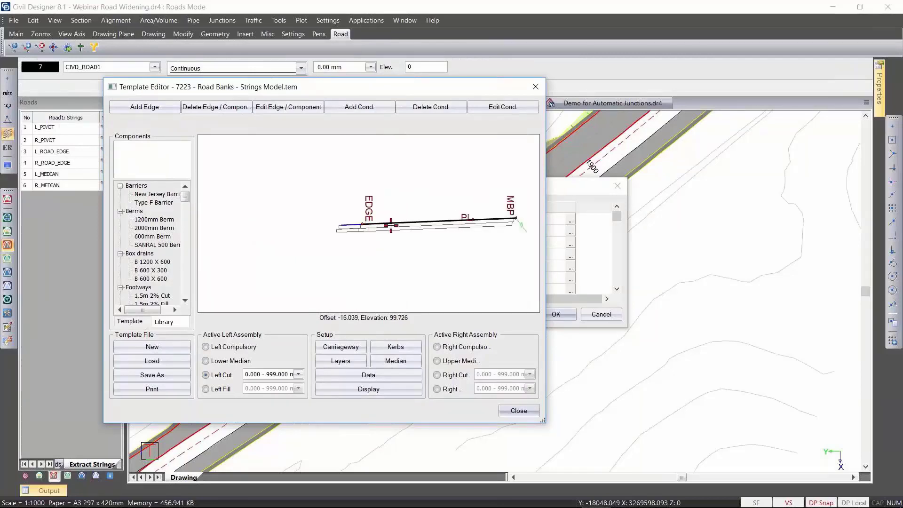
middle_drag(390, 226, 356, 240)
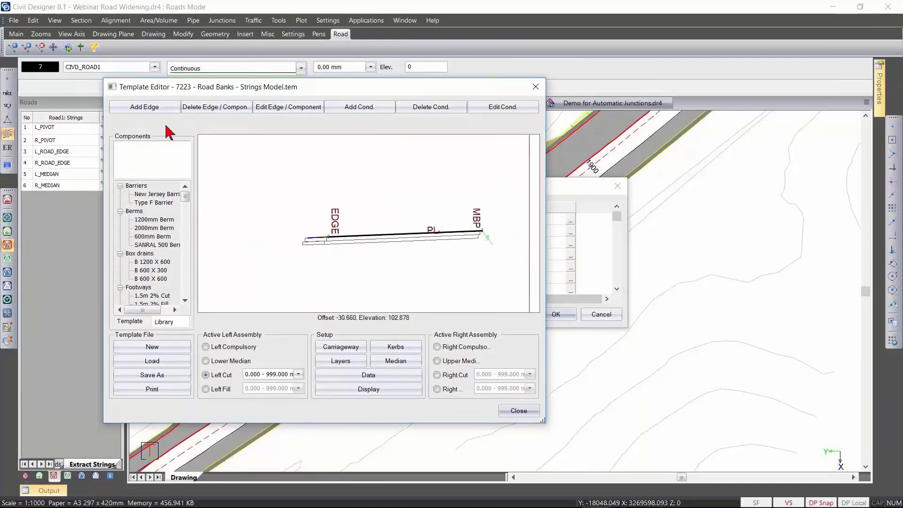
click(158, 111)
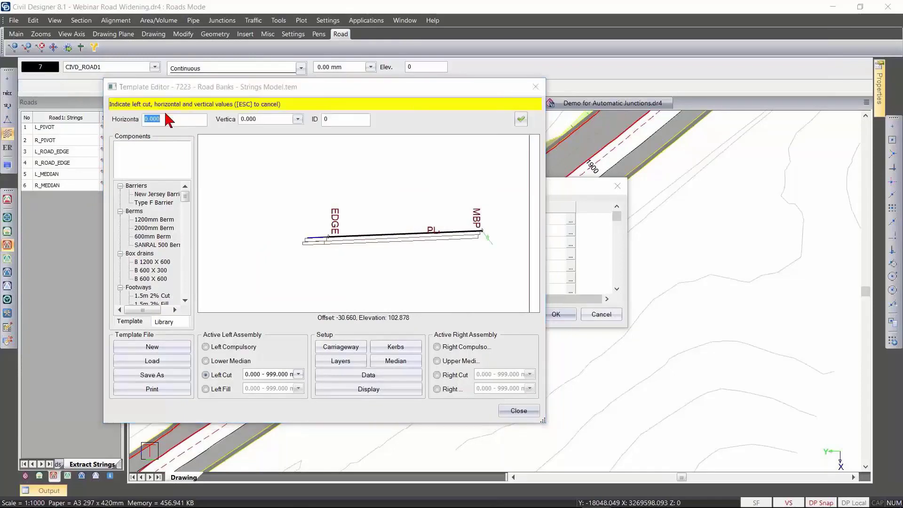
click(178, 121)
click(297, 120)
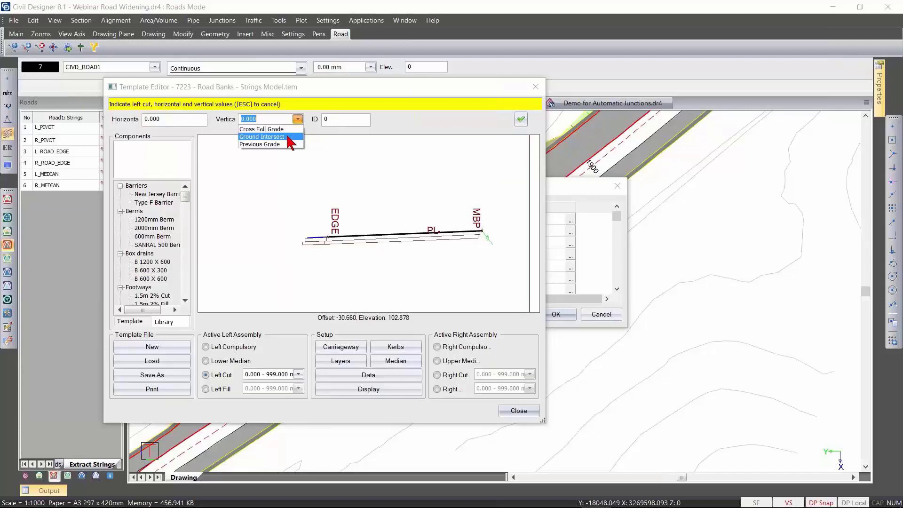
click(273, 137)
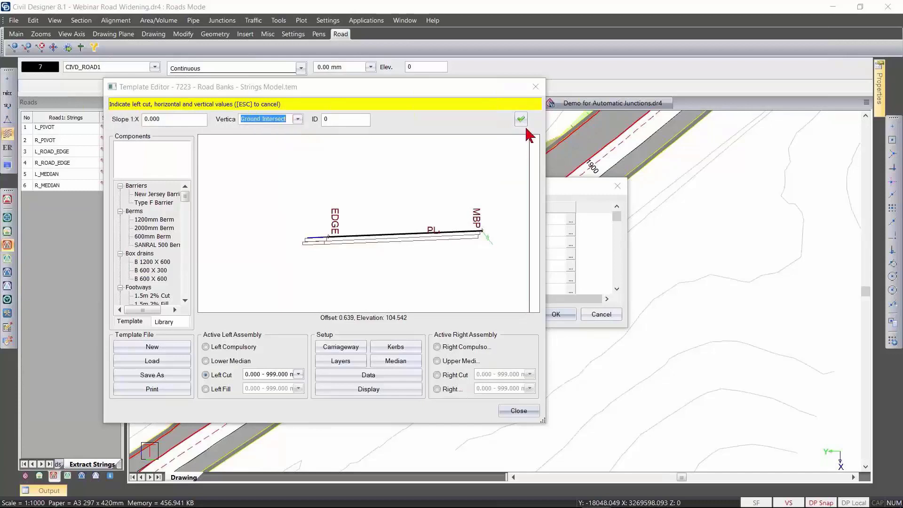
click(520, 119)
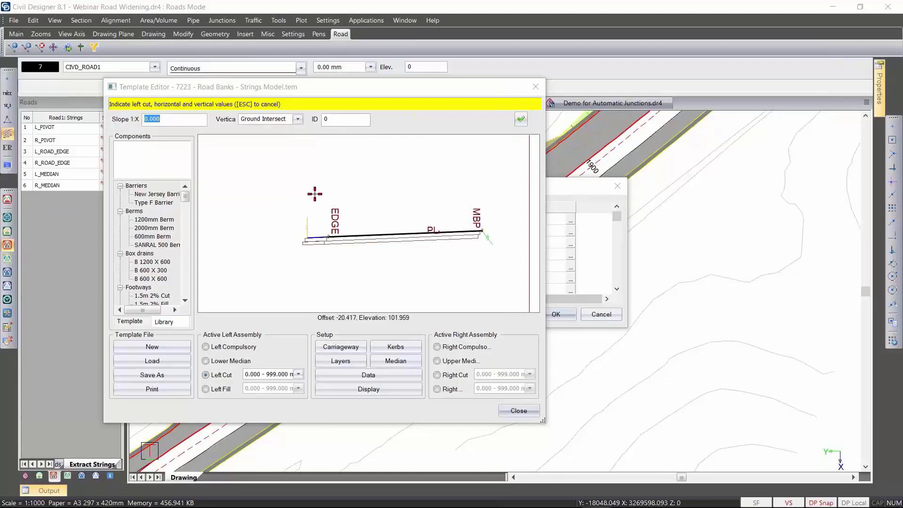
click(323, 228)
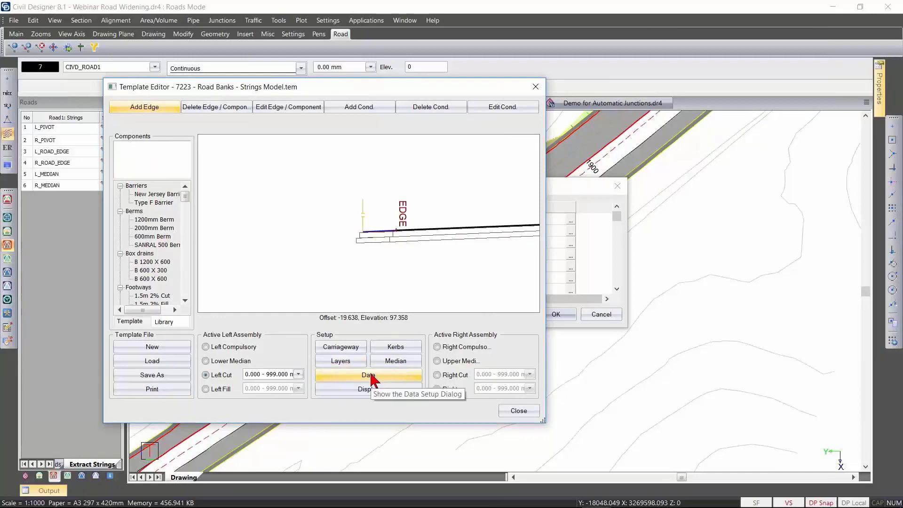
click(369, 375)
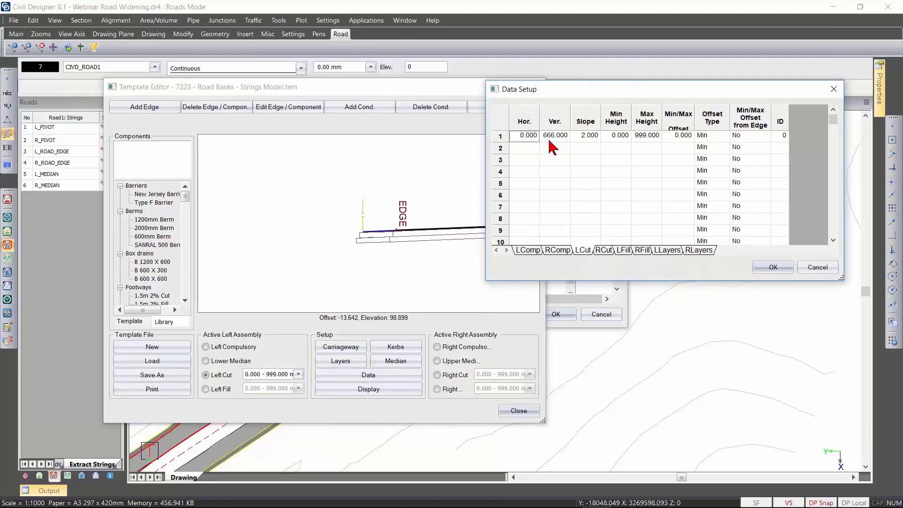
click(772, 268)
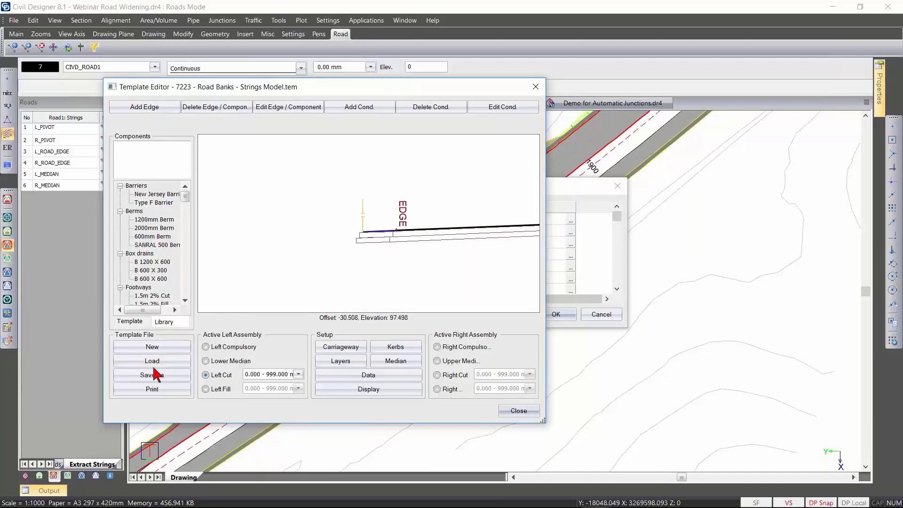
Examine the geometry of the template's Retaining Wall Cut component, including the vertical options available for row 5.
click(132, 322)
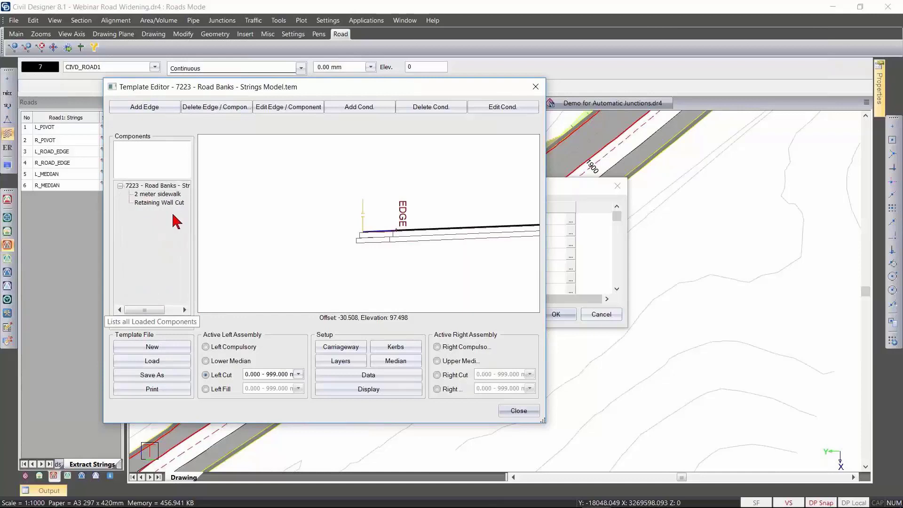
click(155, 205)
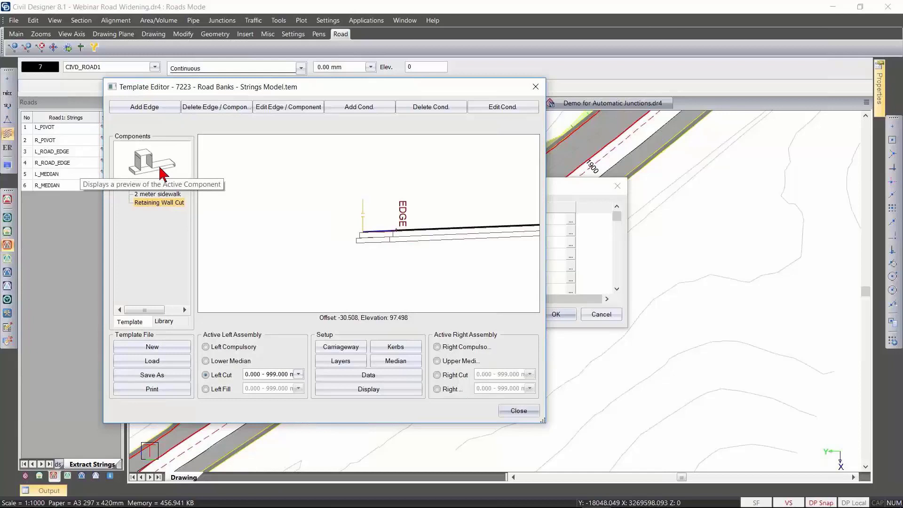
right_click(170, 204)
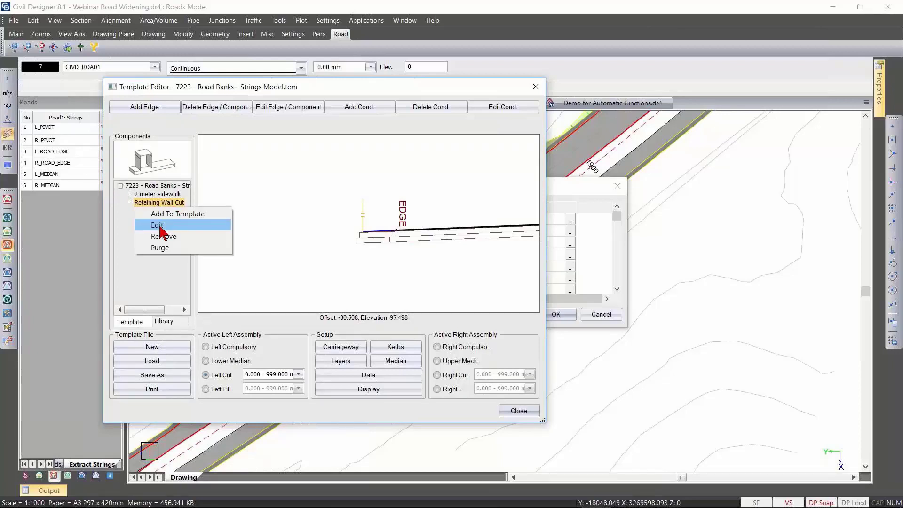
click(160, 228)
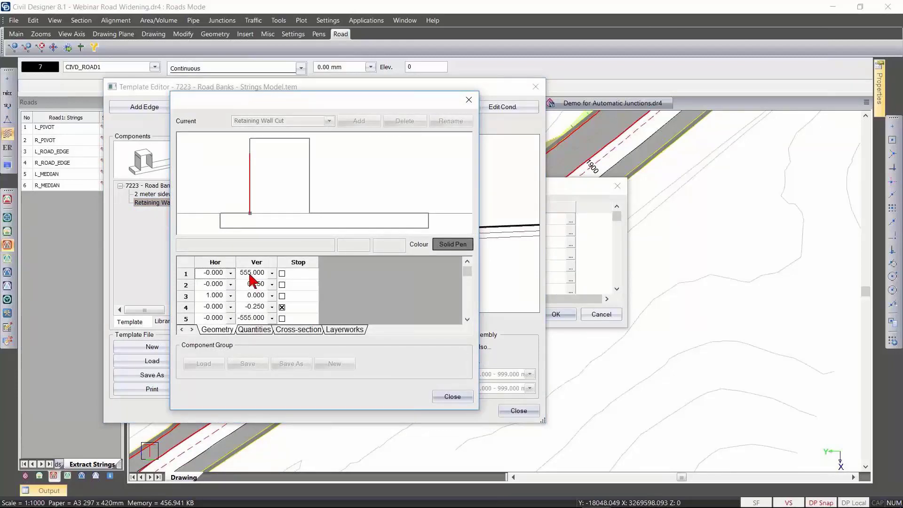
click(216, 318)
click(272, 318)
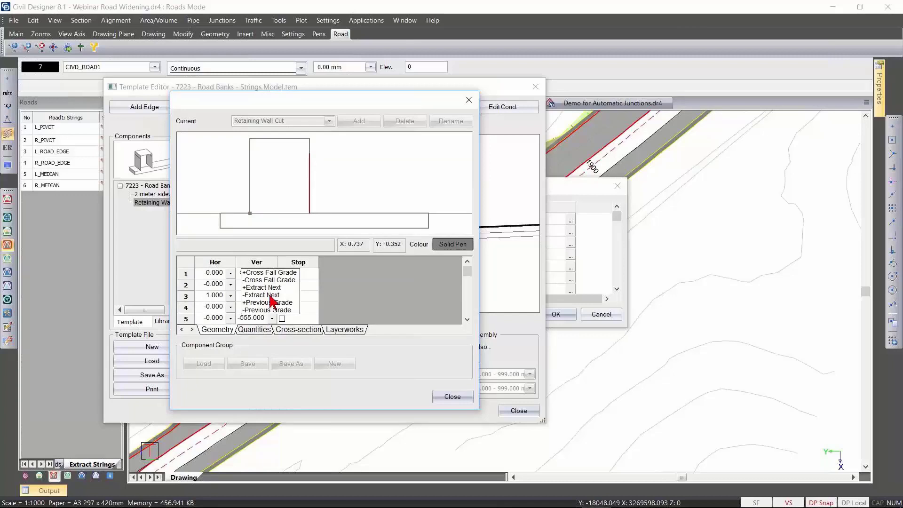
click(271, 301)
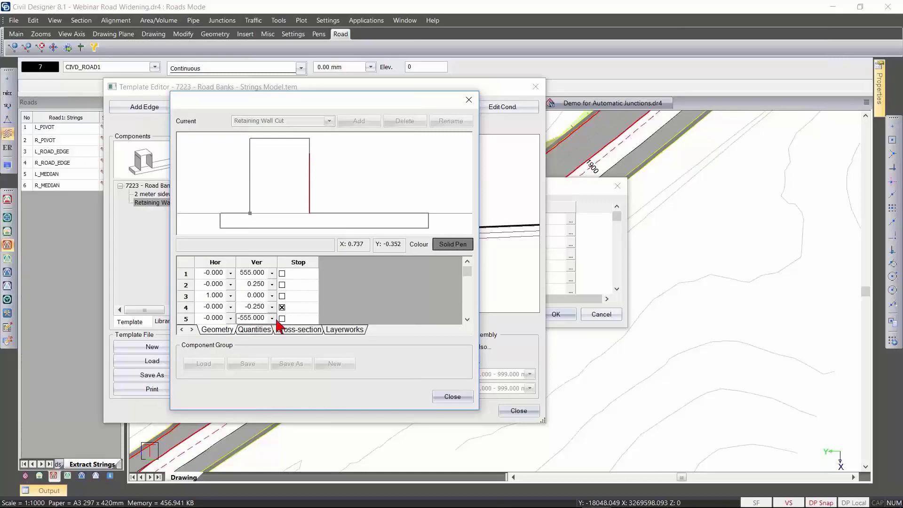
click(451, 396)
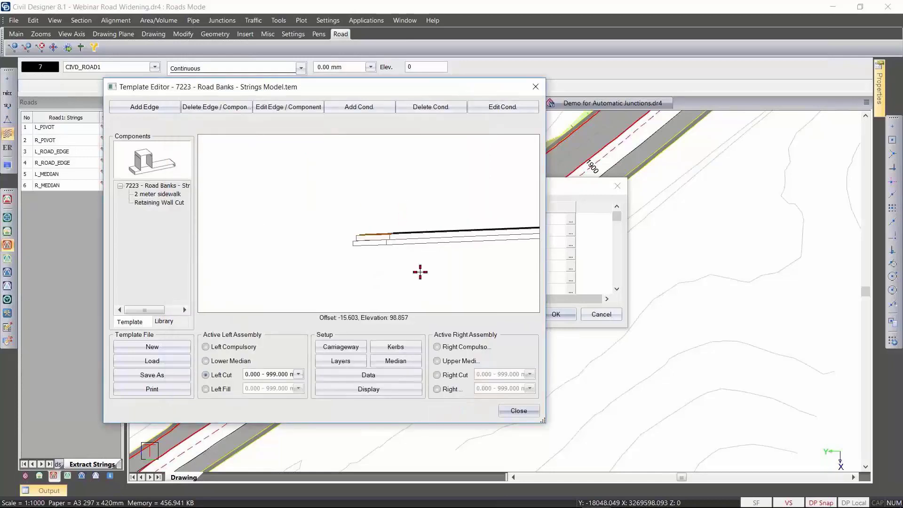
Place the Retaining Wall Cut component on the left cut edge and mirror the assembly to the right side.
double_click(167, 205)
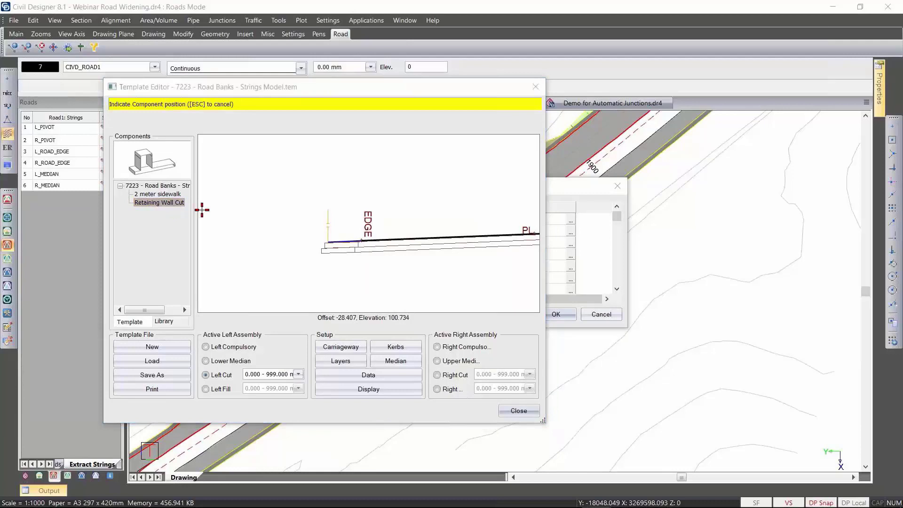
click(203, 211)
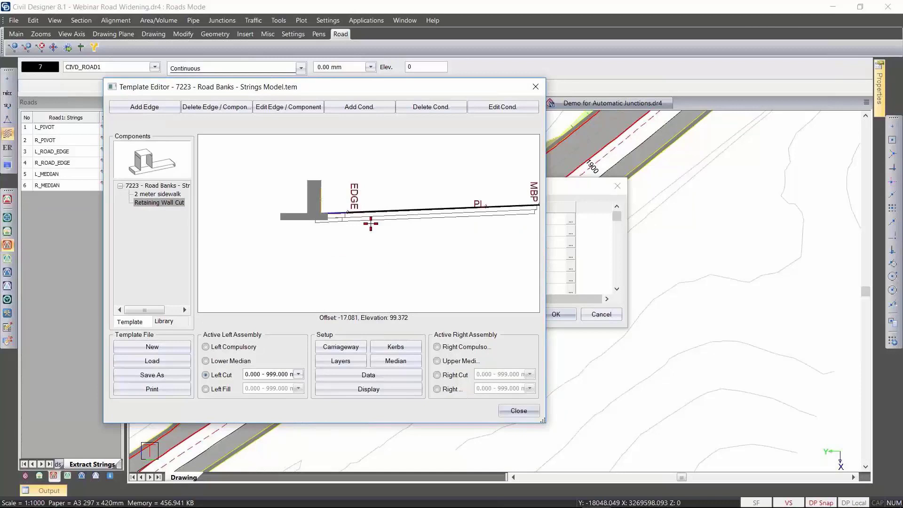
right_click(346, 240)
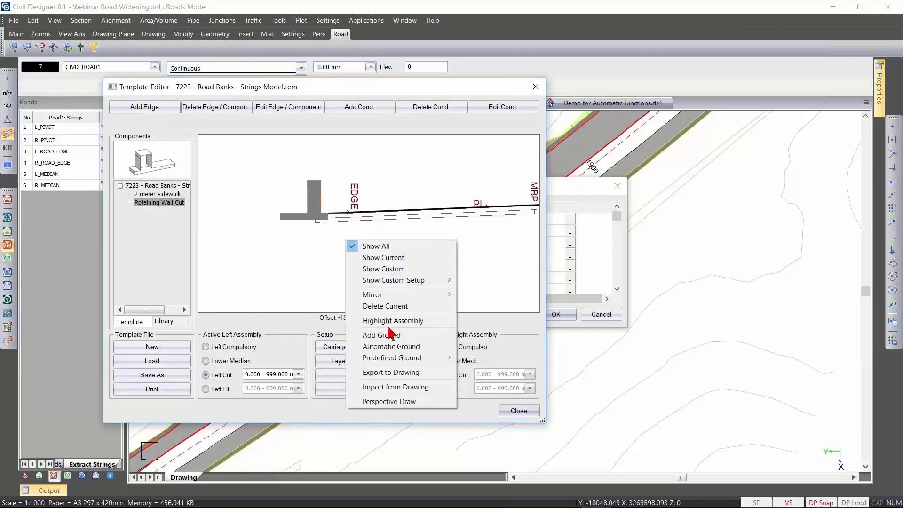
mouse_move(403, 296)
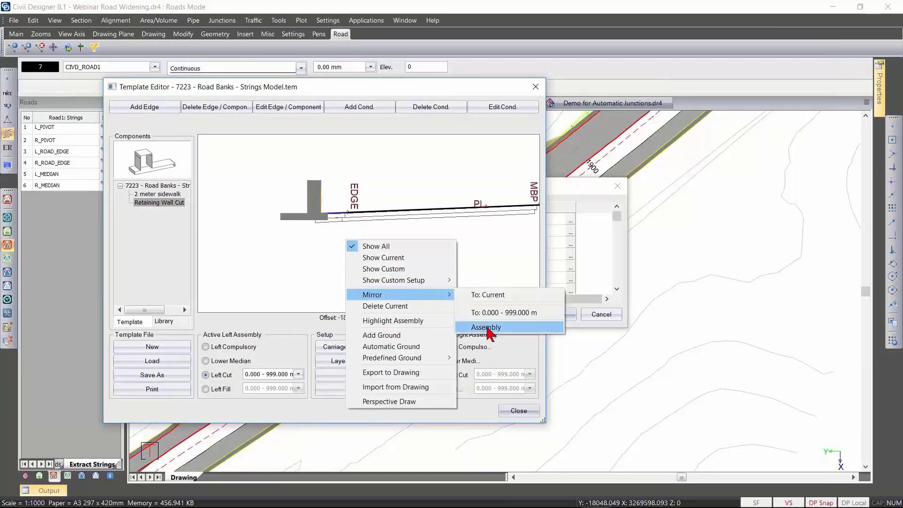
click(486, 328)
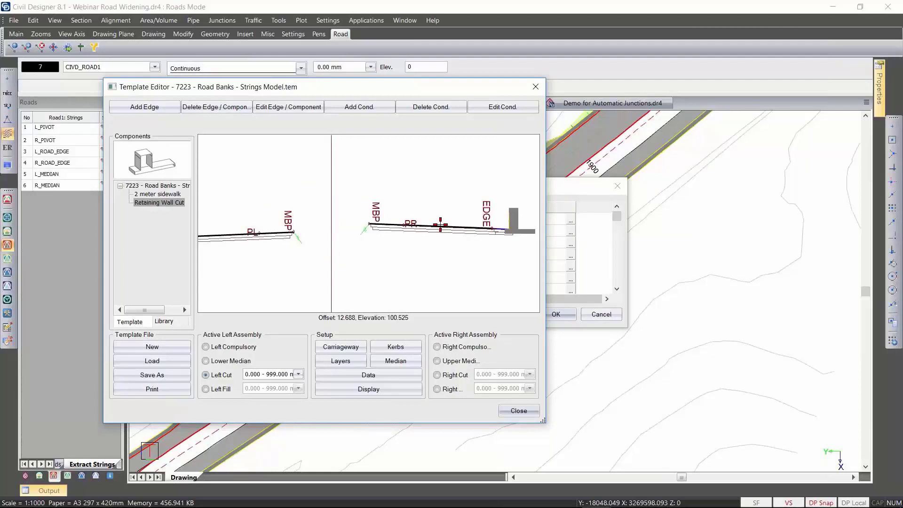
Enlarge the template editor and draw a test ground line across the whole template, rising from the carriageways to high ground beyond both road edges.
scroll(360, 230, down, 2)
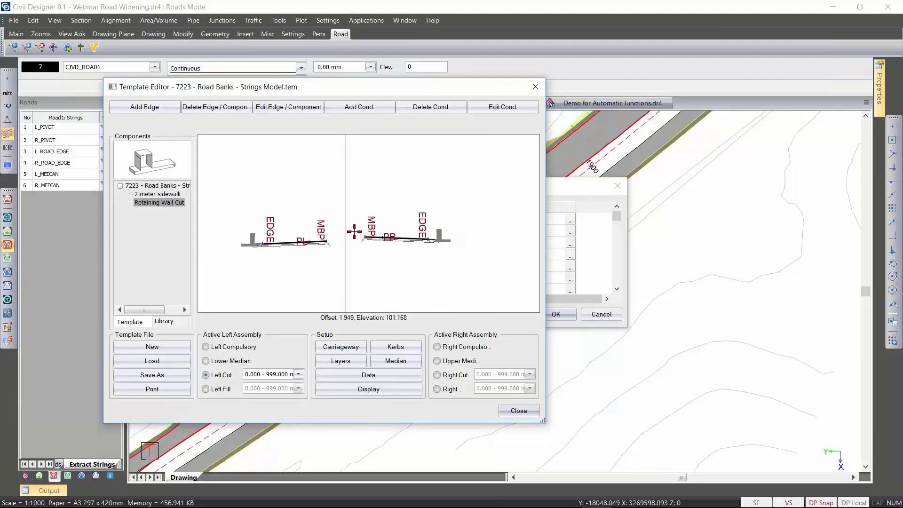
scroll(311, 215, up, 1)
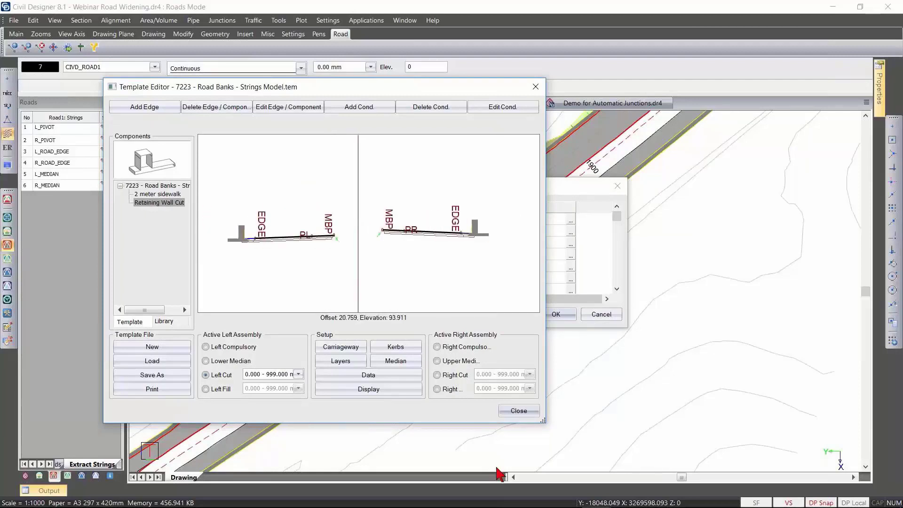
drag(543, 418, 791, 407)
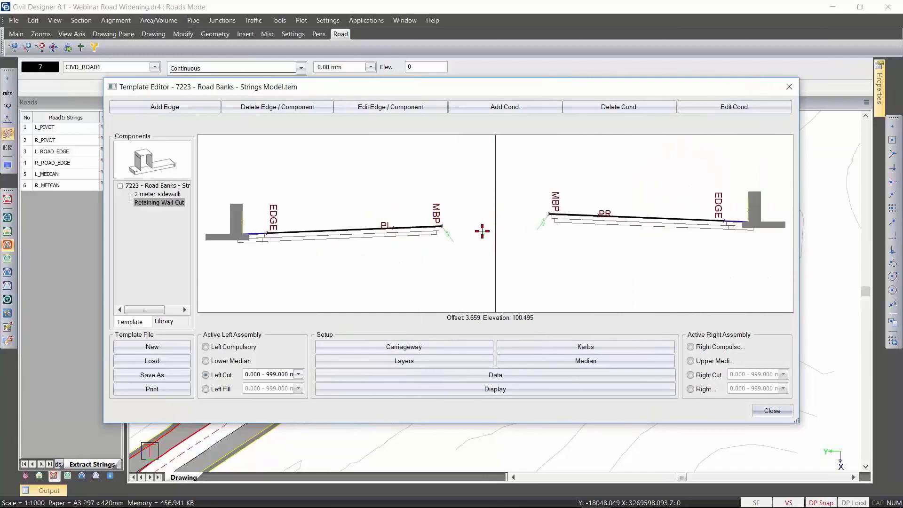
right_click(471, 246)
click(503, 342)
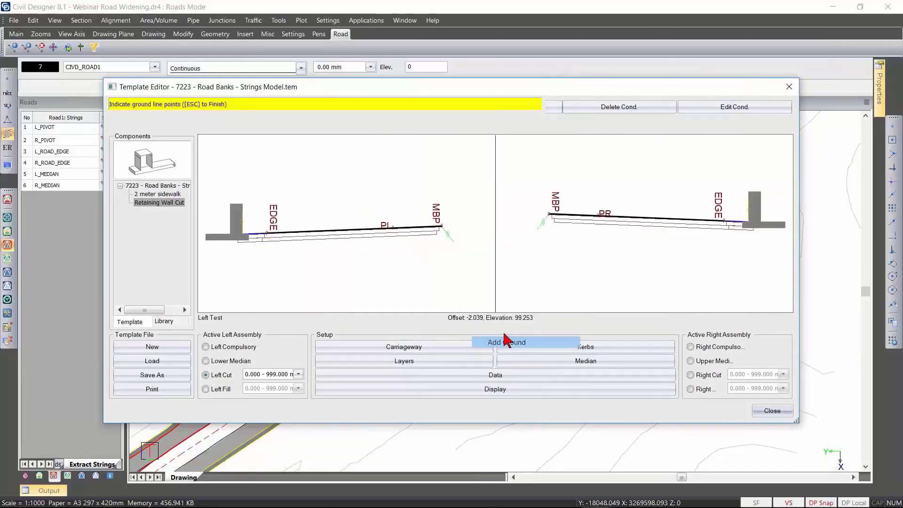
click(201, 149)
click(252, 149)
click(266, 179)
click(281, 217)
click(315, 254)
click(367, 262)
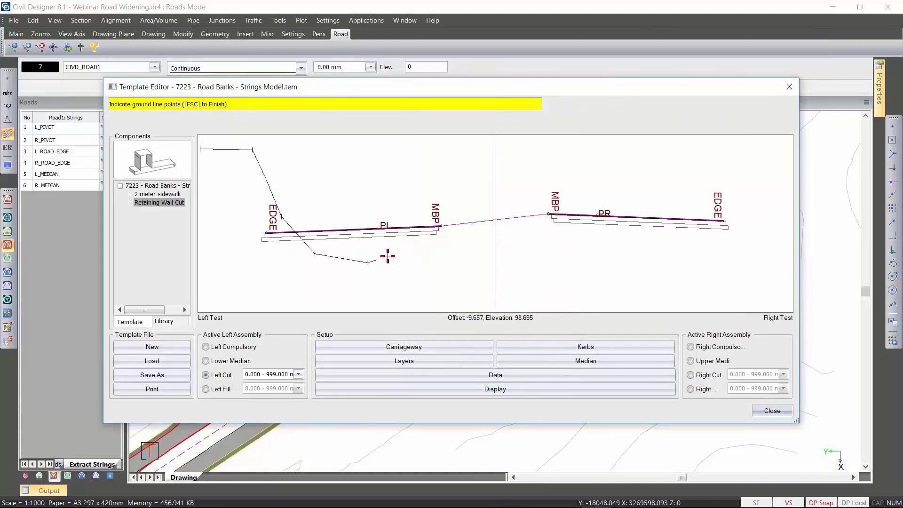
click(419, 242)
click(445, 233)
click(459, 232)
click(483, 240)
click(504, 243)
click(517, 241)
click(535, 232)
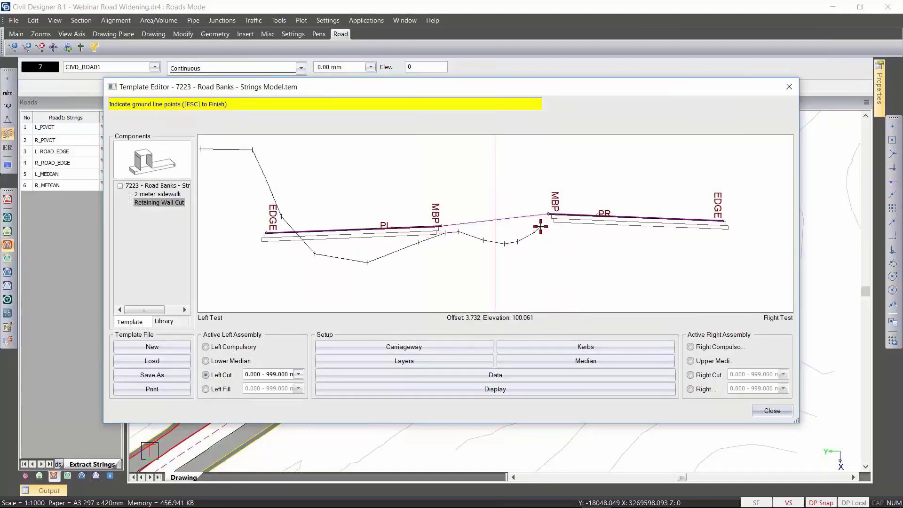
click(549, 214)
click(586, 213)
click(652, 212)
click(684, 214)
click(709, 216)
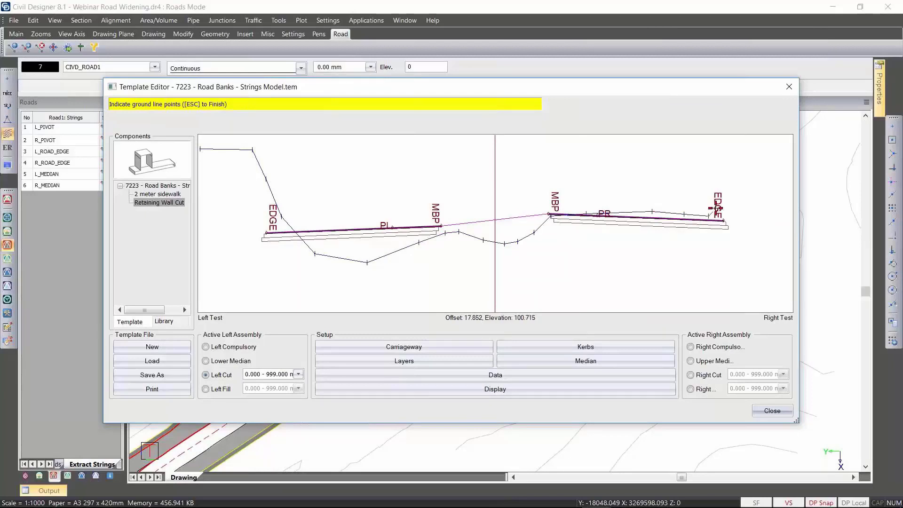
click(740, 189)
click(754, 174)
click(767, 166)
click(778, 166)
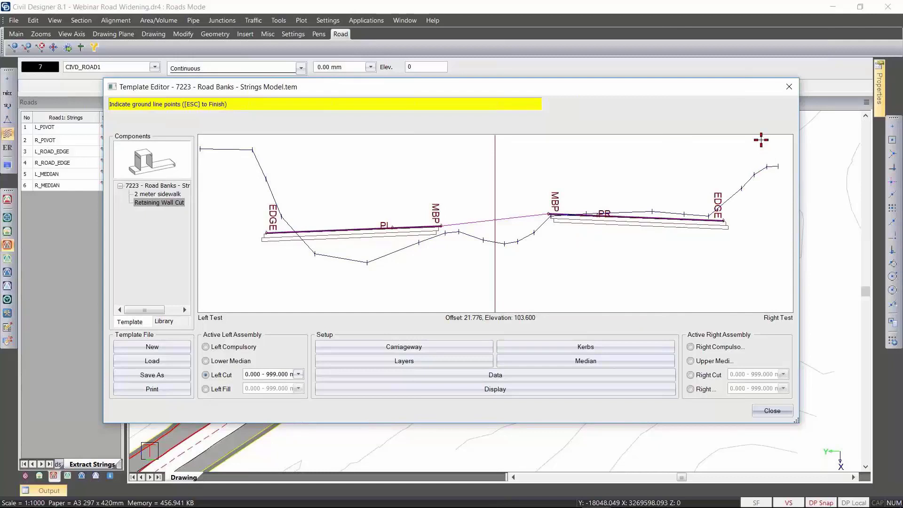
key(Escape)
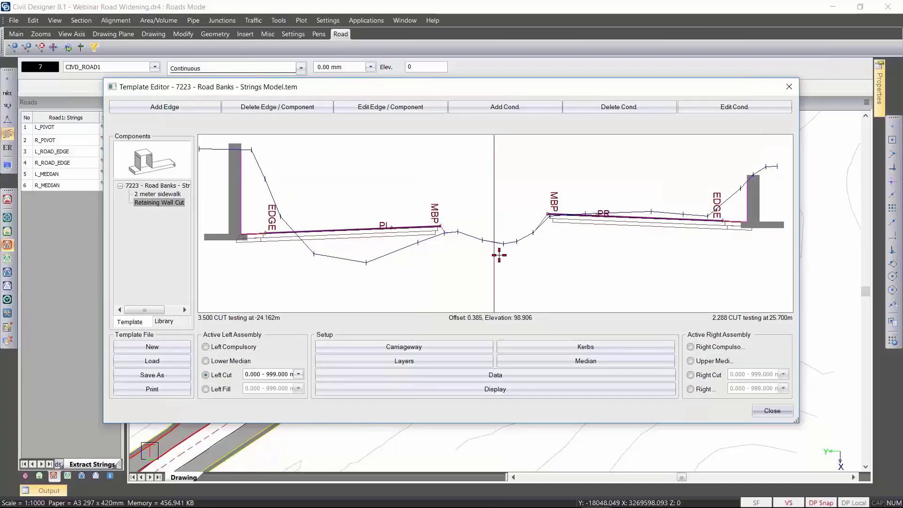
Inspect both retaining walls against the test ground, discard the template changes and accept the road template paths.
scroll(499, 255, up, 3)
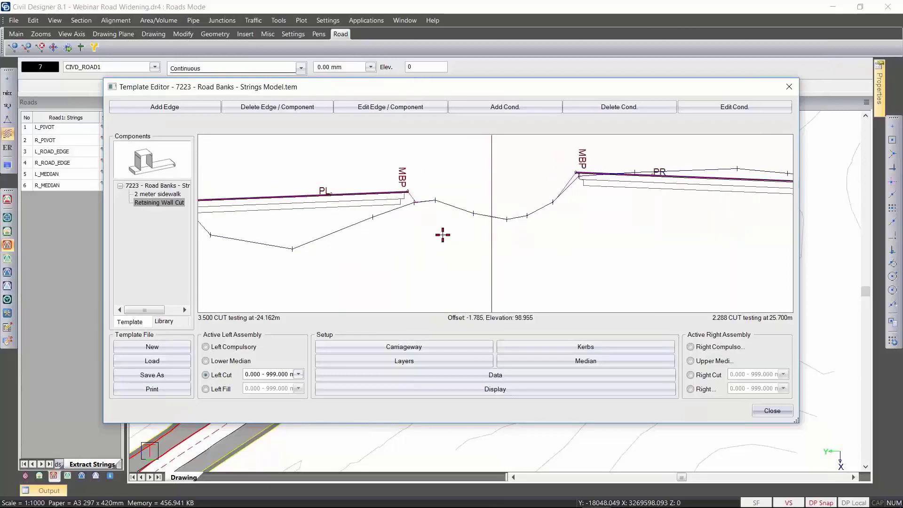
scroll(486, 222, down, 1)
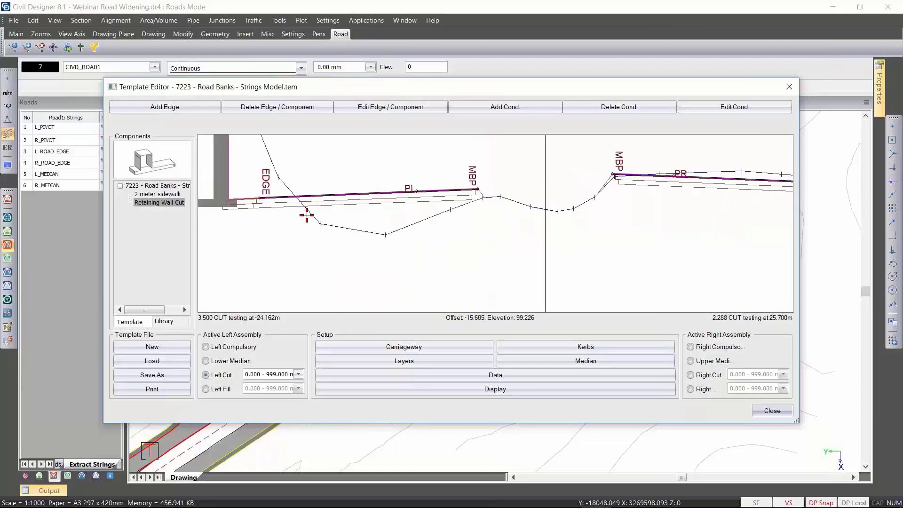
scroll(332, 261, up, 3)
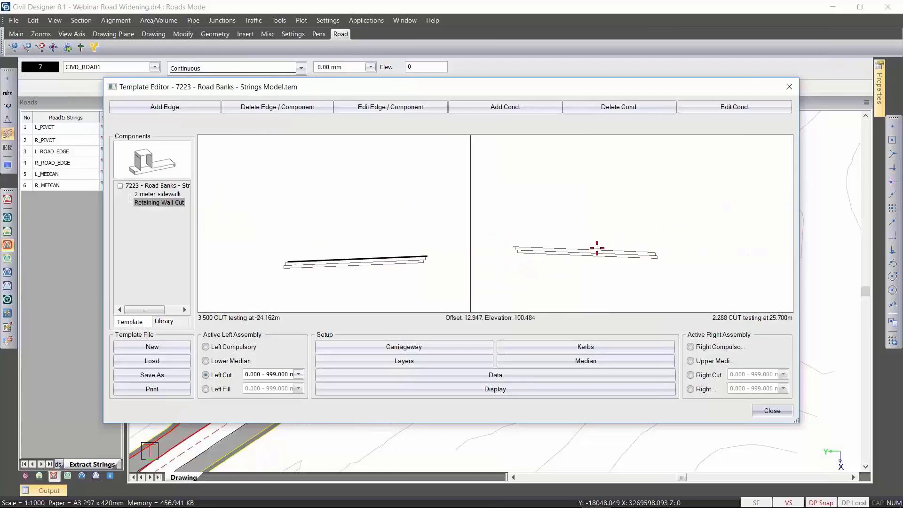
scroll(596, 247, down, 2)
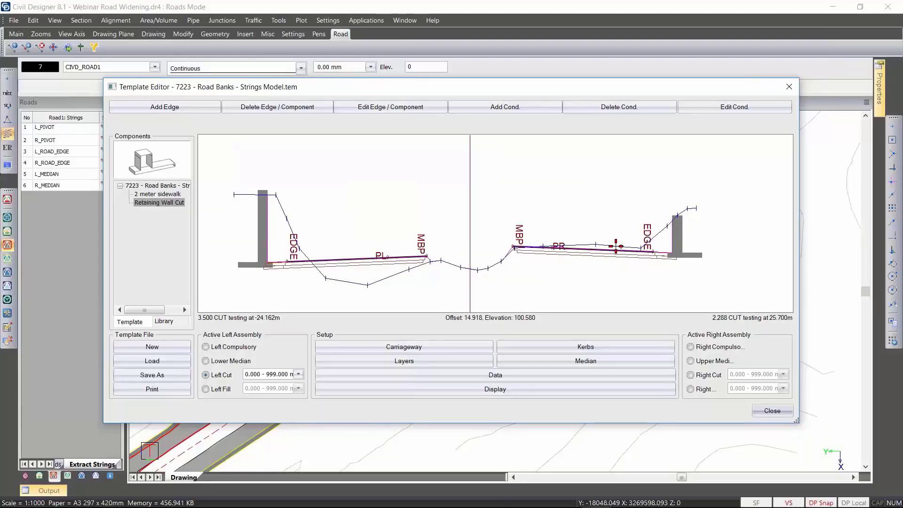
click(767, 412)
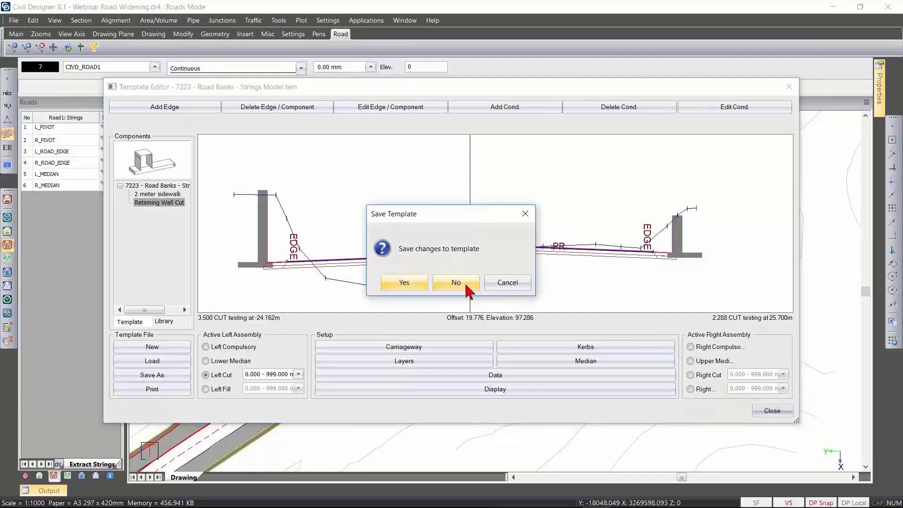
click(466, 282)
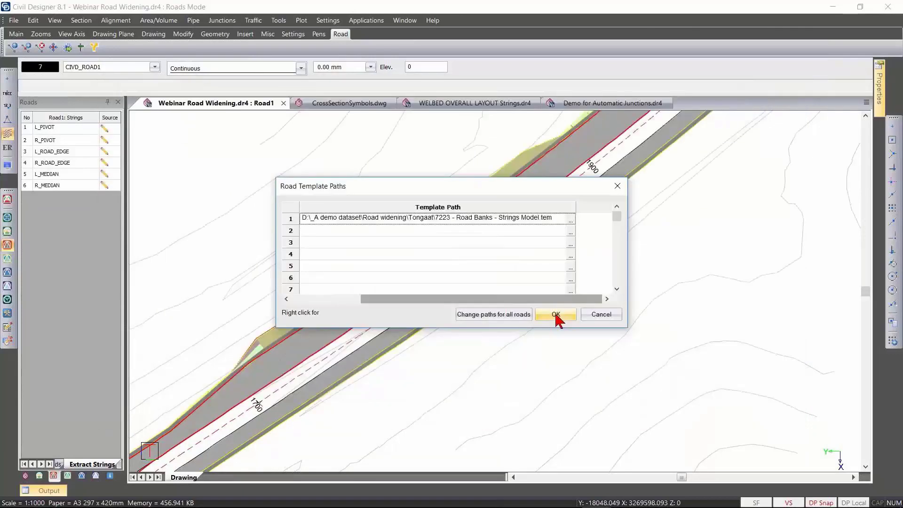
click(555, 315)
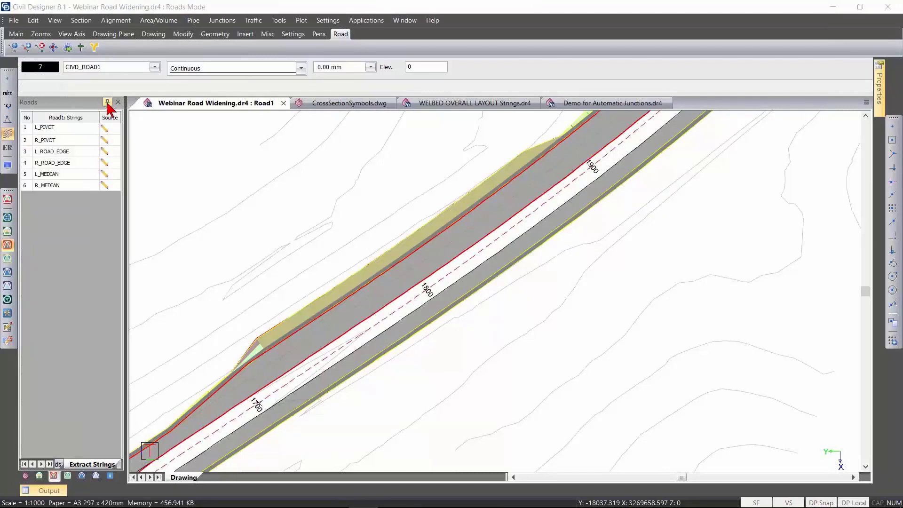
Hide the Roads panel, switch to the WELBED OVERALL LAYOUT Strings drawing, and set River View Road to generate as Strings with recalculation.
click(108, 102)
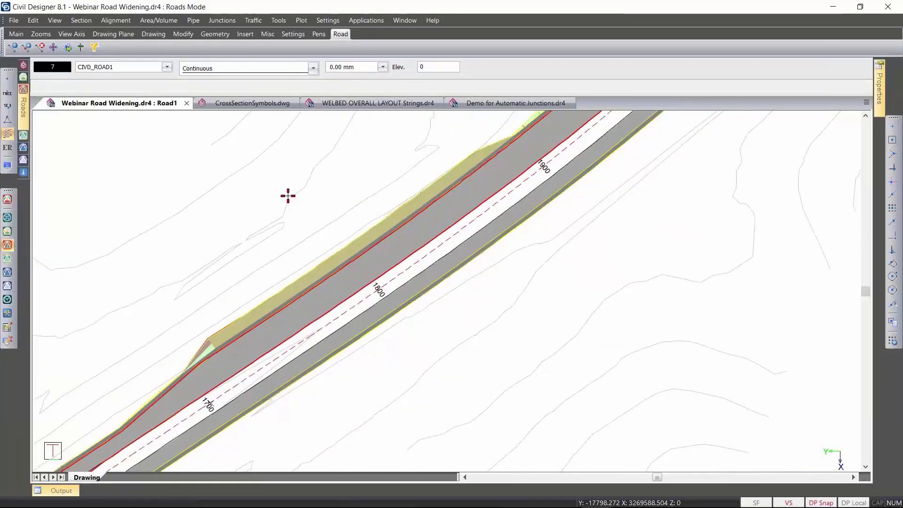
click(361, 103)
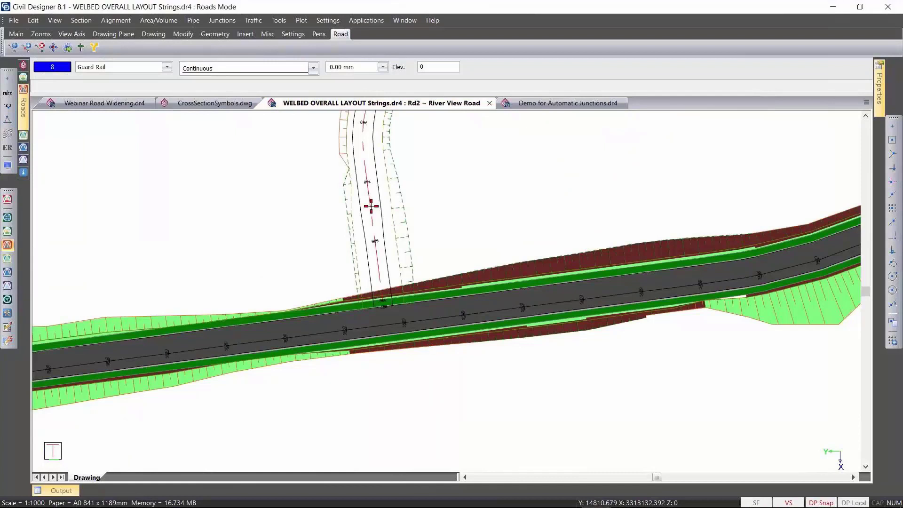
click(371, 206)
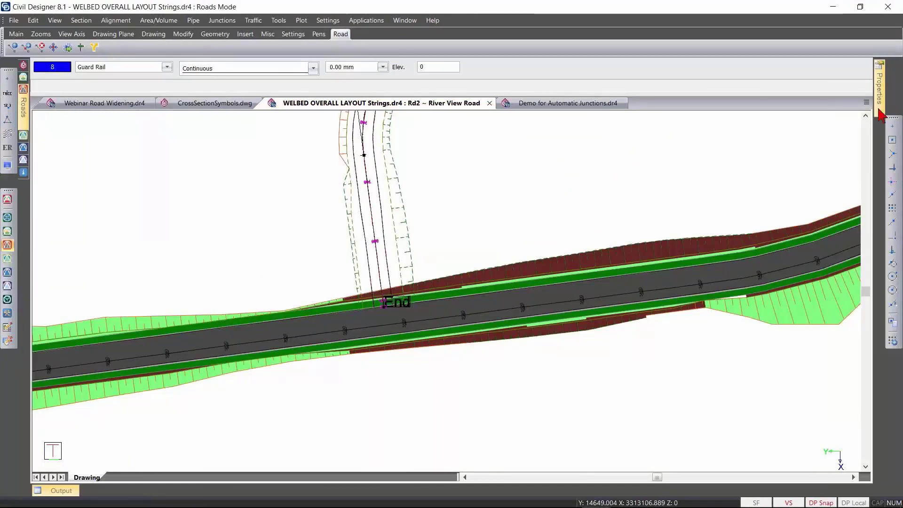
mouse_move(878, 111)
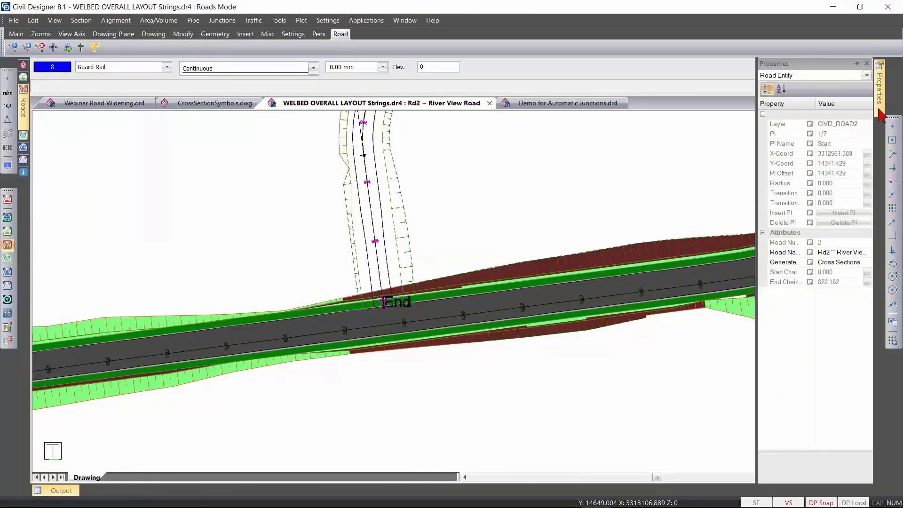
click(866, 262)
click(851, 283)
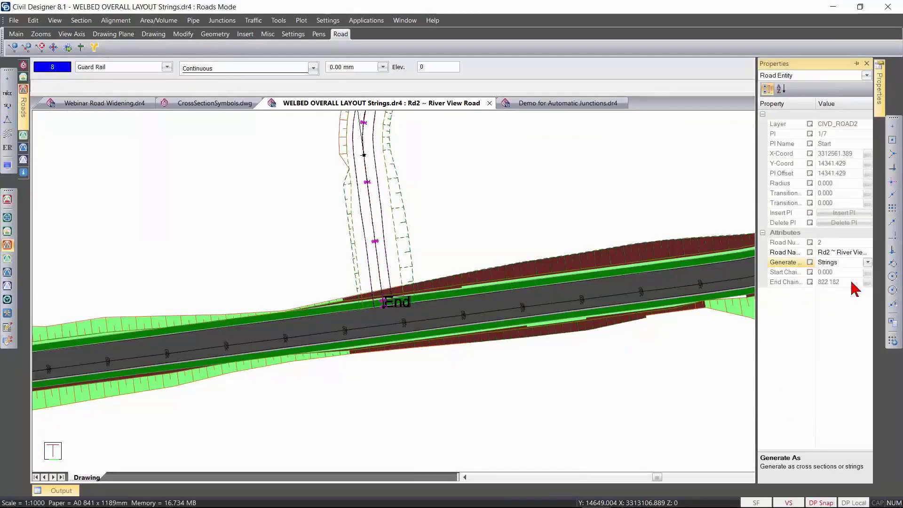
right_click(484, 202)
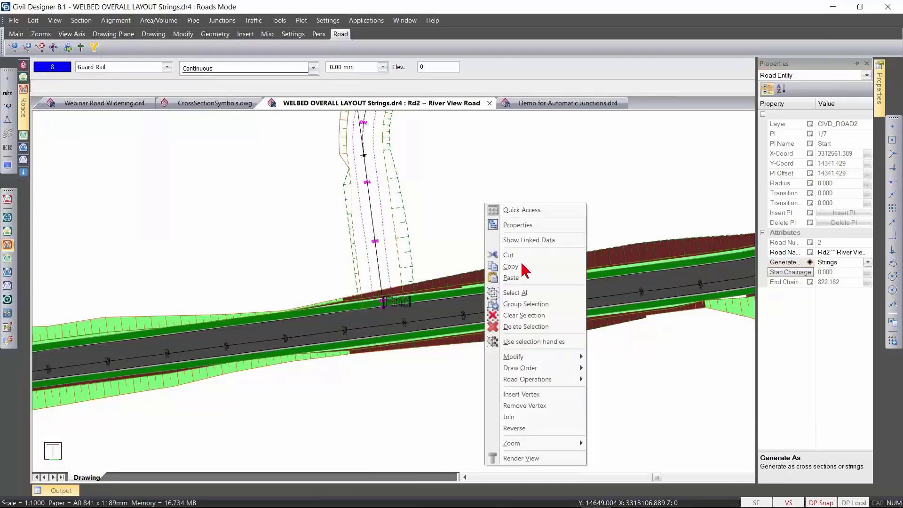
click(540, 316)
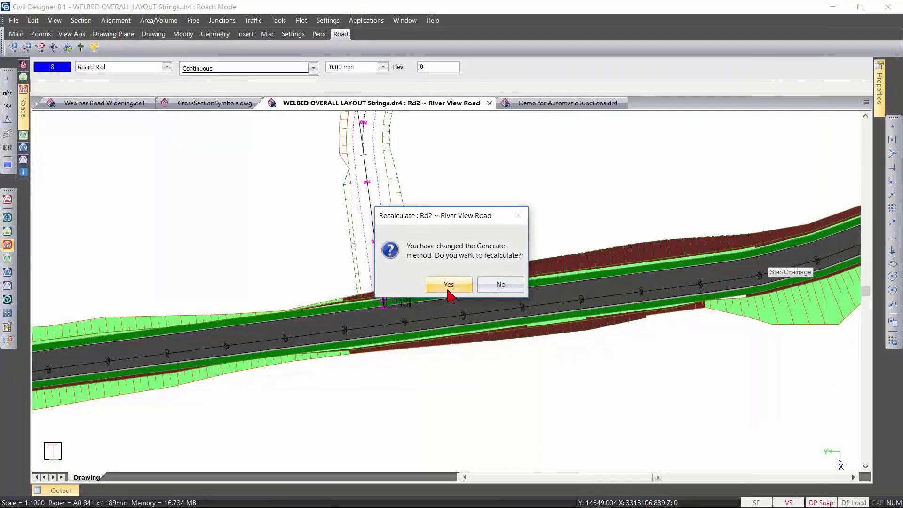
click(449, 285)
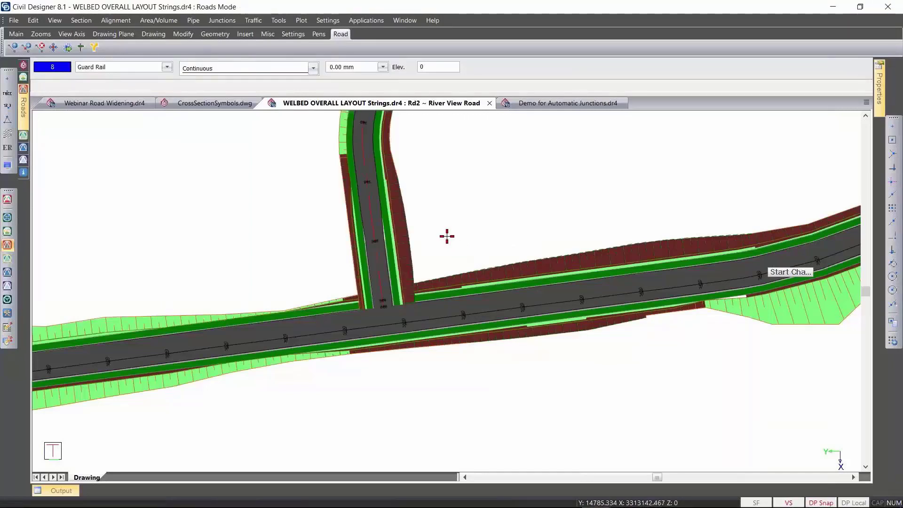
Open River View Road's vertical alignment and inspect the end where it ties into the Welbedaght Taxi Route.
scroll(447, 236, up, 2)
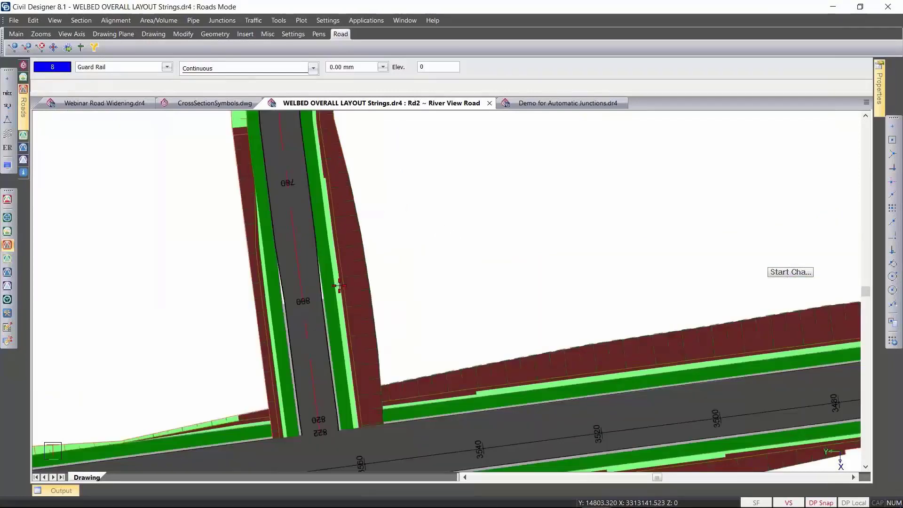
click(299, 261)
right_click(300, 261)
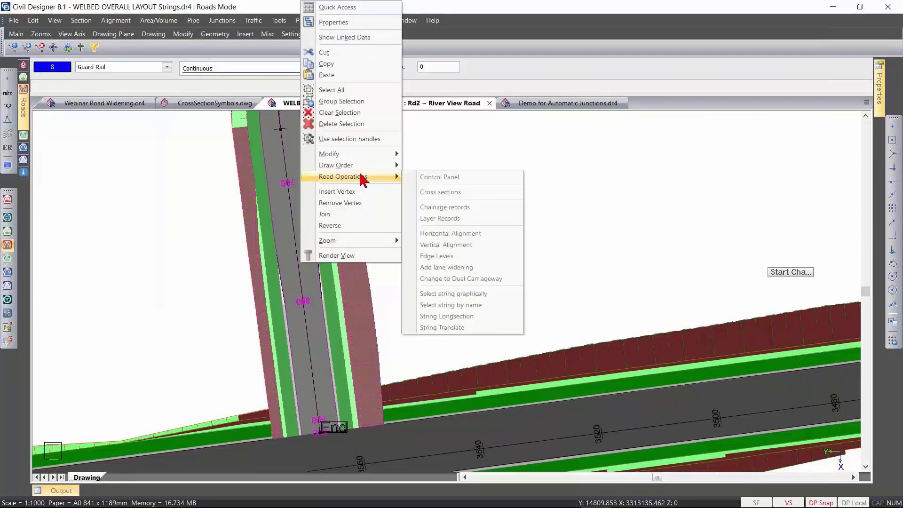
mouse_move(362, 177)
click(455, 244)
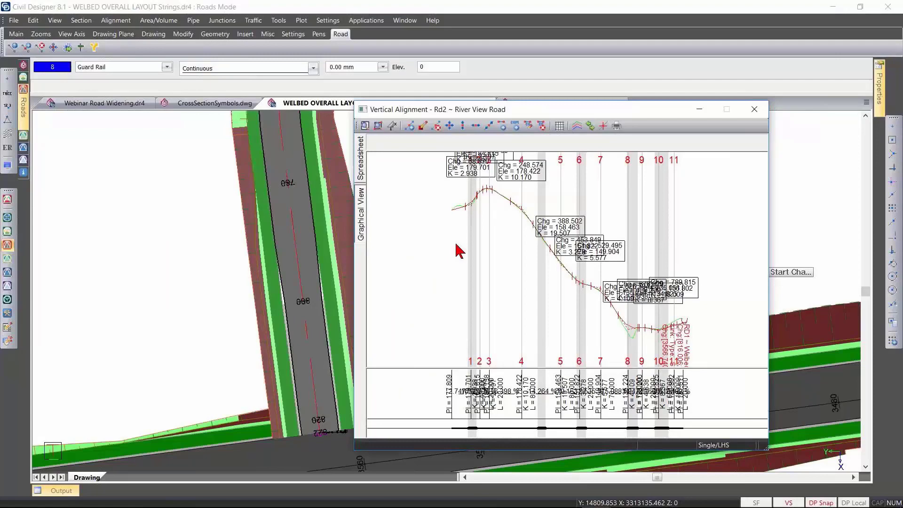
scroll(560, 256, up, 3)
scroll(545, 258, up, 3)
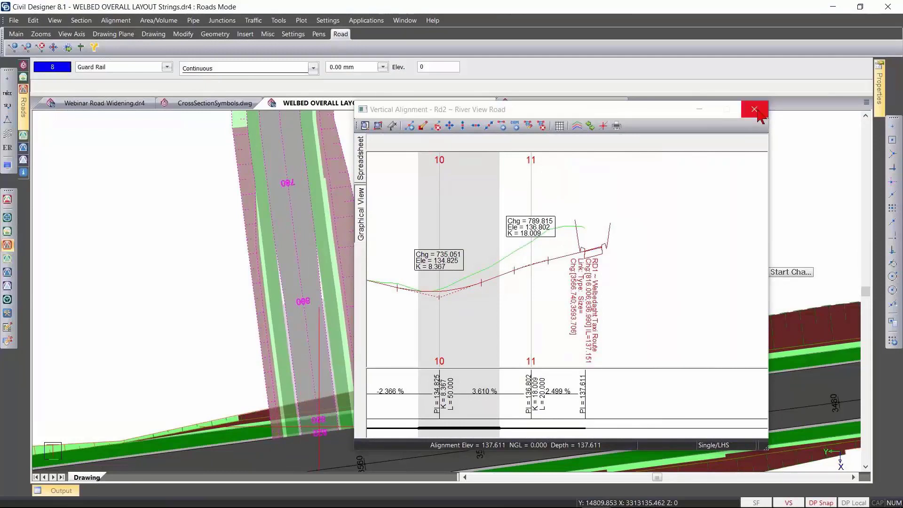
Set the pen for the vertical alignment's intersection tie-in points to colour 8, check the tie-in, and close the alignment.
click(578, 125)
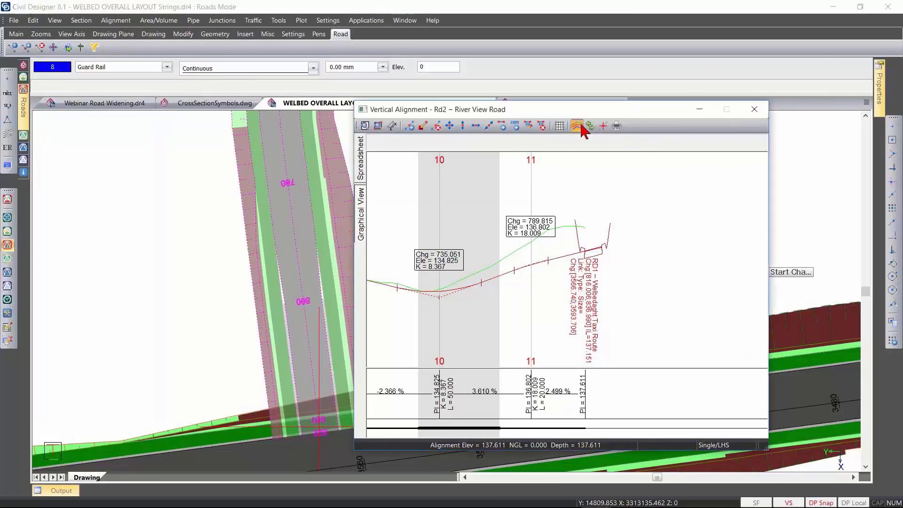
click(577, 125)
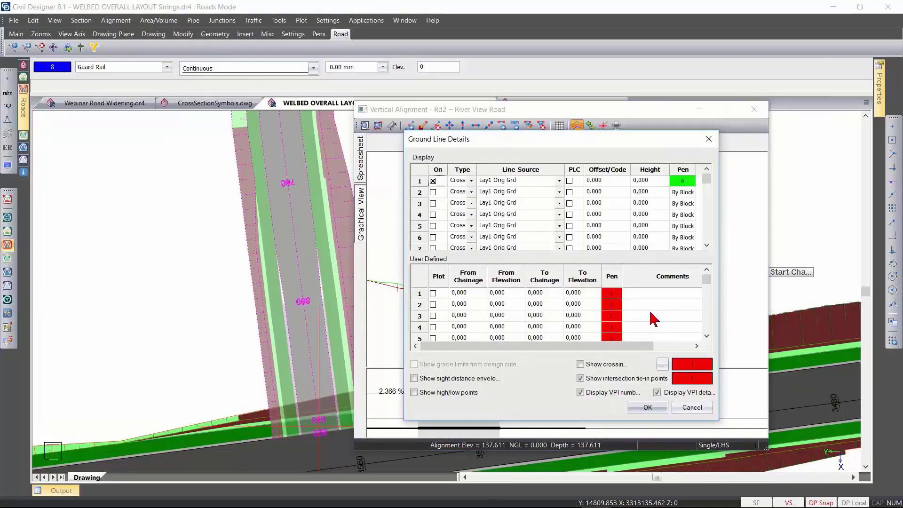
click(689, 379)
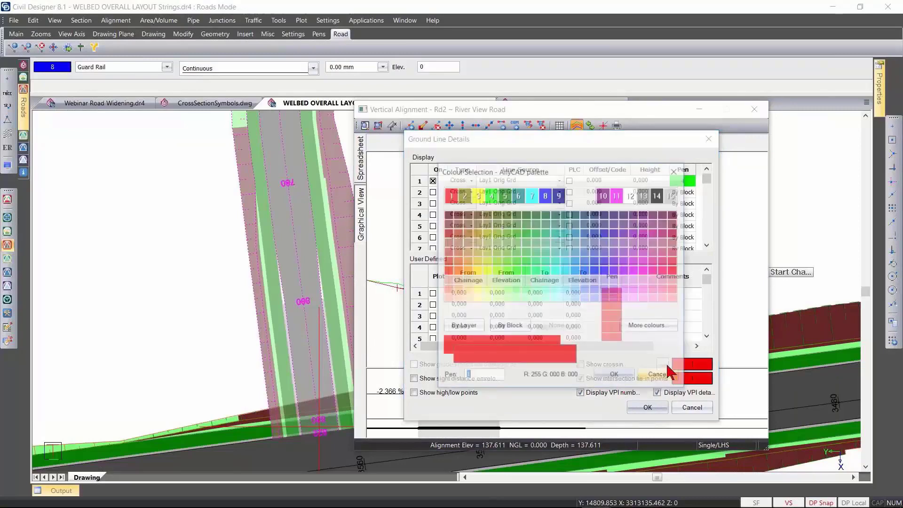
text(8)
key(Return)
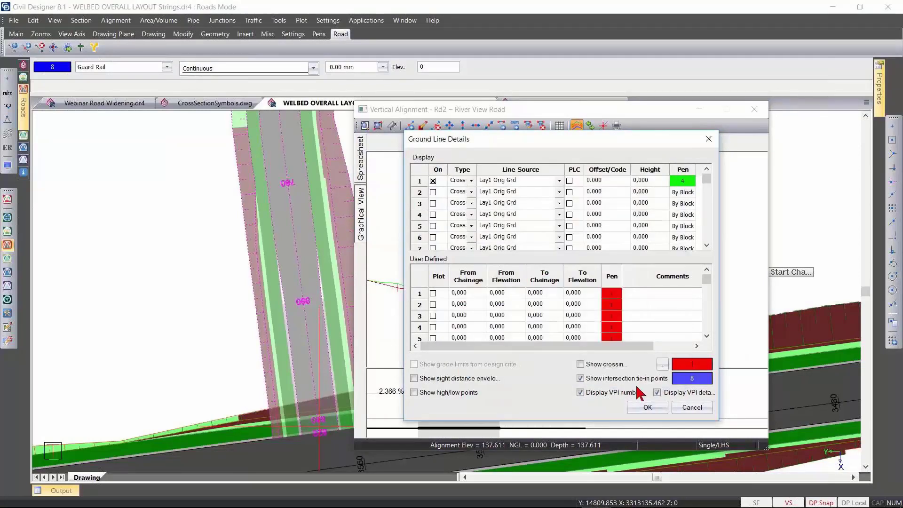
click(647, 407)
middle_drag(600, 275, 540, 256)
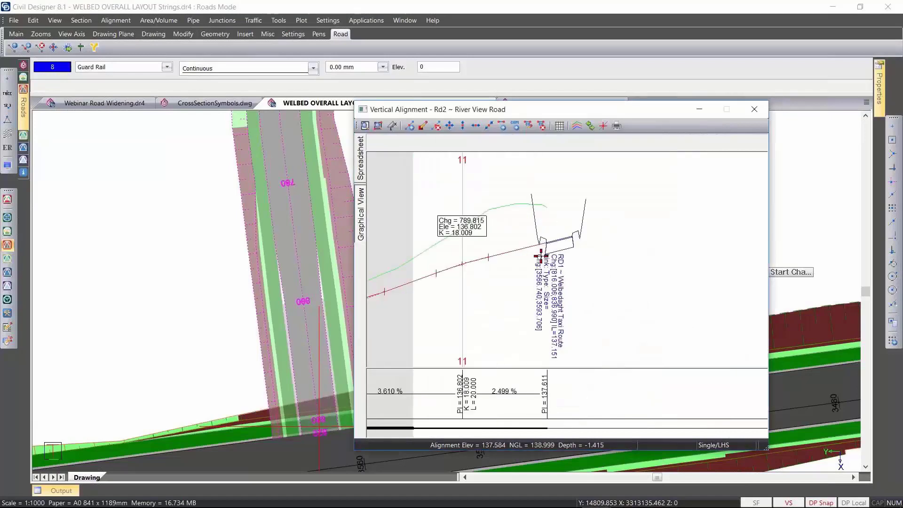
click(754, 109)
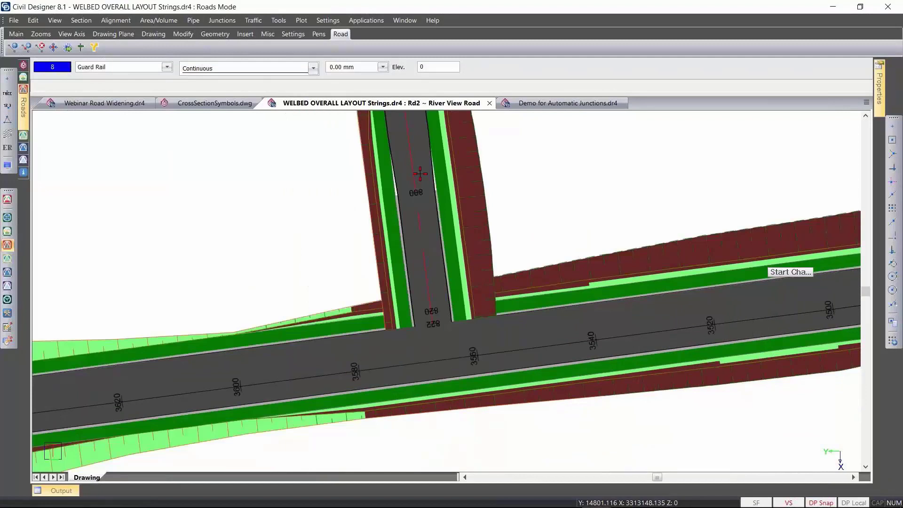
Add an intersection with River View Road as the intersecting road and Welbedaght Taxi Route as the main road.
click(221, 20)
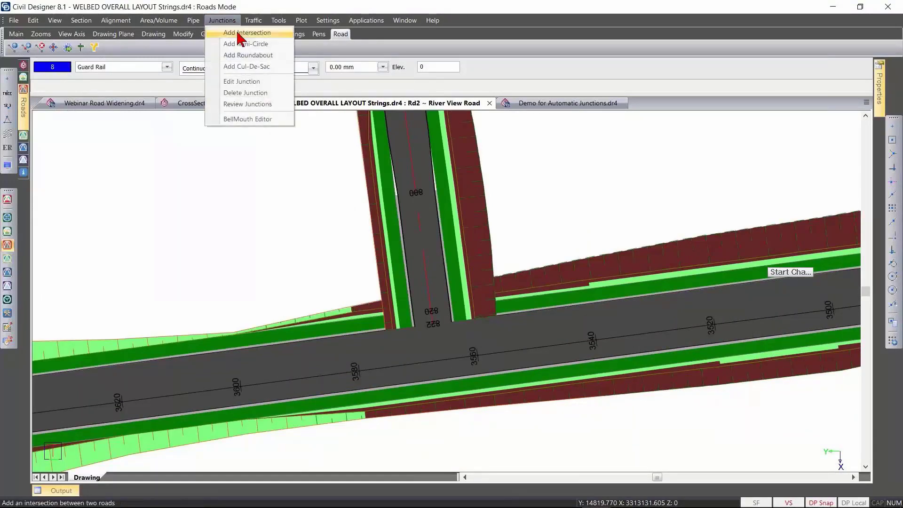
click(241, 33)
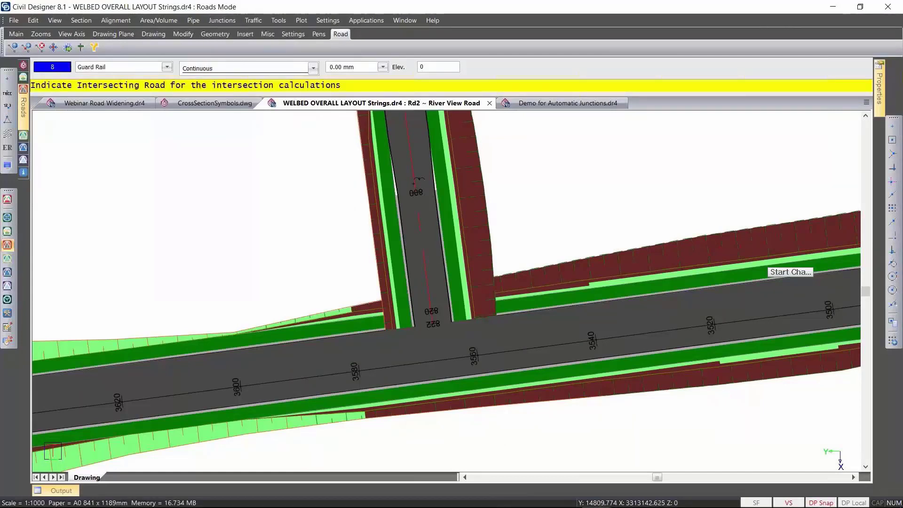
click(417, 182)
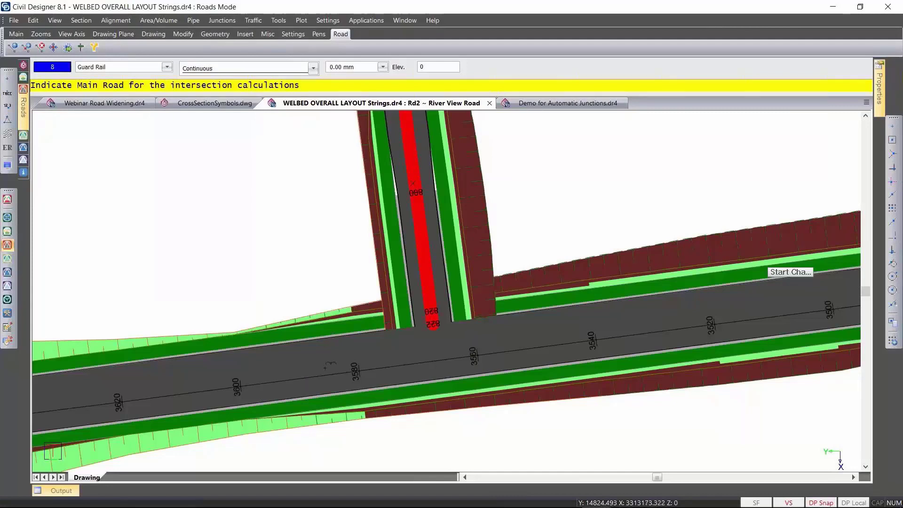
click(329, 365)
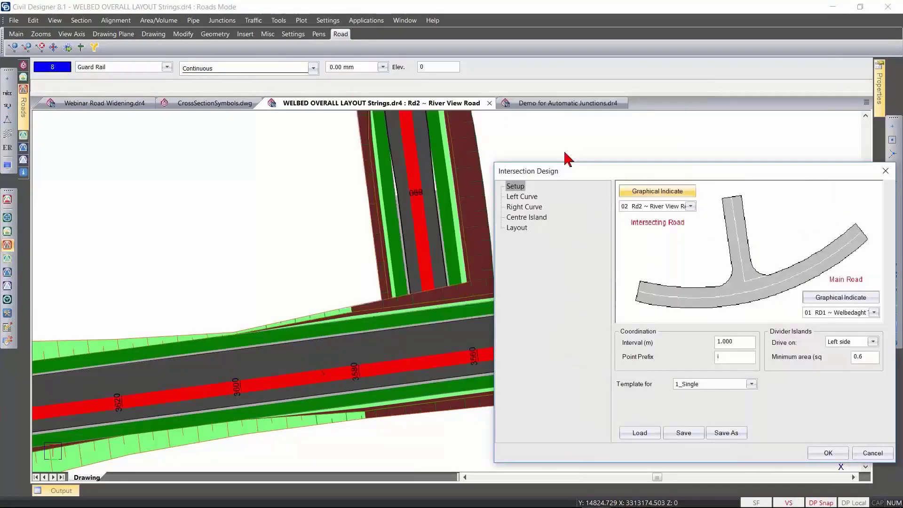
drag(603, 174, 217, 140)
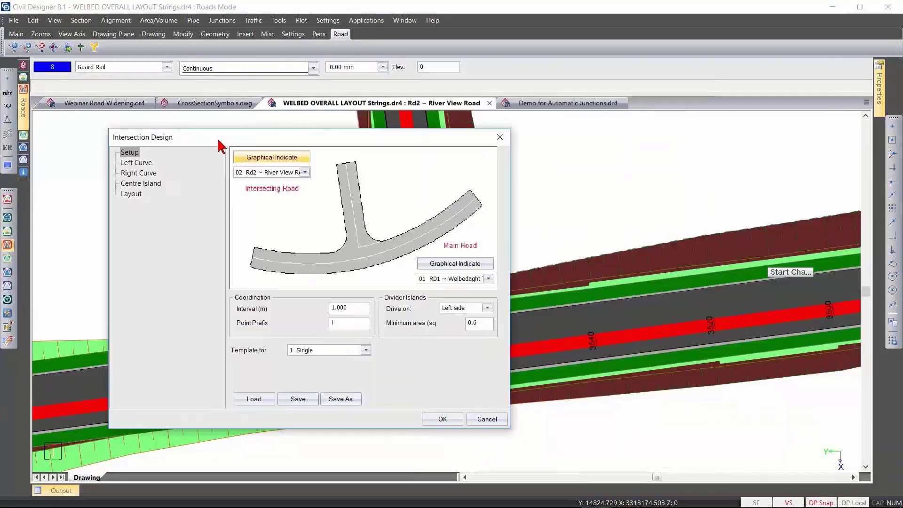
Keep Enter Curves & Tapers as the left curve's definition method and review the right curve's settings.
click(137, 162)
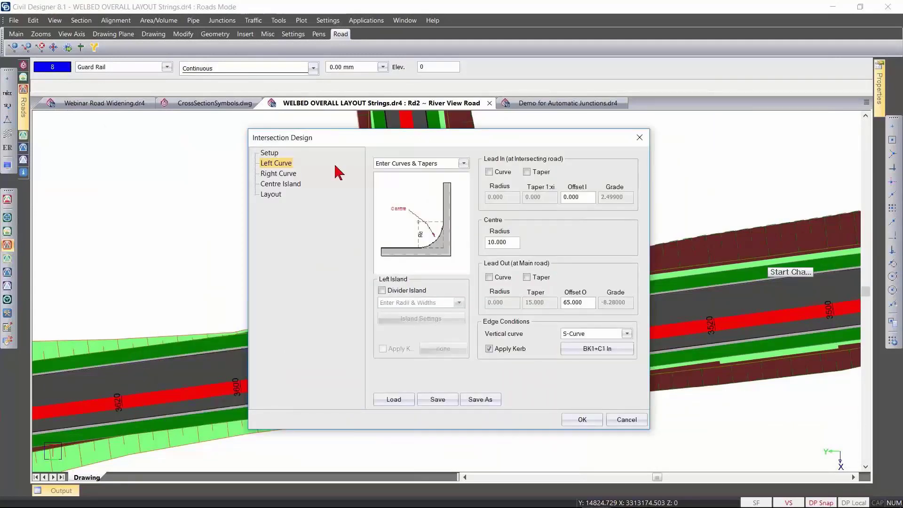
drag(348, 141, 546, 231)
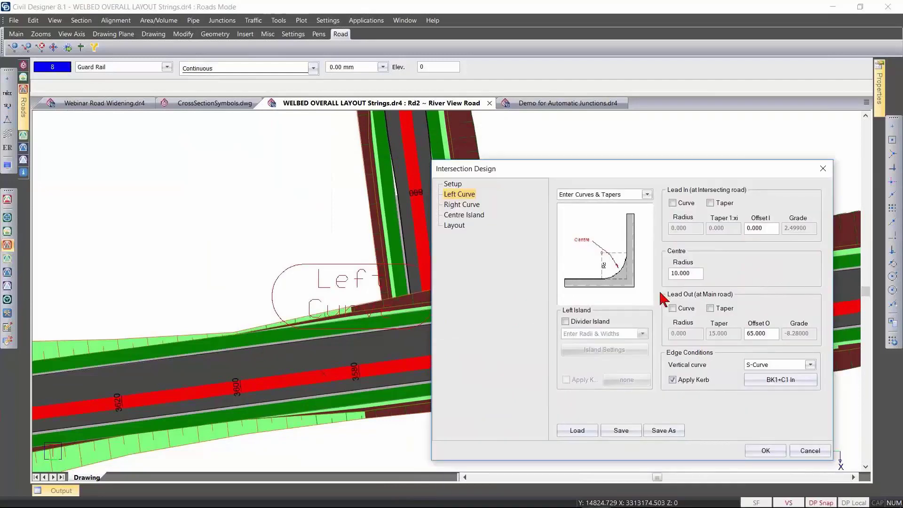
click(595, 196)
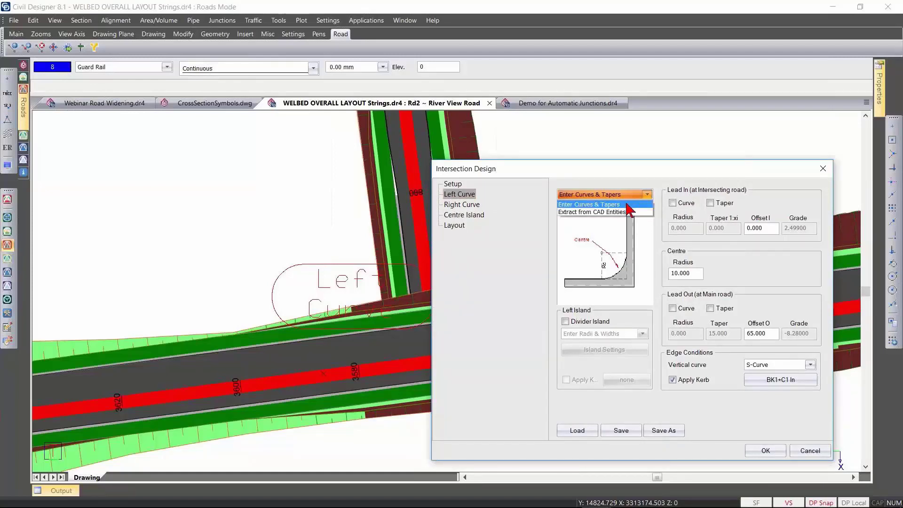
click(626, 205)
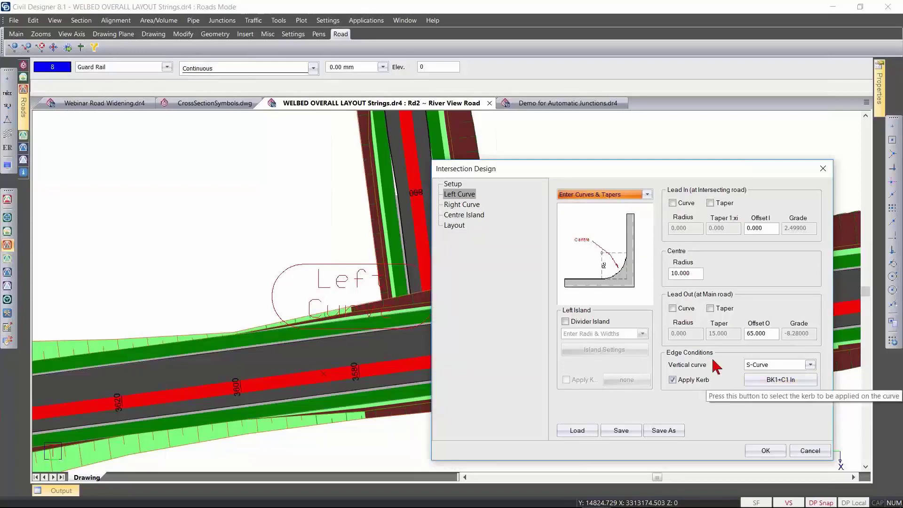
click(466, 206)
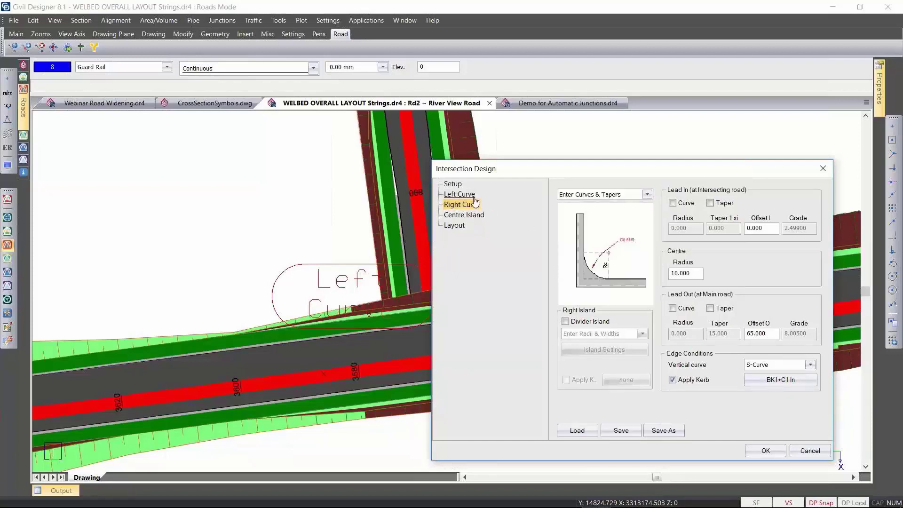
click(470, 195)
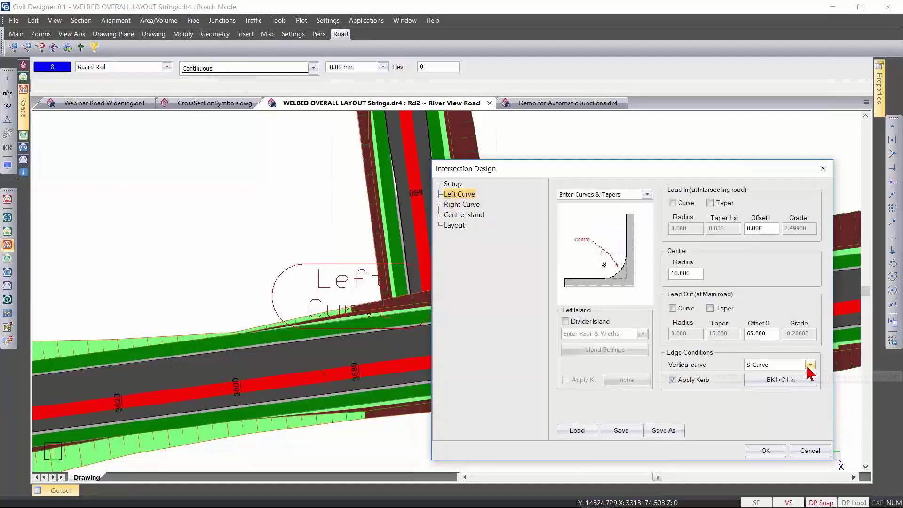
Keep the left curve's vertical curve as S-Curve and generate the intersection.
click(808, 365)
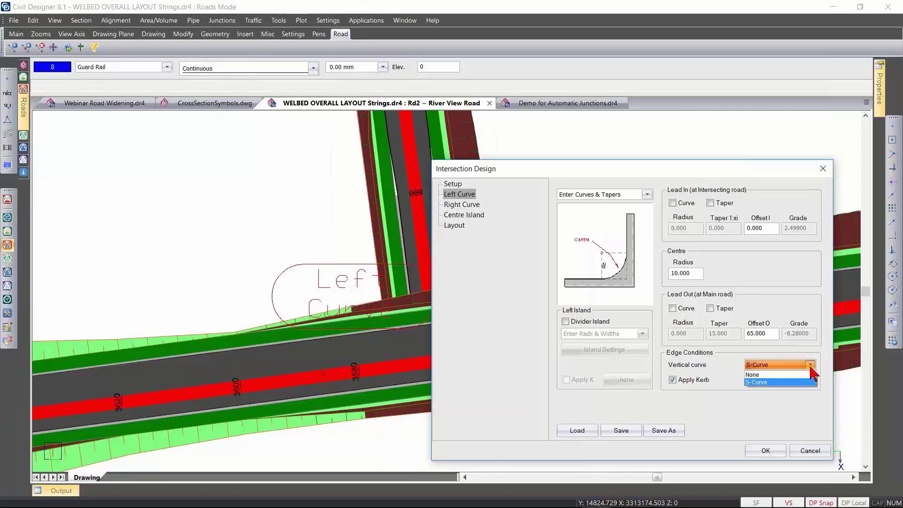
click(791, 370)
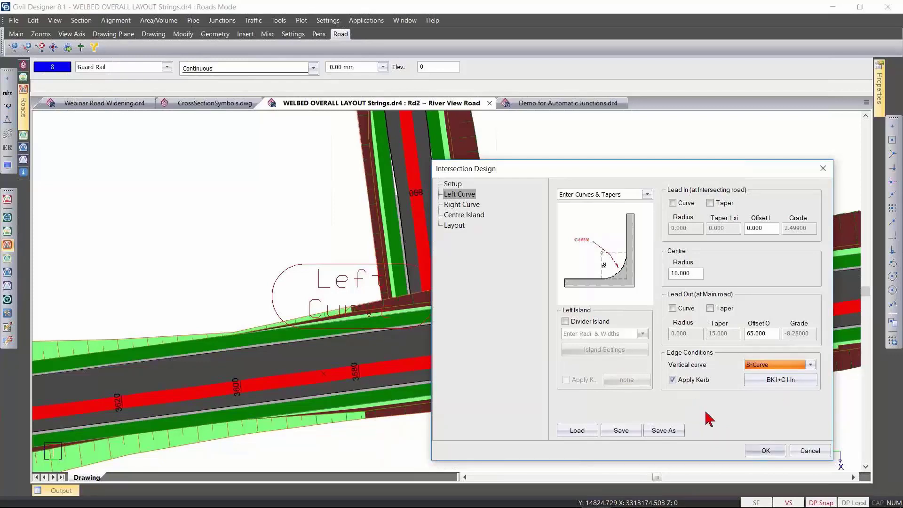
click(768, 452)
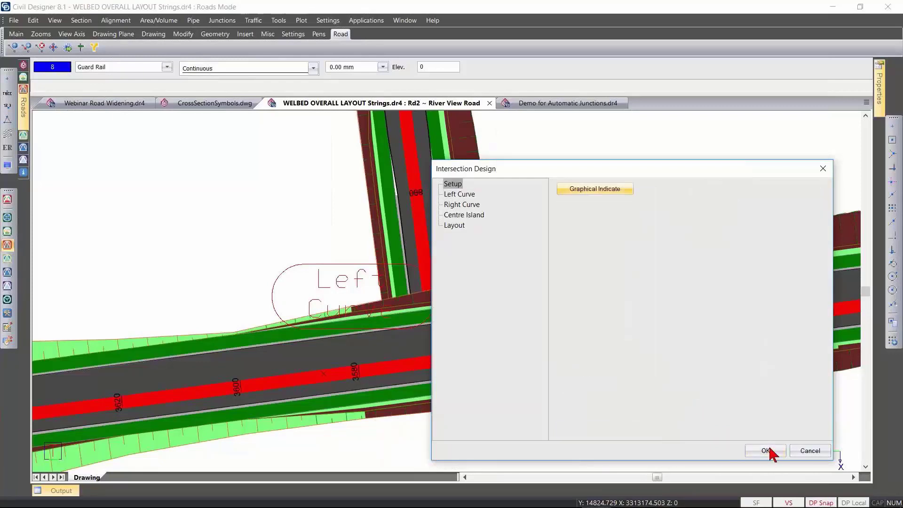
click(767, 450)
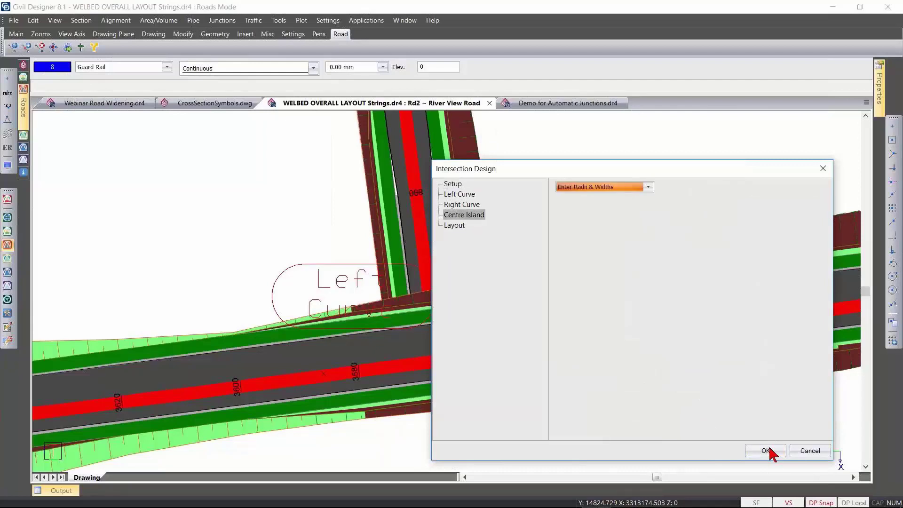
click(767, 451)
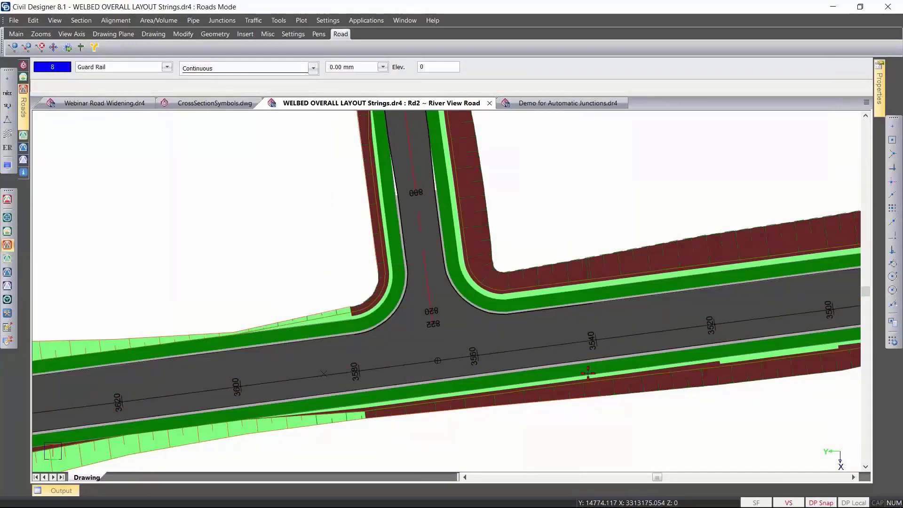
Inspect the string longsection of the left bellmouth in the BellMouth Editor, then close it and leave the command.
middle_drag(587, 373, 521, 350)
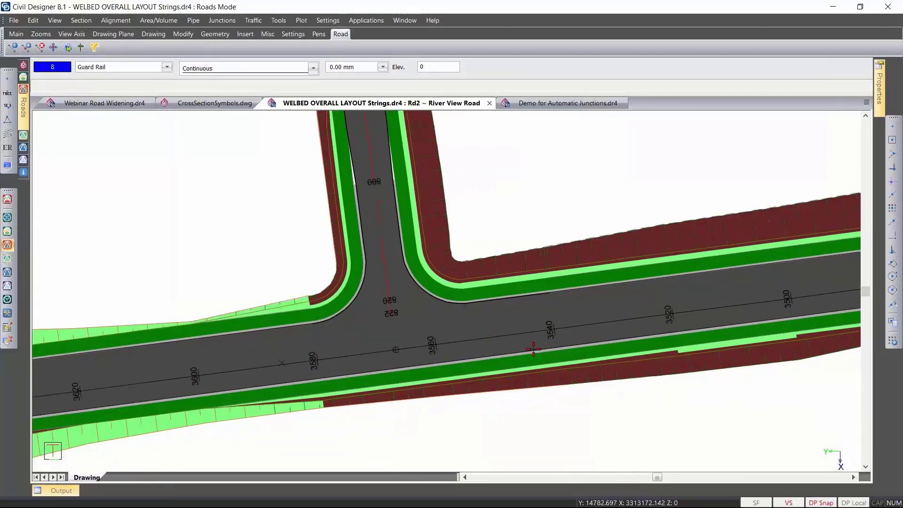
click(222, 20)
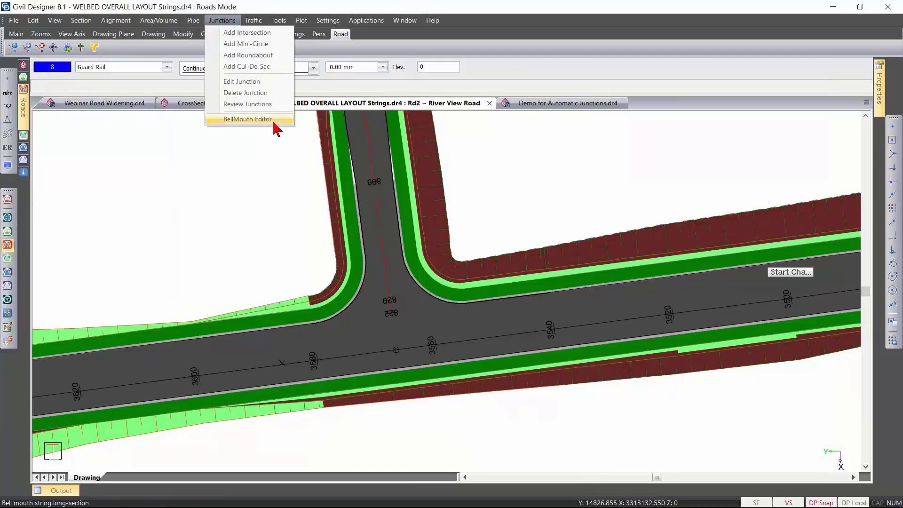
click(247, 119)
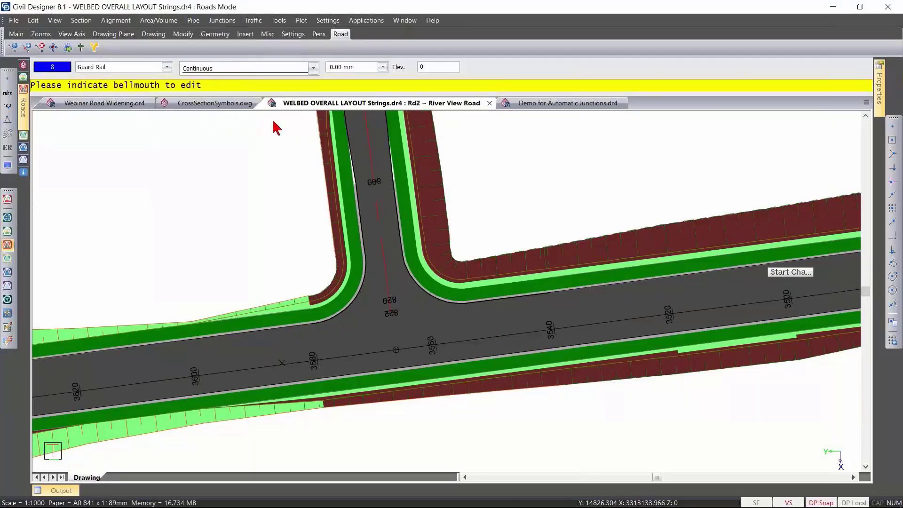
click(355, 305)
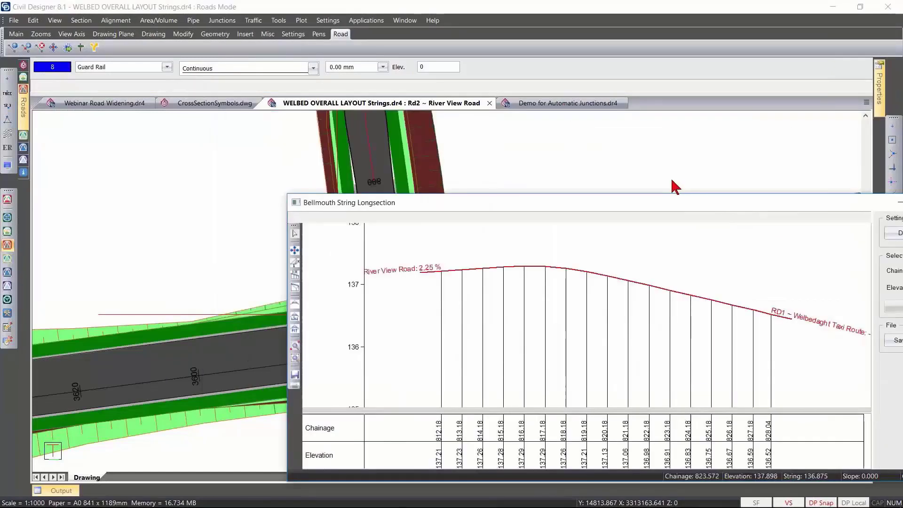
drag(672, 185, 477, 285)
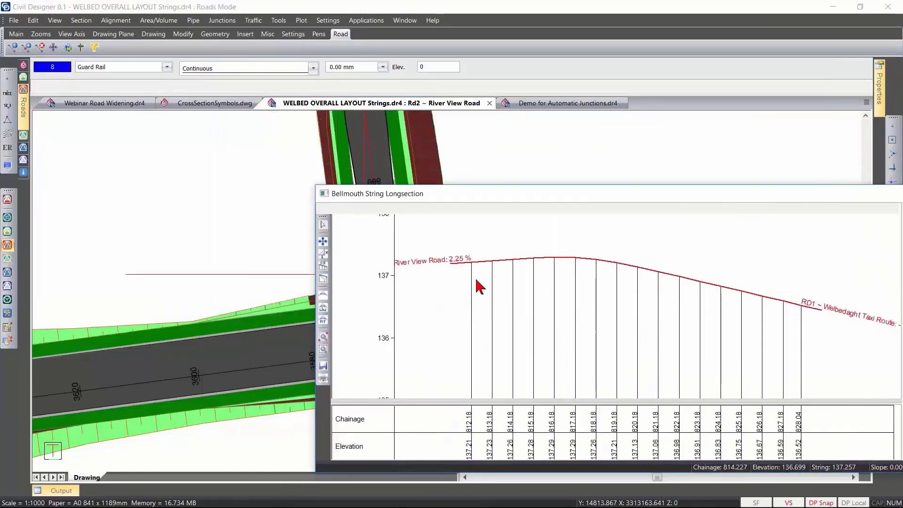
drag(694, 190, 528, 151)
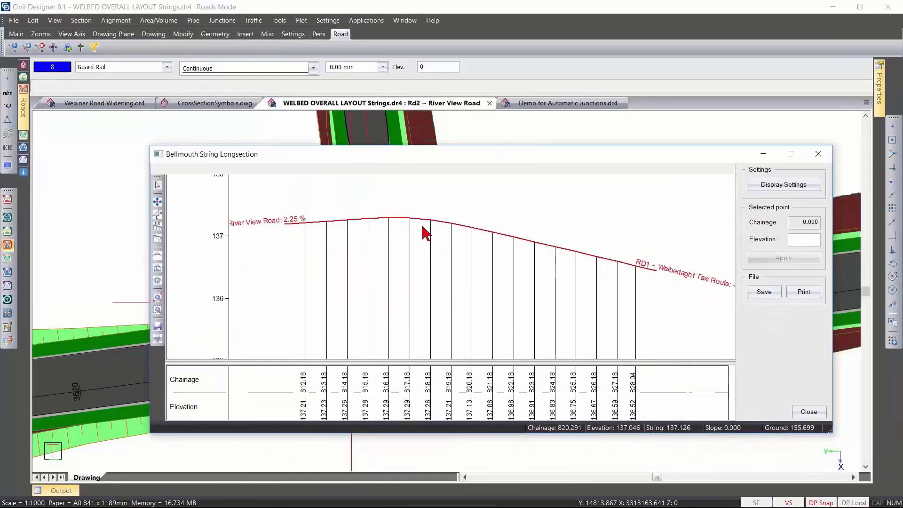
click(809, 412)
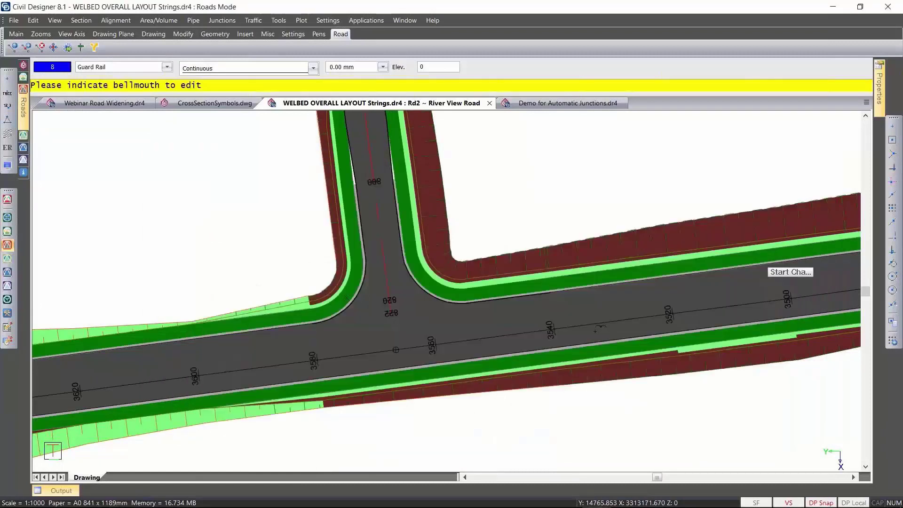
key(Escape)
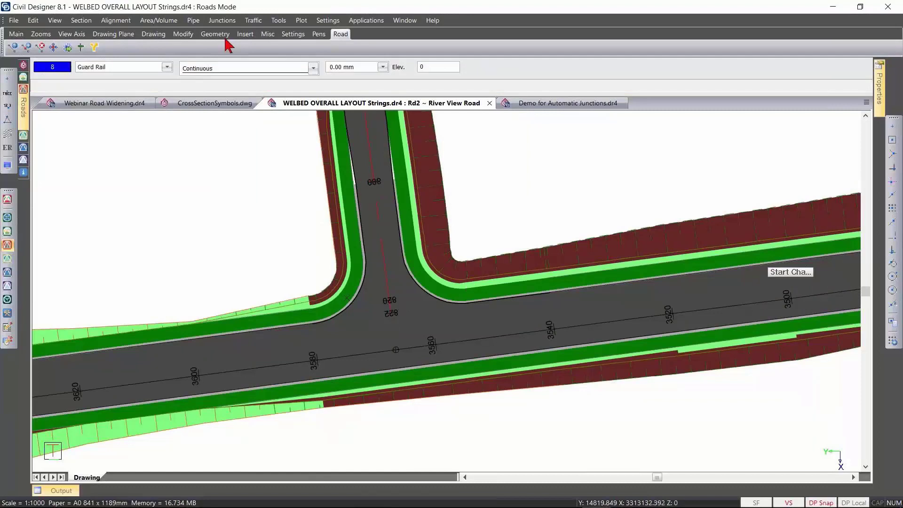
Edit the River View Road junction, set the left curve's vertical curve to None, and regenerate the intersection.
click(220, 21)
click(242, 86)
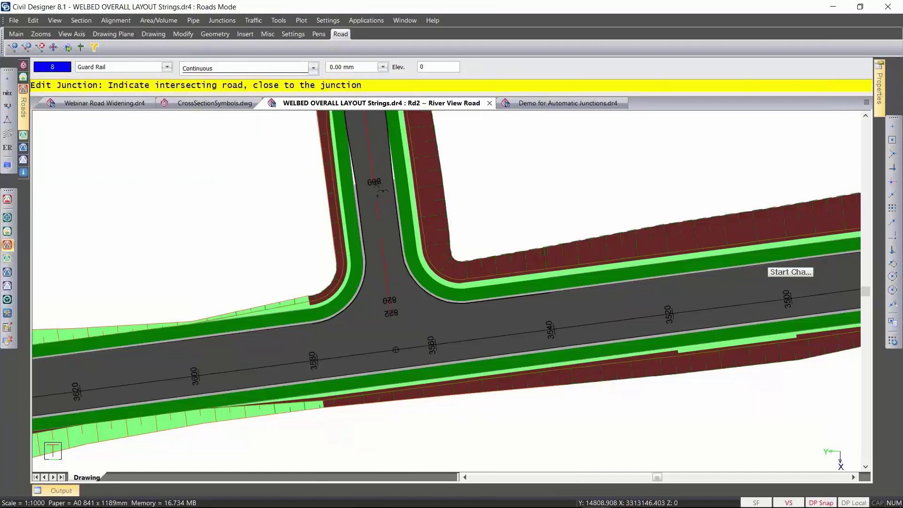
scroll(381, 191, down, 2)
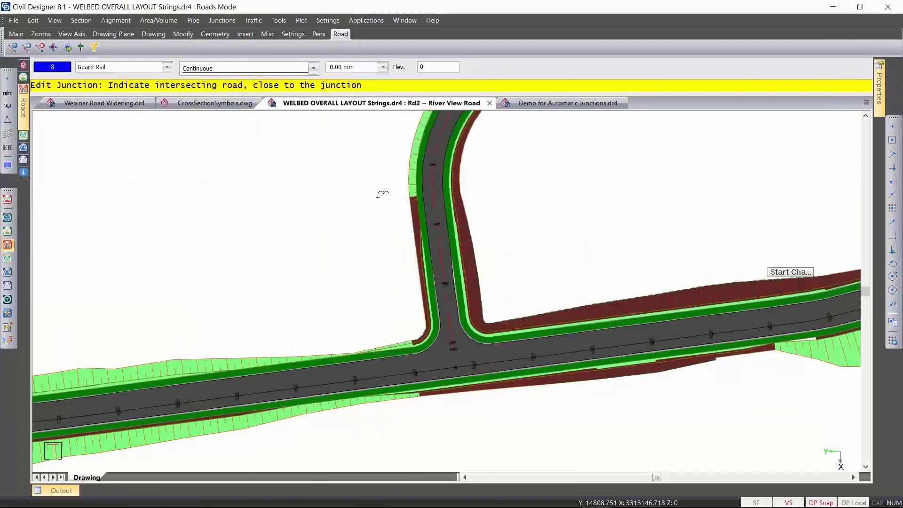
click(447, 316)
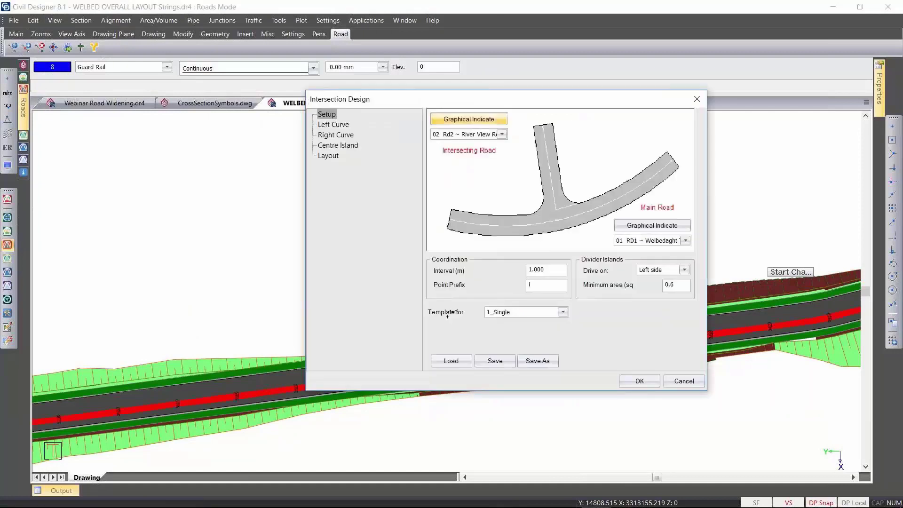
drag(442, 101, 524, 77)
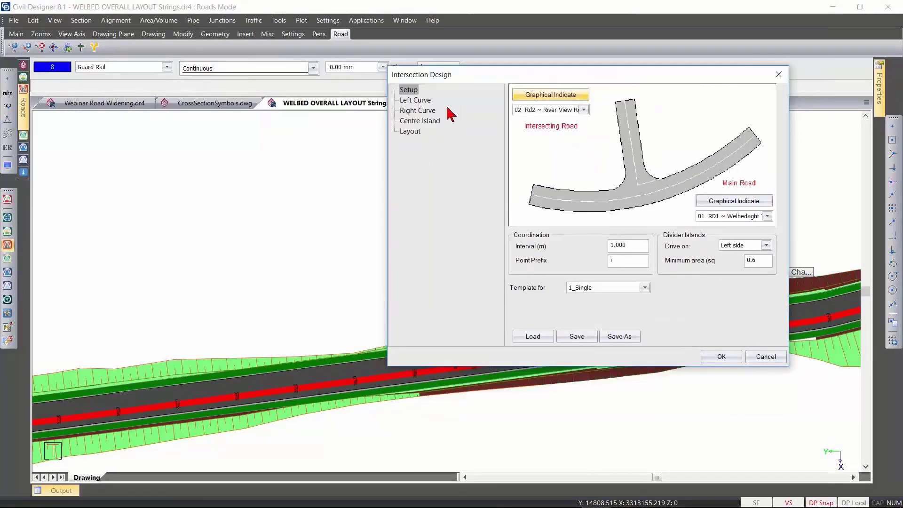
click(418, 101)
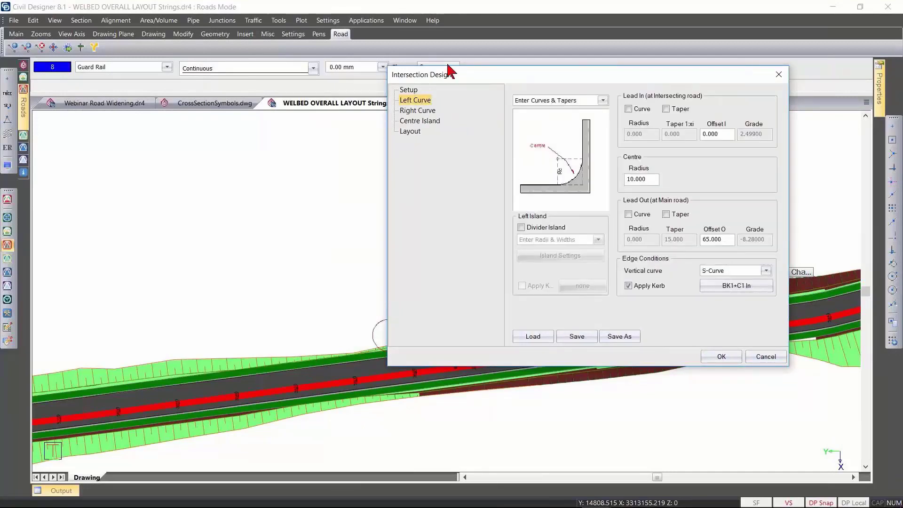
click(840, 264)
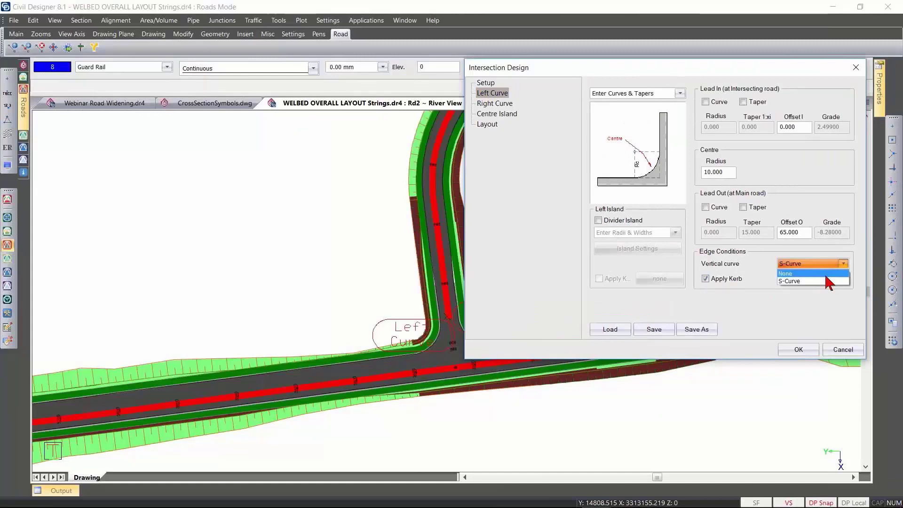
click(816, 274)
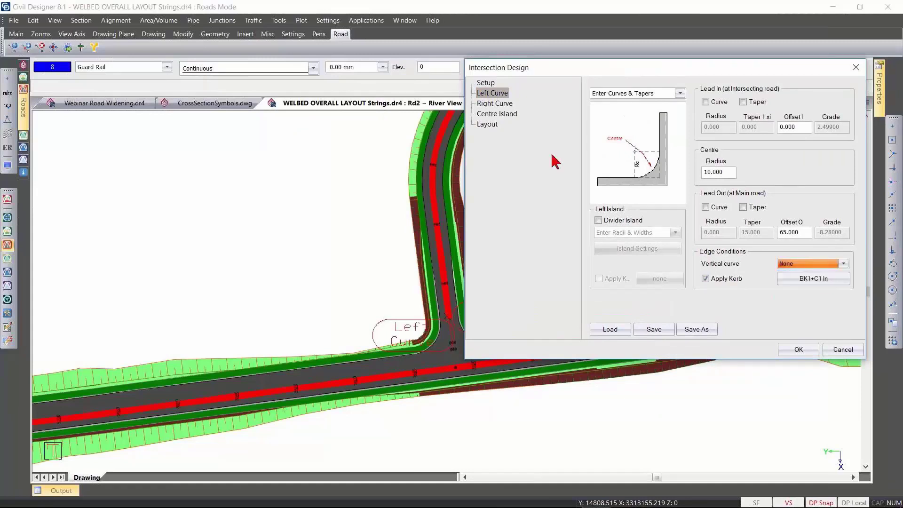
click(798, 350)
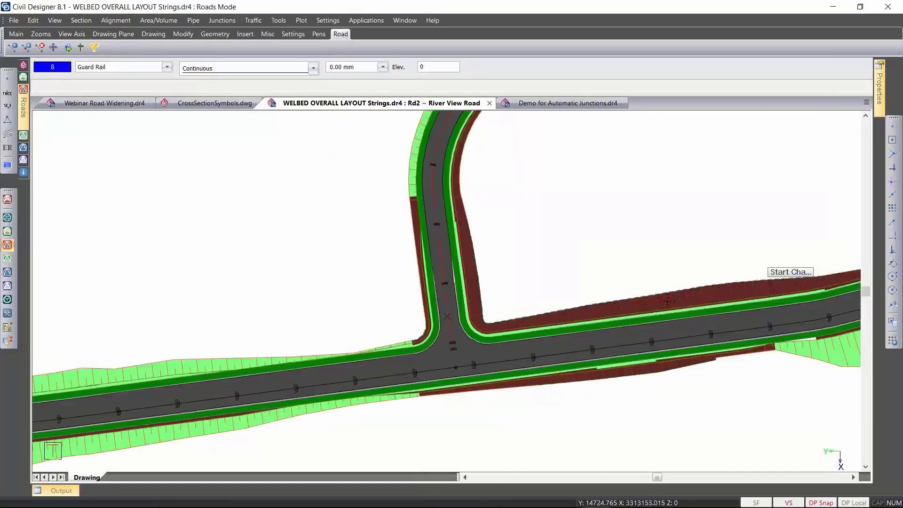
Inspect the string longsection of the junction's left bellmouth in the BellMouth Editor and close it.
click(221, 20)
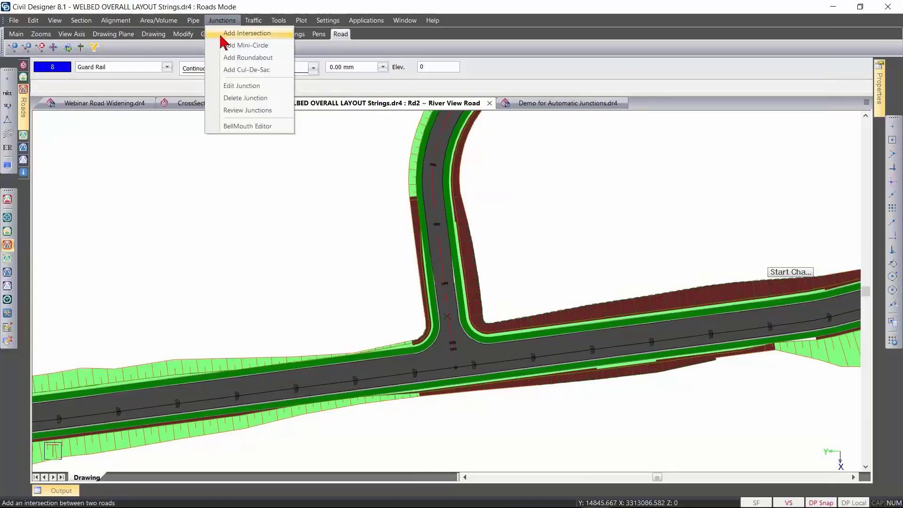
click(263, 126)
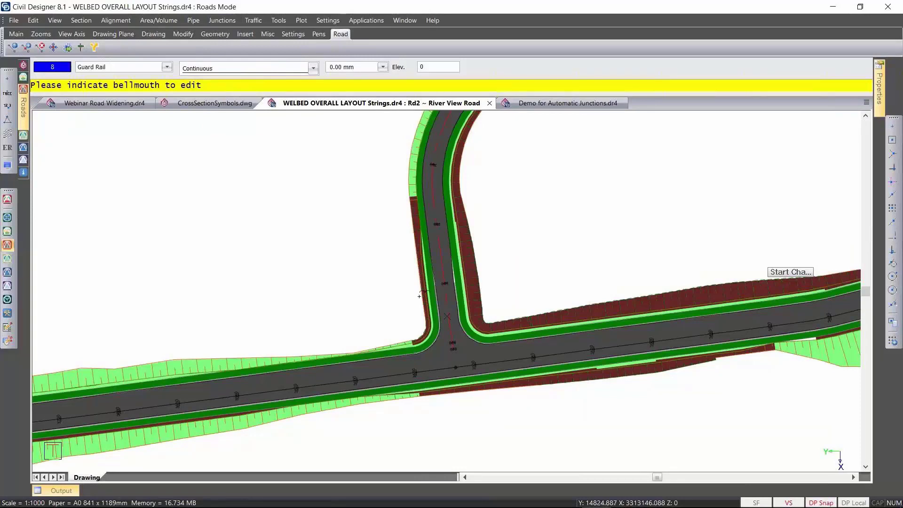
click(444, 346)
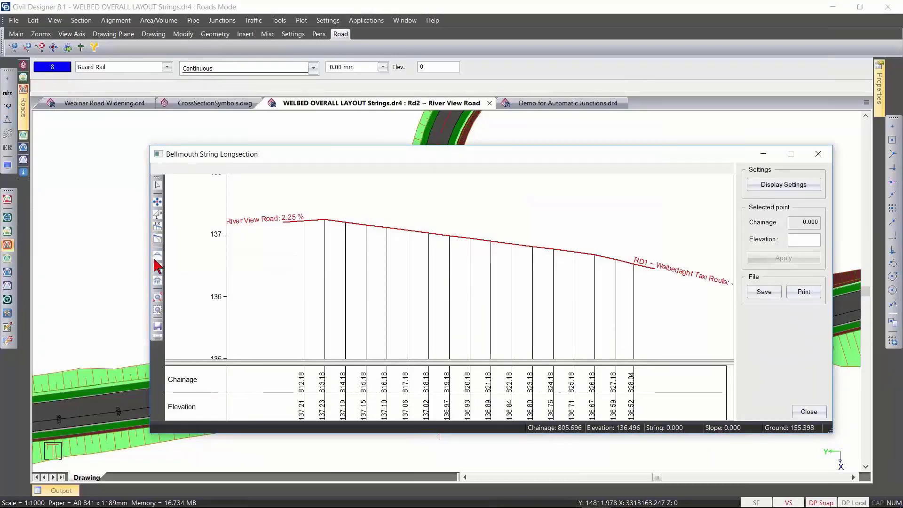
click(808, 411)
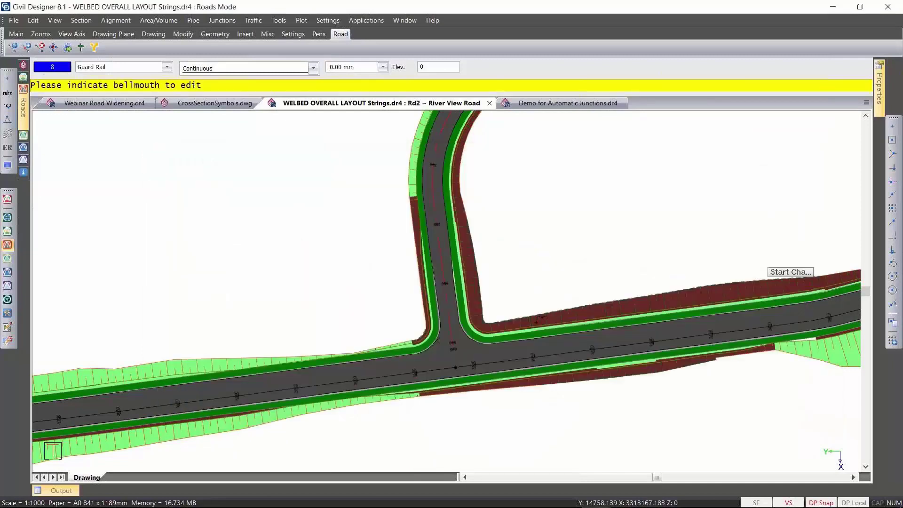
Inspect the string longsection of the right bellmouth, compare it with the plan, and leave the BellMouth Editor.
click(477, 332)
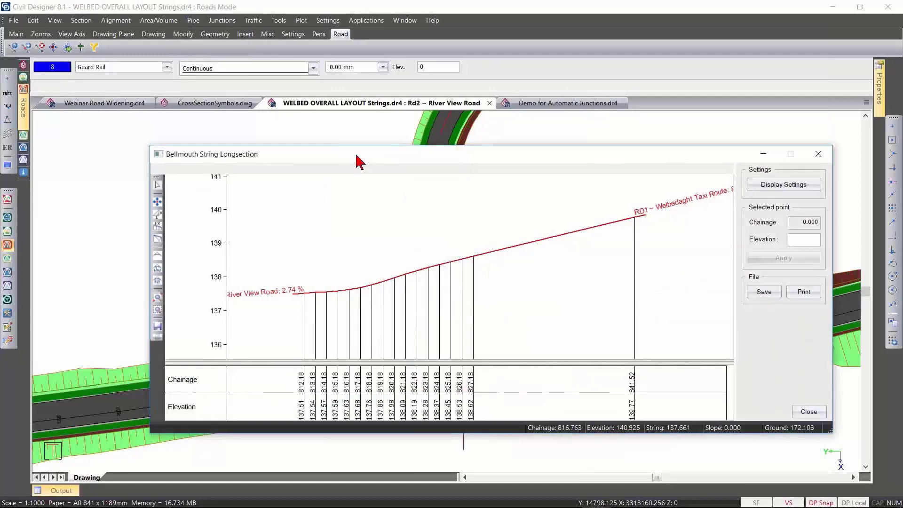
mouse_move(354, 153)
mouse_down()
mouse_move(483, 393)
mouse_move(482, 377)
mouse_up()
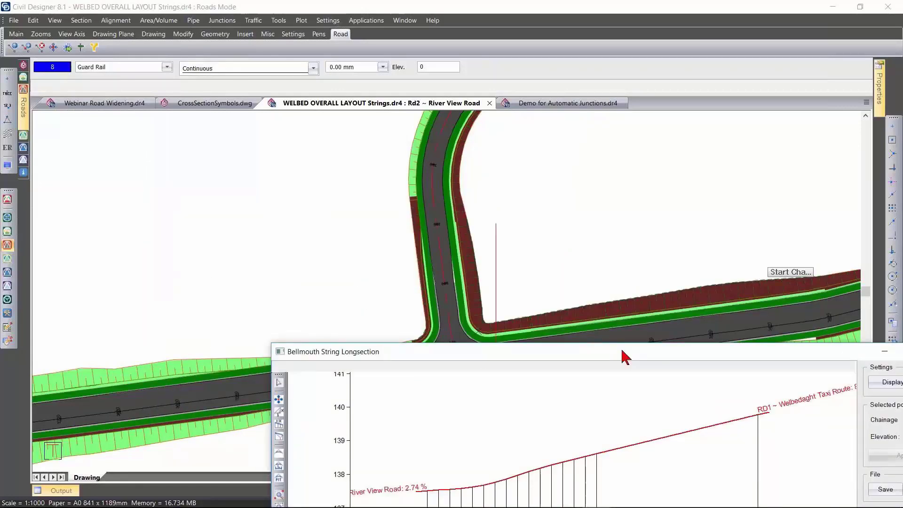
drag(625, 357, 487, 218)
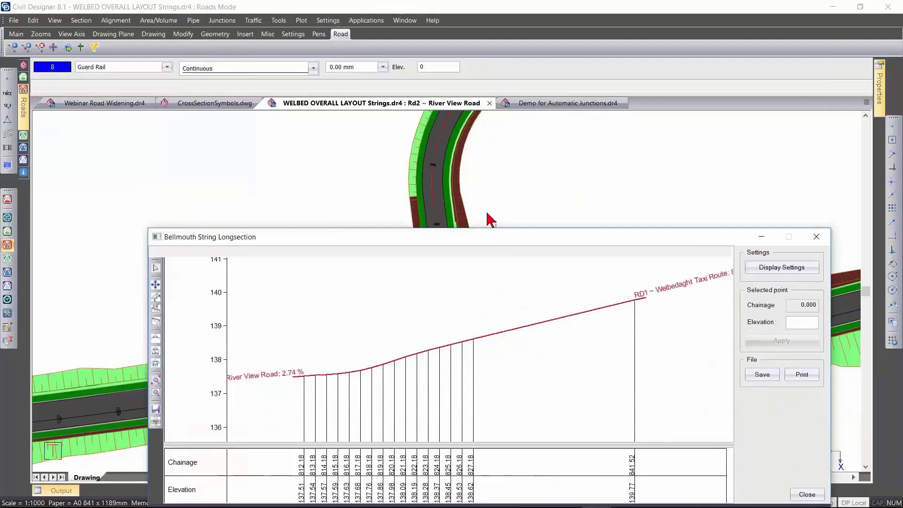
click(489, 217)
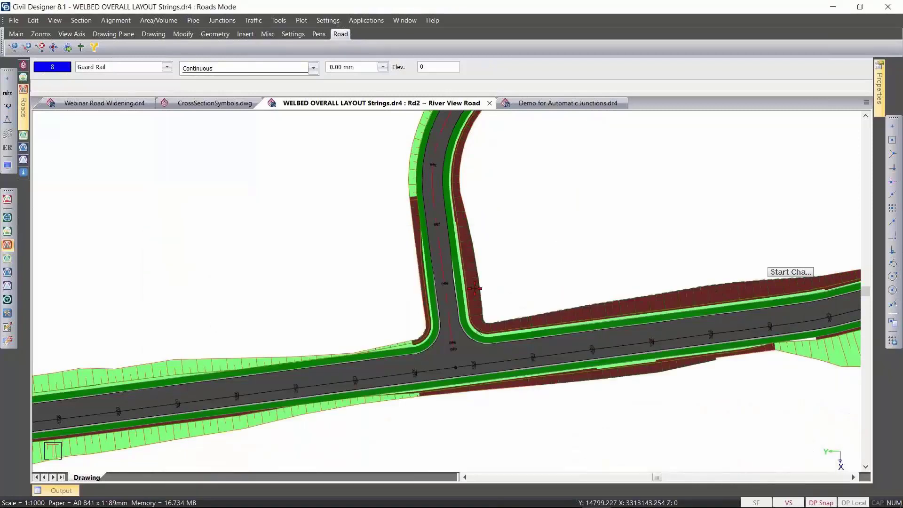
Examine the River View Road junction in 3D in the Render View, then return to the plan view.
scroll(474, 265, down, 1)
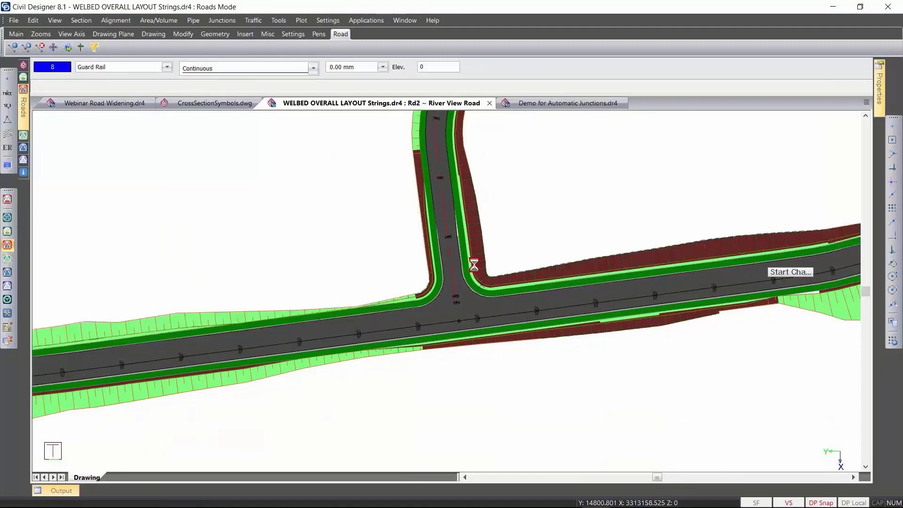
scroll(474, 265, up, 1)
scroll(466, 290, down, 1)
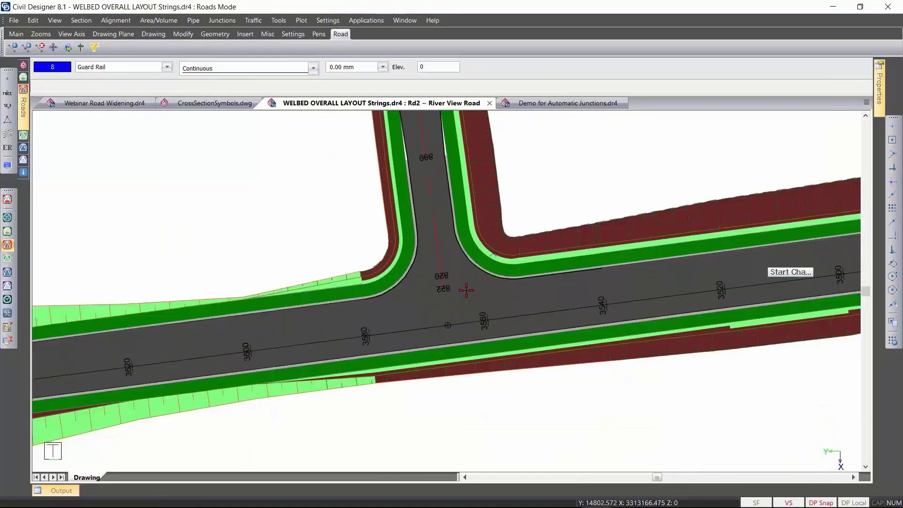
right_click(486, 351)
click(532, 418)
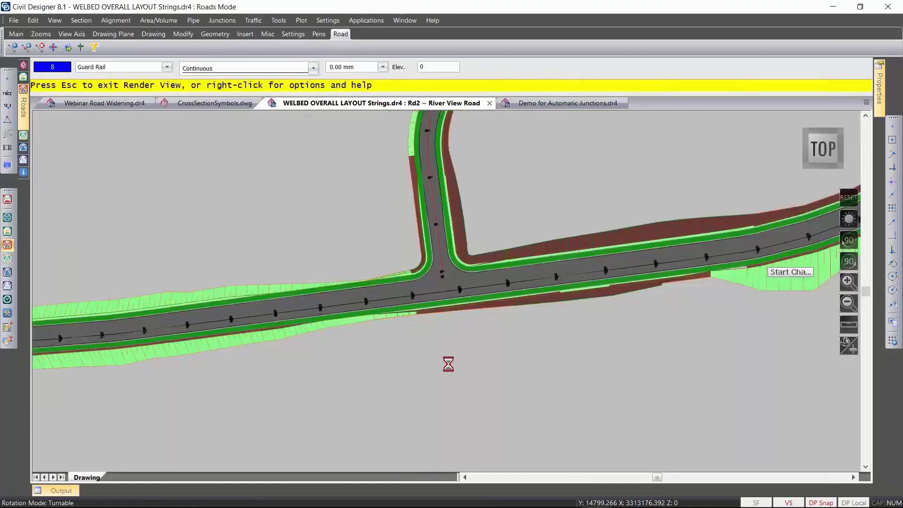
drag(447, 364, 565, 137)
scroll(447, 291, up, 3)
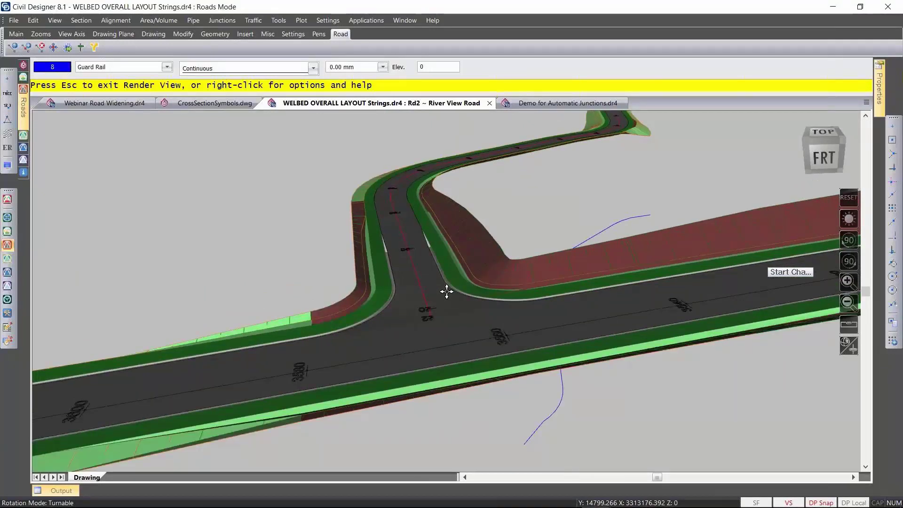
drag(446, 292, 516, 257)
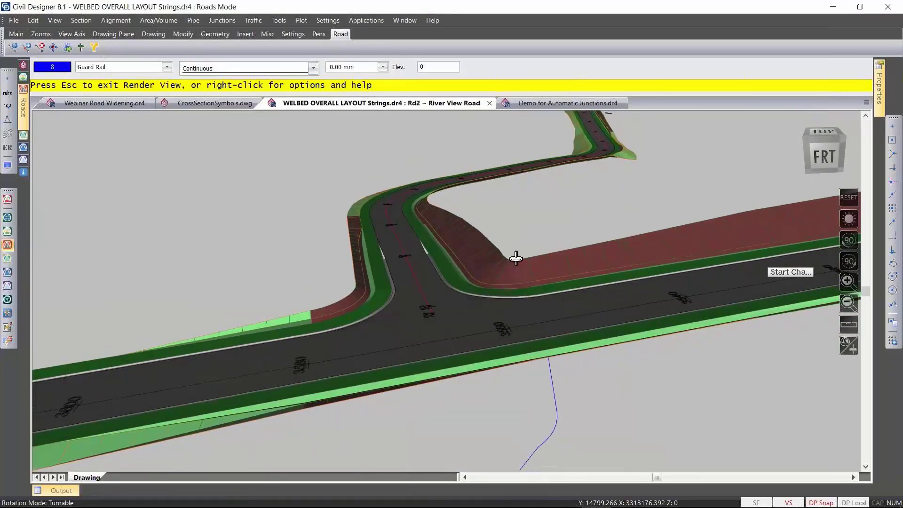
right_click(466, 295)
click(507, 357)
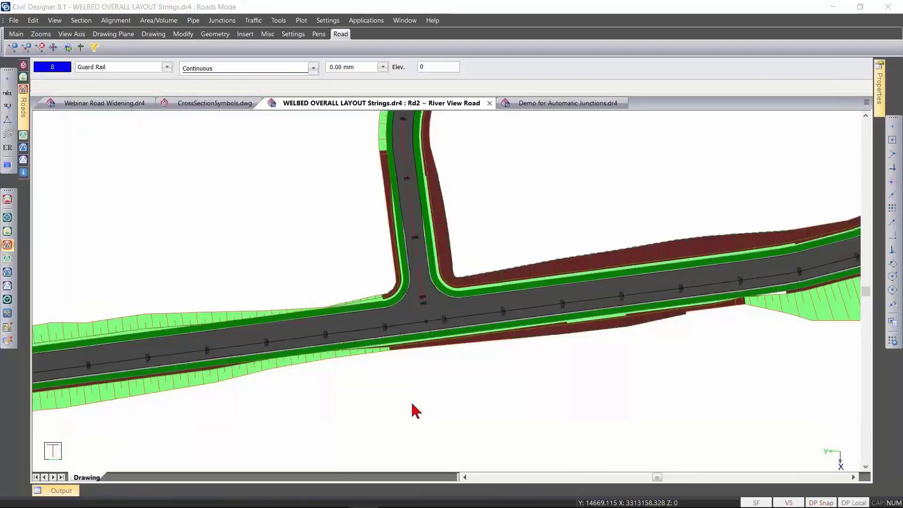
Edit the River View Road junction, set the left curve's vertical curve to S-Curve, and regenerate the intersection.
click(221, 20)
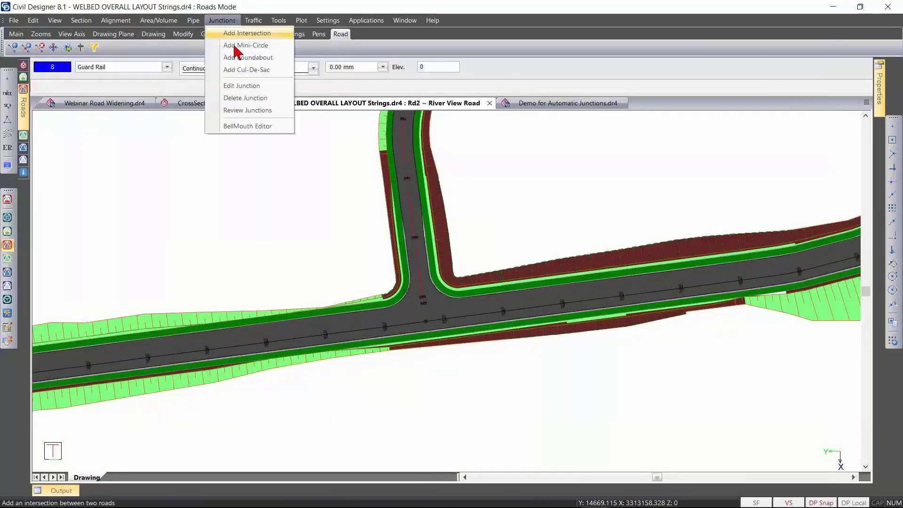
click(252, 87)
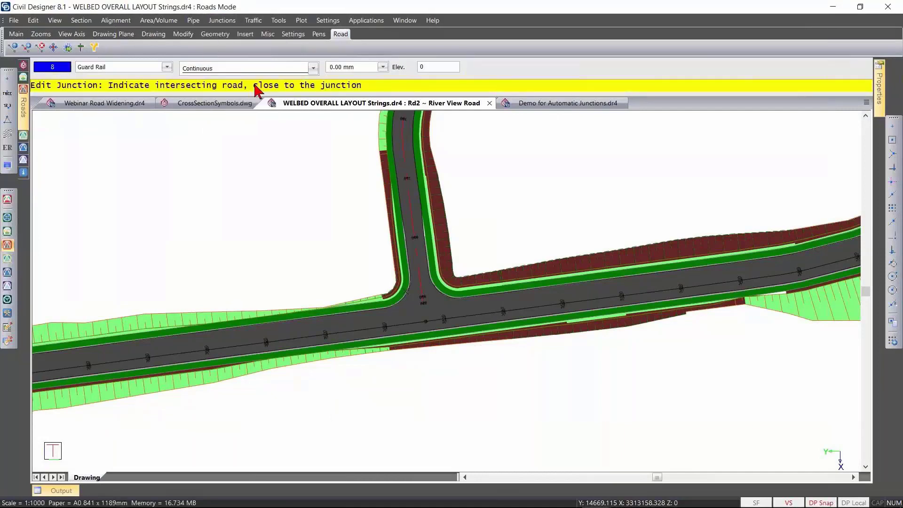
click(416, 230)
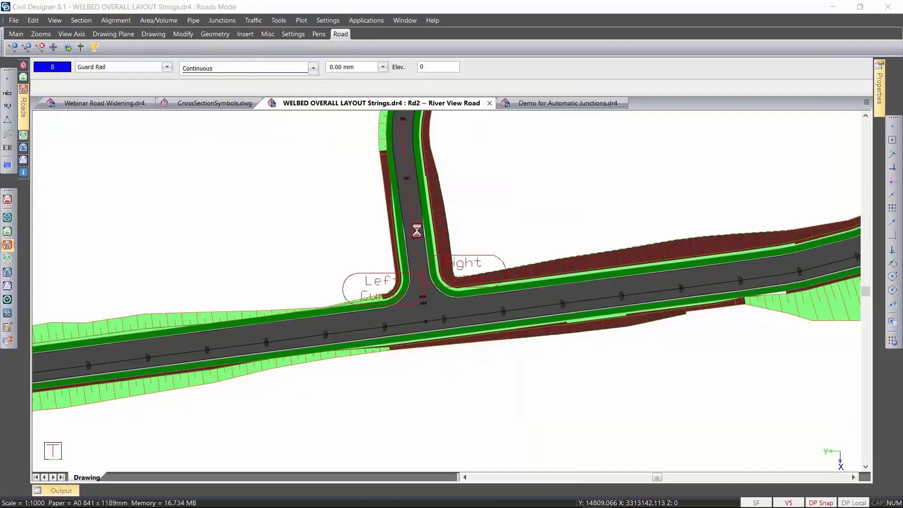
click(333, 124)
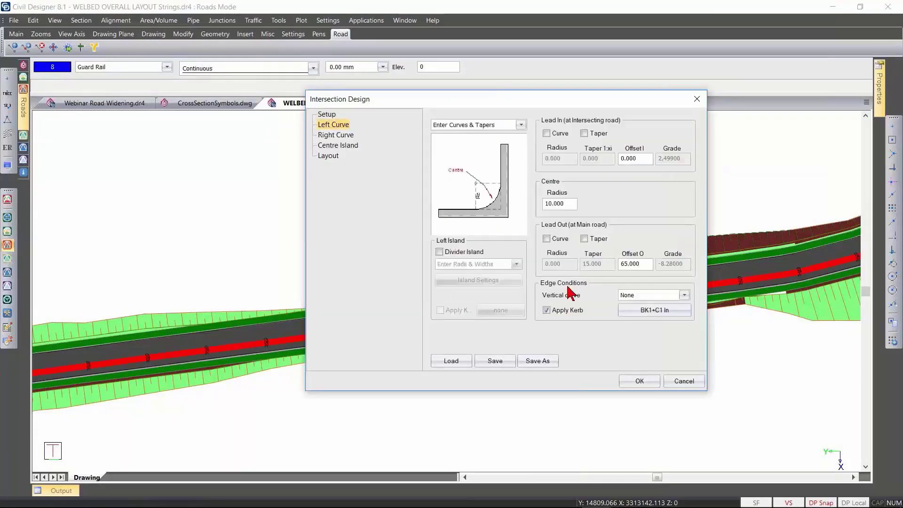
click(668, 295)
click(673, 313)
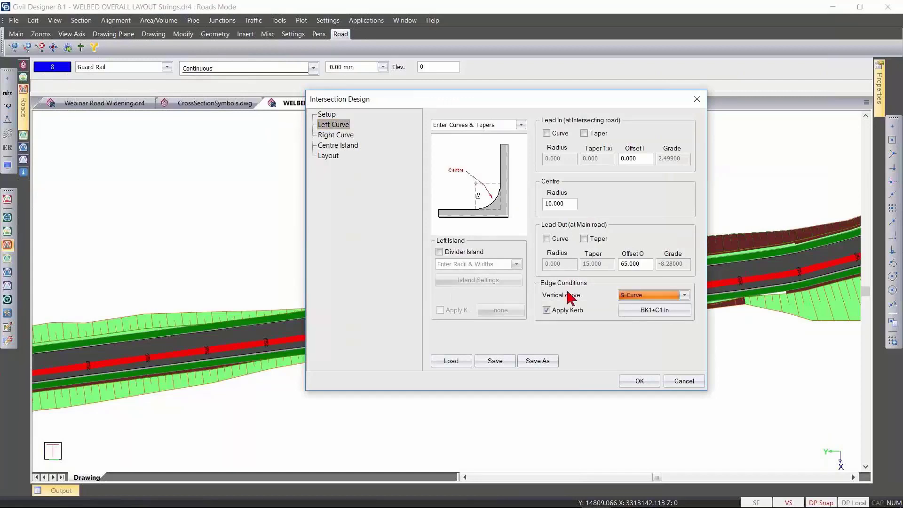
click(640, 381)
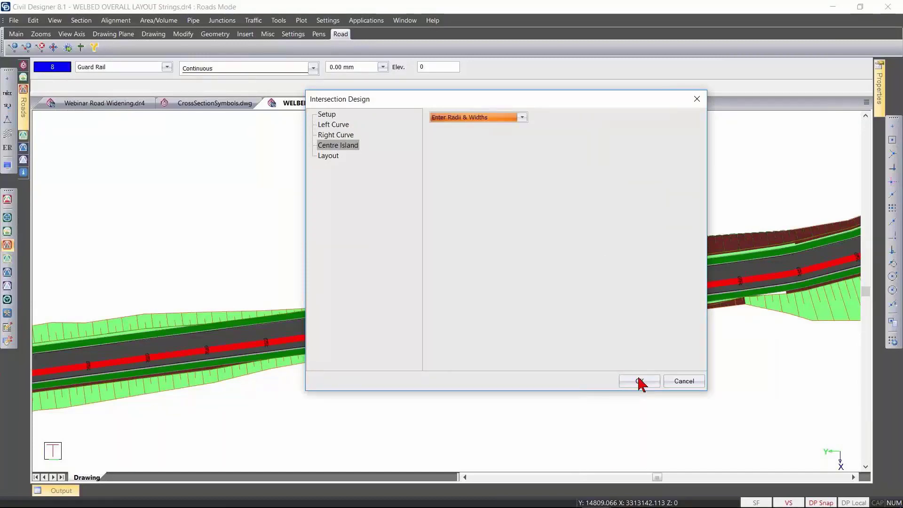
click(640, 381)
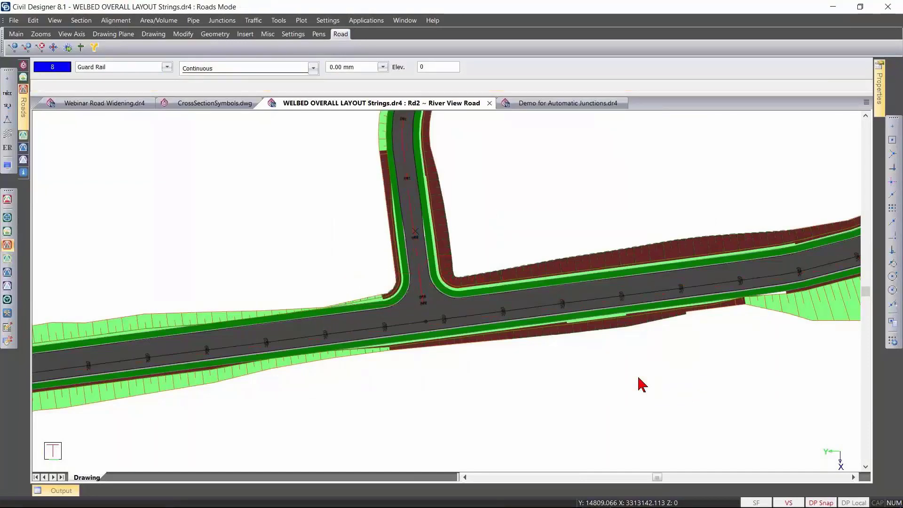
Display road contours at a 0.100 interval with slope arrows and examine the drainage around the junction.
scroll(418, 303, up, 2)
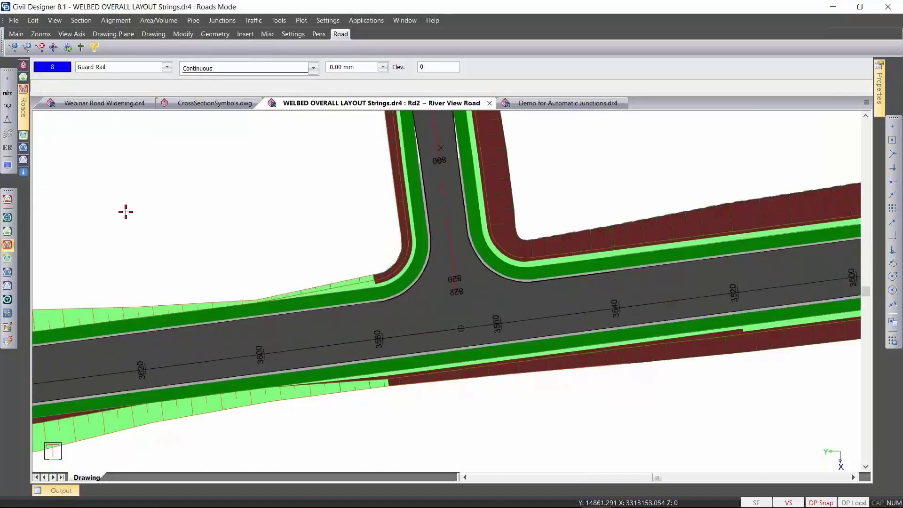
click(7, 166)
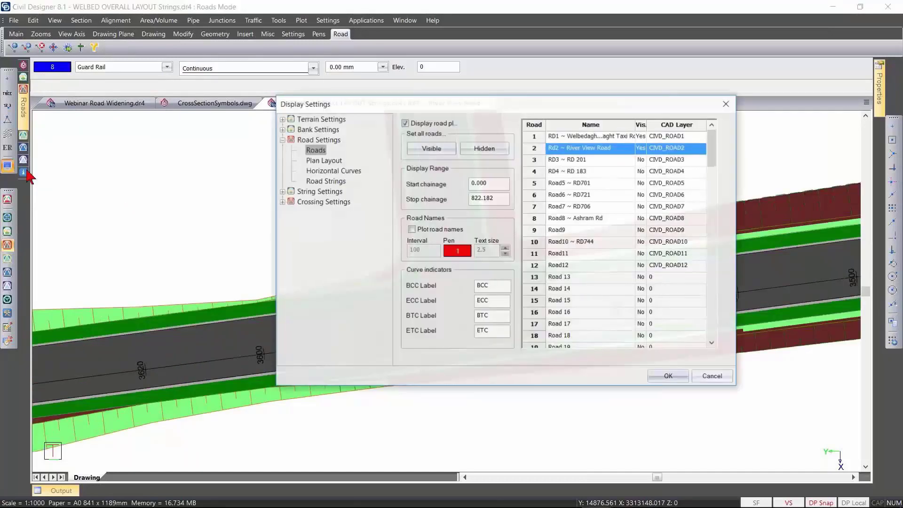
click(325, 182)
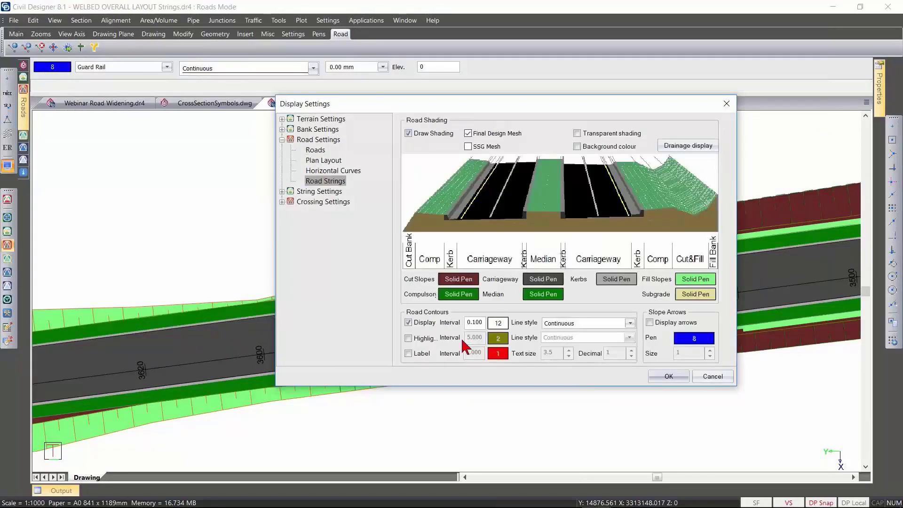
click(651, 323)
click(667, 376)
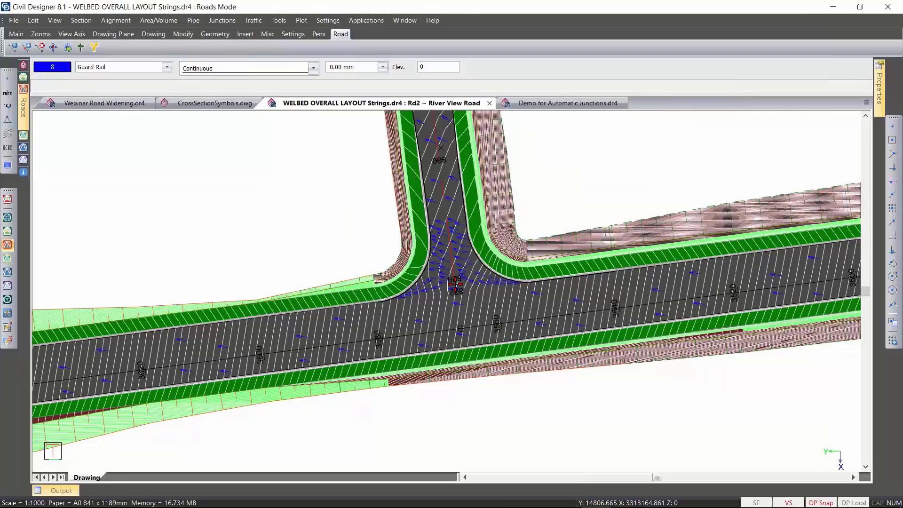
scroll(454, 282, up, 2)
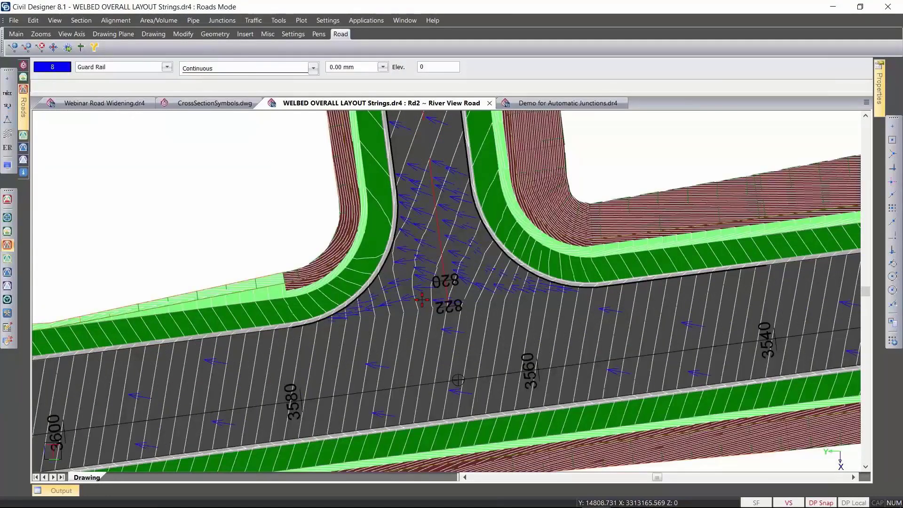
middle_drag(422, 299, 440, 290)
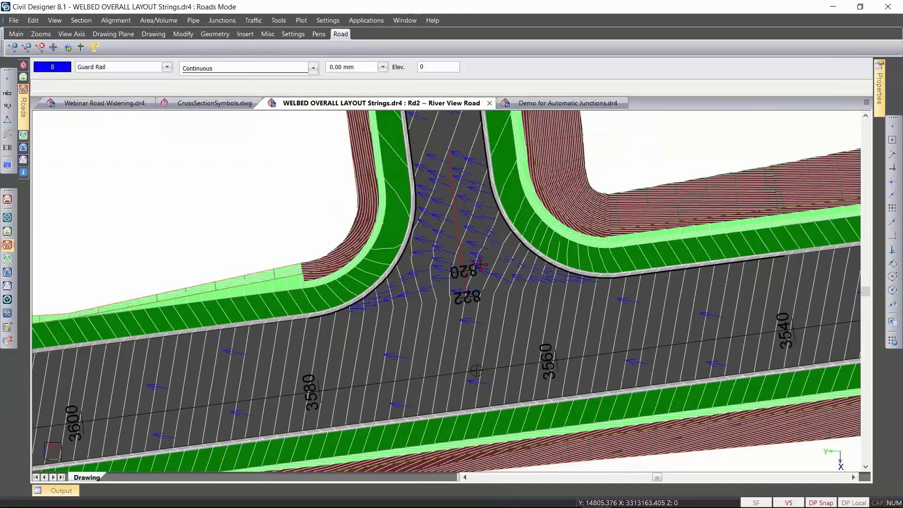
scroll(435, 340, down, 2)
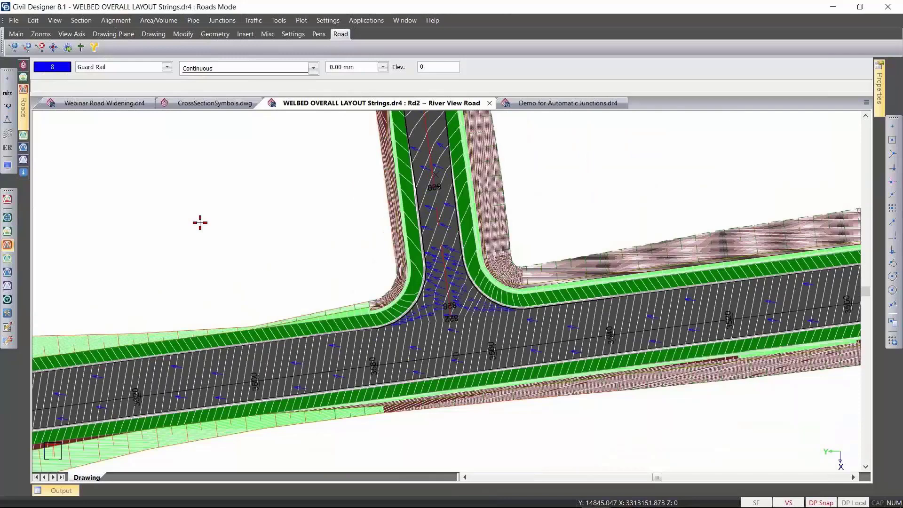
Turn off the display of the road contours and slope arrows.
click(7, 166)
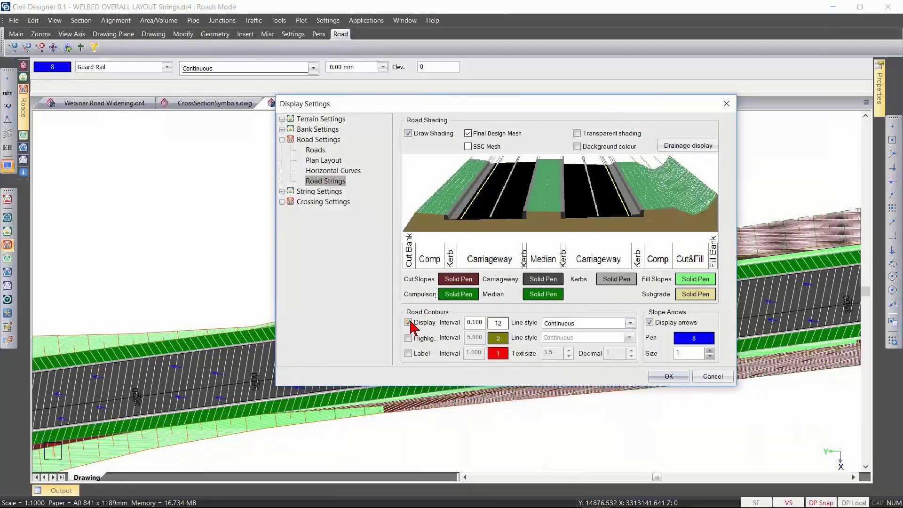
click(408, 323)
click(649, 322)
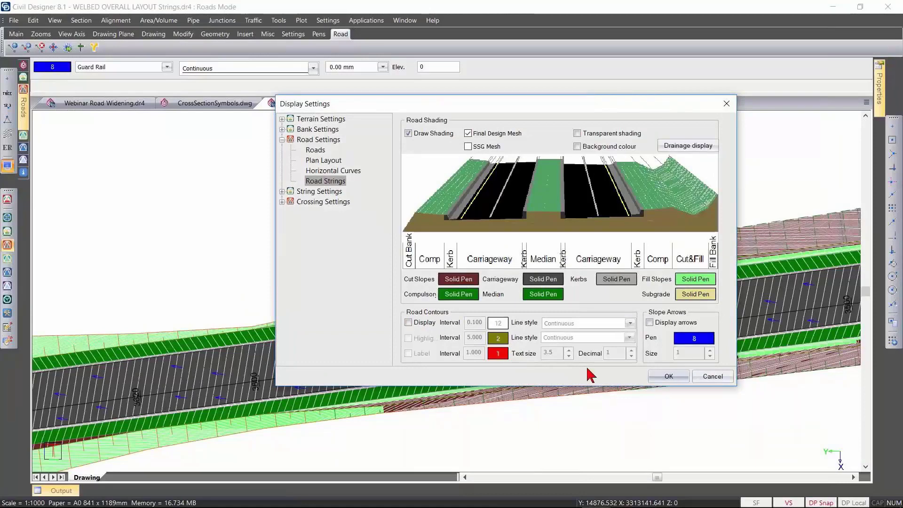
key(Return)
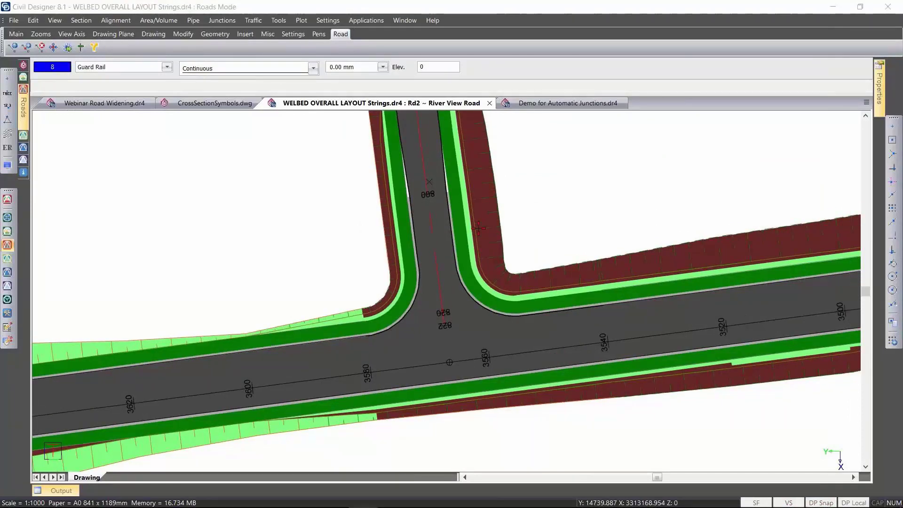
Switch to the Demo for Automatic Junctions drawing and add a new string road with the default control panel settings.
click(554, 103)
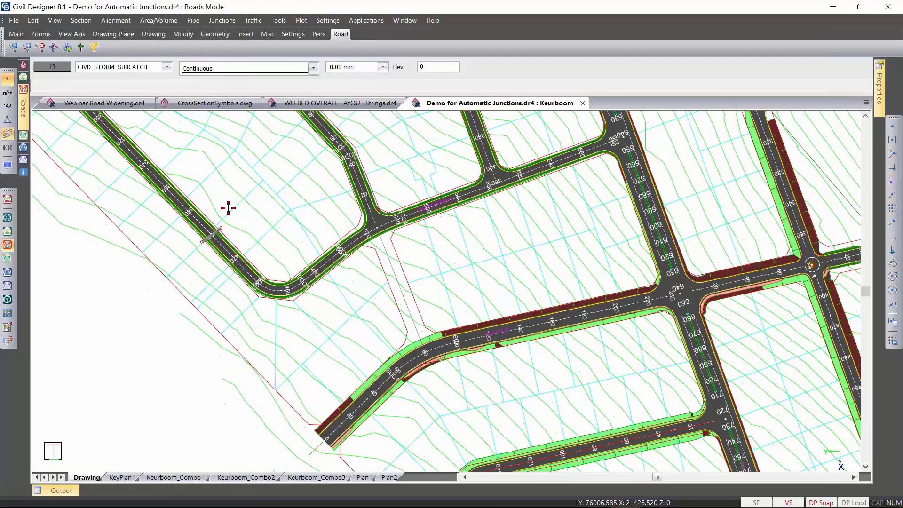
click(13, 20)
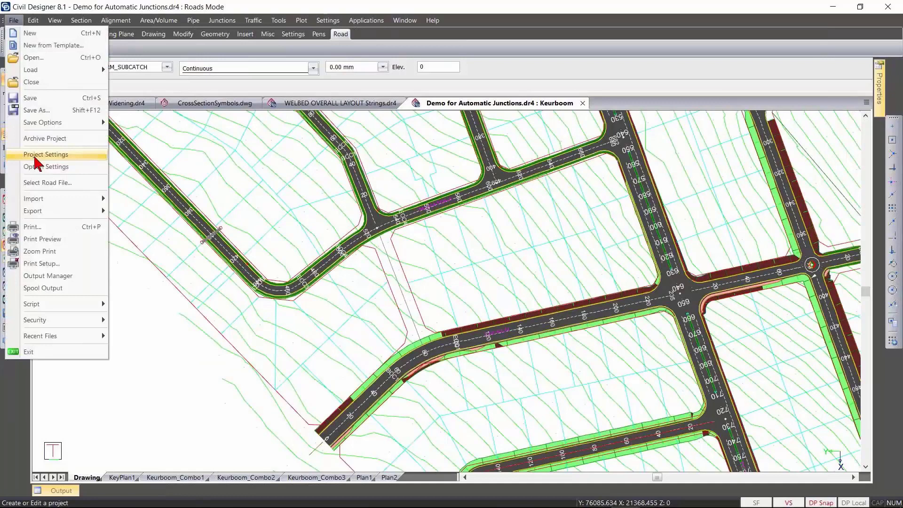
click(48, 187)
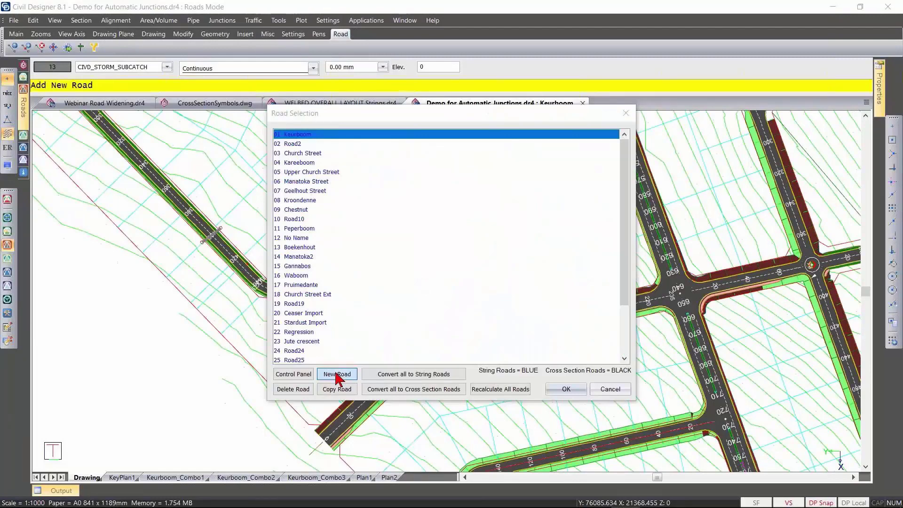
click(337, 375)
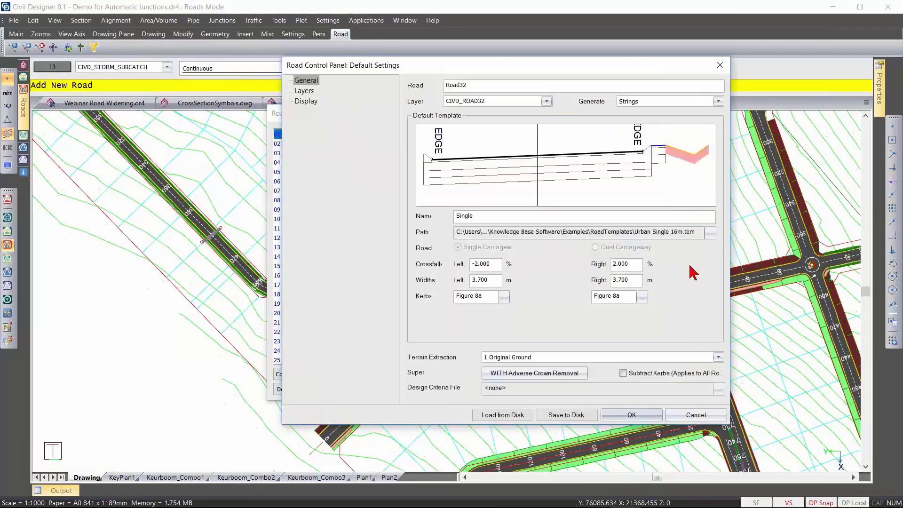
click(632, 415)
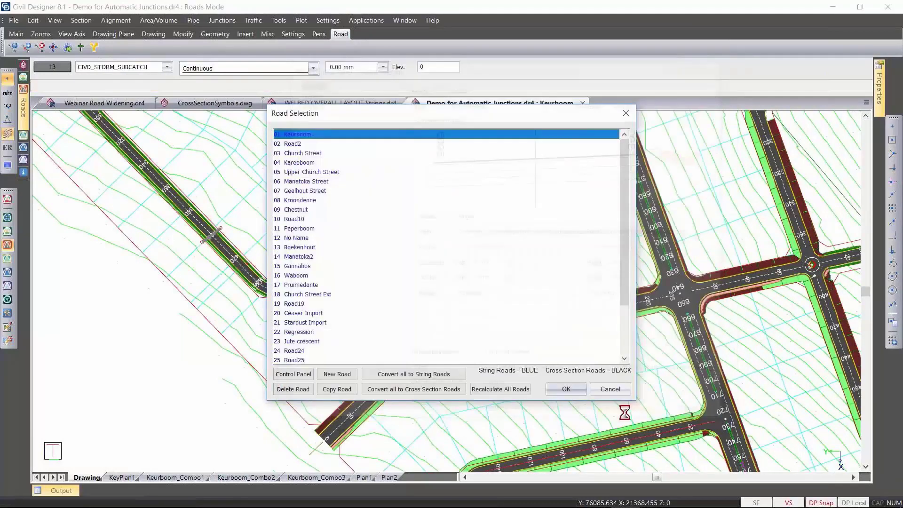
click(566, 390)
Review the Roads option settings for automatically adding intersections and their tolerance, and accept them.
click(14, 21)
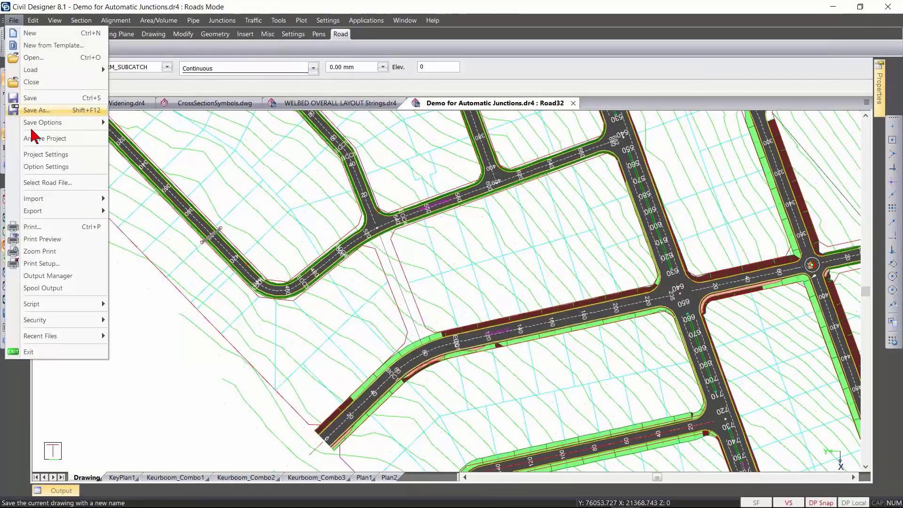
click(45, 167)
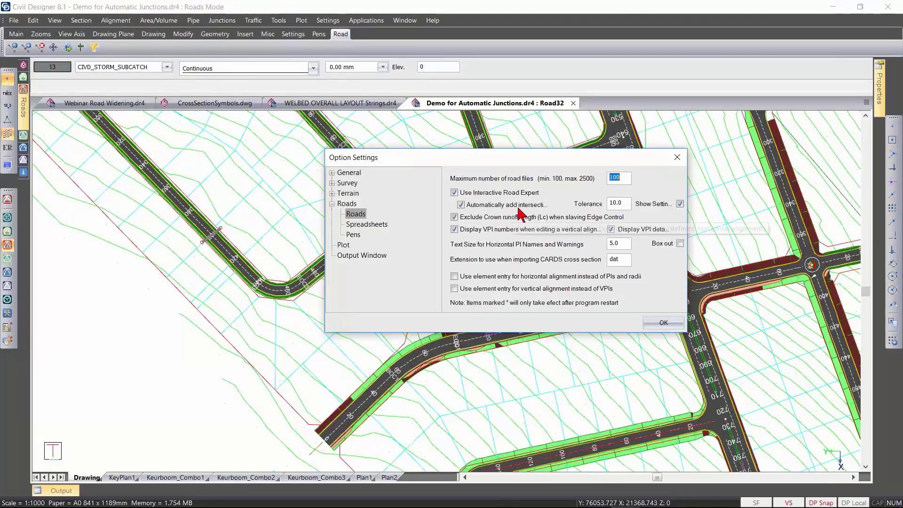
click(615, 204)
click(662, 323)
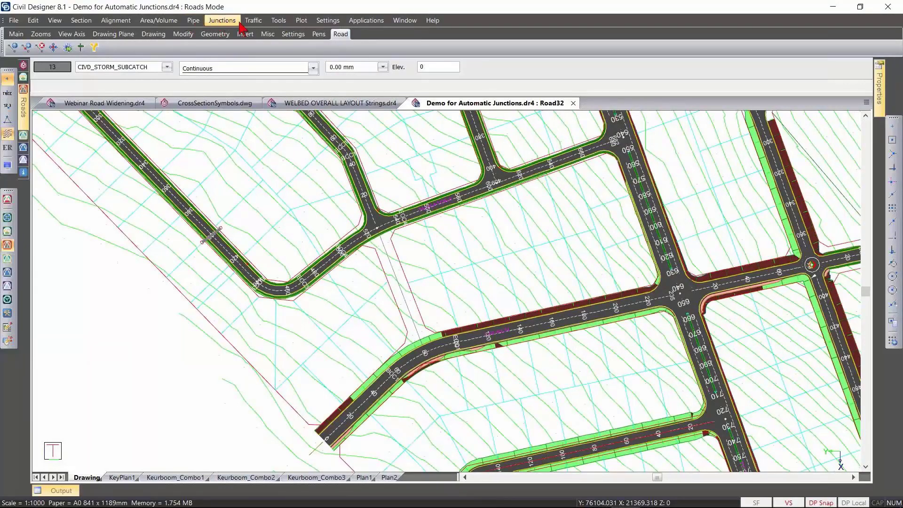
Graphically insert the new road's horizontal start point, named Start, on Manatoka's edge opposite the existing side road, using centre snap.
click(115, 21)
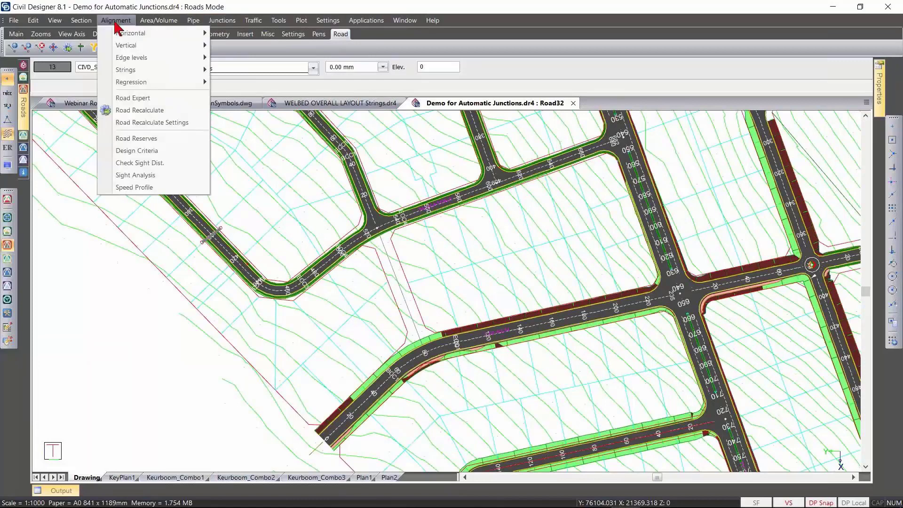
click(123, 37)
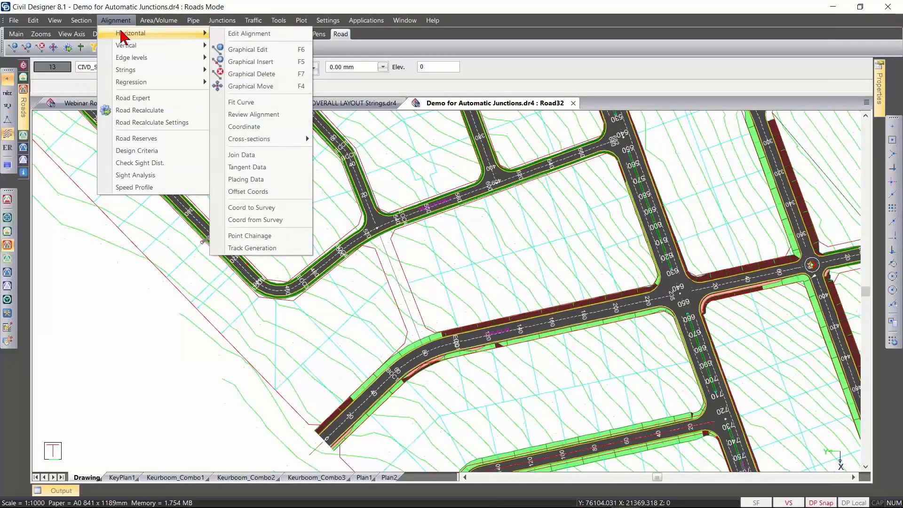
click(251, 62)
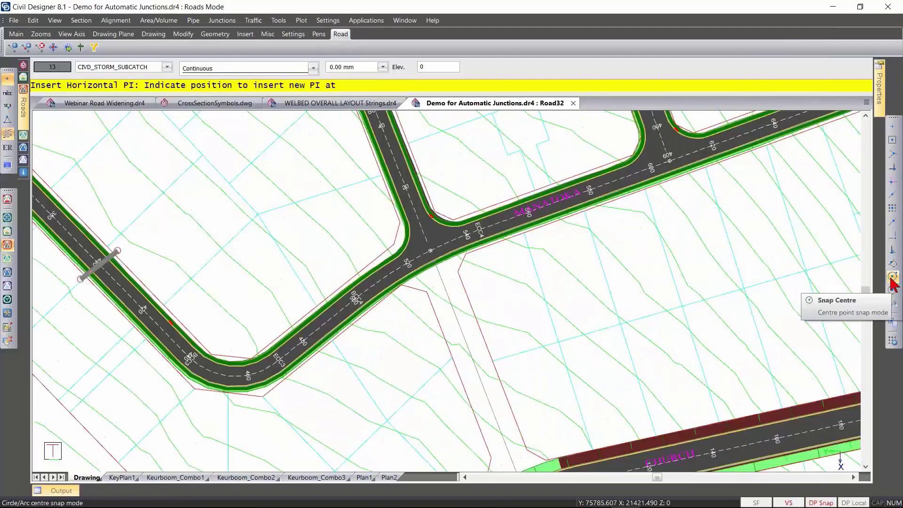
click(891, 278)
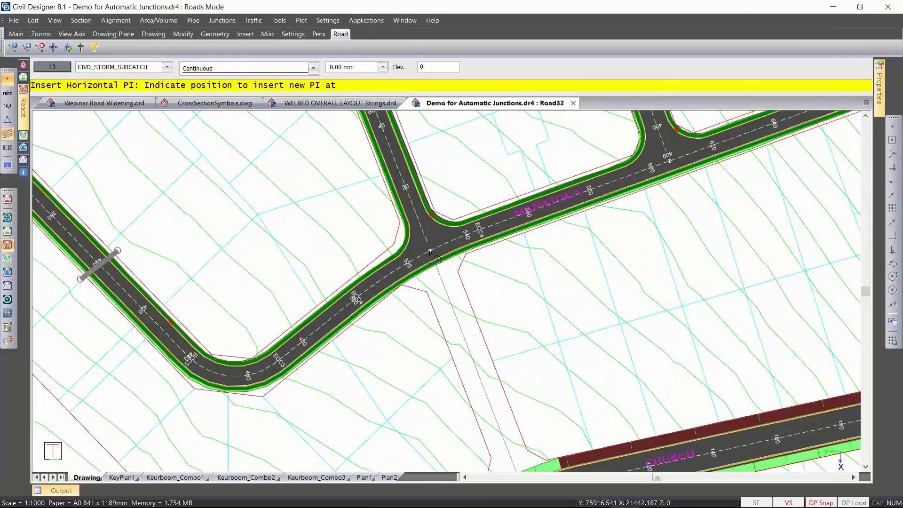
scroll(436, 259, up, 2)
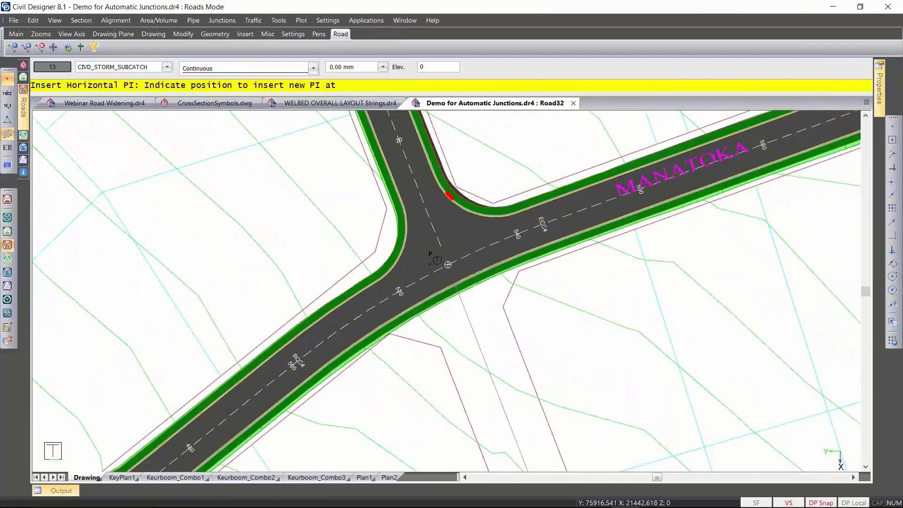
click(437, 259)
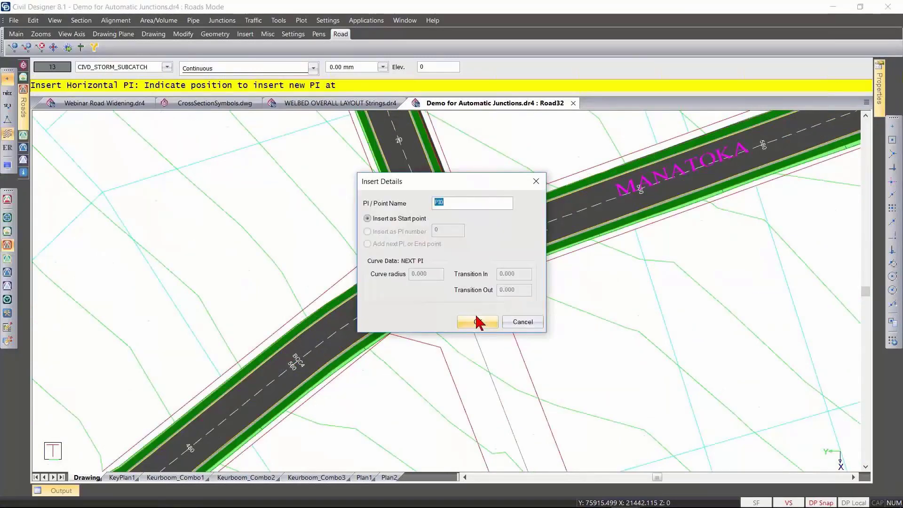
text(Start)
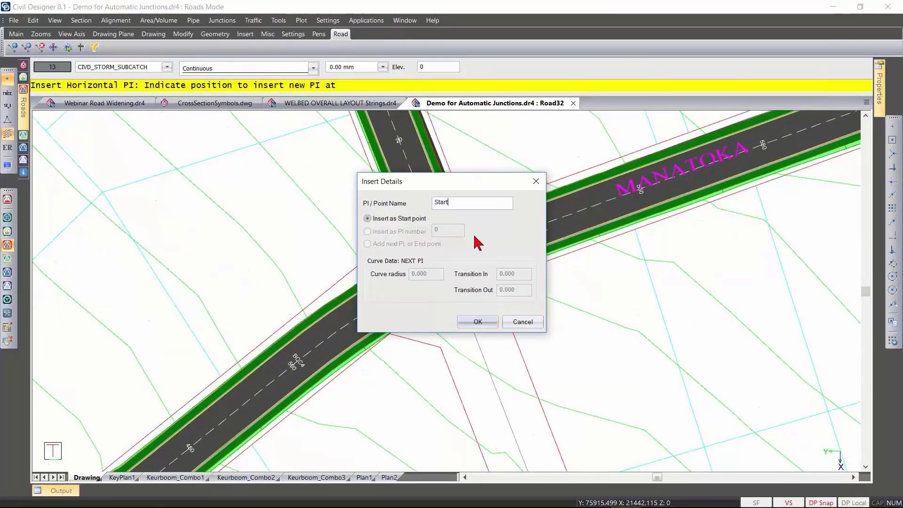
key(Return)
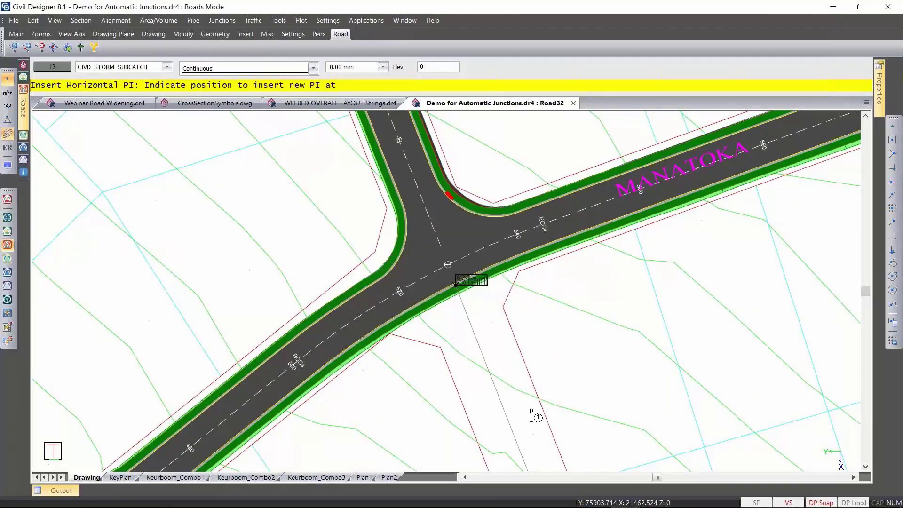
Add the alignment's end point, named End, at the edge of Church near chainage 80 and finish inserting points.
scroll(537, 418, down, 3)
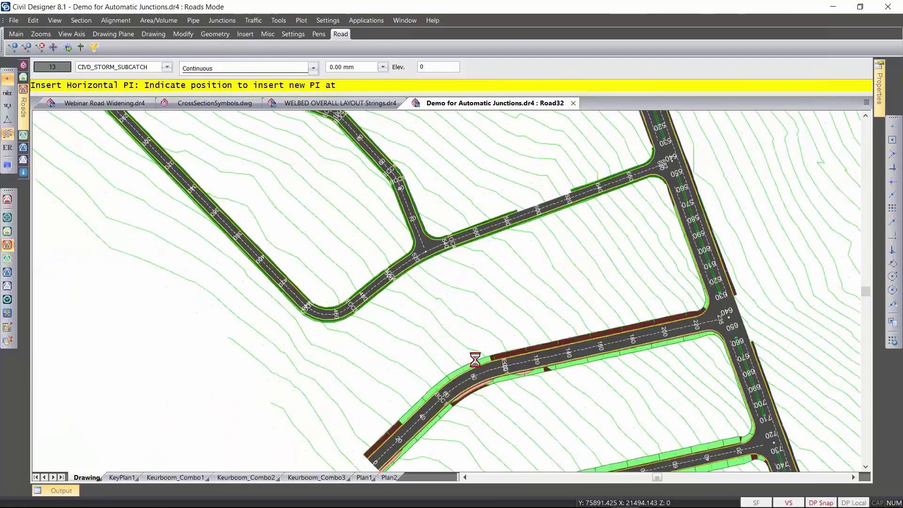
click(475, 359)
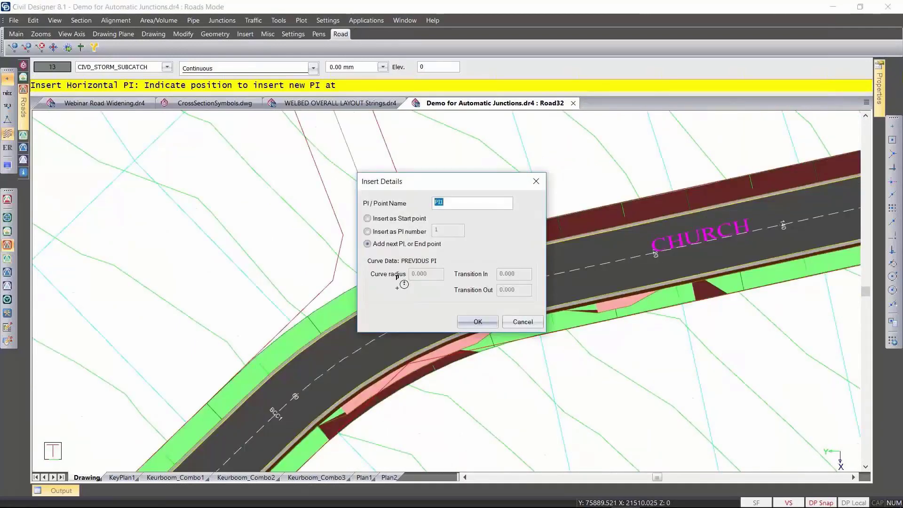
click(477, 321)
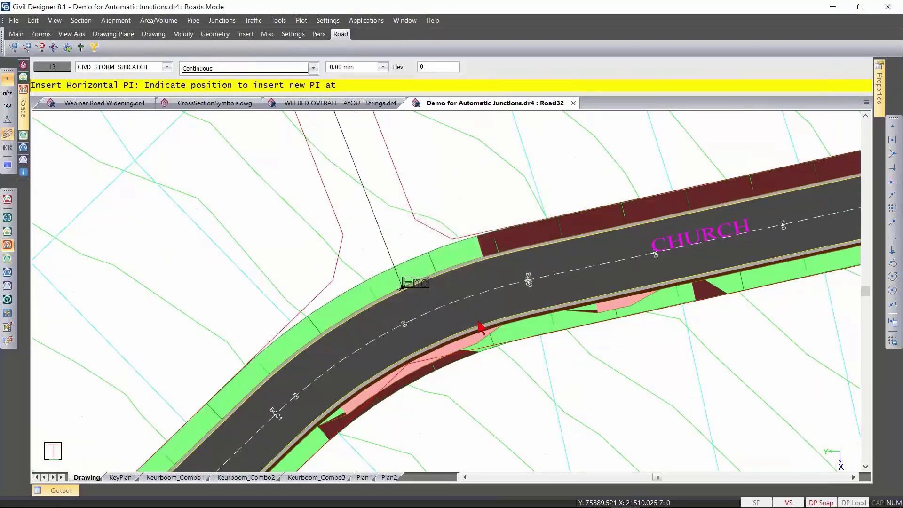
scroll(478, 325, down, 2)
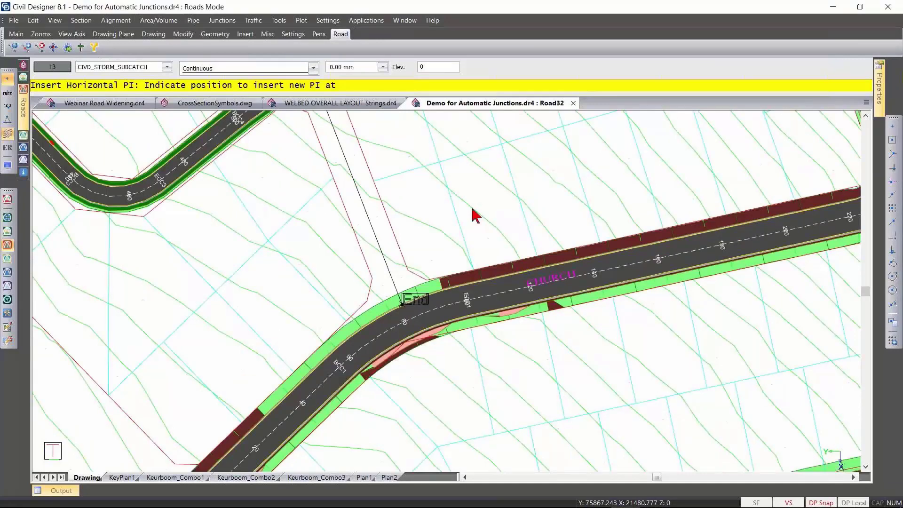
scroll(439, 262, down, 2)
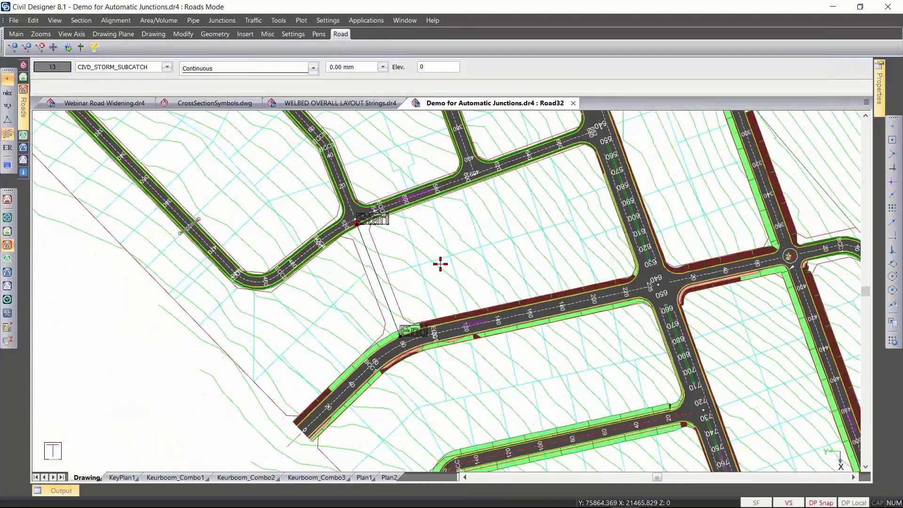
right_click(488, 129)
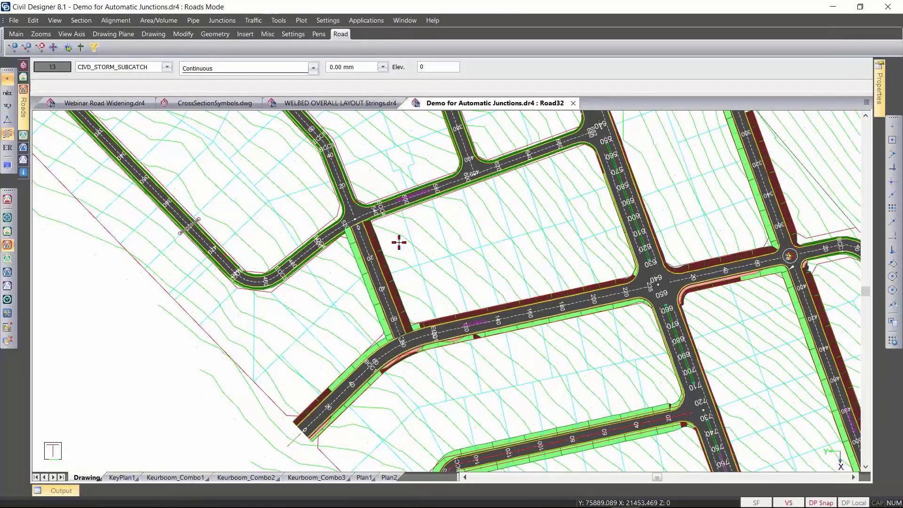
Move the new road's Start point slightly along its centreline away from Manatoka and save the modified horizontal alignment.
scroll(353, 209, up, 5)
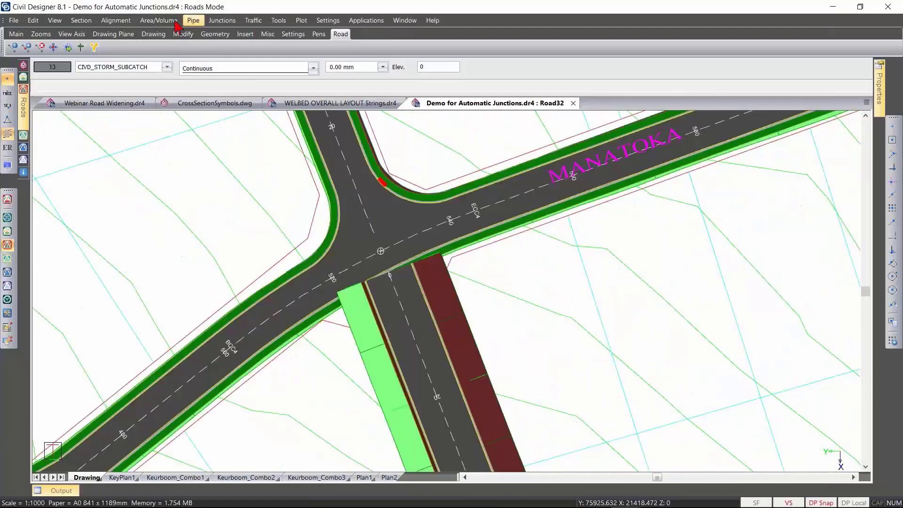
click(347, 253)
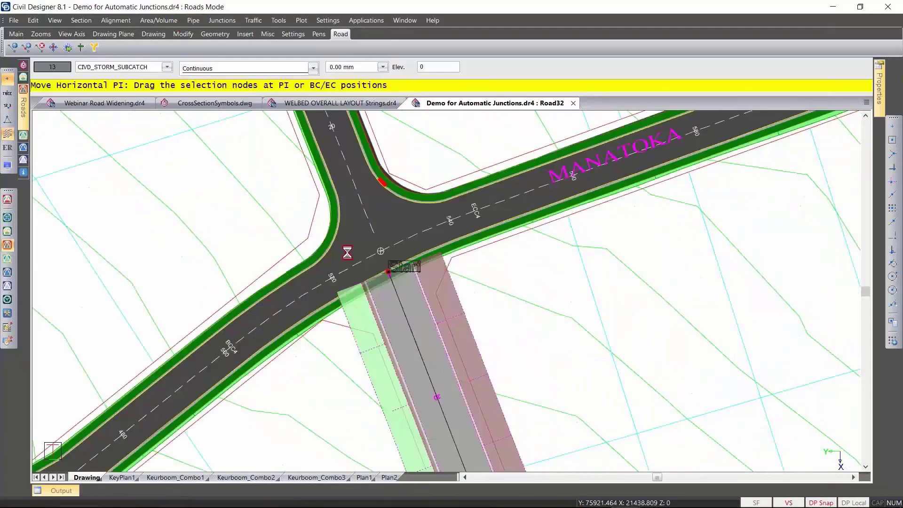
scroll(334, 265, up, 2)
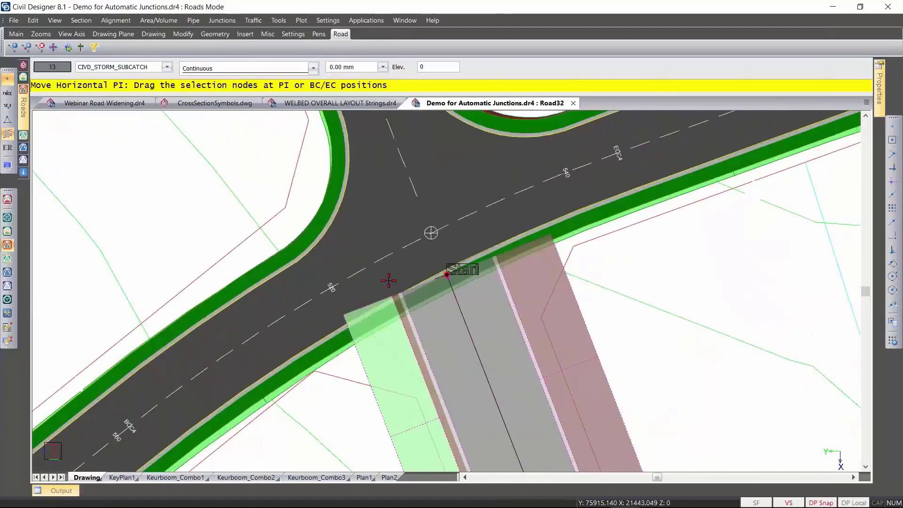
click(447, 276)
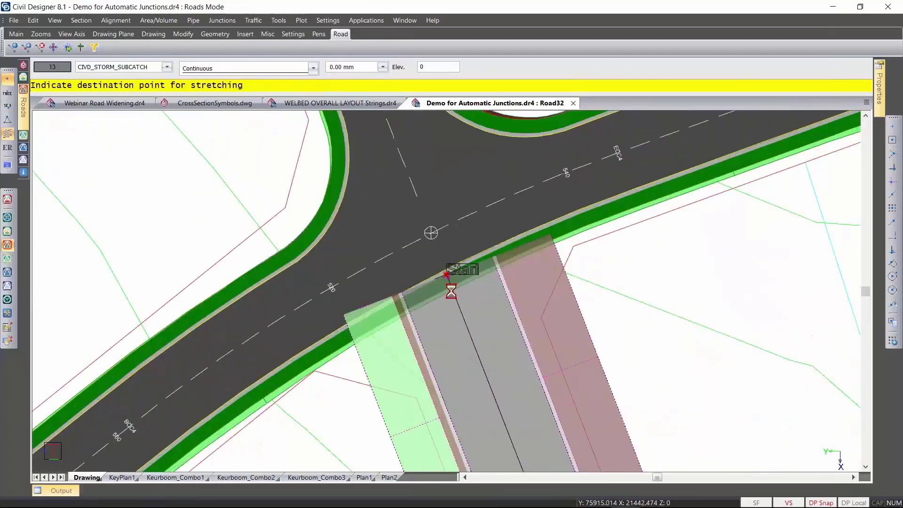
click(892, 222)
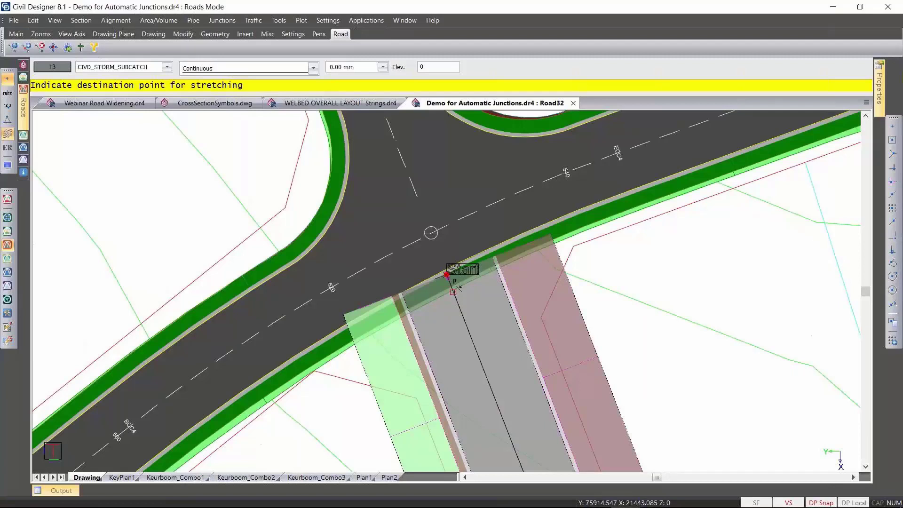
click(452, 291)
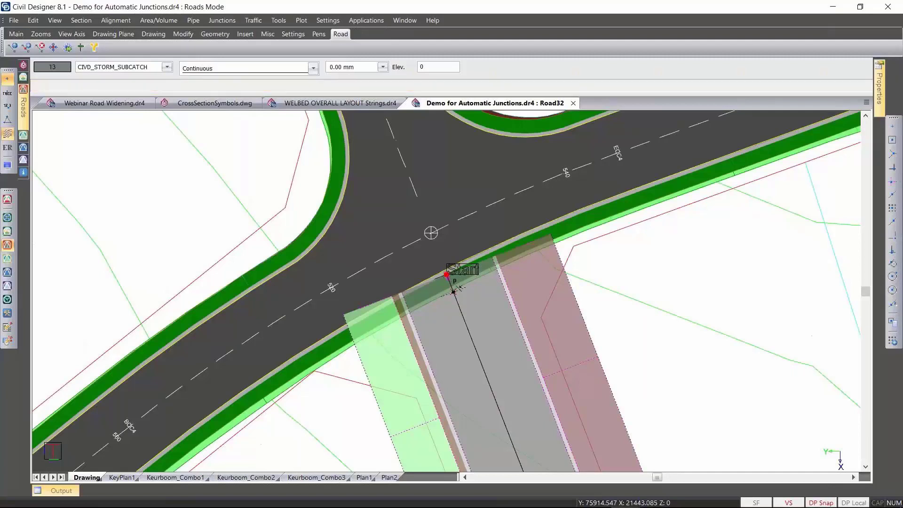
right_click(567, 306)
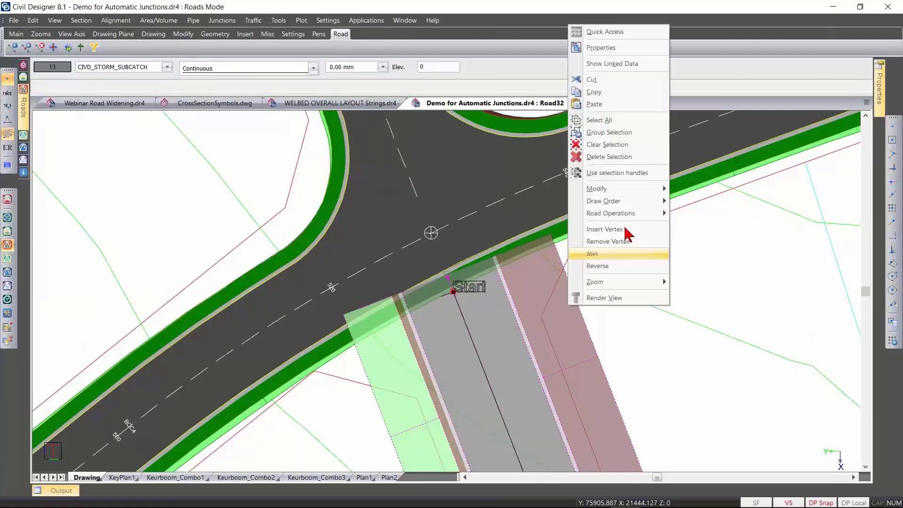
click(620, 147)
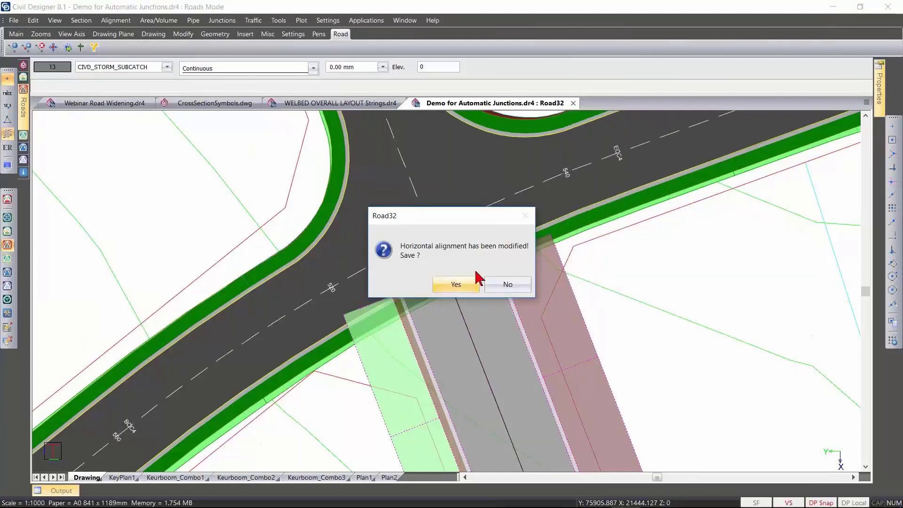
click(456, 284)
Add the default intersections at both the start and end of the new road with a 10.000 bellmouth radius.
click(547, 284)
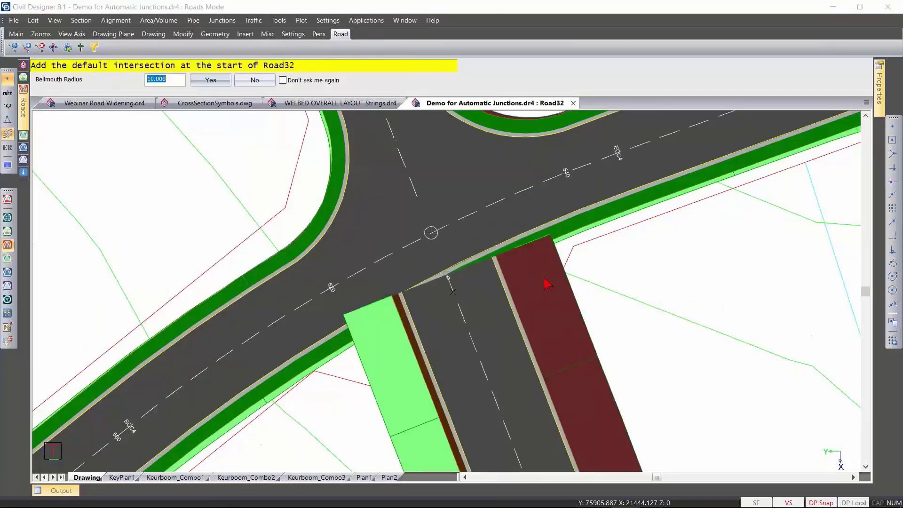
click(211, 80)
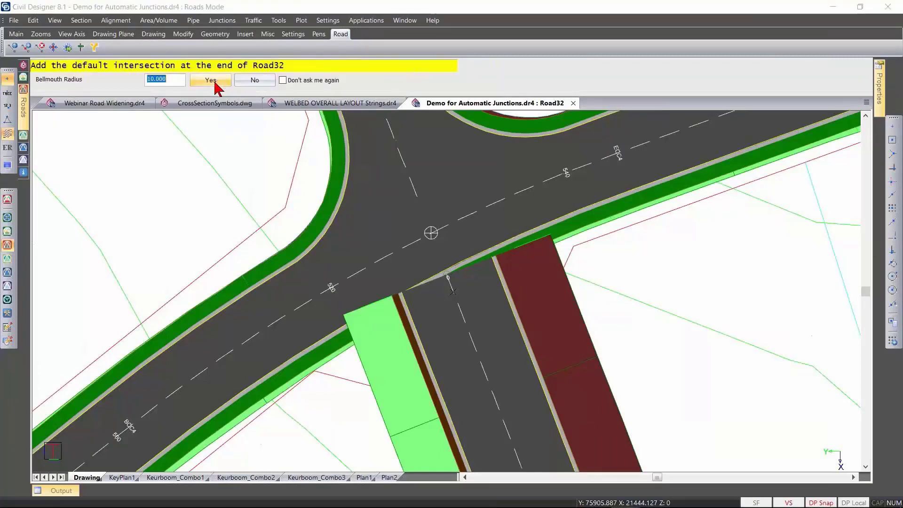
click(212, 81)
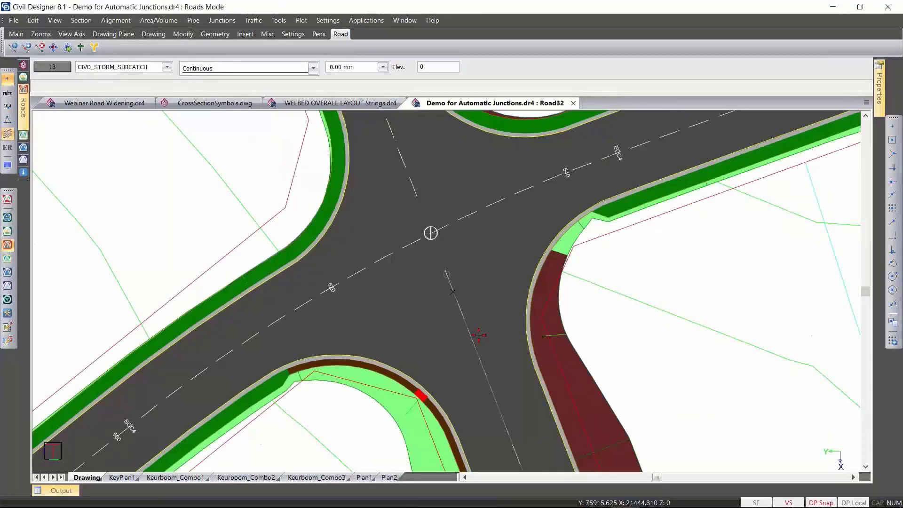
Create a new string road, Road33, with the default Urban Single 16m template settings and make it current.
scroll(479, 335, down, 4)
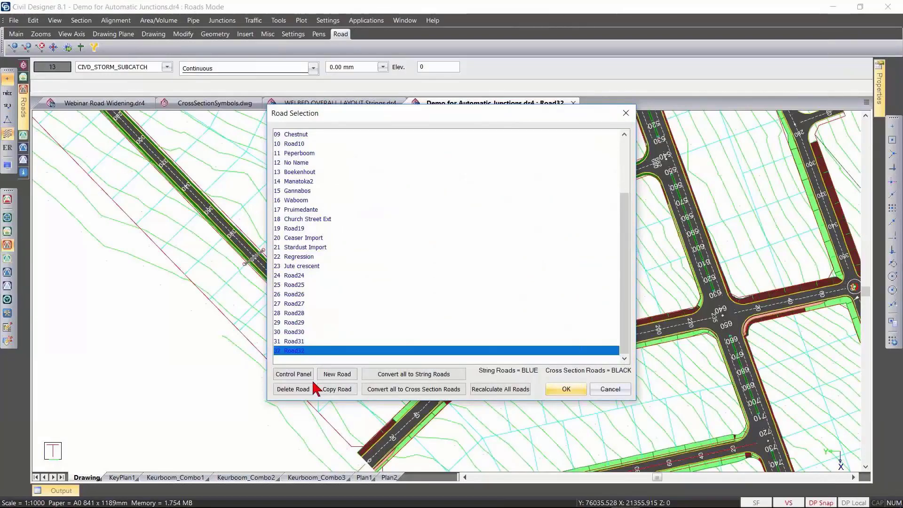
click(333, 375)
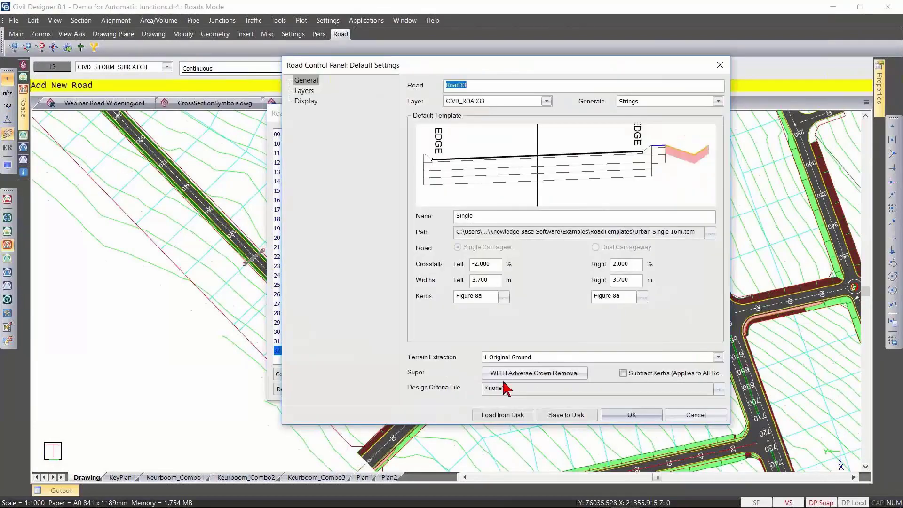
click(631, 414)
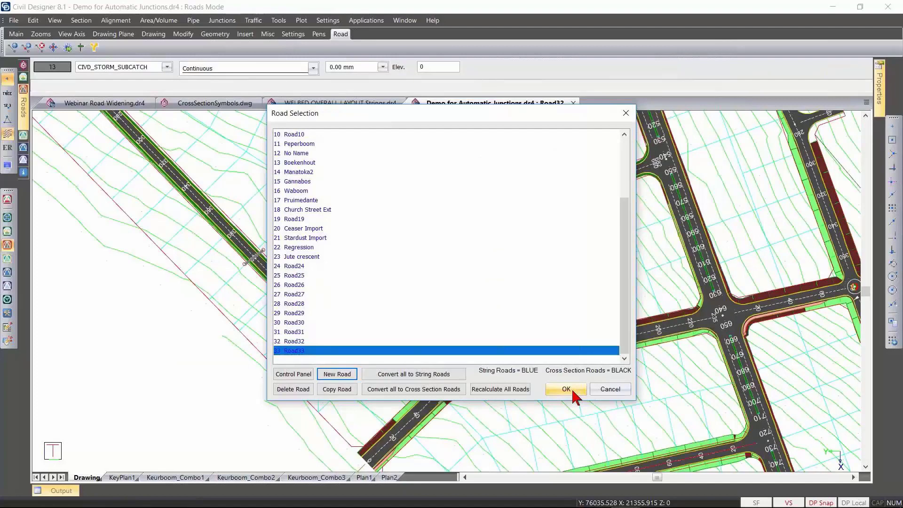
click(566, 389)
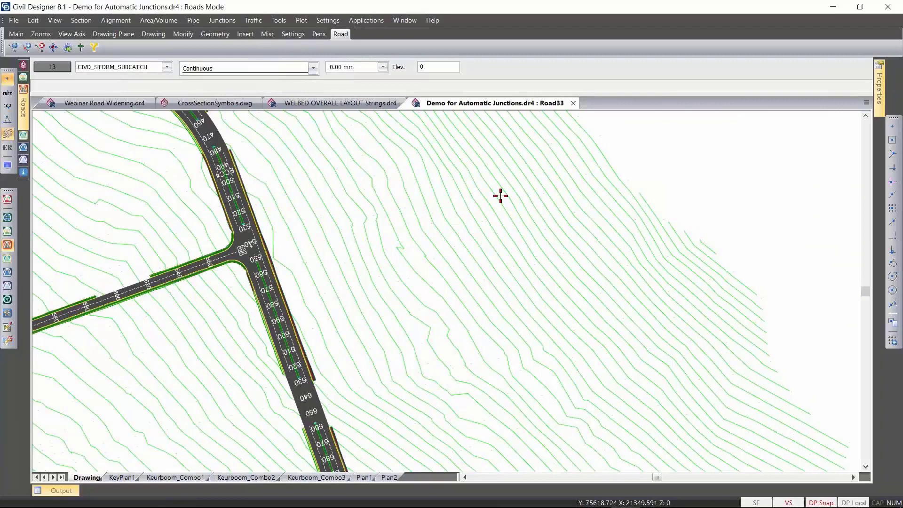
Graphically insert Road33's horizontal start point, named Start, in the open area east of the existing roads.
click(892, 126)
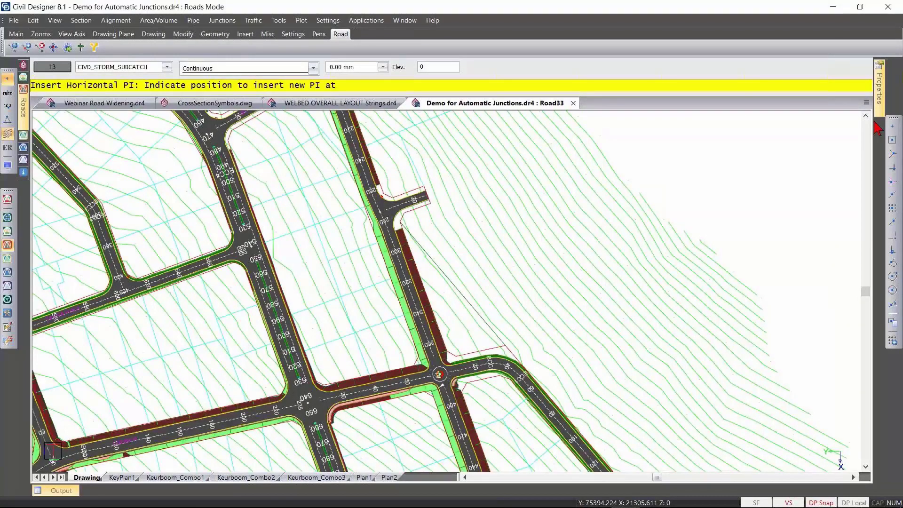
click(477, 156)
text(Start)
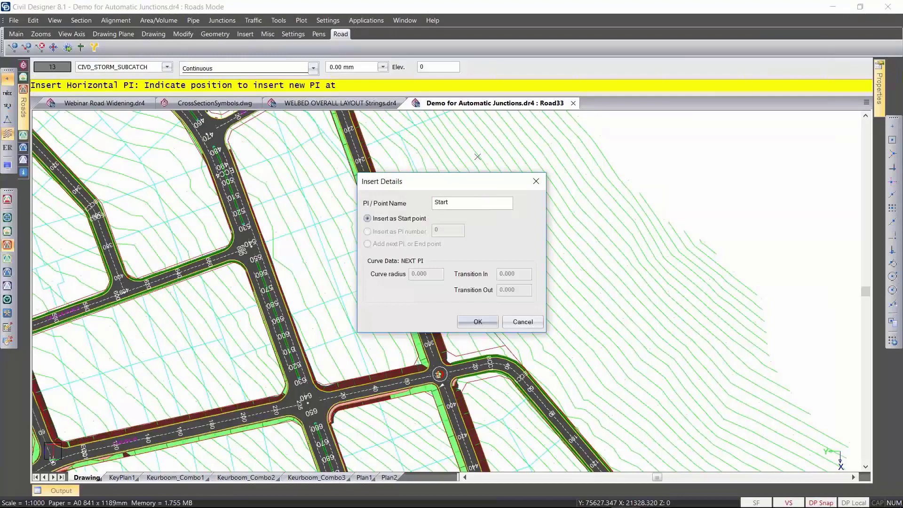
click(485, 323)
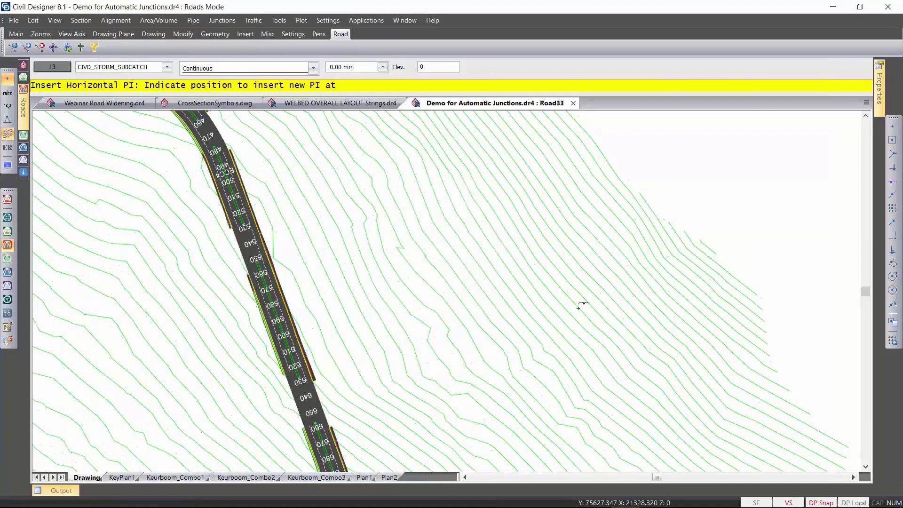
Add points PI1 and End southeast of Start with a bend at PI1, and finish inserting points.
click(608, 261)
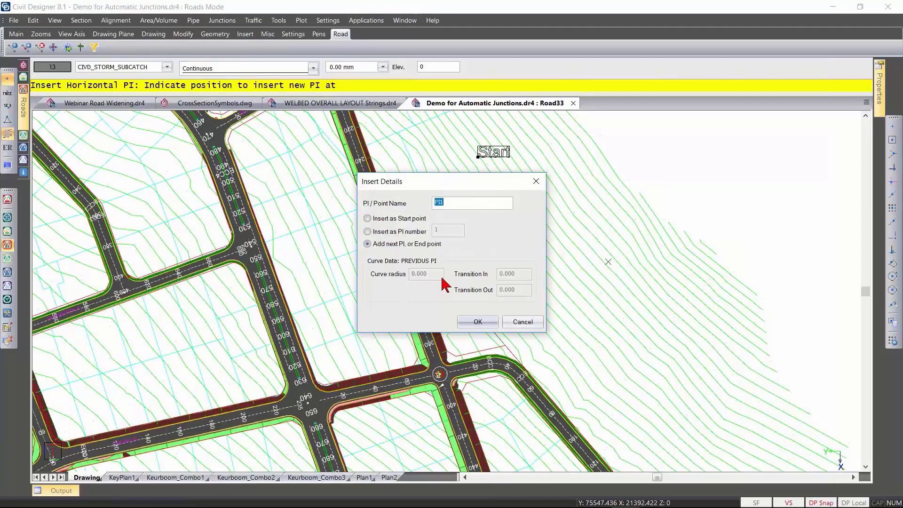
click(376, 232)
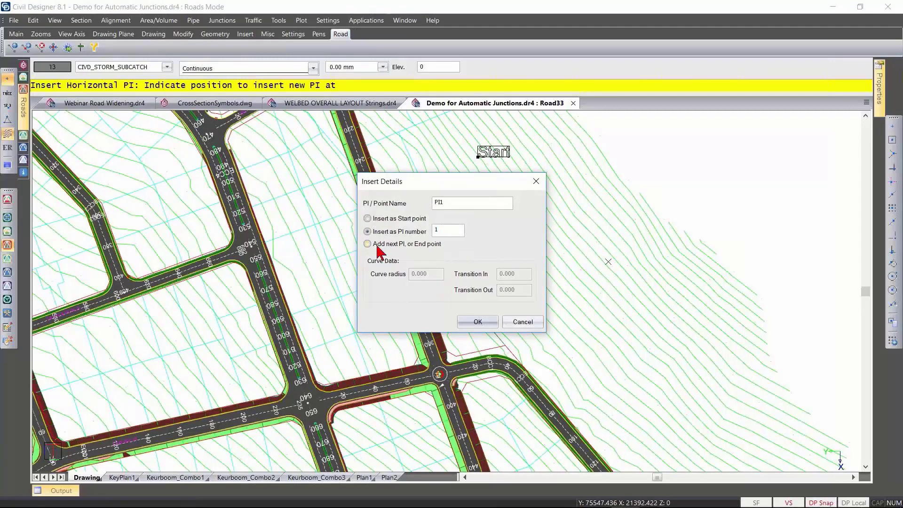
click(478, 321)
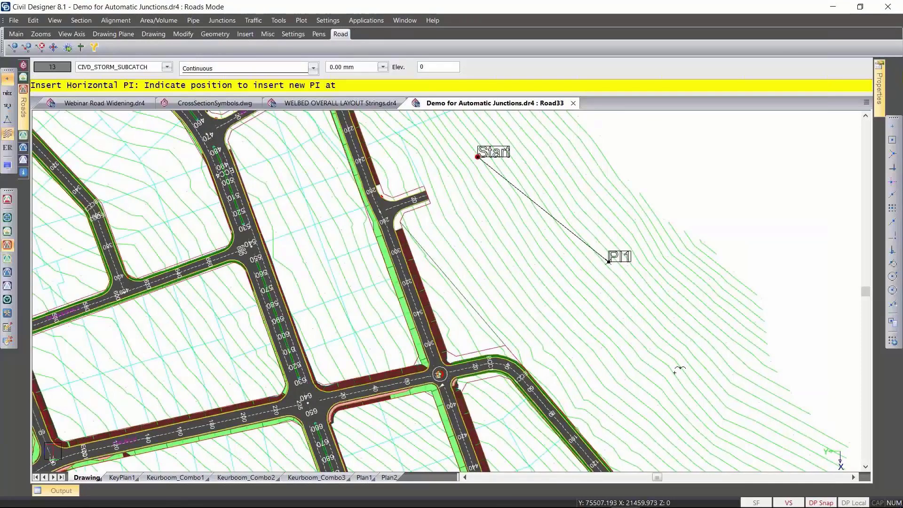
click(675, 372)
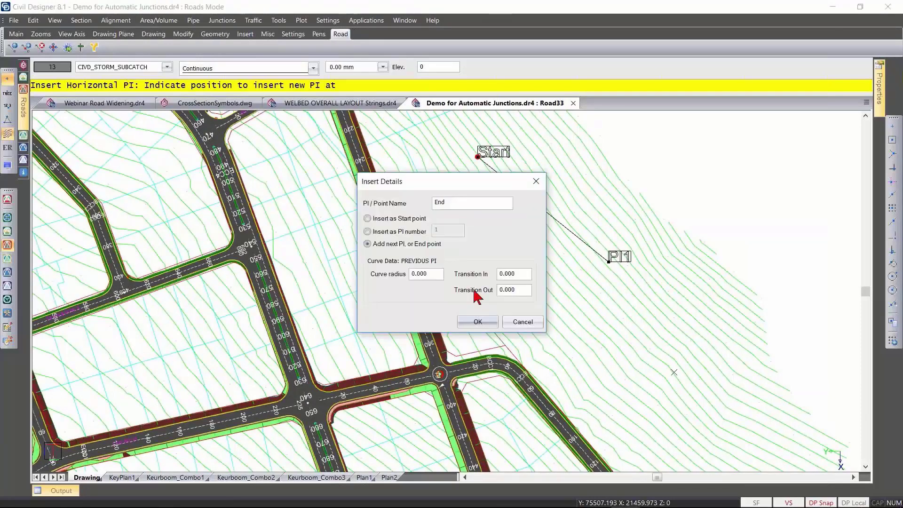
click(477, 321)
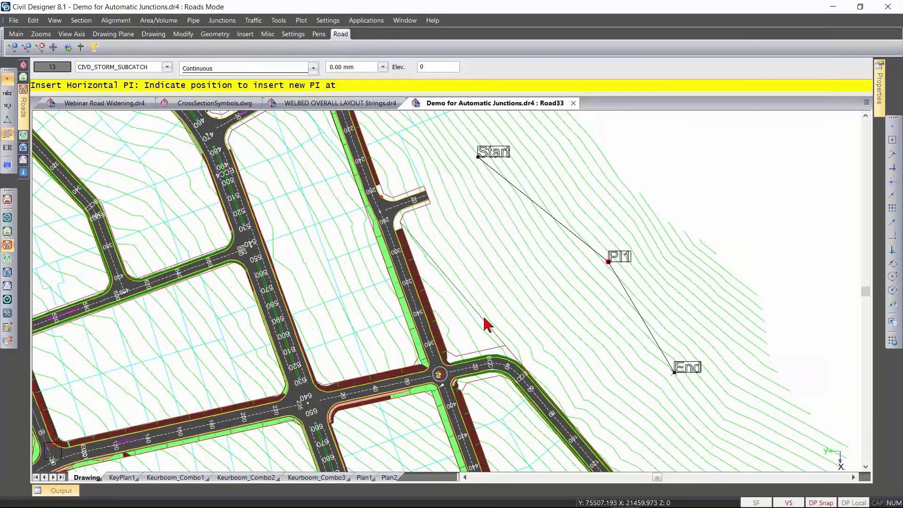
key(Escape)
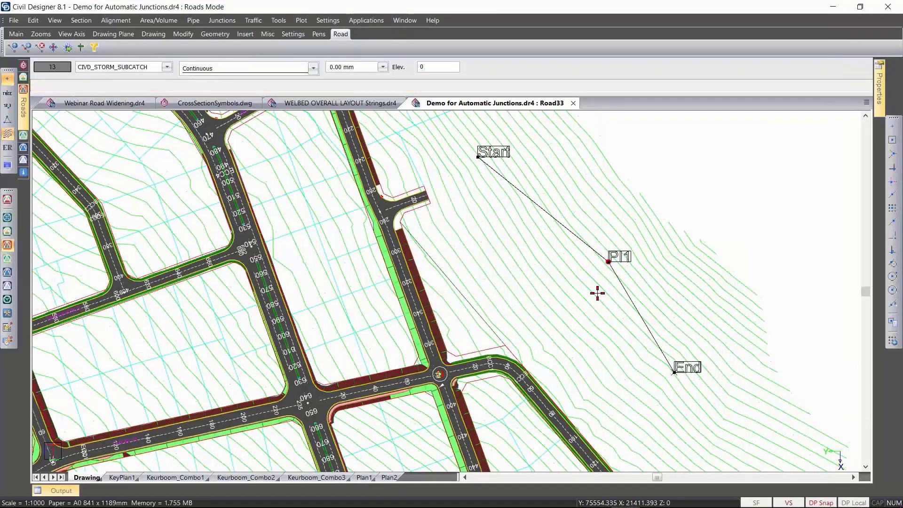
right_click(597, 293)
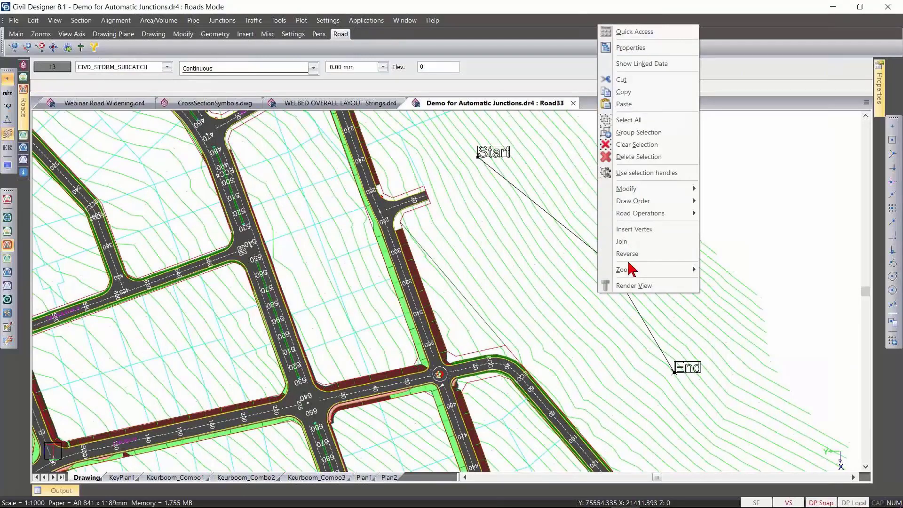
click(648, 173)
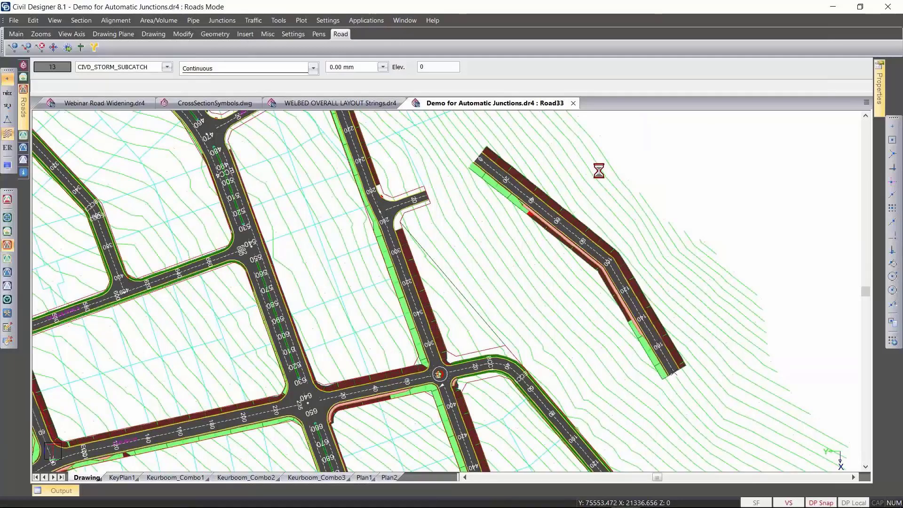
Graphically edit PI1 of Road33 to give the bend a curve radius, and finish editing.
click(116, 20)
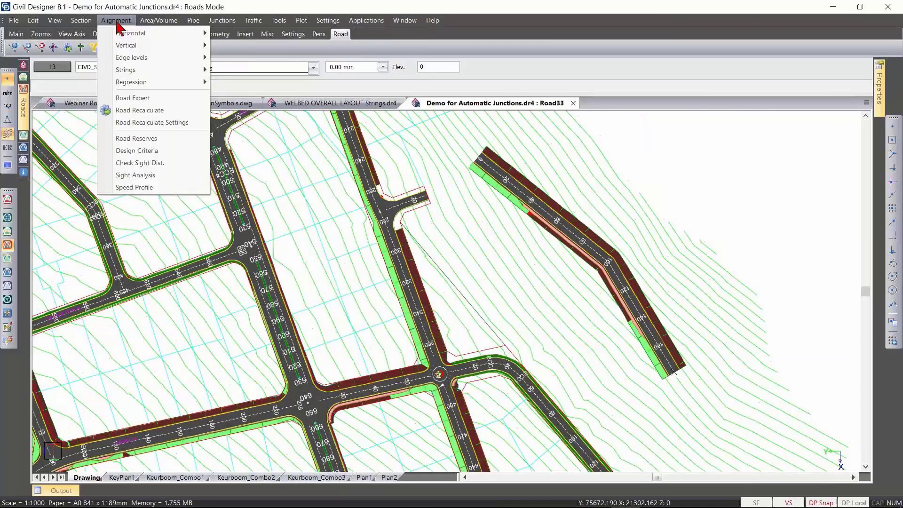
mouse_move(131, 33)
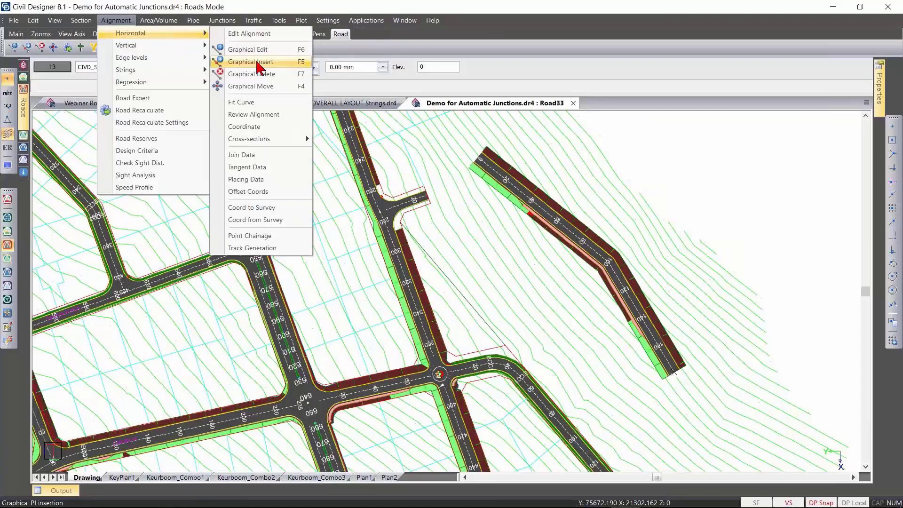
click(258, 66)
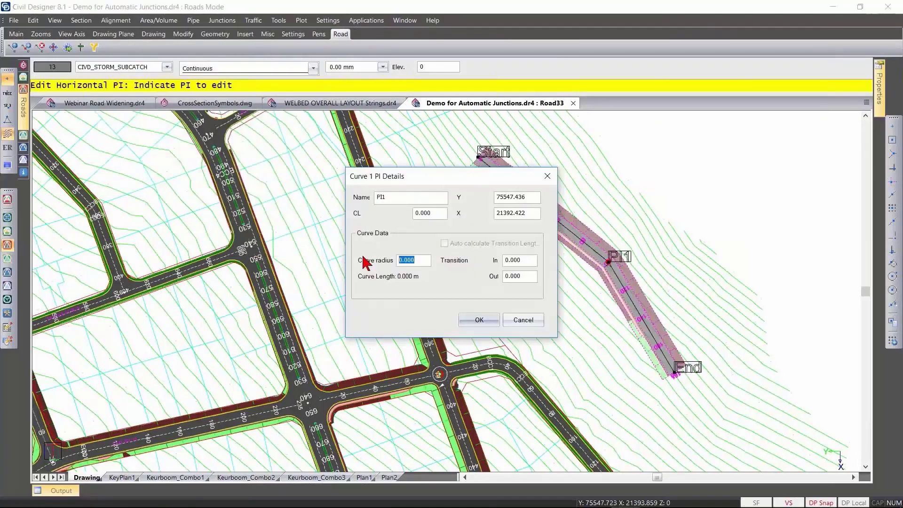
key(Return)
right_click(533, 266)
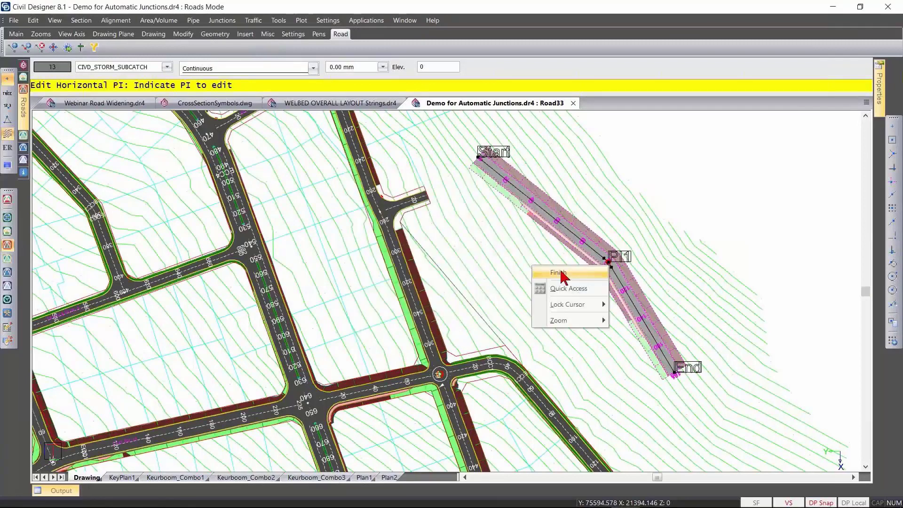
click(559, 273)
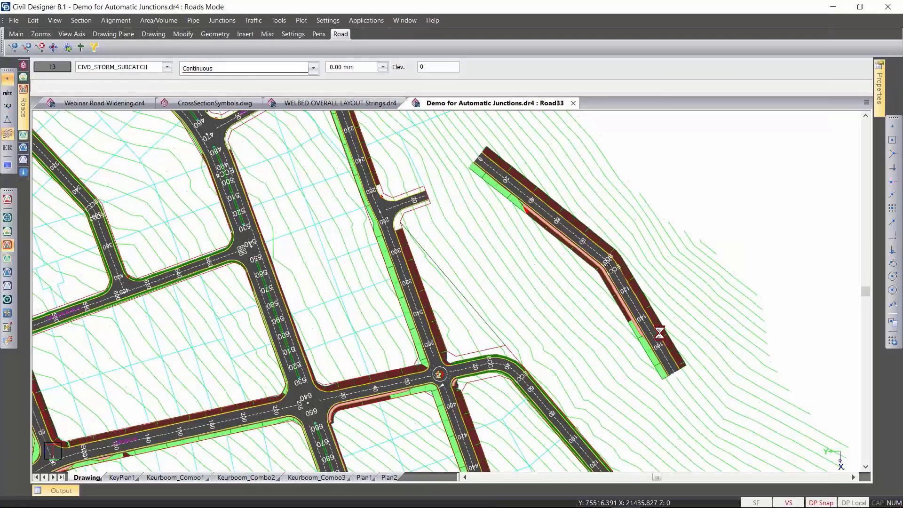
Move Road33's End point slightly outward to lengthen the road and save the modified horizontal alignment.
click(116, 20)
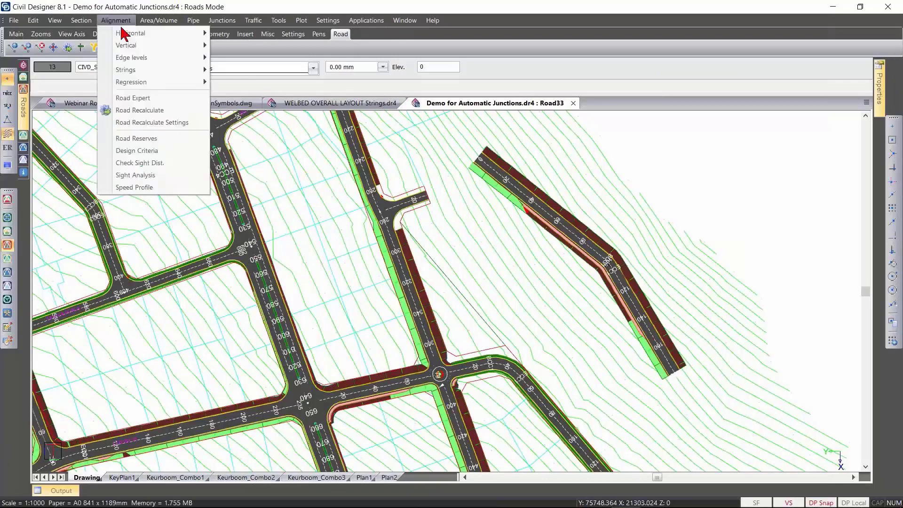
mouse_move(127, 33)
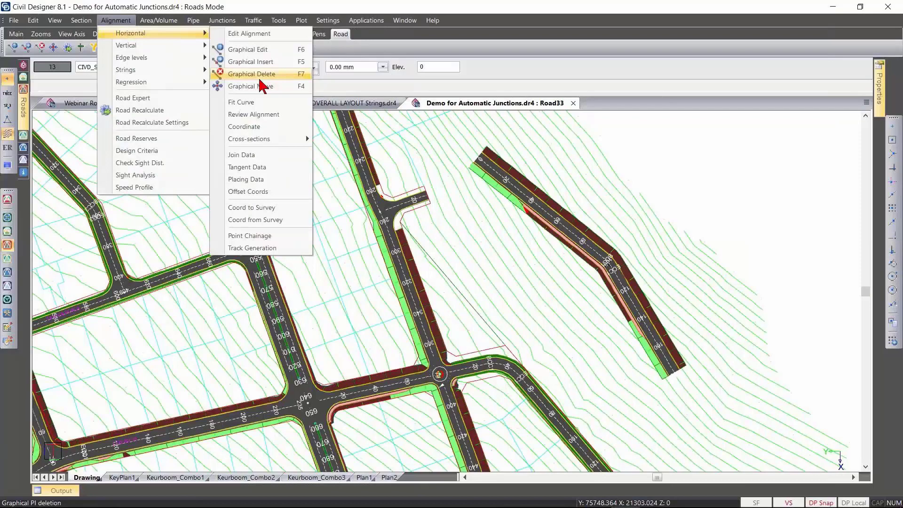
click(262, 86)
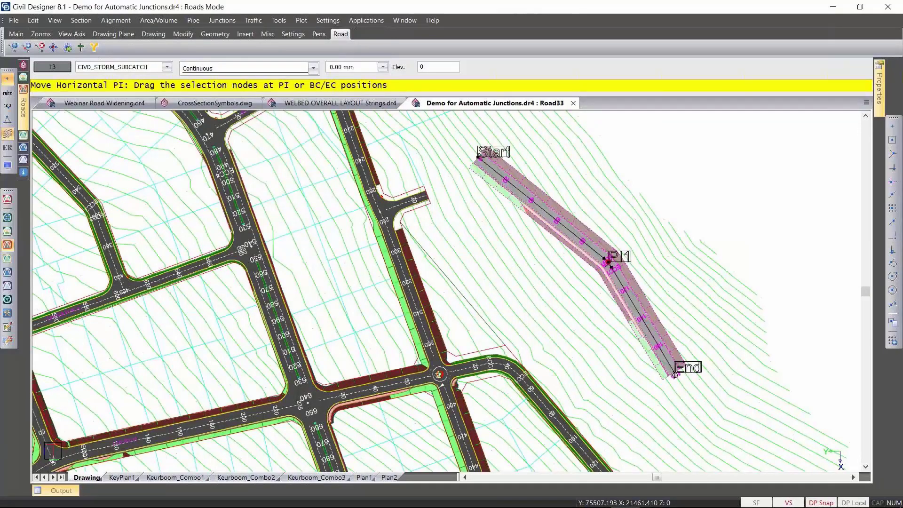
click(675, 375)
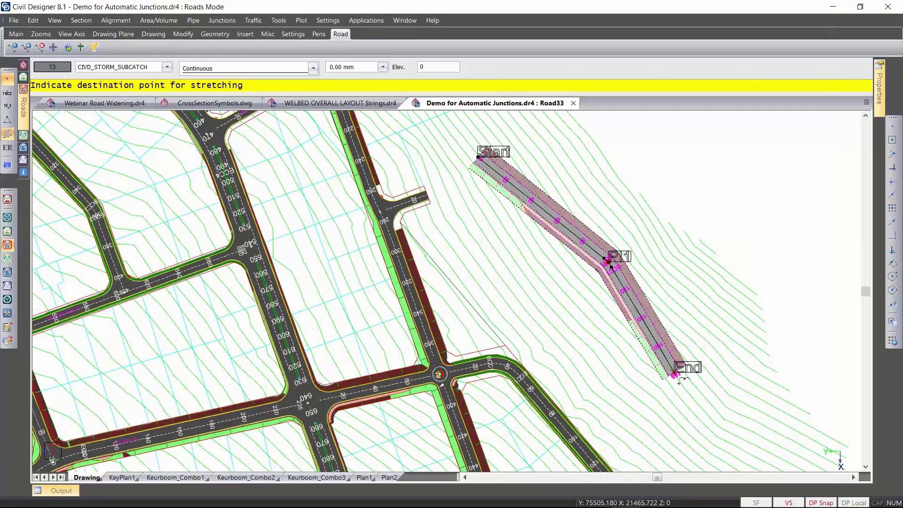
click(678, 382)
right_click(678, 382)
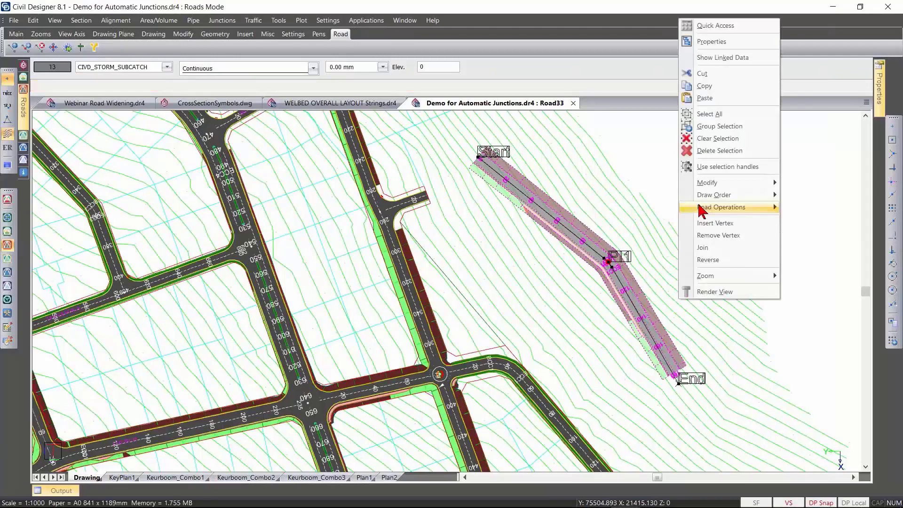
key(Escape)
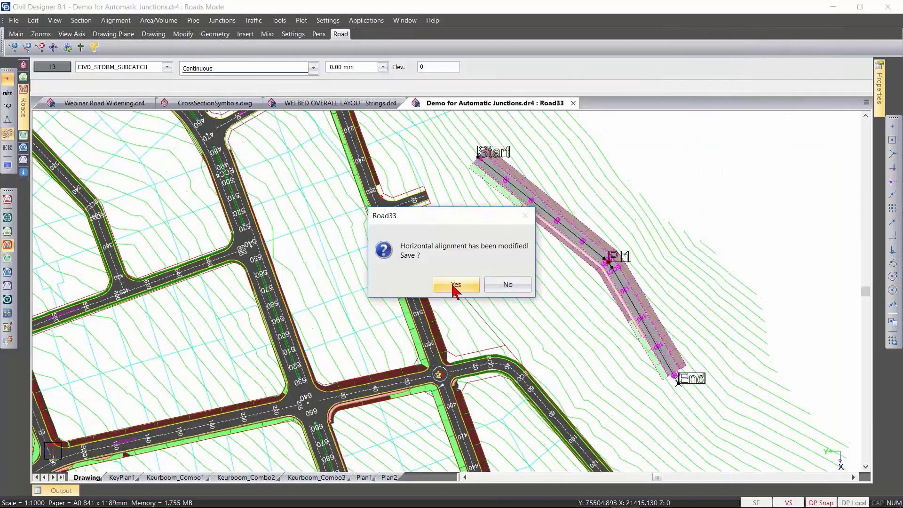
click(455, 284)
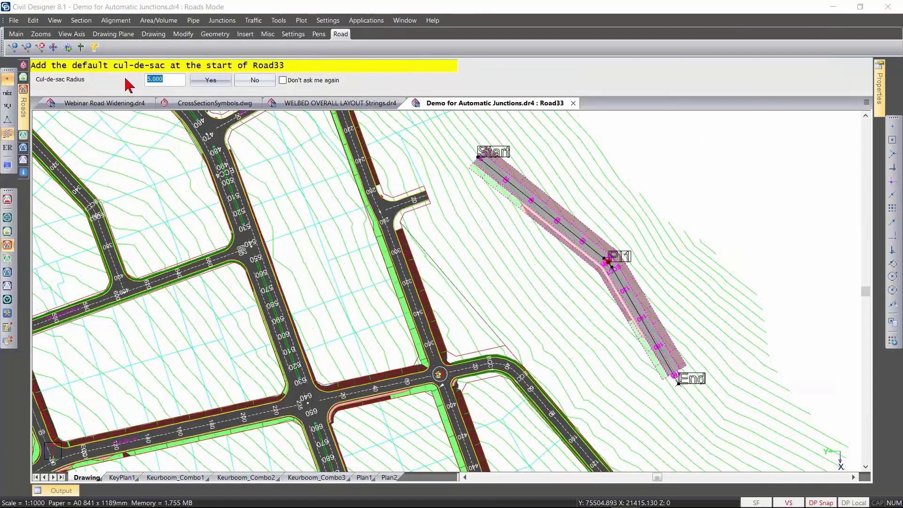
Add the default cul-de-sac at the start of Road33 with a radius of 7.5.
text(705)
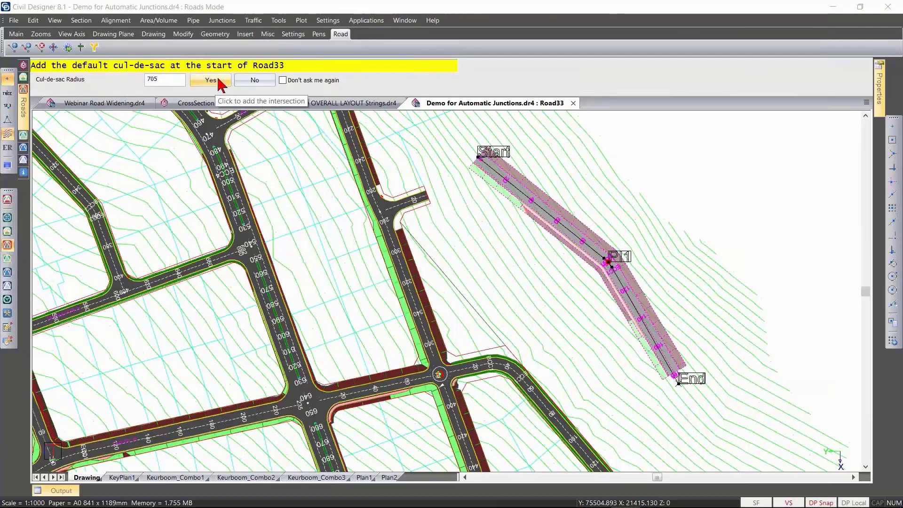
key(BackSpace)
key(BackSpace)
text(.5)
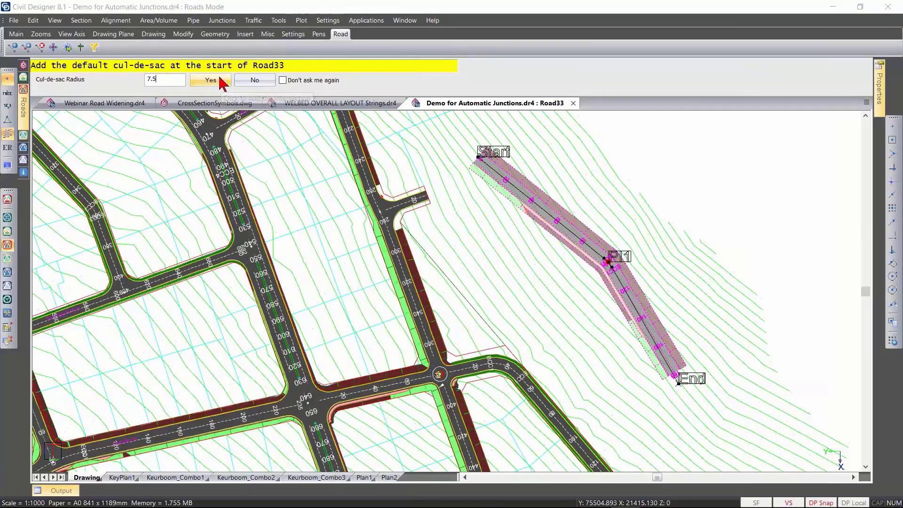
click(219, 79)
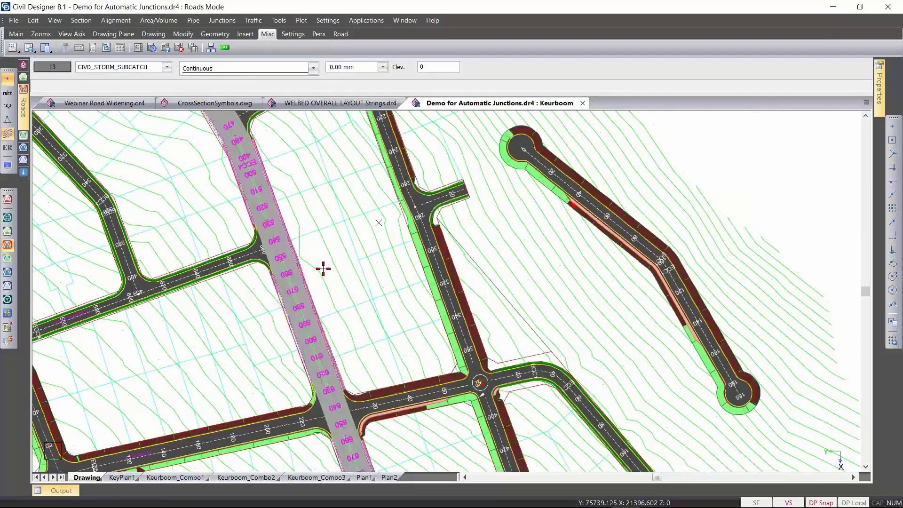
Run a water film thickness analysis on Keurboom from chainage 420 to chainage 520.
click(646, 245)
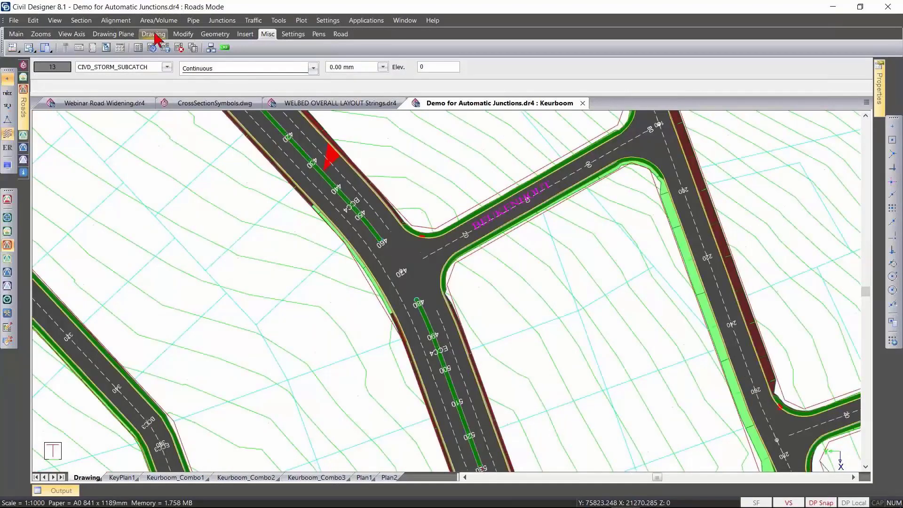
click(278, 20)
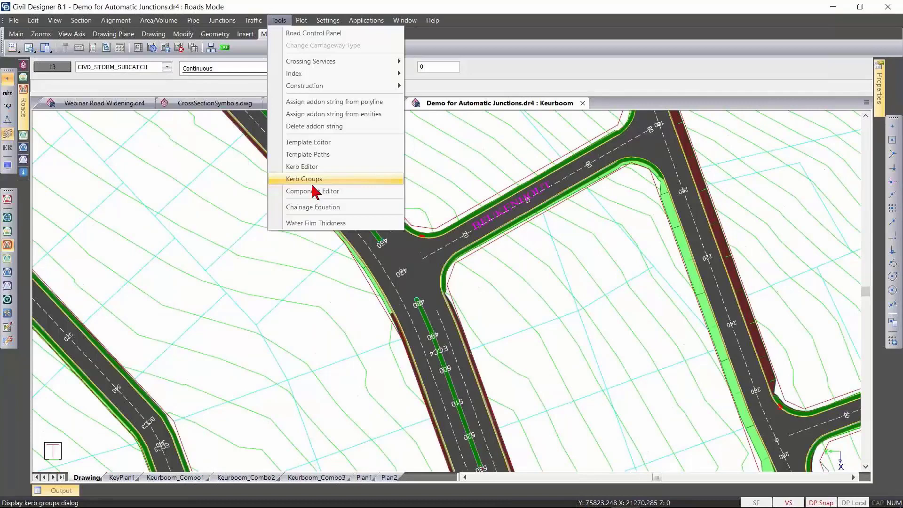
click(315, 223)
text(420)
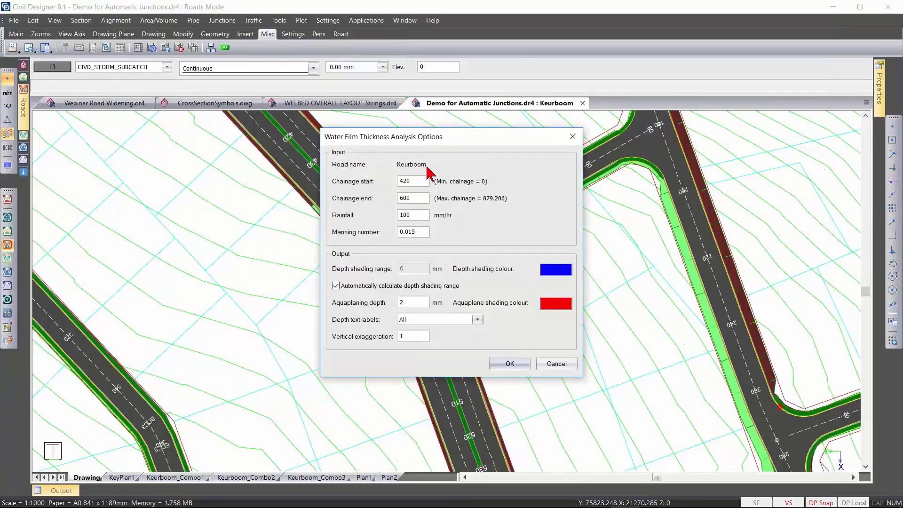
key(Tab)
text(520)
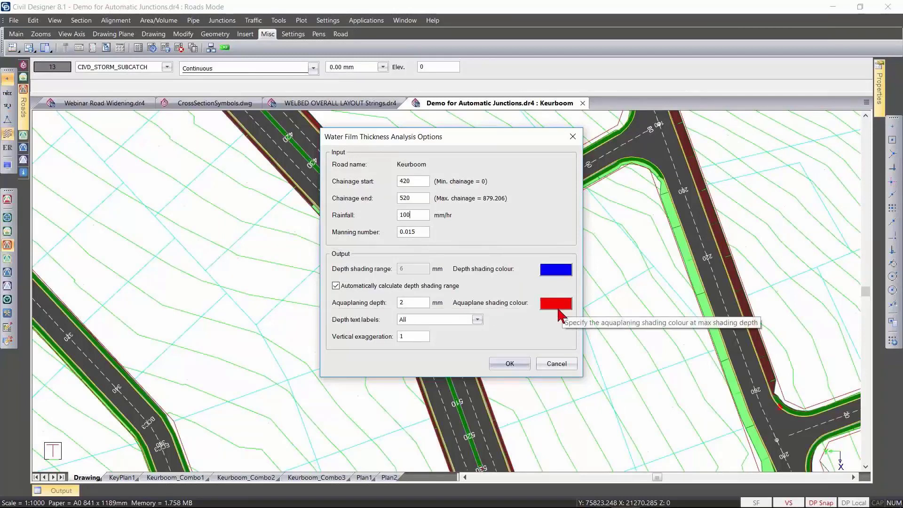
click(510, 364)
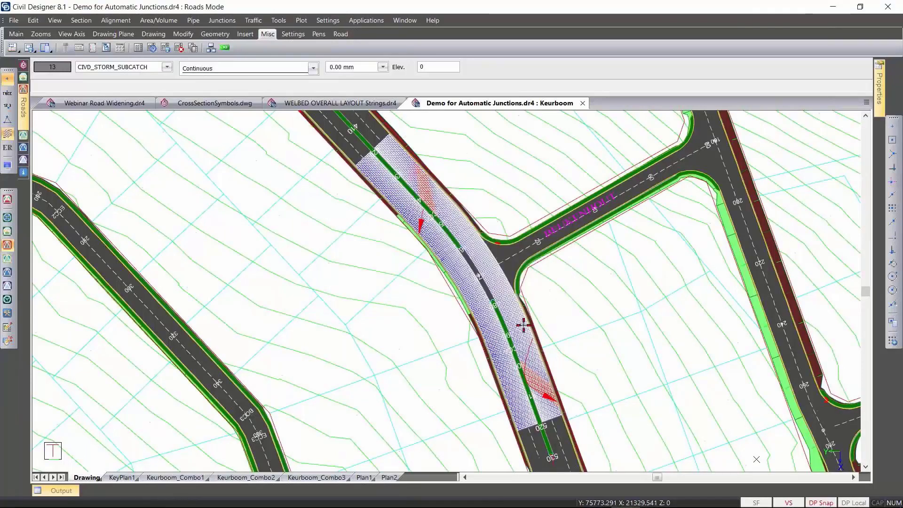
Examine the water film thickness values, the red-shaded zones and the flow path arrows along Keurboom between chainages 420 and 520.
scroll(522, 324, up, 3)
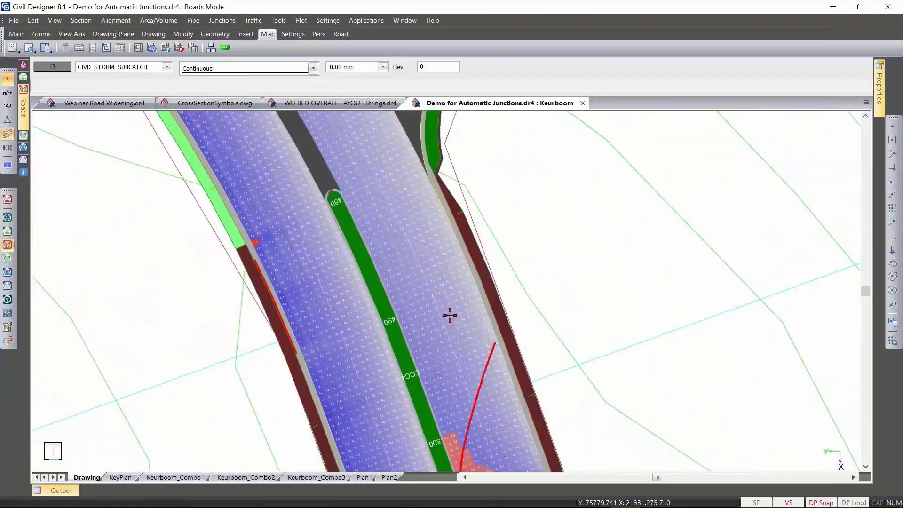
middle_drag(449, 315, 461, 359)
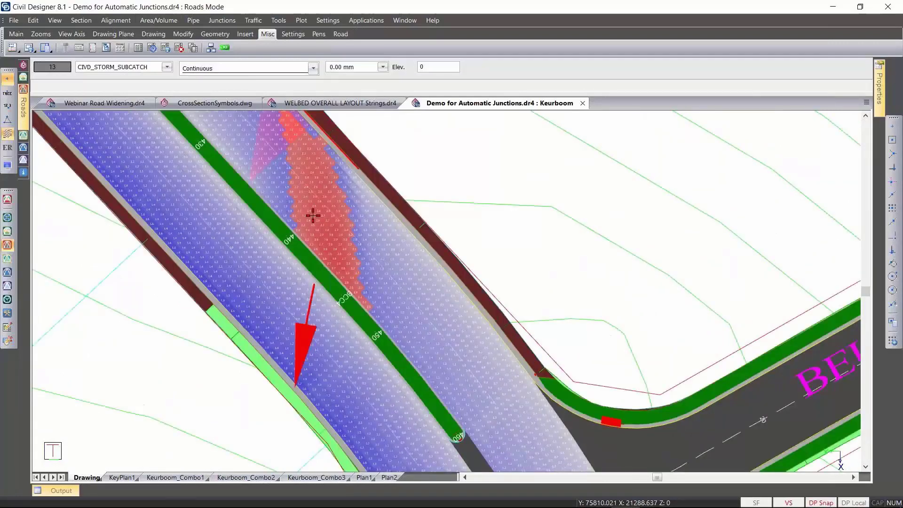
scroll(313, 216, up, 2)
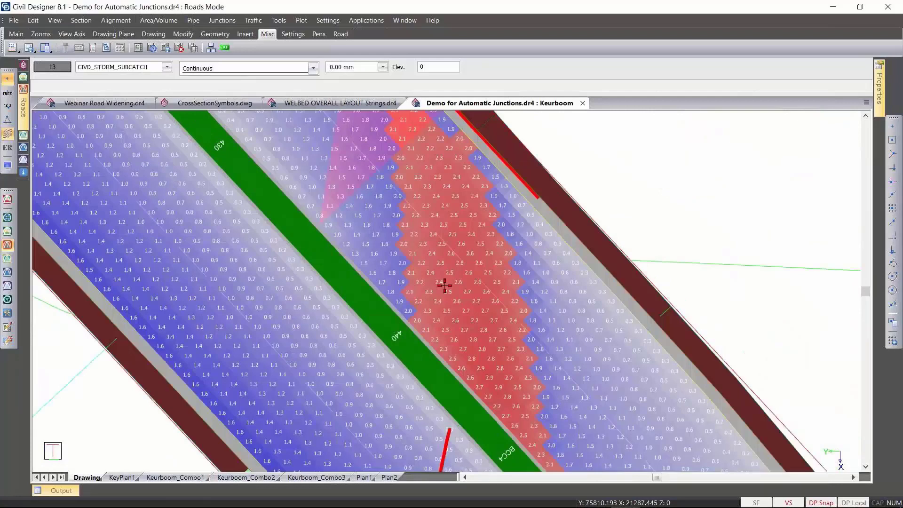
scroll(444, 285, down, 2)
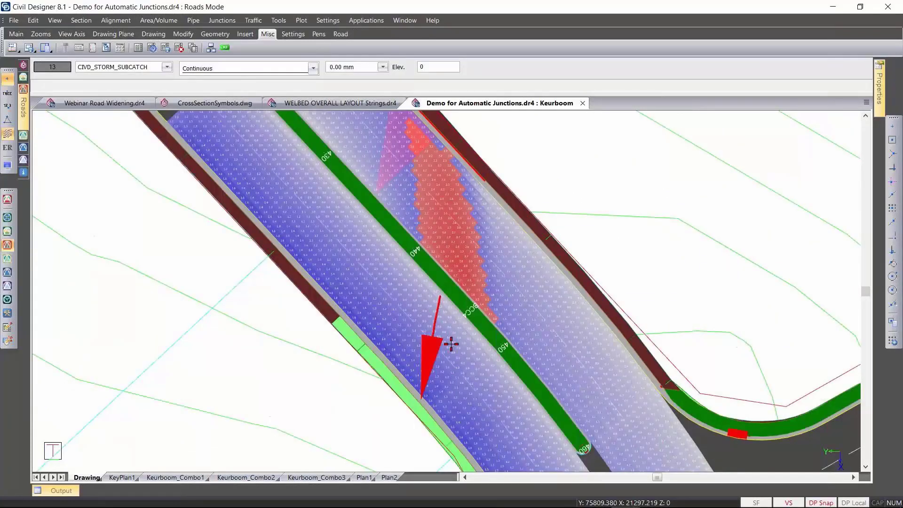
scroll(479, 311, down, 2)
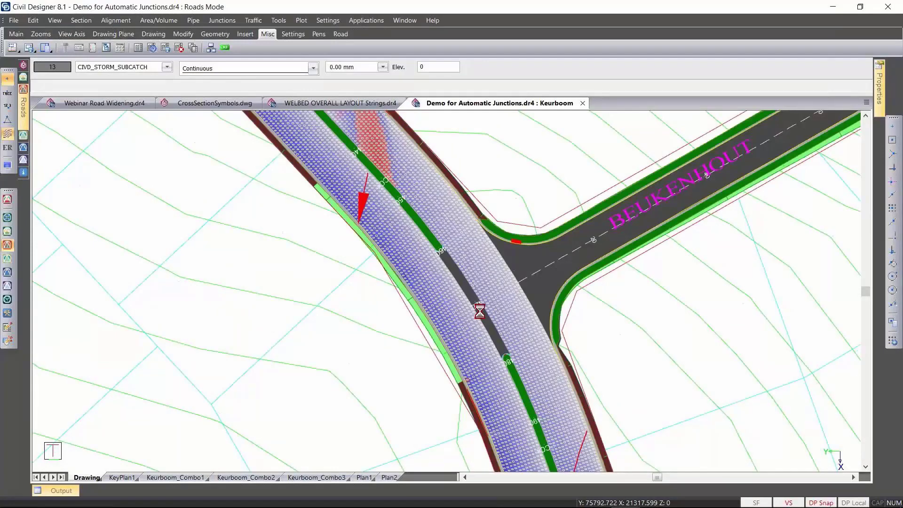
scroll(447, 290, up, 4)
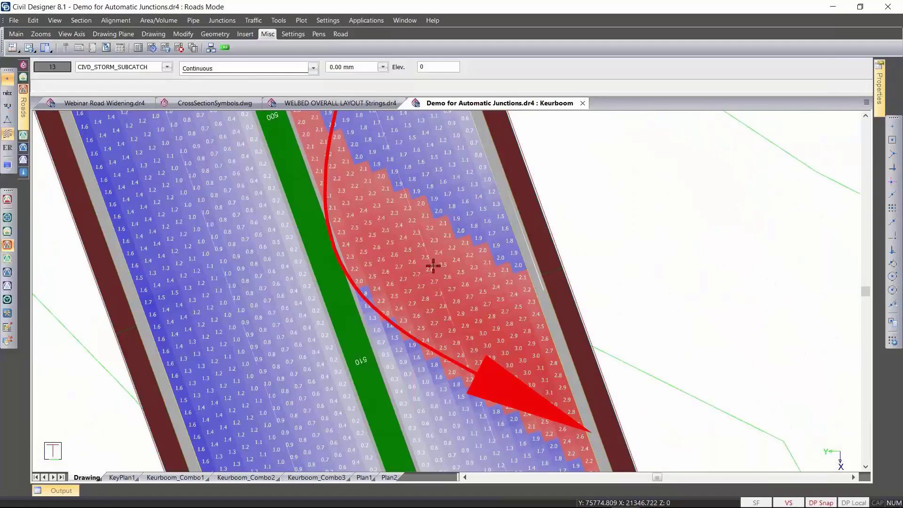
mouse_move(499, 317)
middle_down()
mouse_move(433, 243)
mouse_move(454, 261)
middle_up()
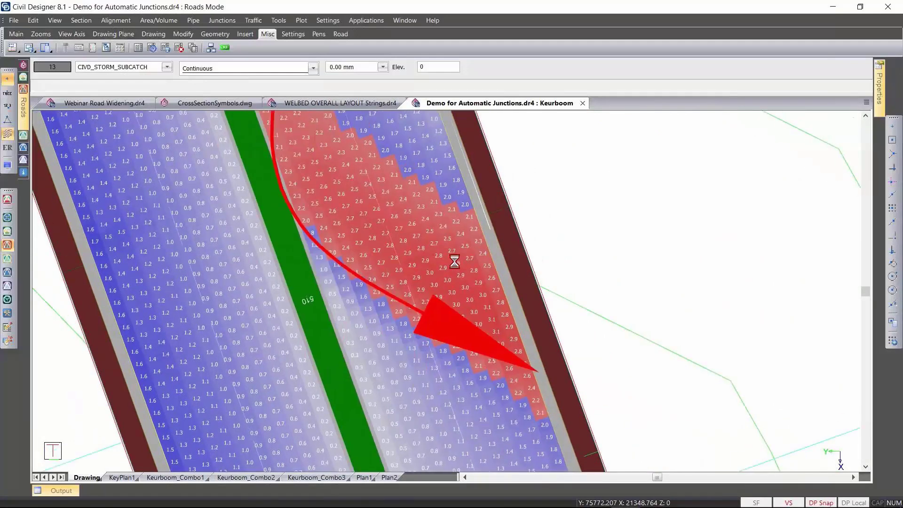
scroll(457, 327, down, 3)
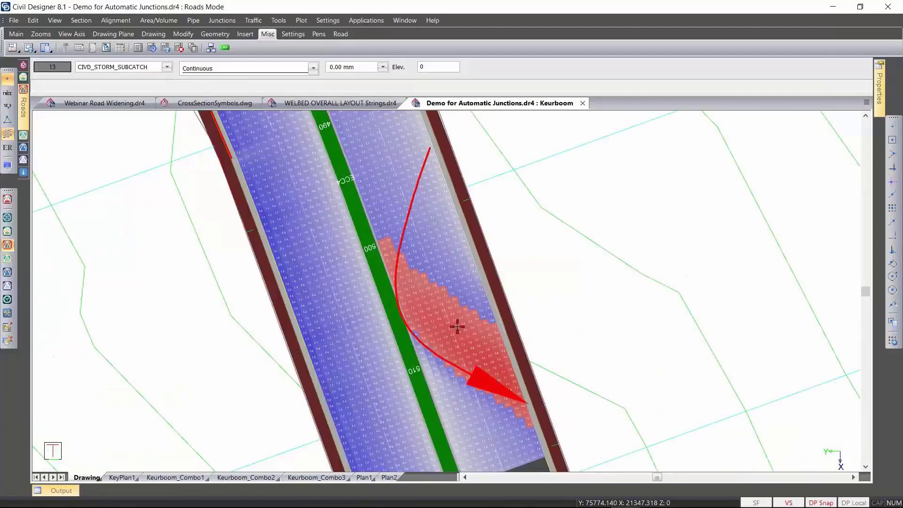
Start another road tool for Keurboom with the water film thickness results displayed.
click(278, 20)
click(363, 228)
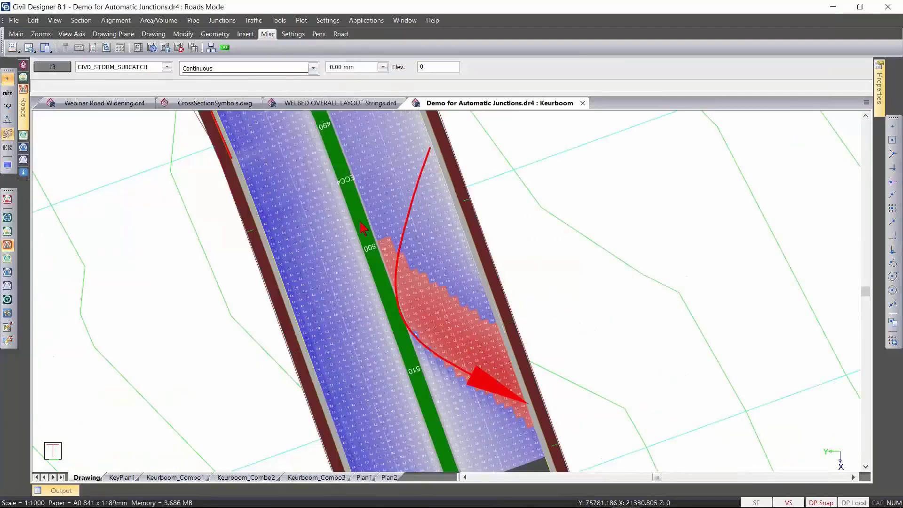